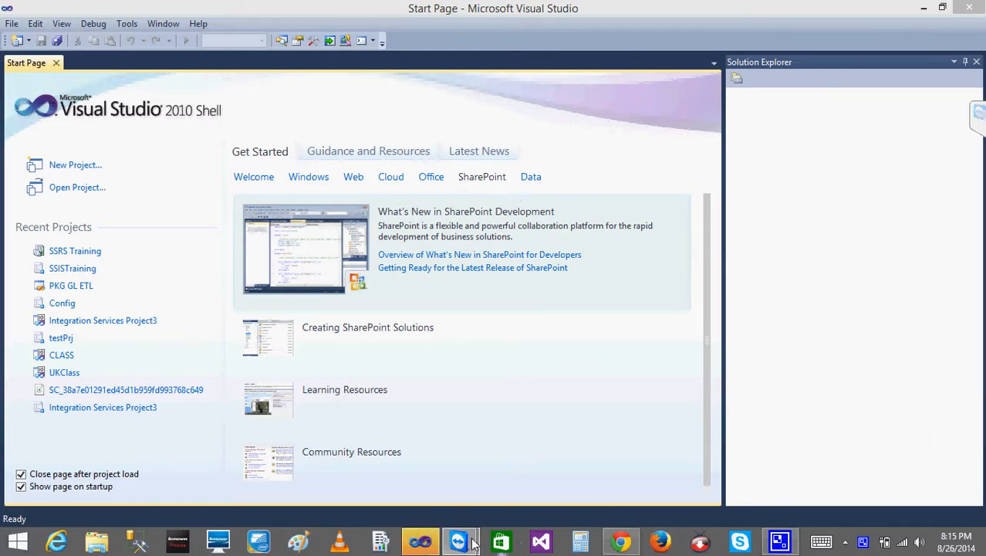
# - Open the recent SSRS Training project and close its Properties pane
pyautogui.click(94, 256)
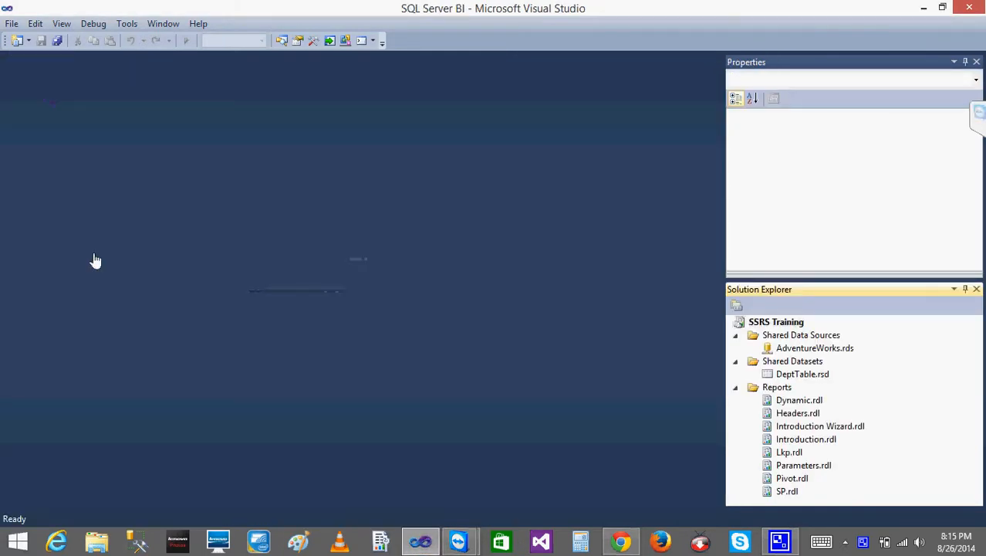
pyautogui.click(977, 62)
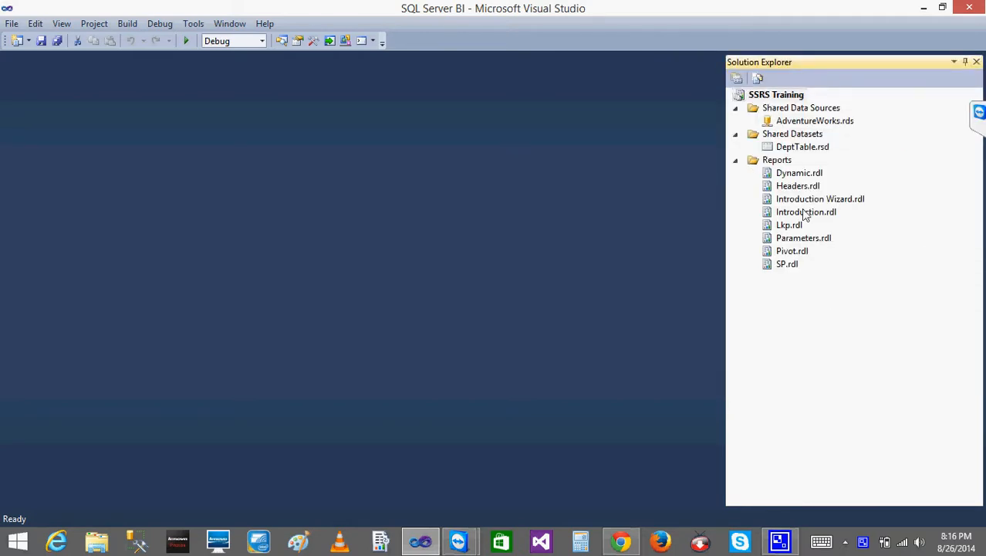
# - Add a new blank report named Charts.rdl to the project's Reports folder
pyautogui.rightClick(770, 164)
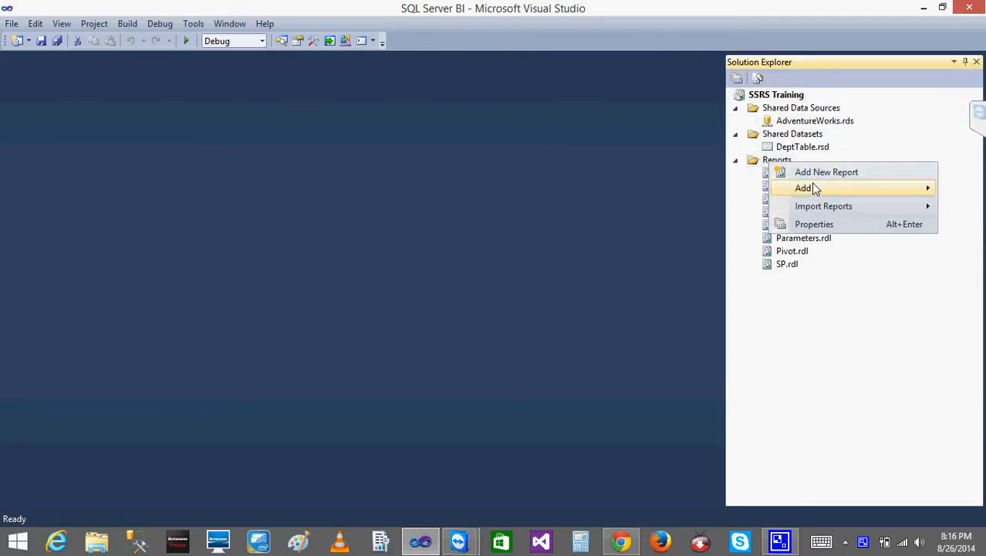
pyautogui.moveTo(812, 183)
pyautogui.click(690, 190)
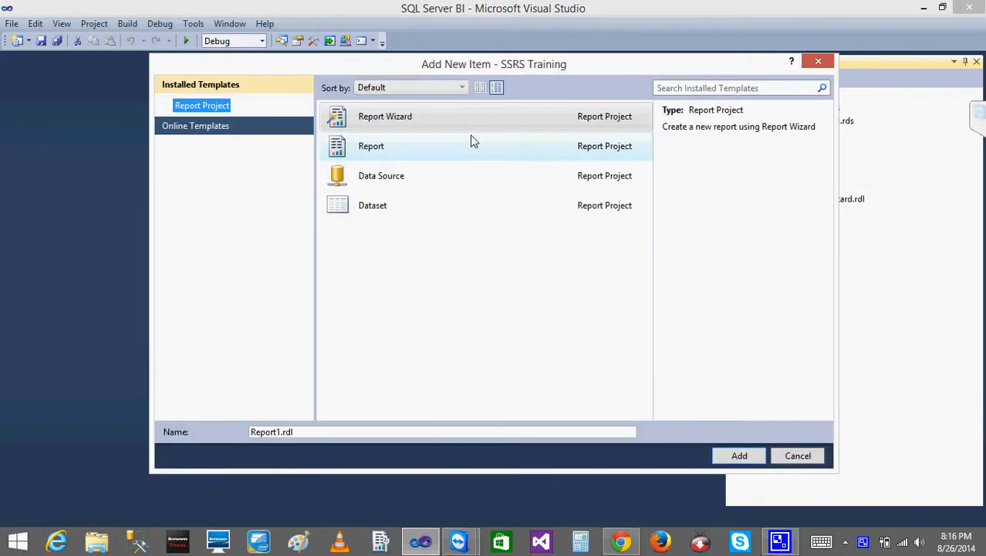
pyautogui.click(409, 153)
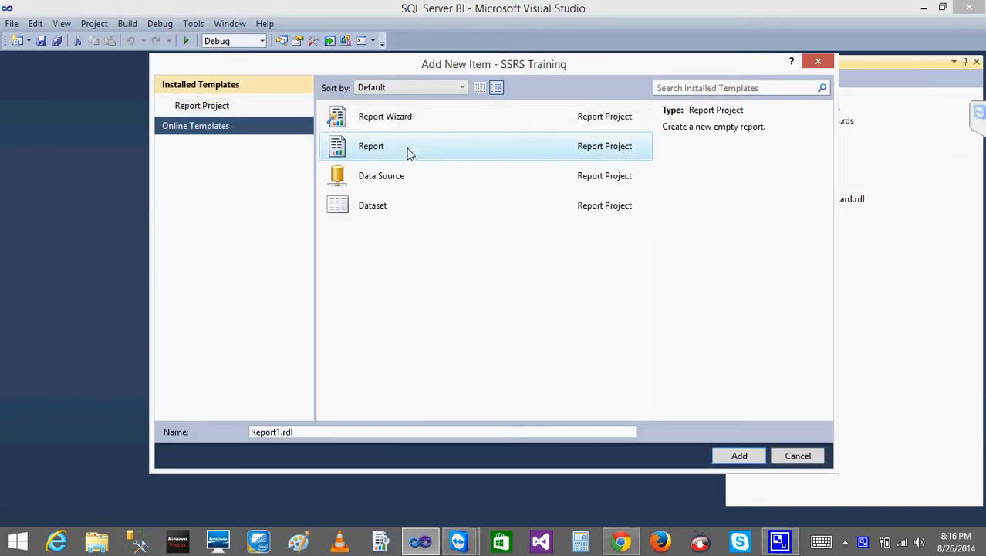
pyautogui.click(278, 434)
pyautogui.press('BackSpace')
pyautogui.press('BackSpace')
pyautogui.press('BackSpace')
pyautogui.press('BackSpace')
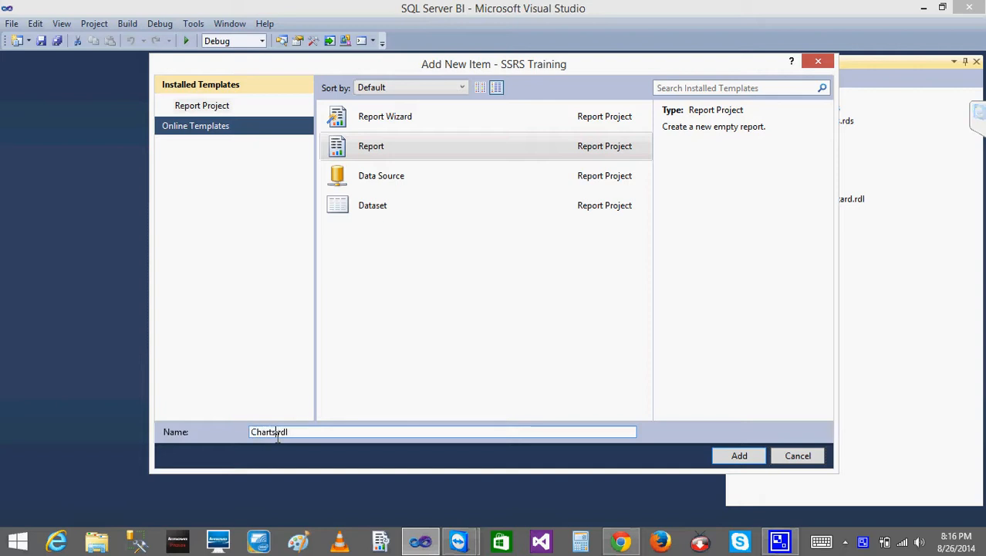
pyautogui.click(737, 456)
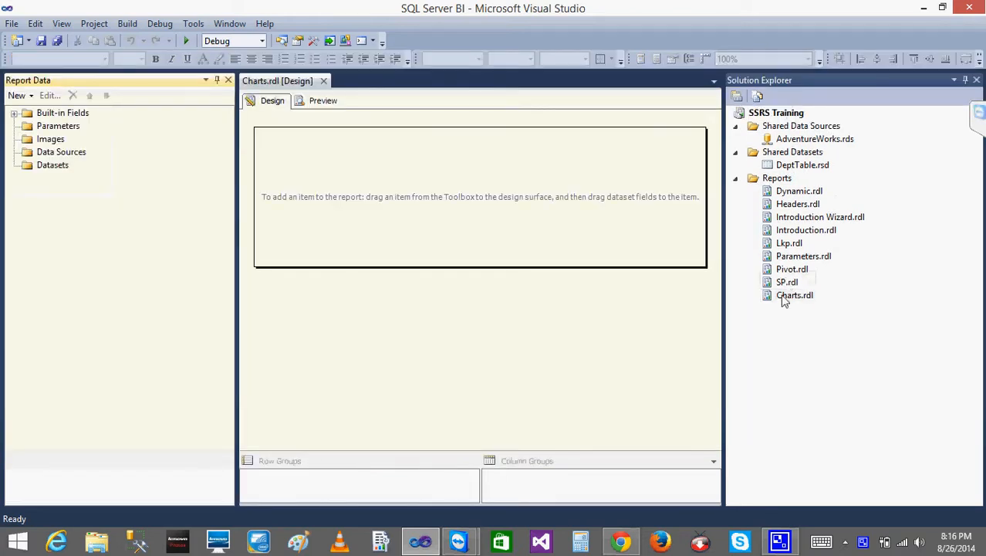
# - Start a new embedded data source for the Charts report and name it Test
pyautogui.rightClick(68, 154)
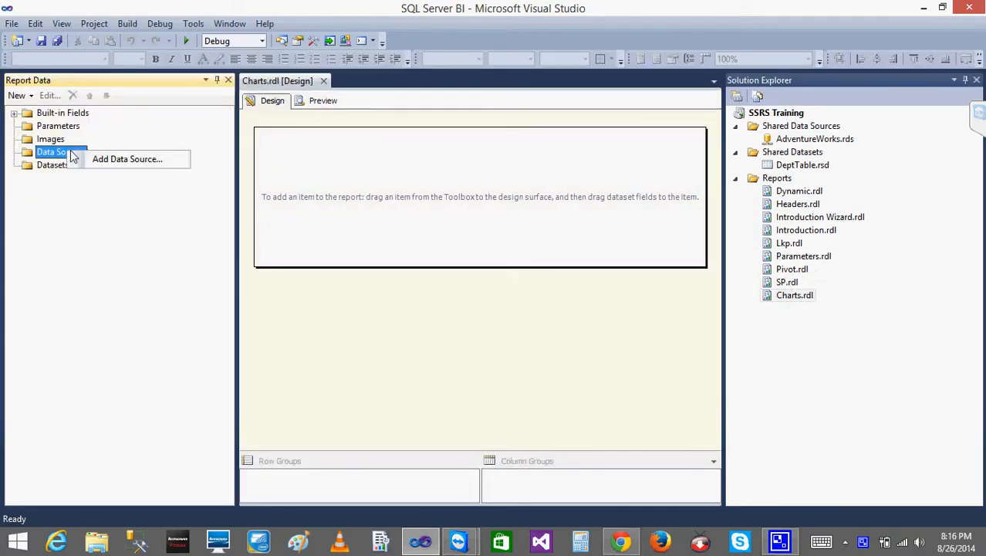
pyautogui.click(124, 162)
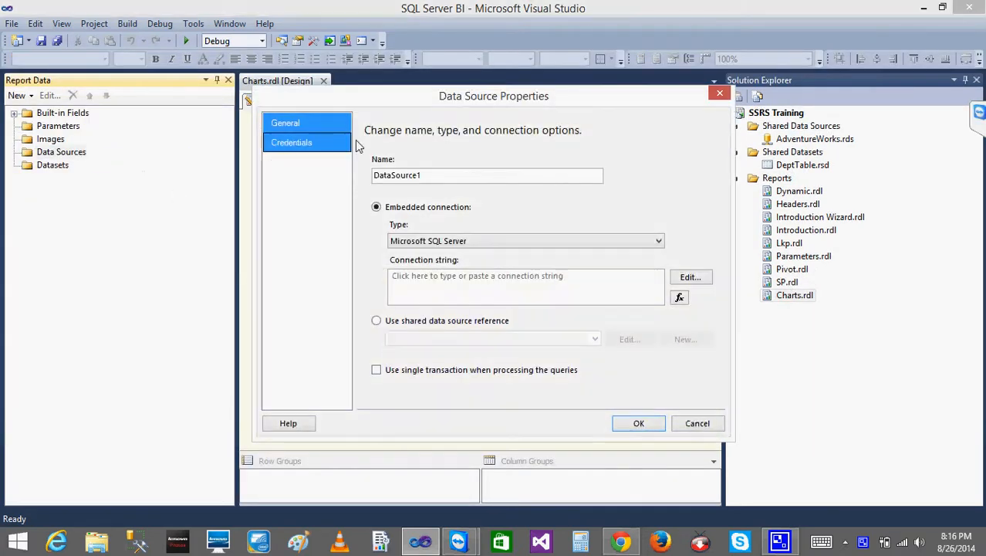
pyautogui.click(453, 176)
pyautogui.press('BackSpace')
pyautogui.press('BackSpace')
pyautogui.press('BackSpace')
pyautogui.press('BackSpace')
pyautogui.press('BackSpace')
pyautogui.press('BackSpace')
pyautogui.press('BackSpace')
pyautogui.write('Tes')
# - Connect the data source to the Test database on server "." with Windows Authentication and save the data source
pyautogui.click(690, 278)
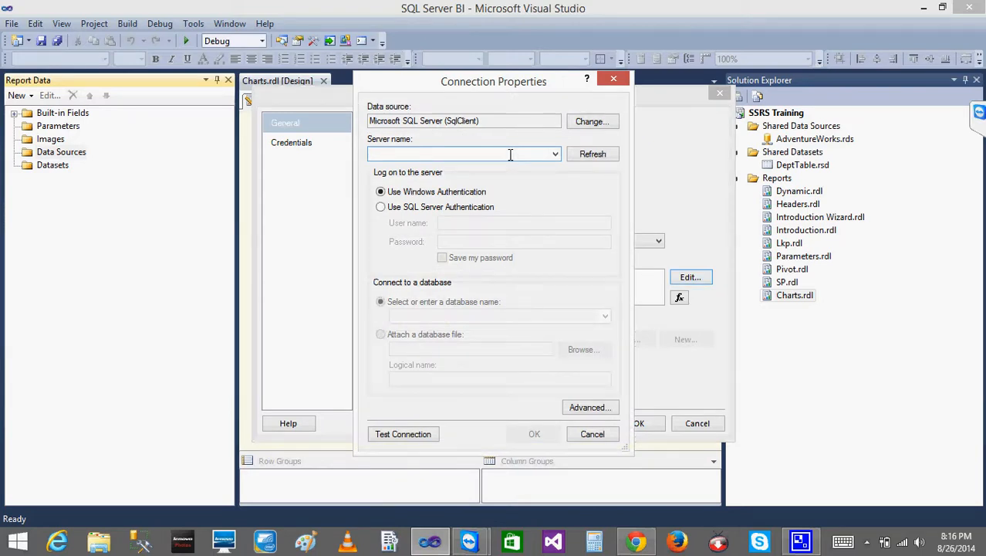
pyautogui.write('.')
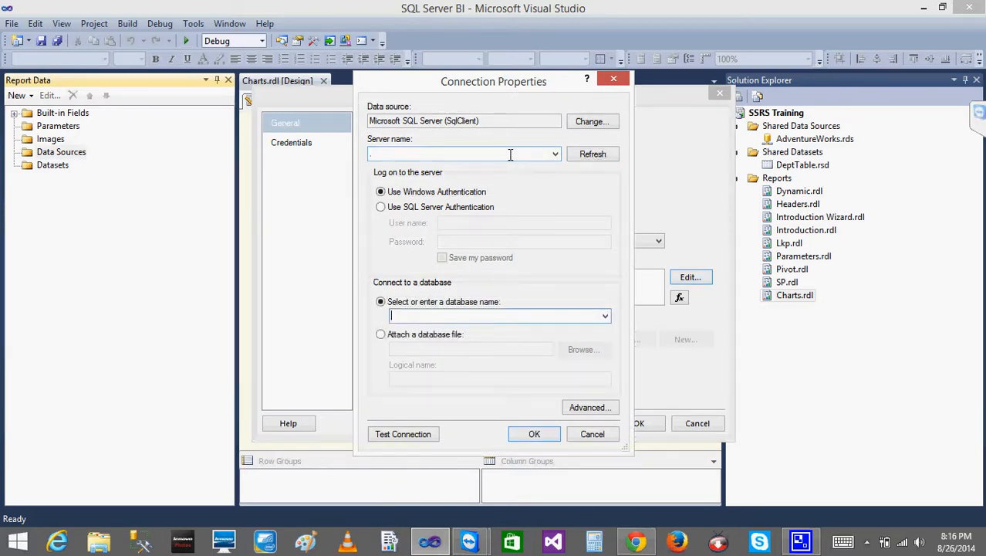
pyautogui.press('Down')
pyautogui.press('Down')
pyautogui.press('Down')
pyautogui.press('Down')
pyautogui.press('Down')
pyautogui.press('Down')
pyautogui.press('Down')
pyautogui.press('Down')
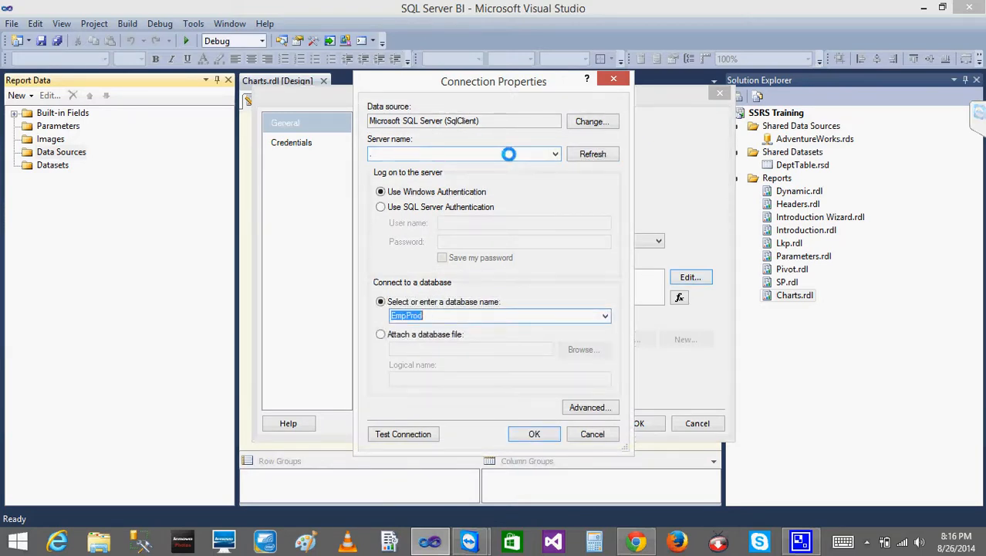
pyautogui.press('Down')
pyautogui.press('Down')
pyautogui.press('Down')
pyautogui.press('Down')
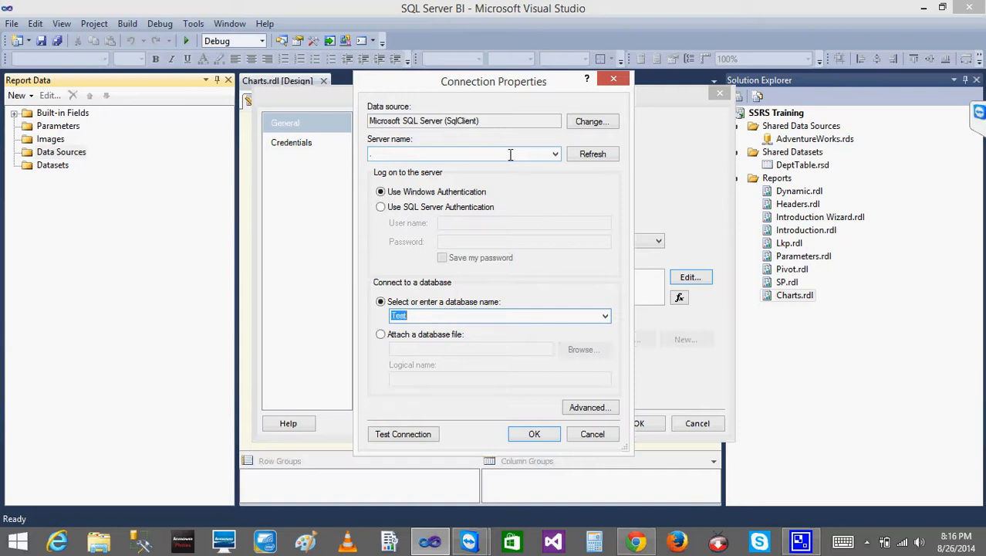
pyautogui.press('Tab')
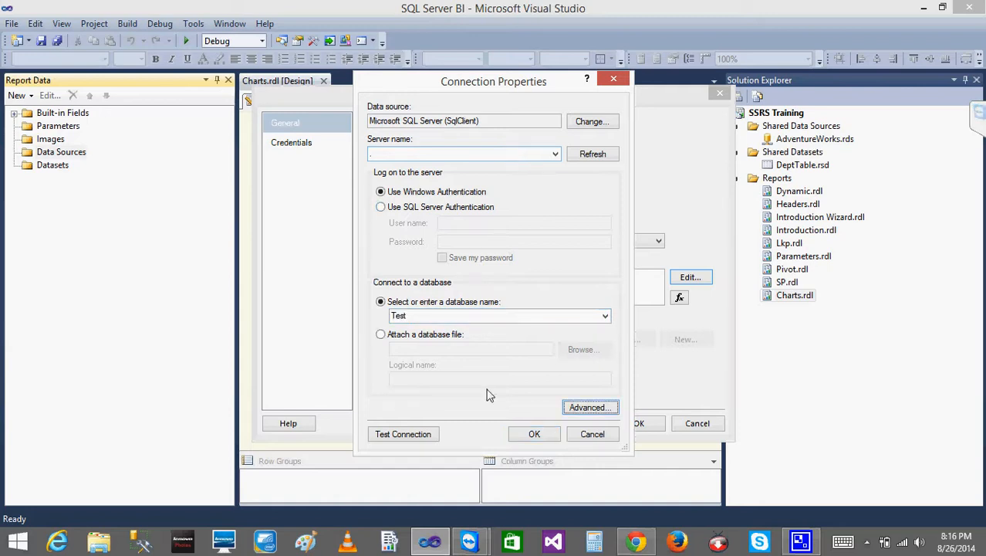
pyautogui.click(532, 435)
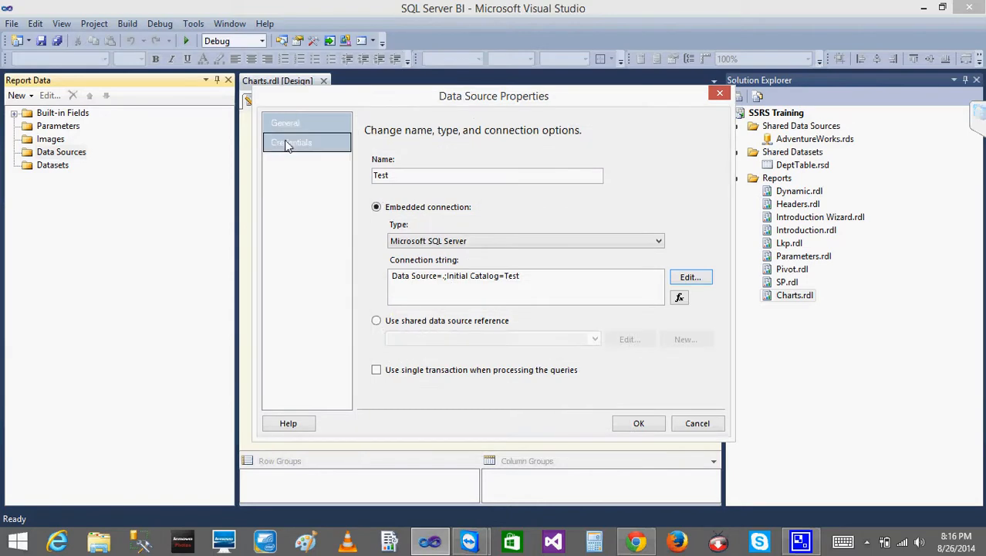
pyautogui.click(639, 426)
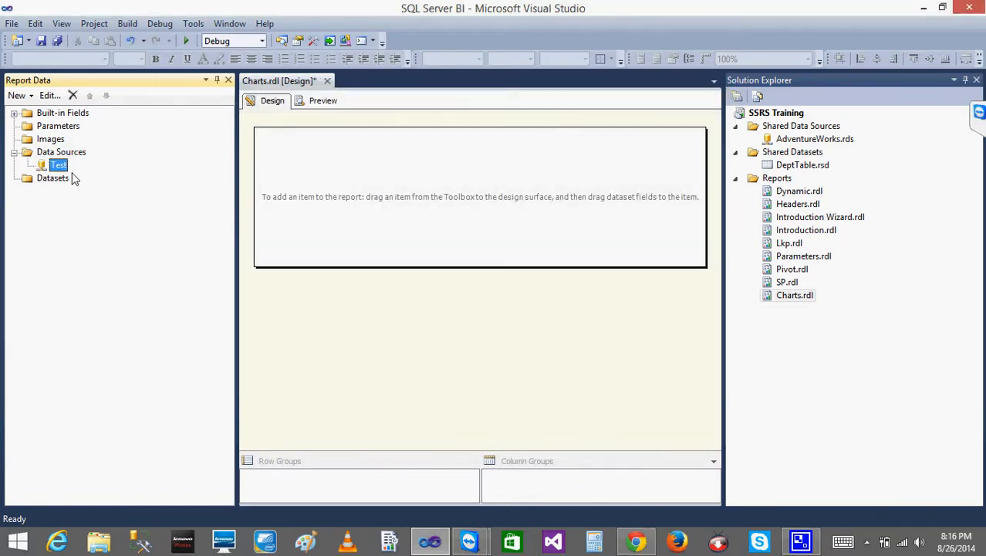
# - Create an embedded dataset named Cmpny on the Test data source with the query SELECT * FROM Cmpny
pyautogui.rightClick(62, 182)
pyautogui.click(104, 187)
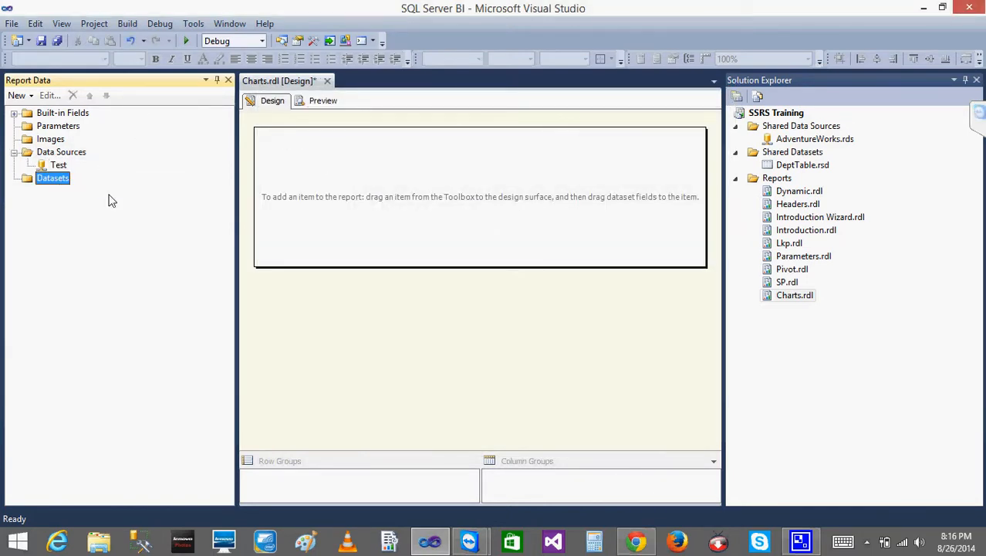
pyautogui.click(395, 159)
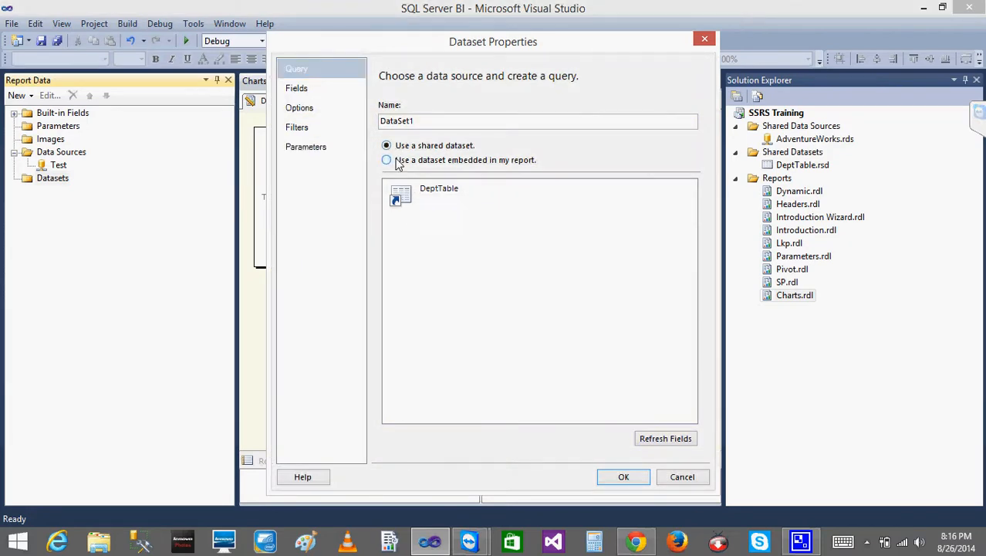
pyautogui.click(445, 121)
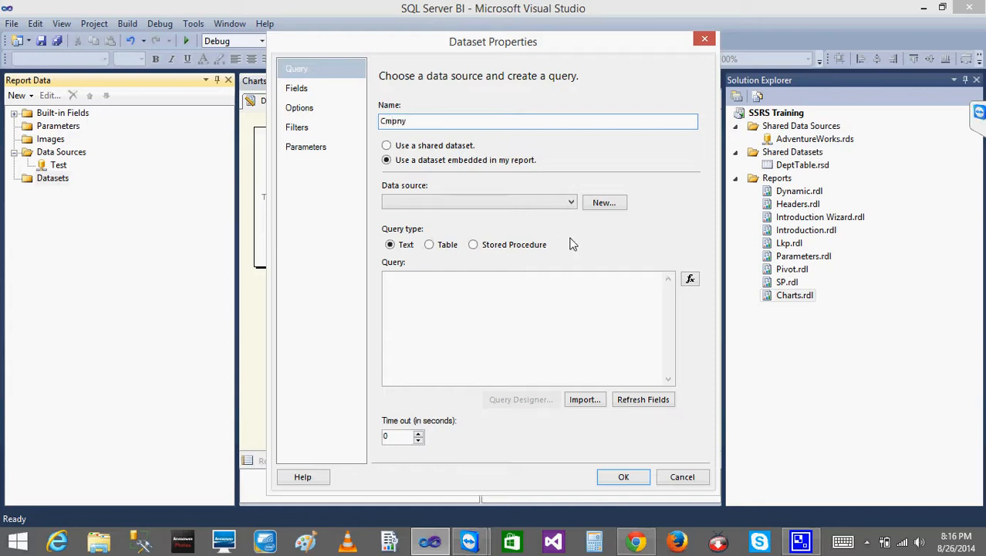
pyautogui.click(521, 204)
pyautogui.click(492, 215)
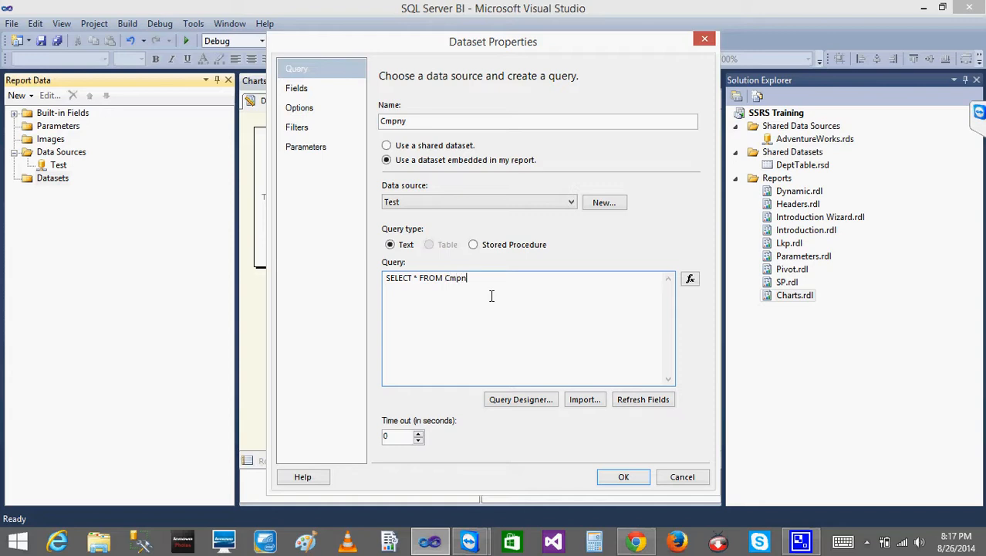
pyautogui.click(619, 475)
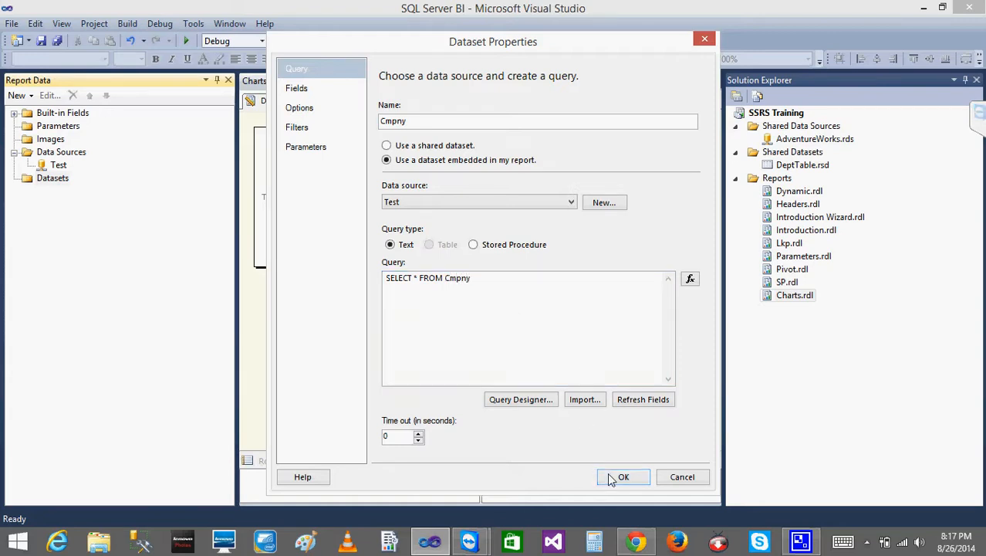
pyautogui.click(59, 205)
pyautogui.click(70, 231)
pyautogui.click(73, 244)
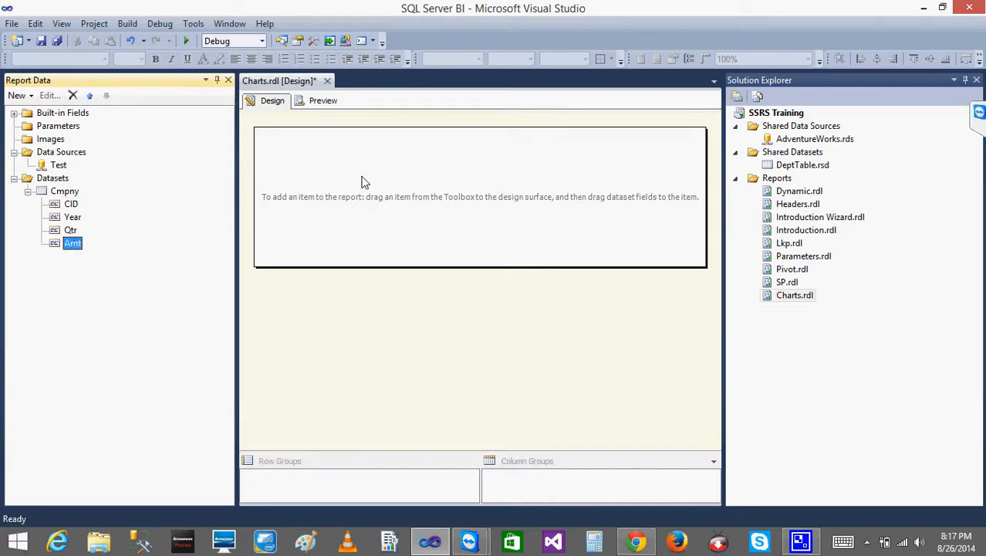
pyautogui.rightClick(364, 183)
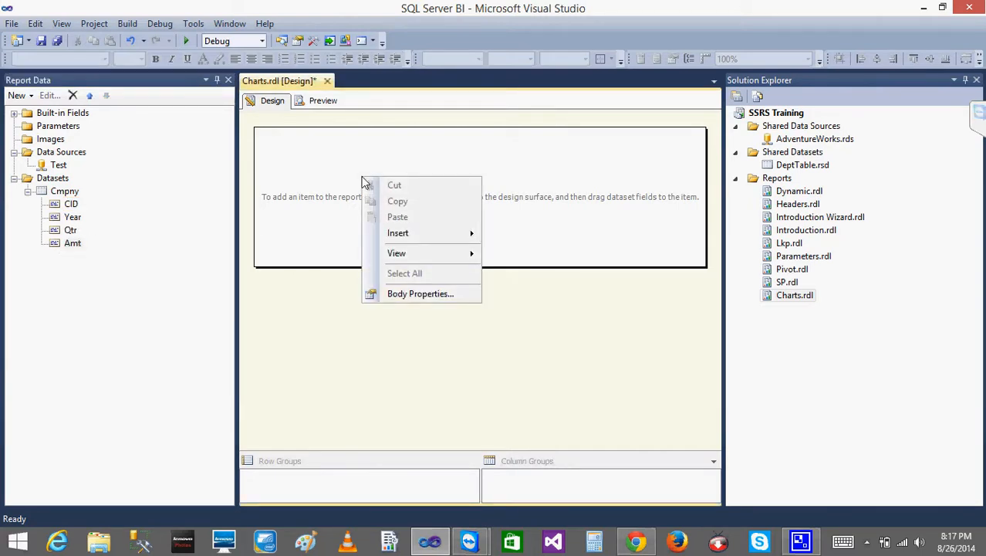
pyautogui.click(323, 179)
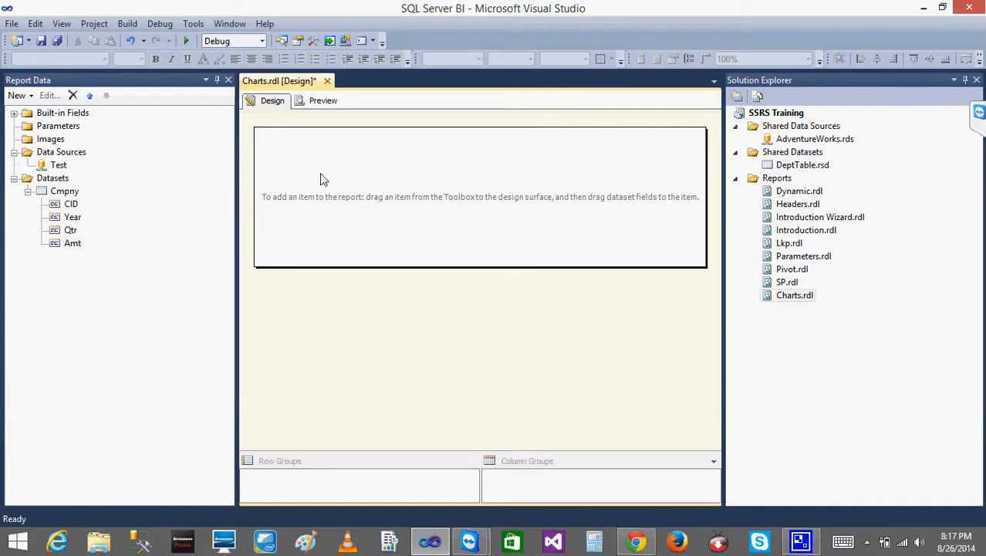
# - Insert a table in the report body and place the CID field in its first data column
pyautogui.rightClick(284, 153)
pyautogui.moveTo(382, 213)
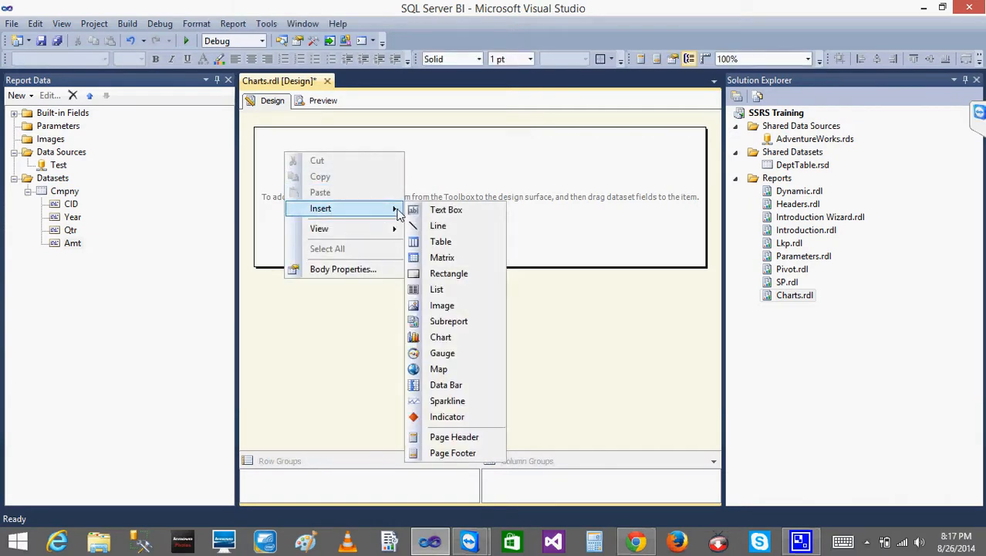
pyautogui.click(450, 242)
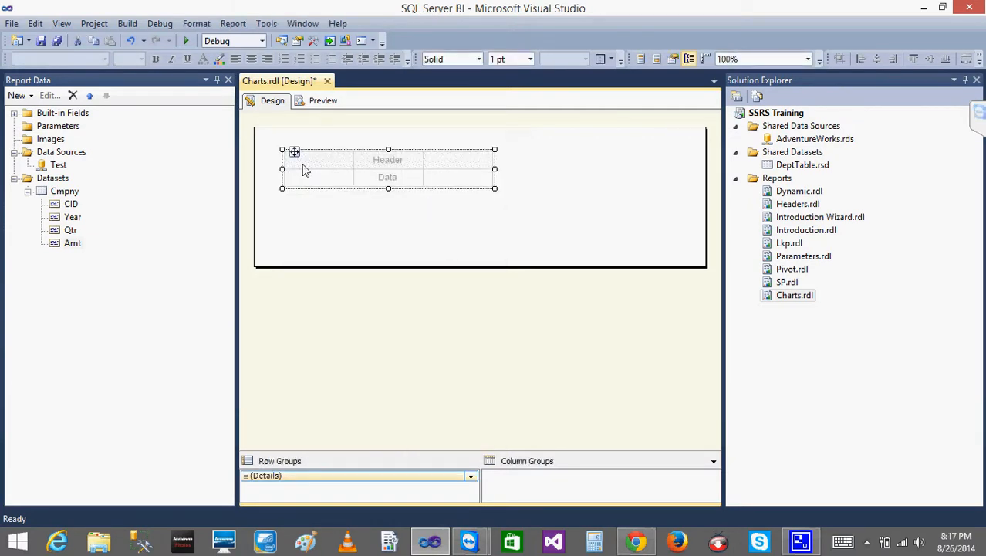
pyautogui.moveTo(68, 207); pyautogui.dragTo(313, 177)
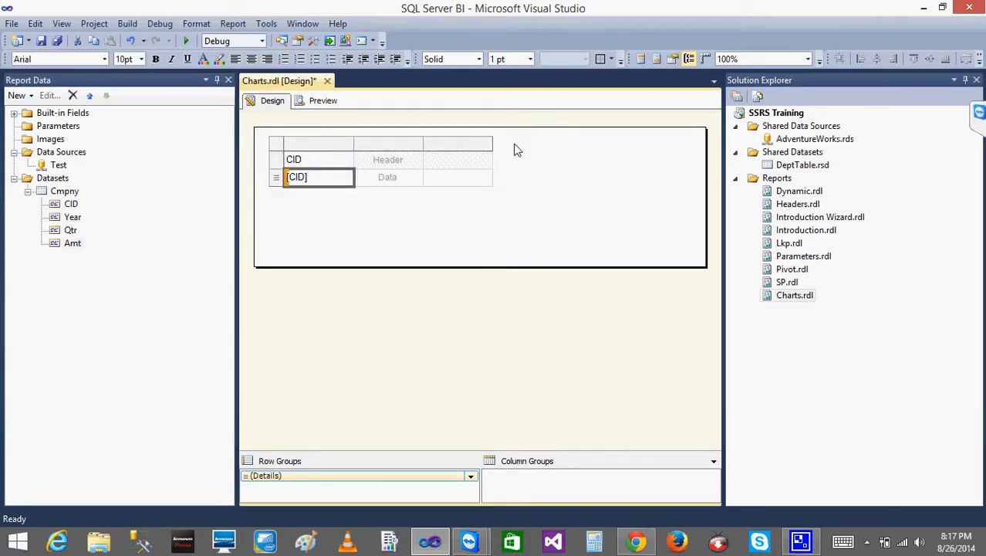
# - Undo the CID field placement and the table insertion, keeping the Cmpny dataset in the report
pyautogui.hotkey('ctrl', 'z')
pyautogui.hotkey('ctrl', 'z')
pyautogui.hotkey('ctrl', 'z')
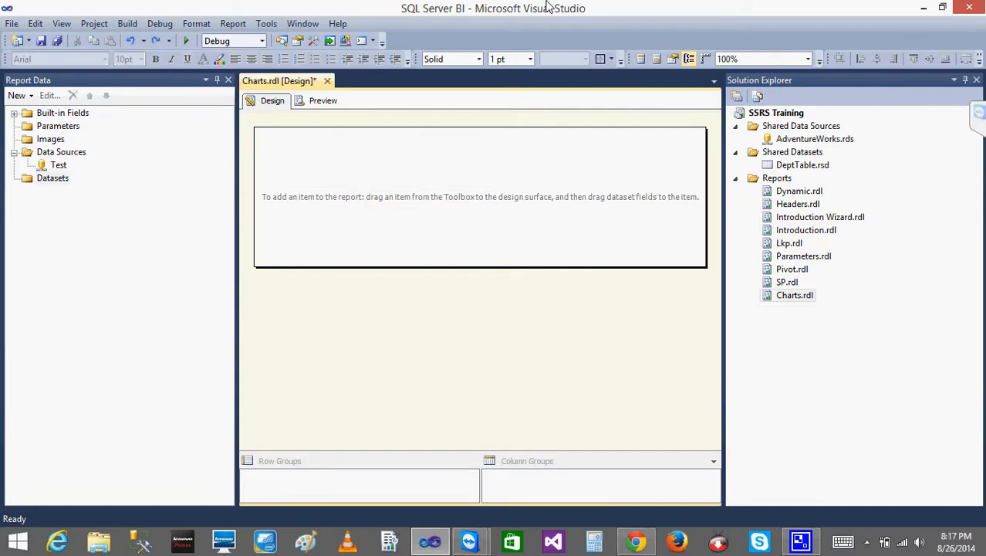
pyautogui.hotkey('ctrl', 'y')
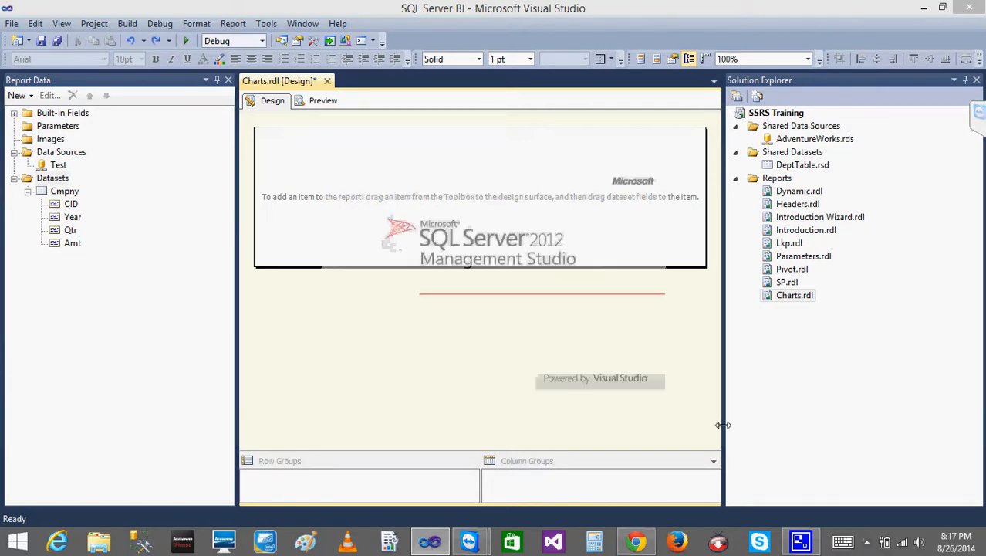
# - Switch to SQL Server Management Studio and connect to the preset Database Engine server with Windows Authentication
pyautogui.click(921, 7)
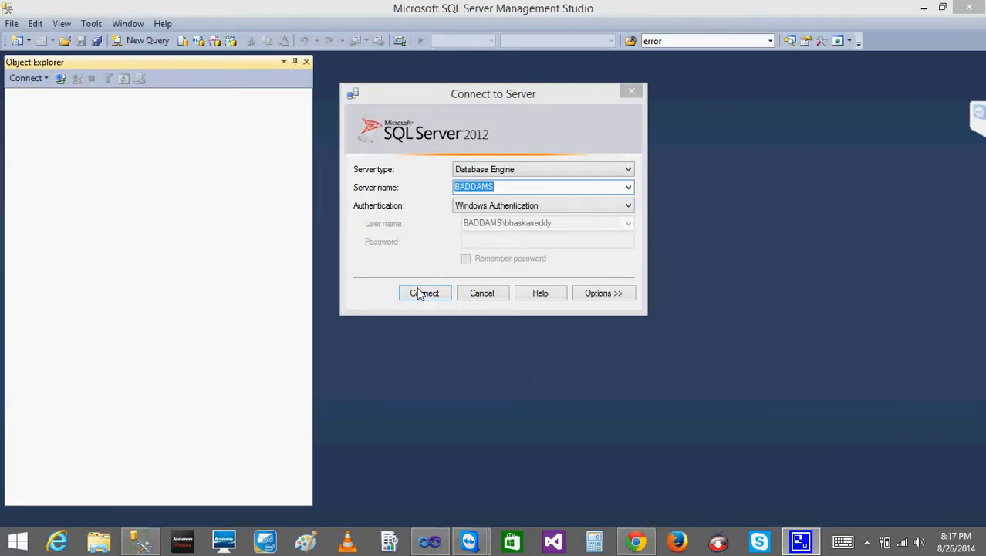
pyautogui.click(417, 292)
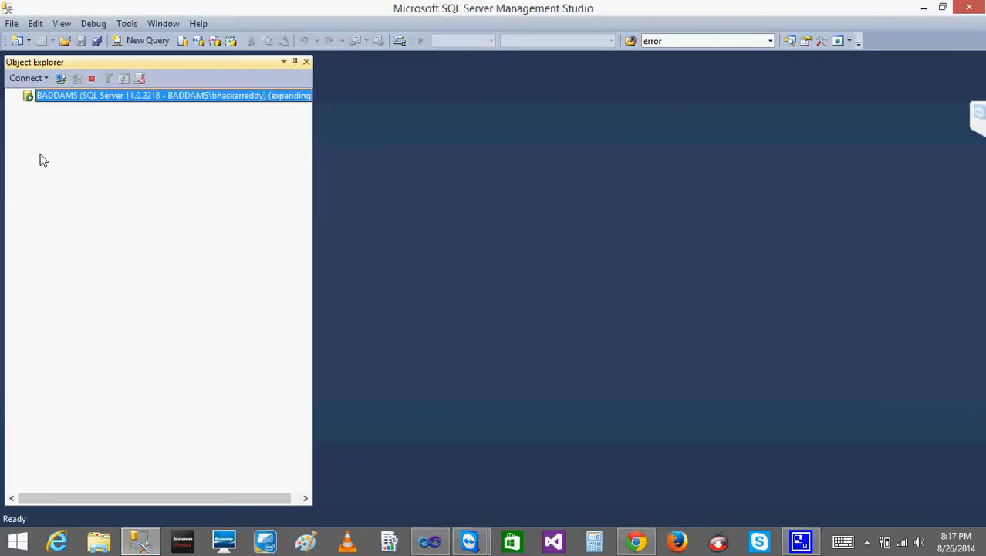
# - Query the top 1000 rows of the dbo.Cmpny table in the Test database
pyautogui.click(30, 109)
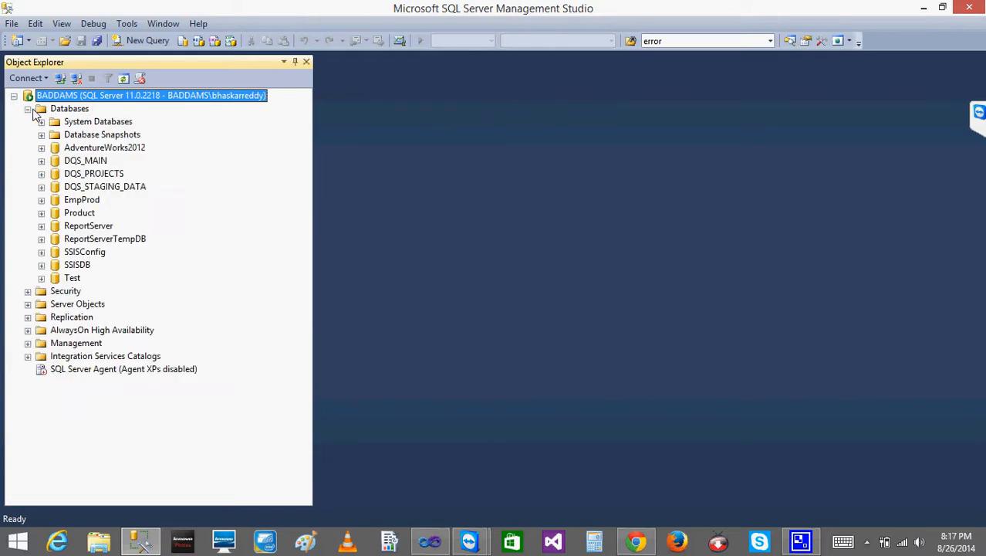
pyautogui.click(41, 278)
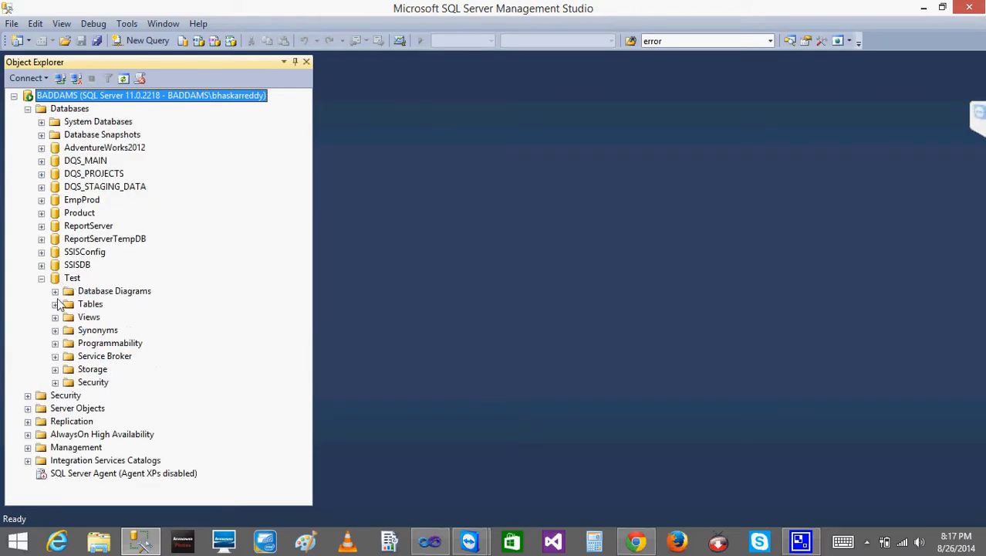
pyautogui.click(55, 304)
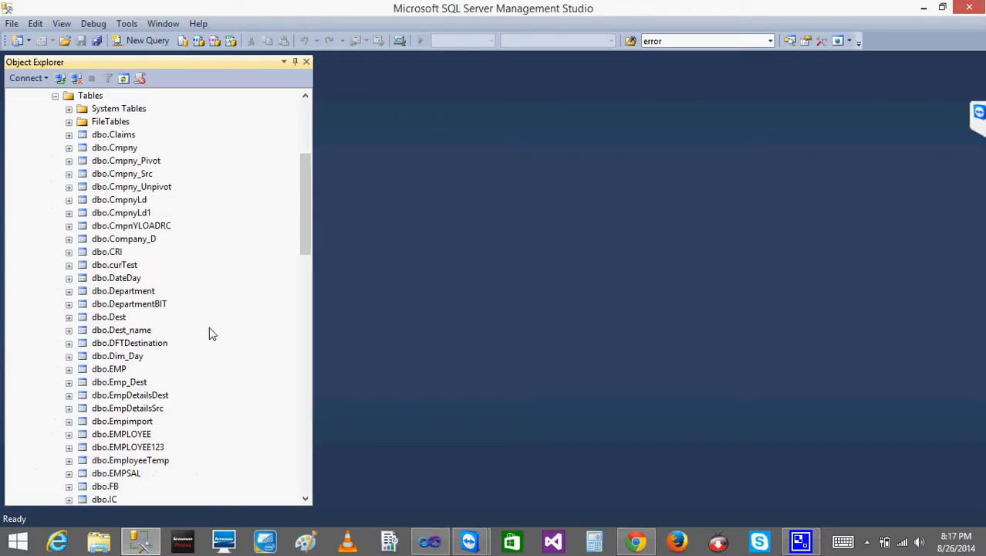
pyautogui.rightClick(114, 153)
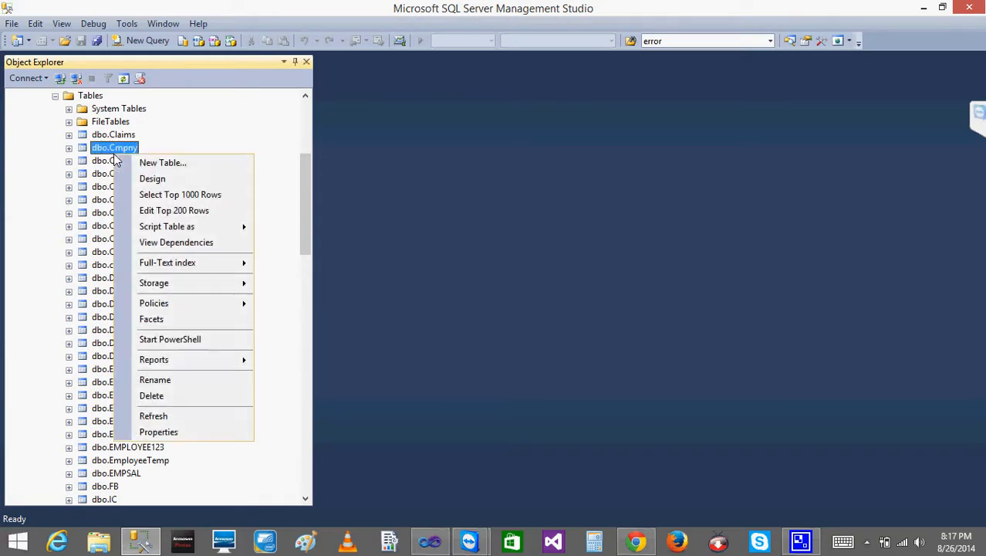
pyautogui.click(170, 195)
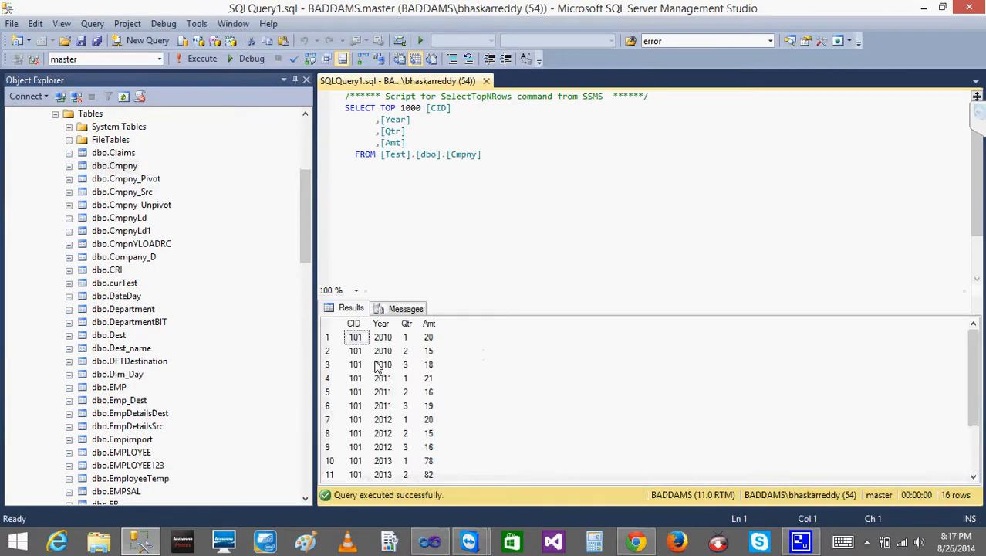
# - Examine the Year, Qtr and Amt values across all rows of the Cmpny query results
pyautogui.click(383, 365)
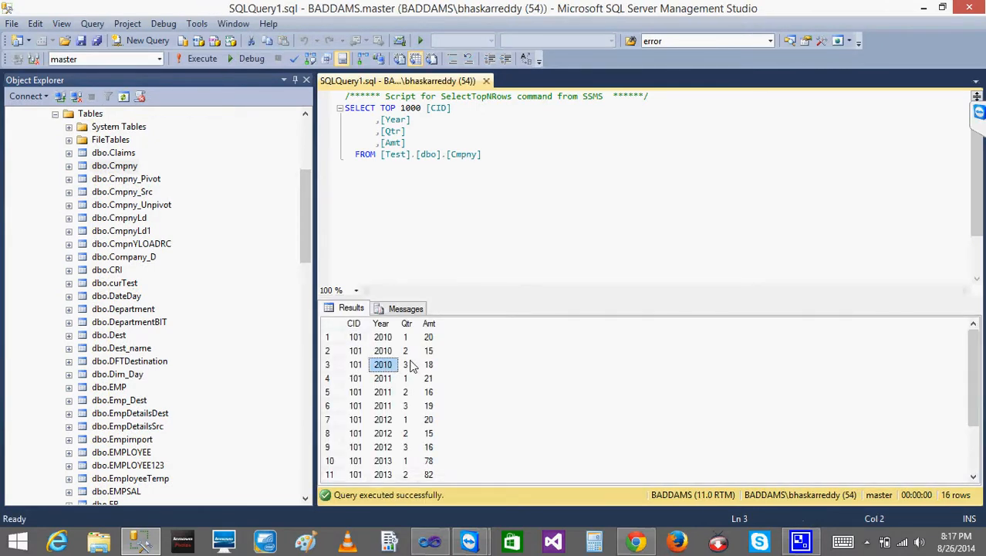
pyautogui.click(409, 365)
pyautogui.scroll(-2, 973, 378)
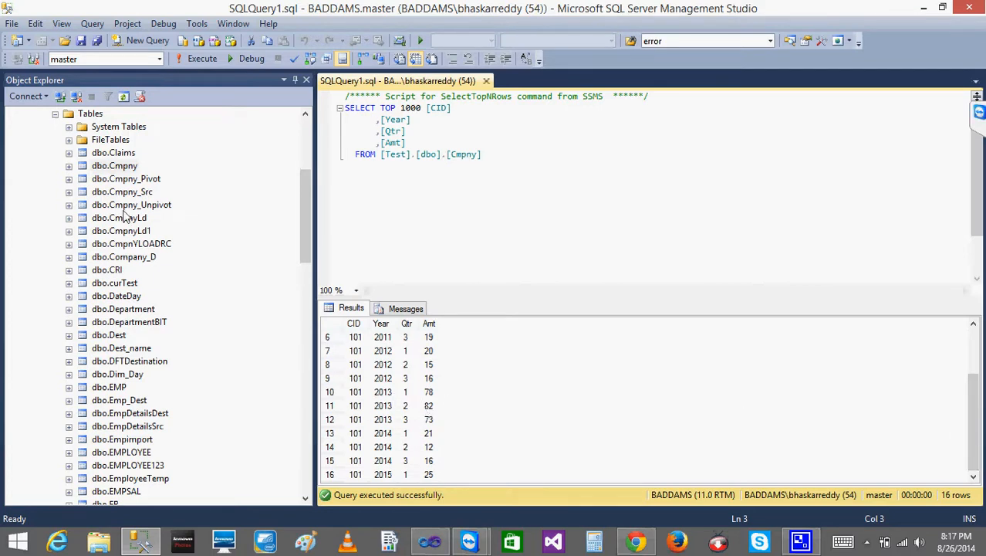
pyautogui.click(383, 392)
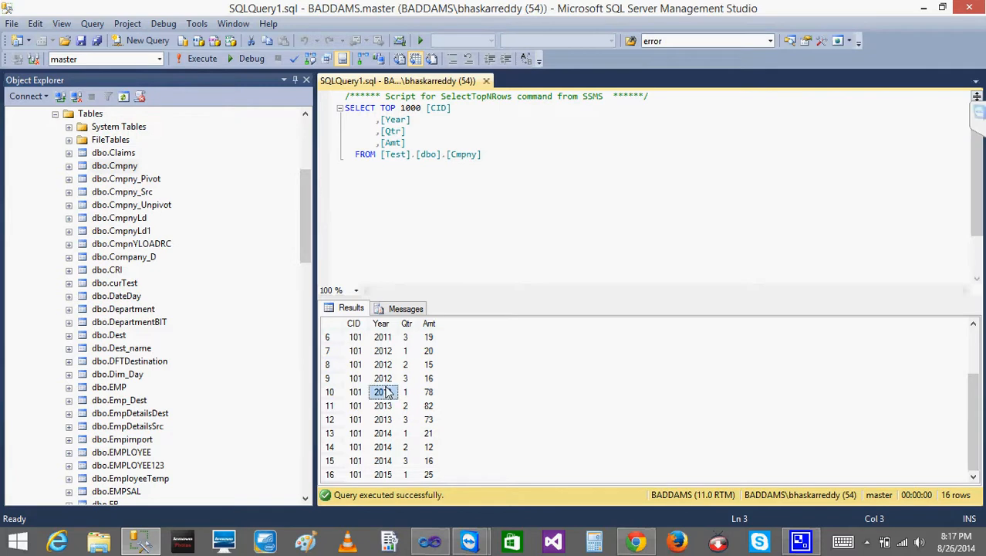
pyautogui.click(409, 383)
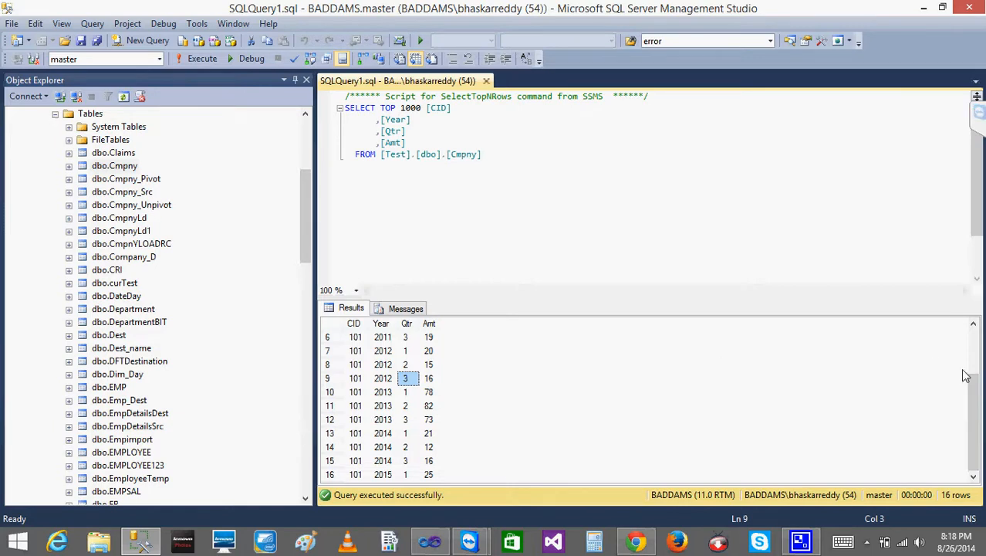
pyautogui.moveTo(979, 397); pyautogui.dragTo(978, 347)
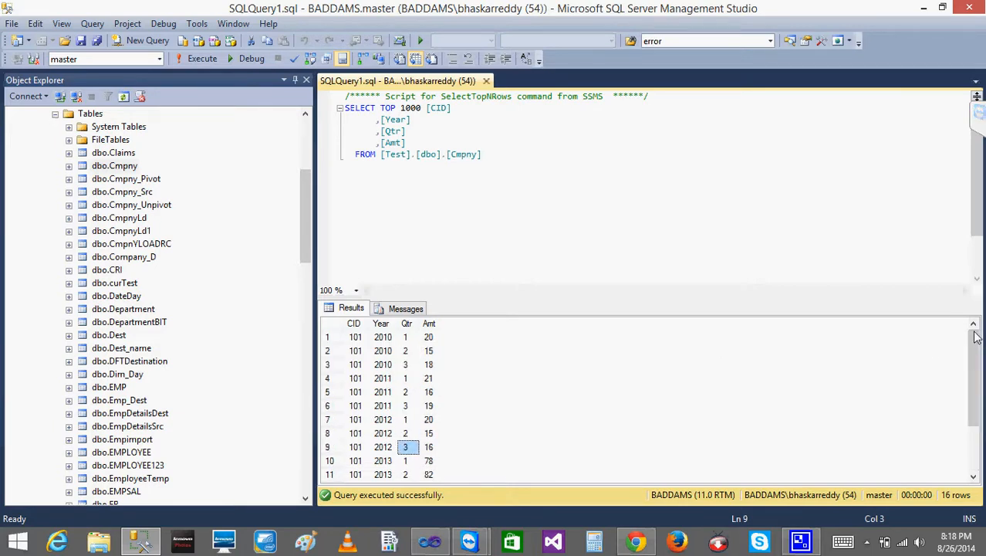
pyautogui.click(392, 353)
pyautogui.click(391, 378)
pyautogui.click(395, 407)
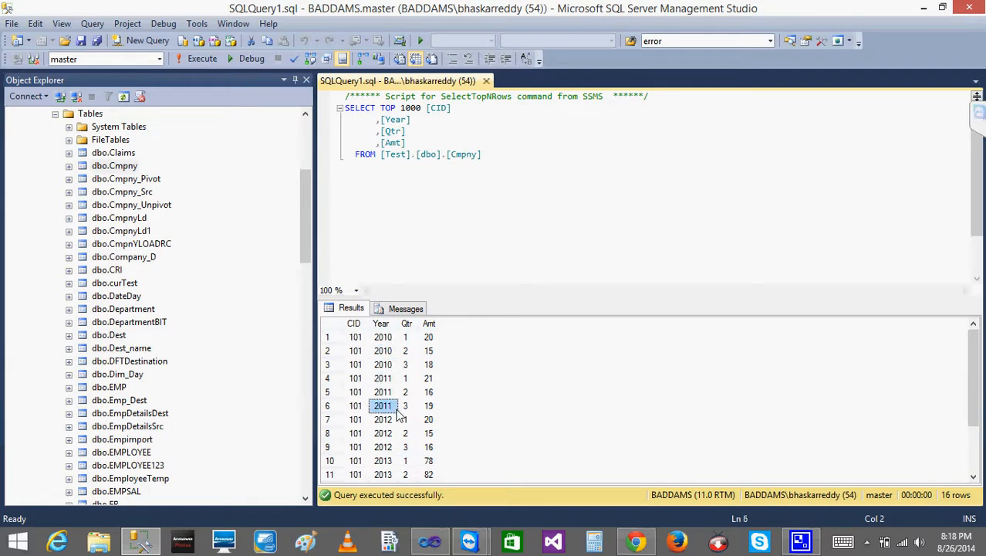
pyautogui.press('Down')
pyautogui.press('Down')
pyautogui.press('Down')
pyautogui.press('Down')
pyautogui.press('Down')
pyautogui.press('Down')
pyautogui.press('Down')
pyautogui.press('Down')
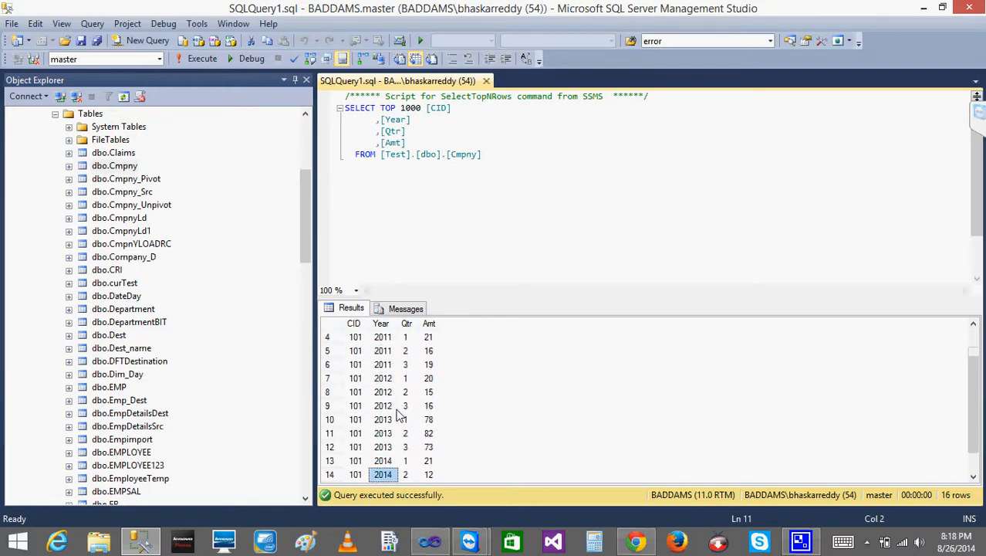
pyautogui.press('Down')
pyautogui.press('Down')
pyautogui.press('Up')
pyautogui.press('Up')
pyautogui.press('Up')
pyautogui.press('Up')
pyautogui.press('Up')
pyautogui.press('Up')
pyautogui.press('Up')
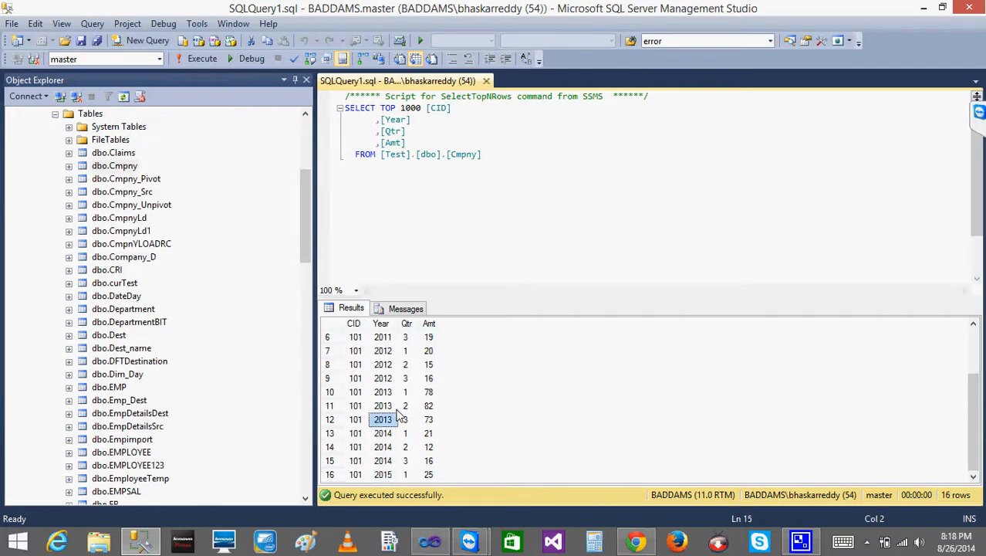
pyautogui.press('Right')
pyautogui.press('Right')
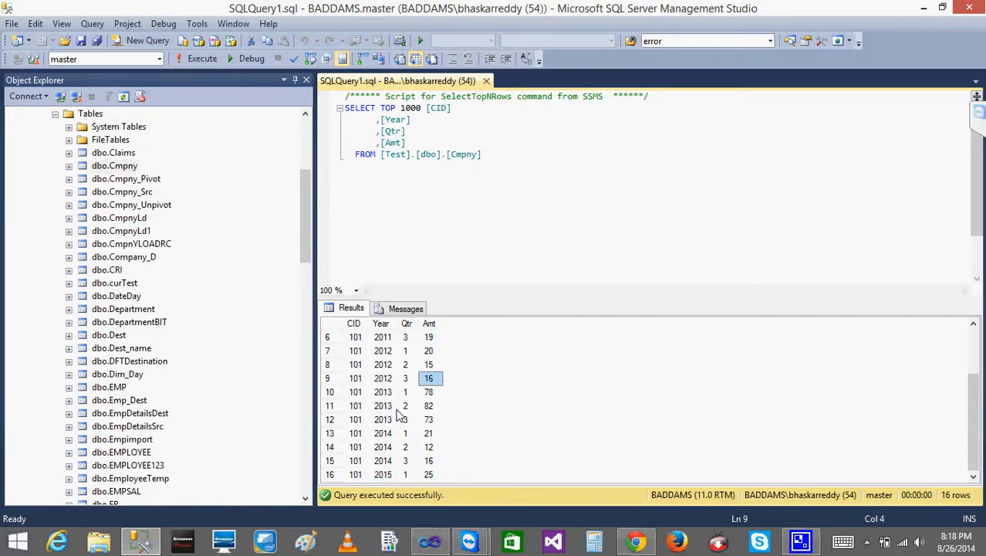
# - Switch to Visual Studio and insert a basic column chart in the body of the Charts report
pyautogui.click(430, 541)
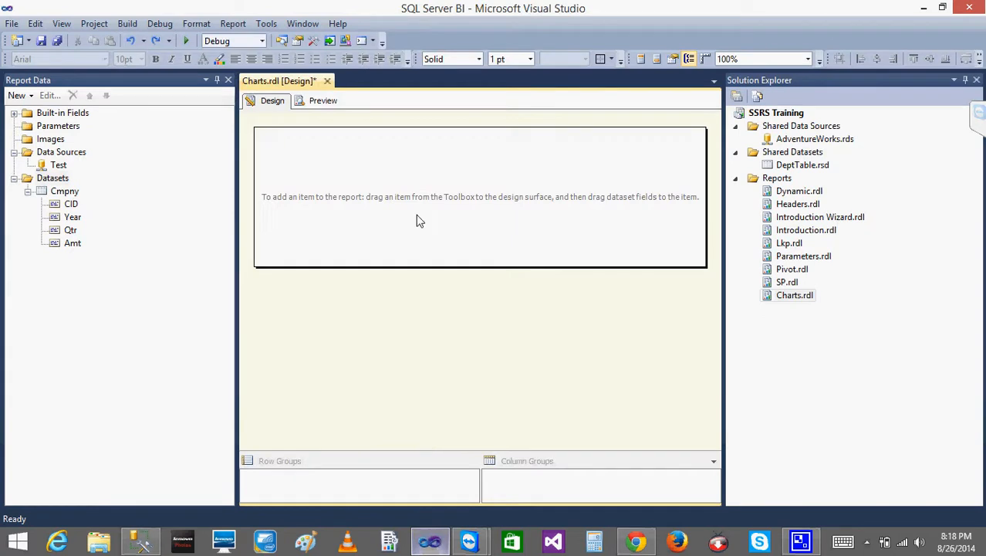
pyautogui.rightClick(370, 171)
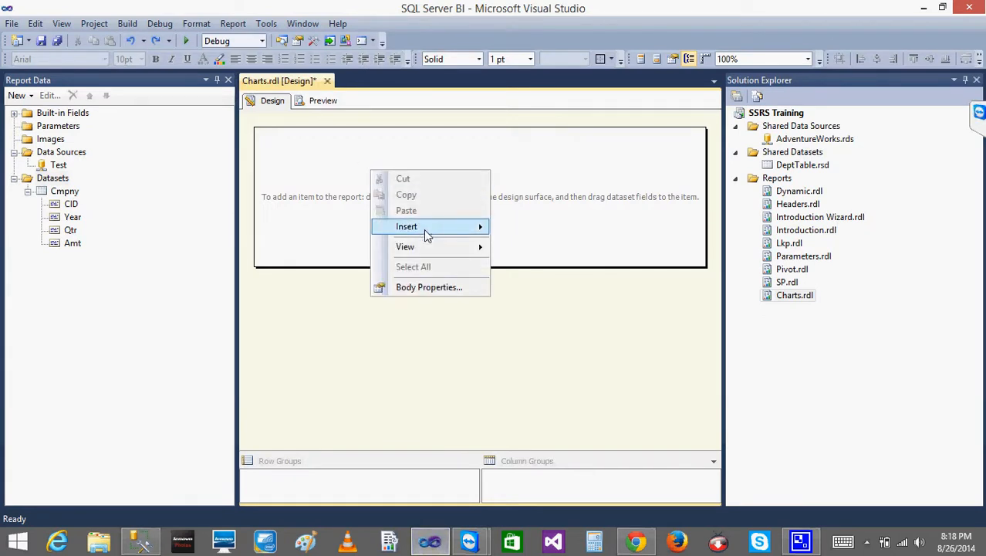
pyautogui.moveTo(427, 234)
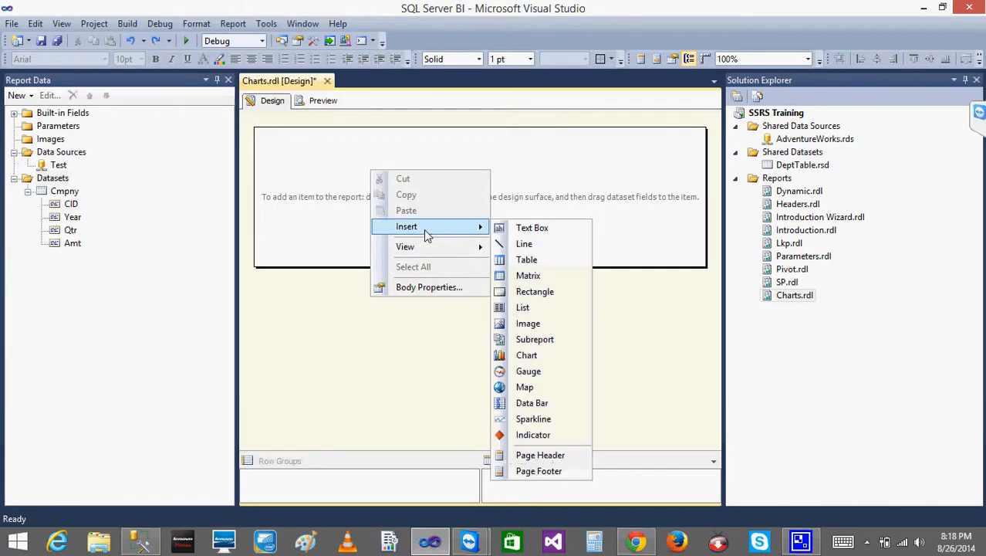
pyautogui.click(526, 357)
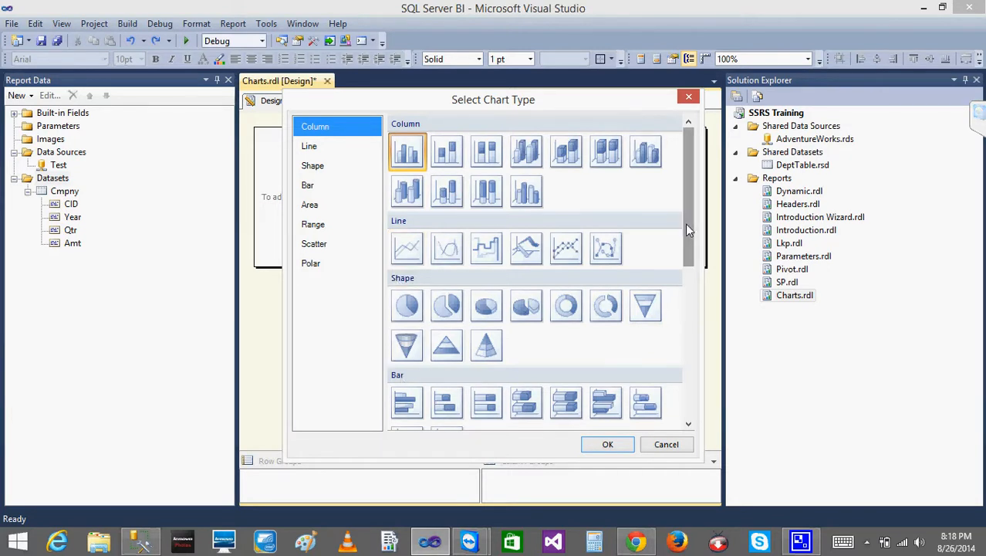
pyautogui.moveTo(688, 229); pyautogui.dragTo(695, 413)
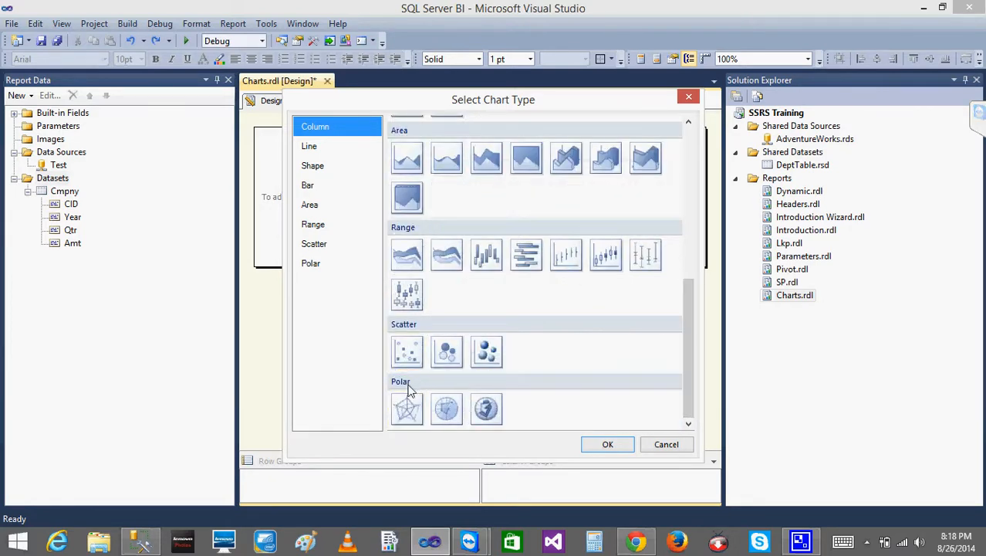
pyautogui.moveTo(689, 386); pyautogui.dragTo(694, 224)
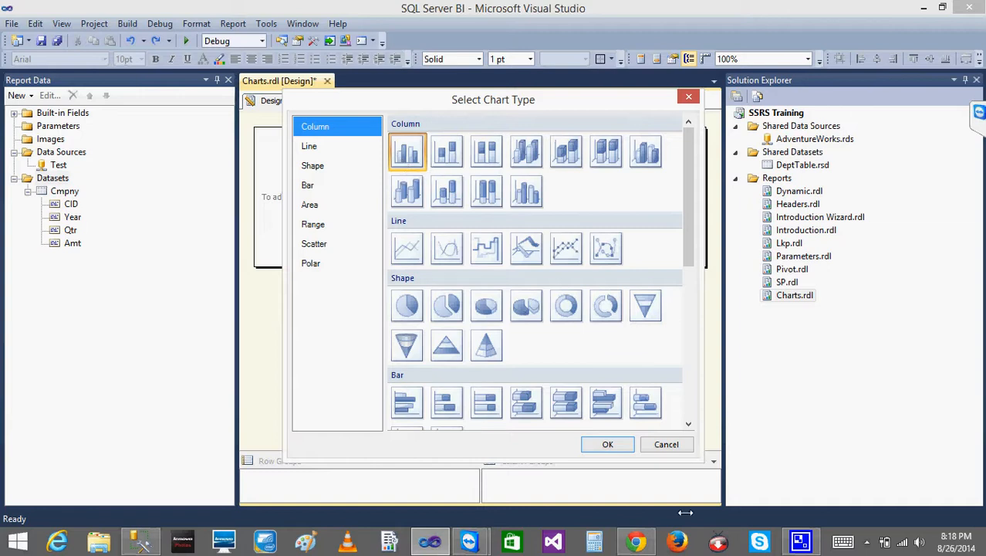
pyautogui.click(609, 446)
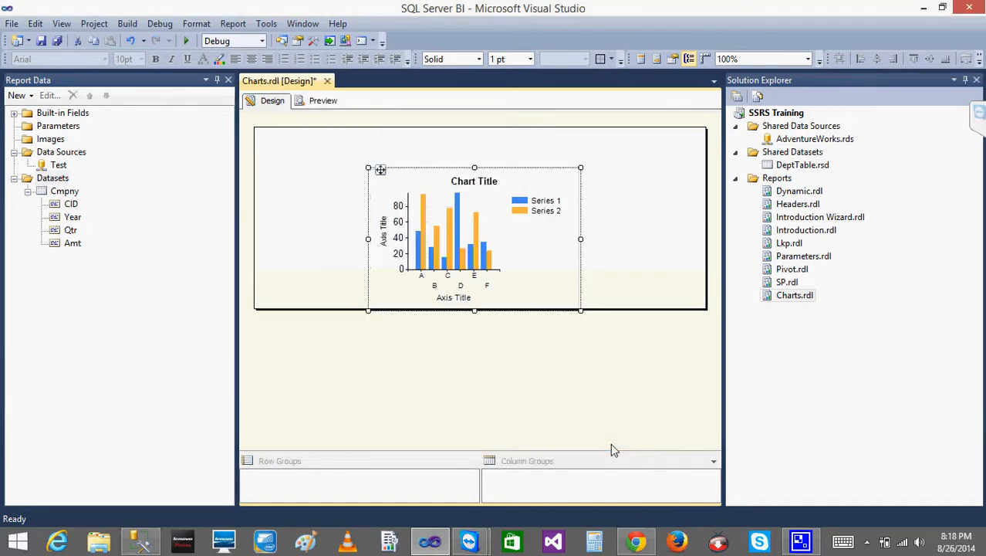
# - Select the new chart's plot area so that its Chart Data settings are shown
pyautogui.click(421, 277)
pyautogui.click(368, 434)
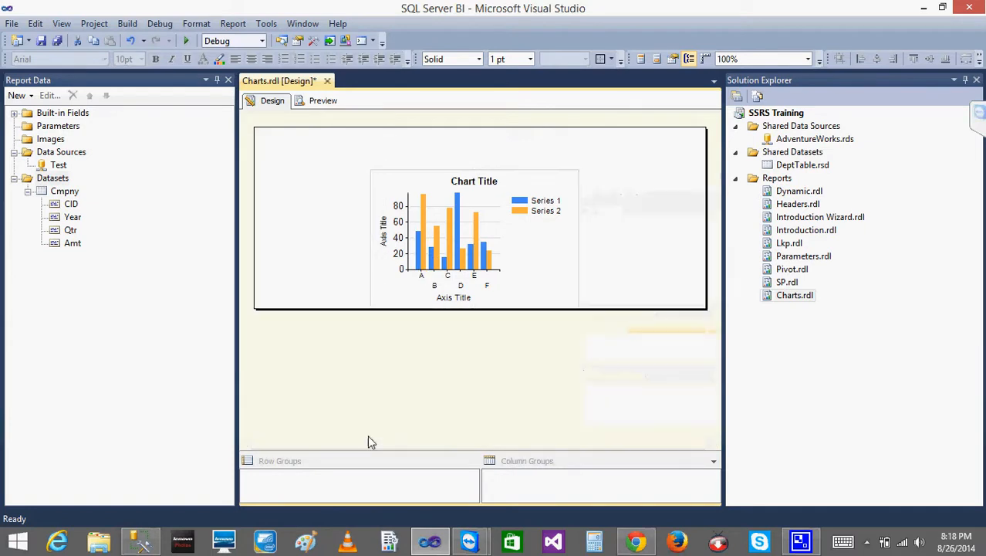
pyautogui.click(435, 290)
pyautogui.click(435, 290)
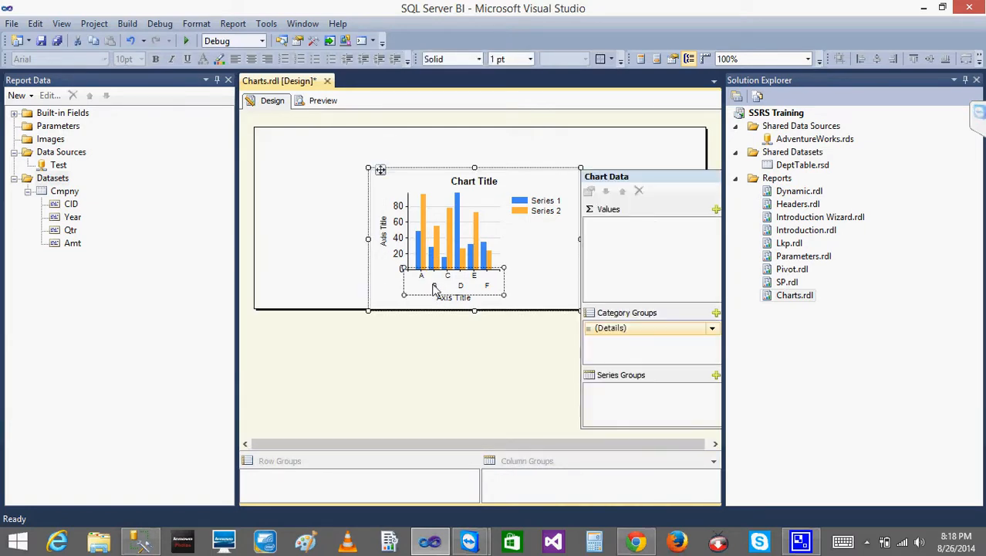
pyautogui.click(297, 267)
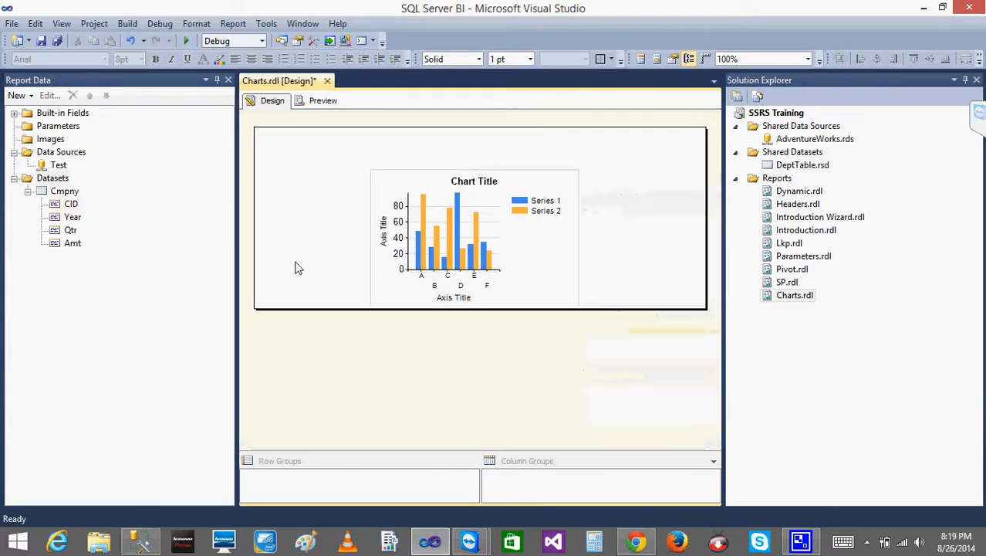
pyautogui.click(435, 271)
pyautogui.click(465, 266)
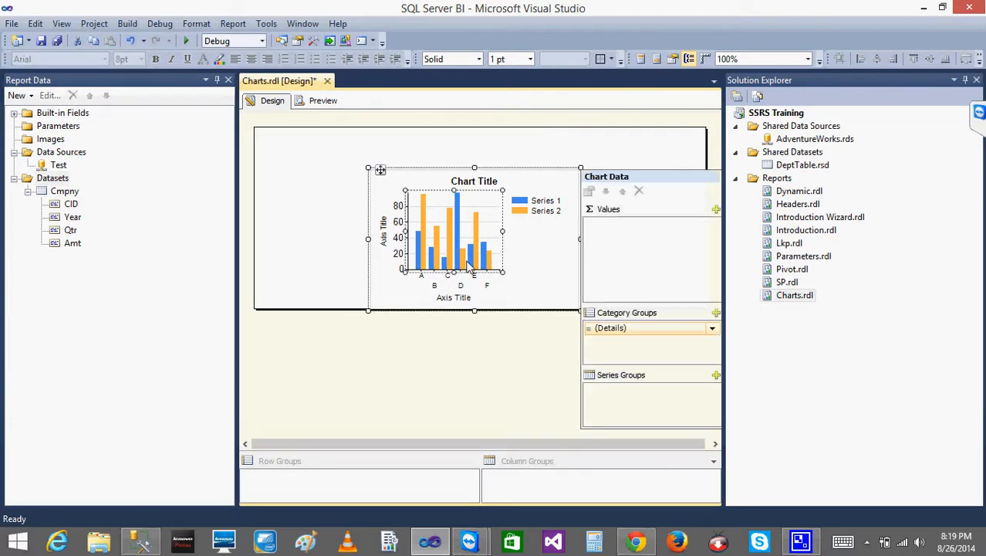
pyautogui.click(304, 270)
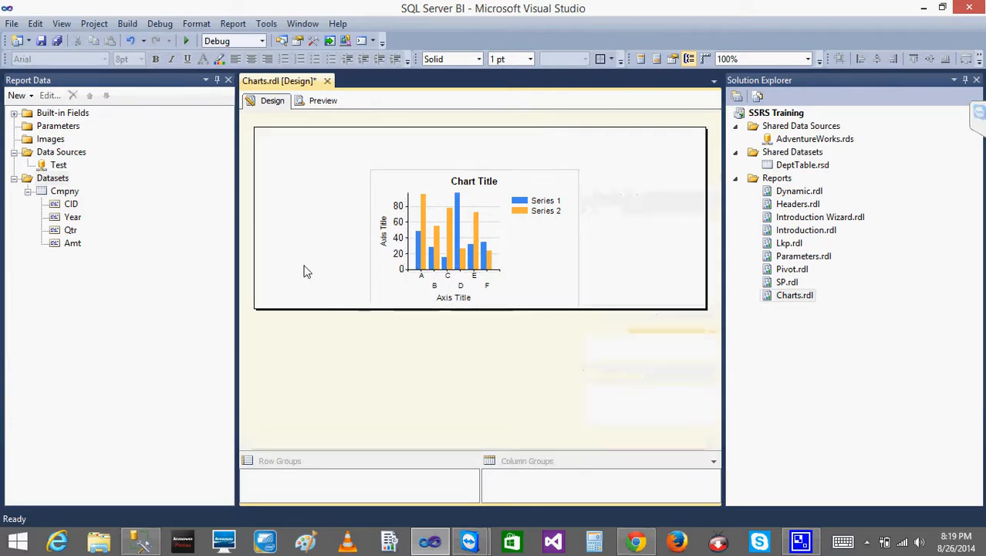
pyautogui.click(378, 296)
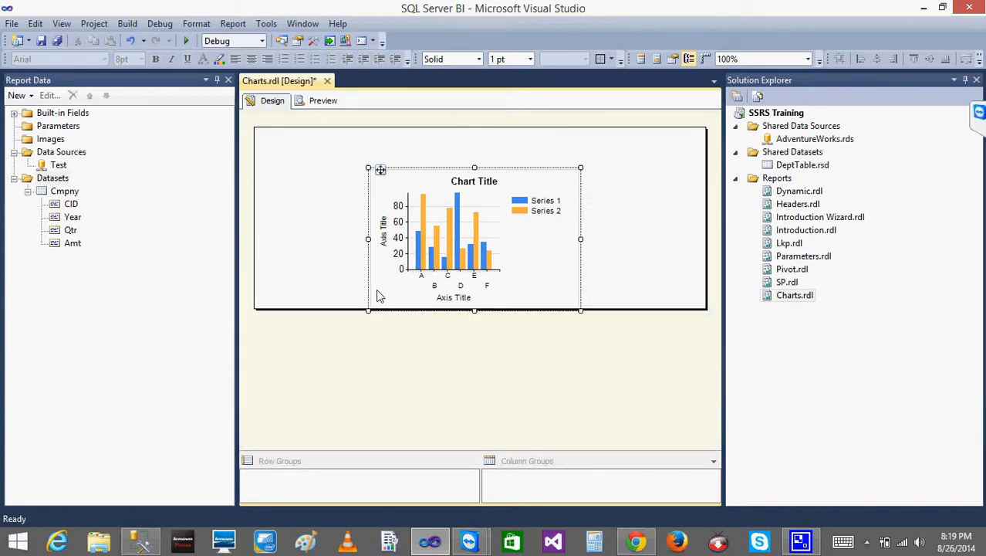
pyautogui.click(480, 250)
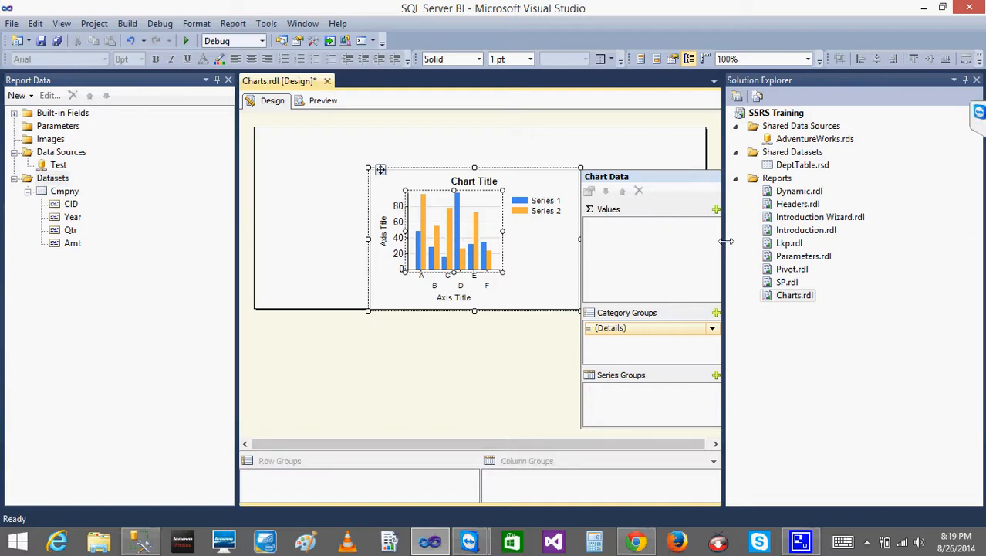
# - Enlarge the report design area by narrowing the Solution Explorer and Report Data panes, keeping the dataset field names readable
pyautogui.moveTo(724, 240); pyautogui.dragTo(889, 247)
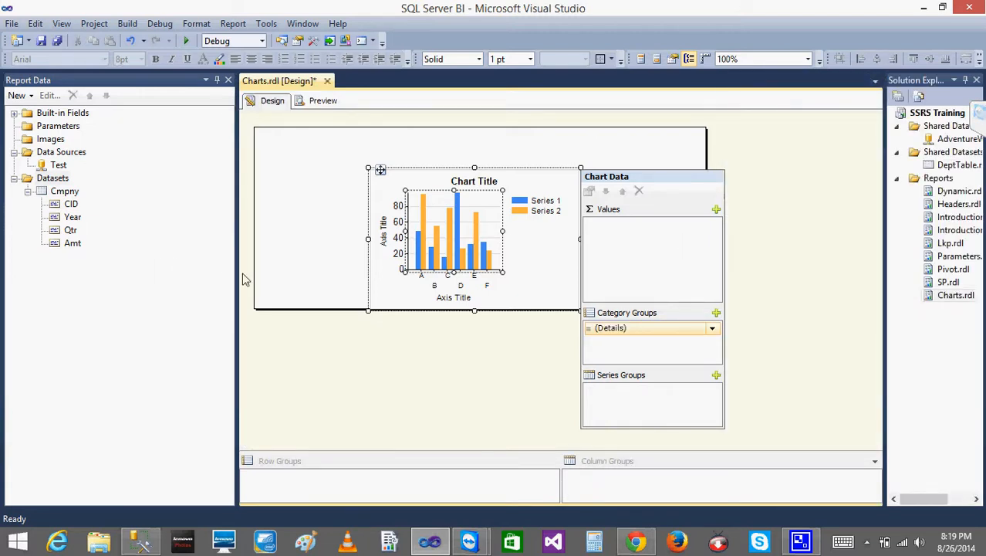
pyautogui.moveTo(241, 280); pyautogui.dragTo(46, 313)
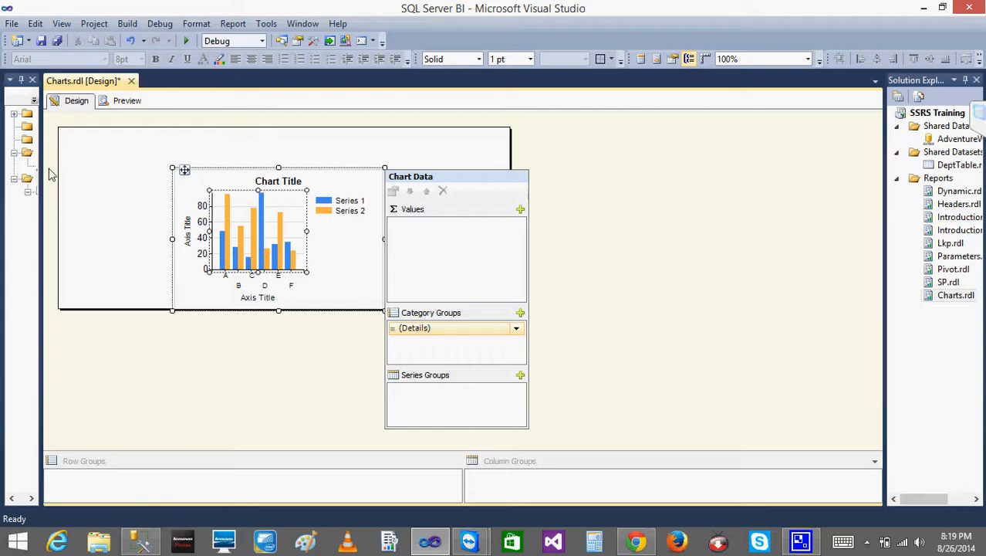
pyautogui.moveTo(42, 181); pyautogui.dragTo(116, 181)
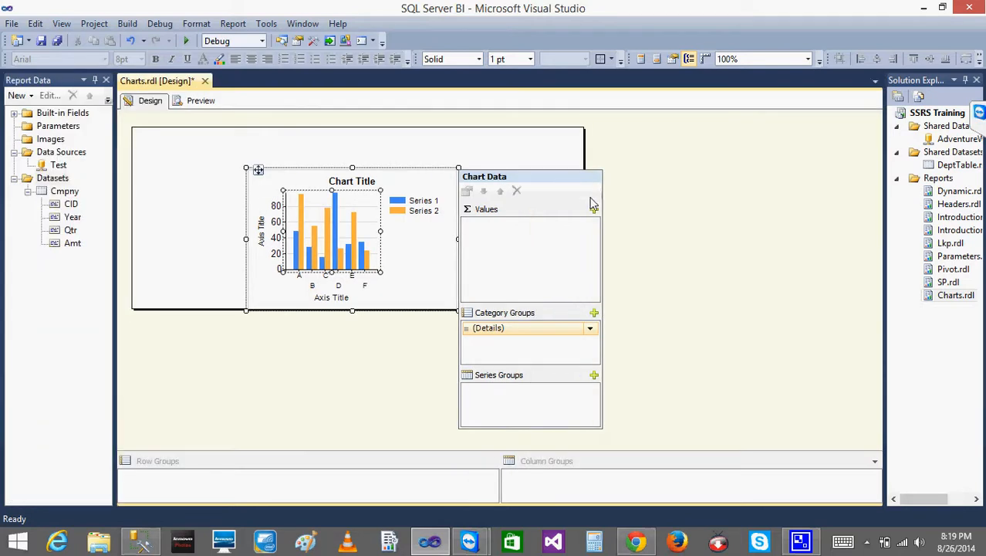
# - Add the Amt field to the chart's values and use Qtr as its category group
pyautogui.click(596, 212)
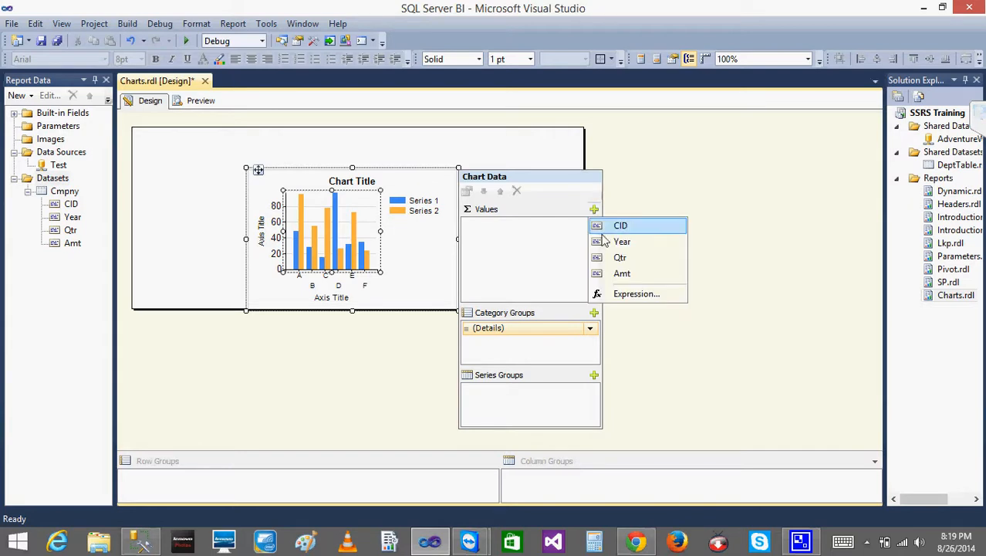
pyautogui.click(640, 274)
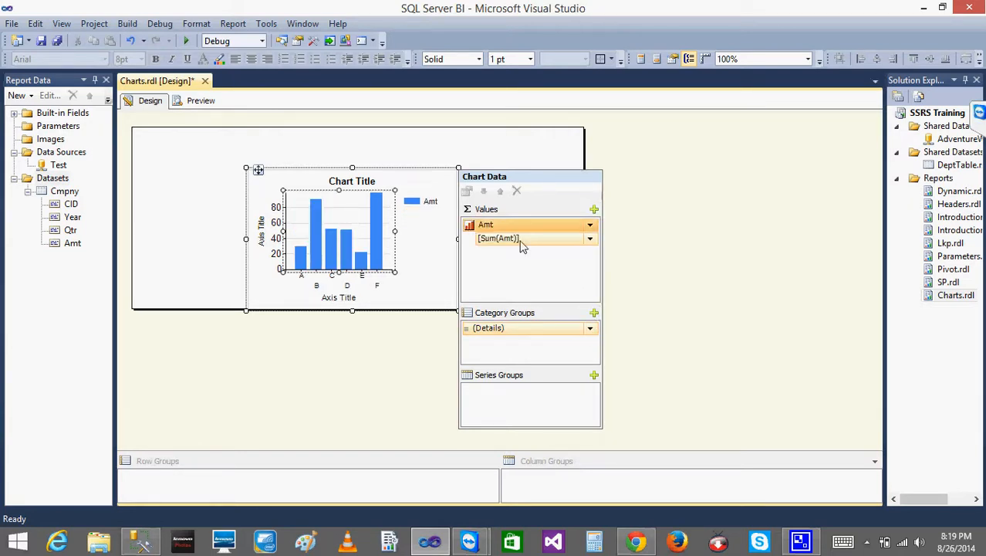
pyautogui.click(594, 313)
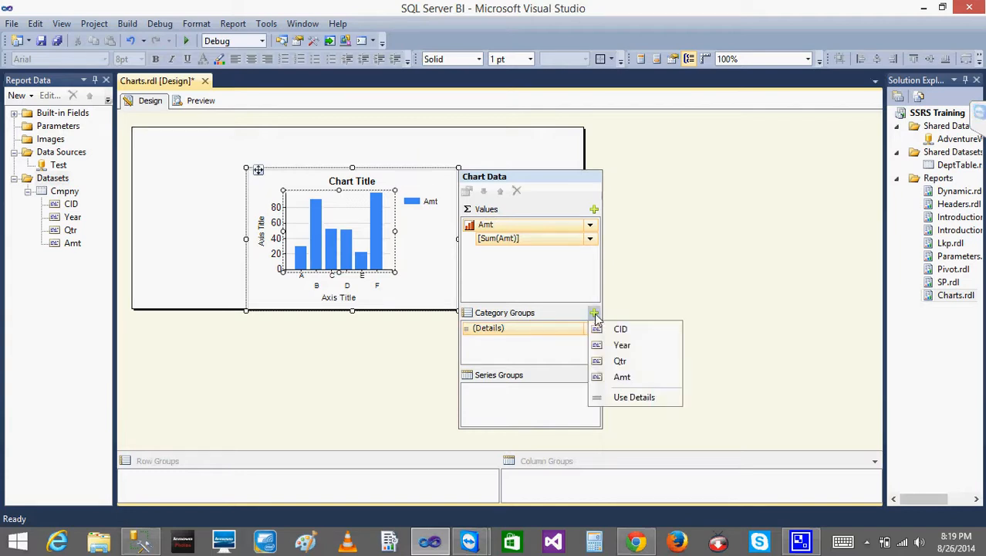
pyautogui.click(639, 362)
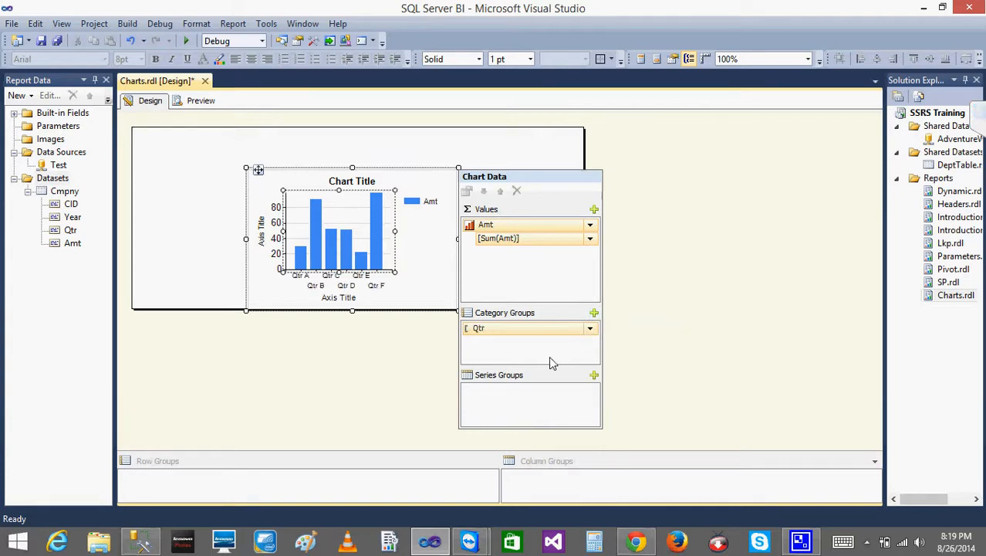
# - Deselect the chart and preview the Charts report
pyautogui.click(403, 371)
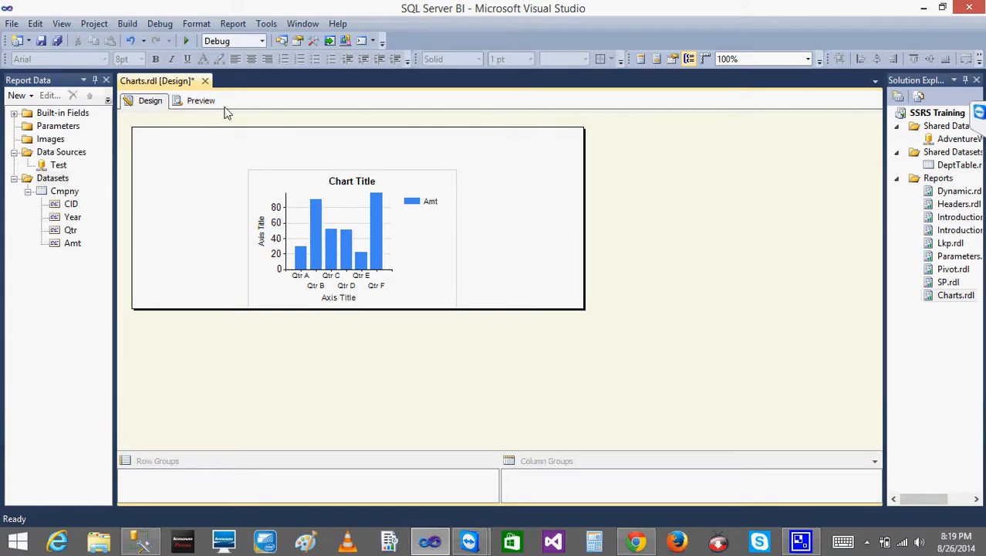
pyautogui.click(200, 104)
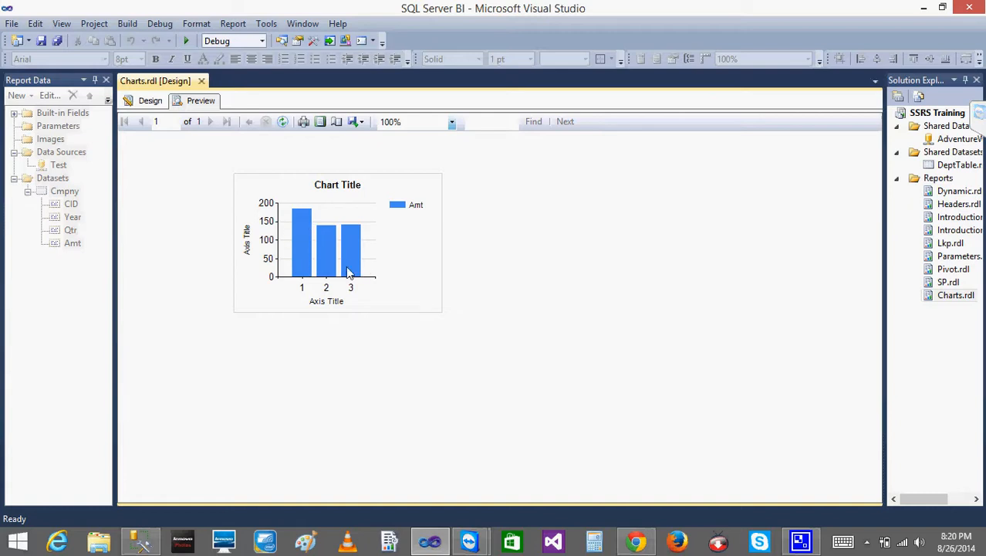
# - Switch to SQL Server Management Studio and reduce the Cmpny query's select list to [Qtr] and SUM([Amt]), without the TOP 1000 limit
pyautogui.click(140, 542)
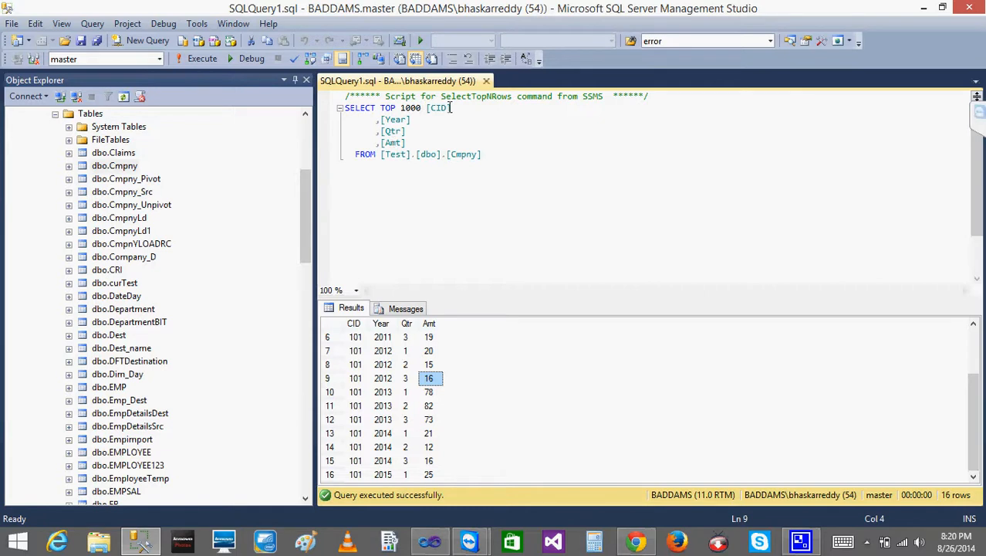
pyautogui.moveTo(452, 120); pyautogui.dragTo(383, 109)
pyautogui.press('Delete')
pyautogui.press('Delete')
pyautogui.press('Delete')
pyautogui.press('Delete')
pyautogui.press('Delete')
pyautogui.press('Delete')
pyautogui.press('Delete')
pyautogui.press('Delete')
pyautogui.press('Delete')
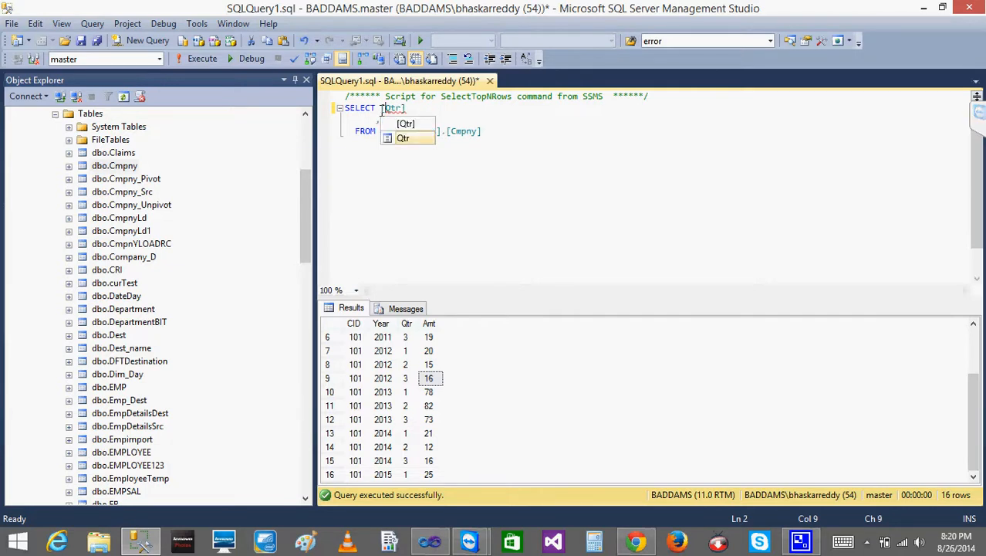
pyautogui.click(422, 110)
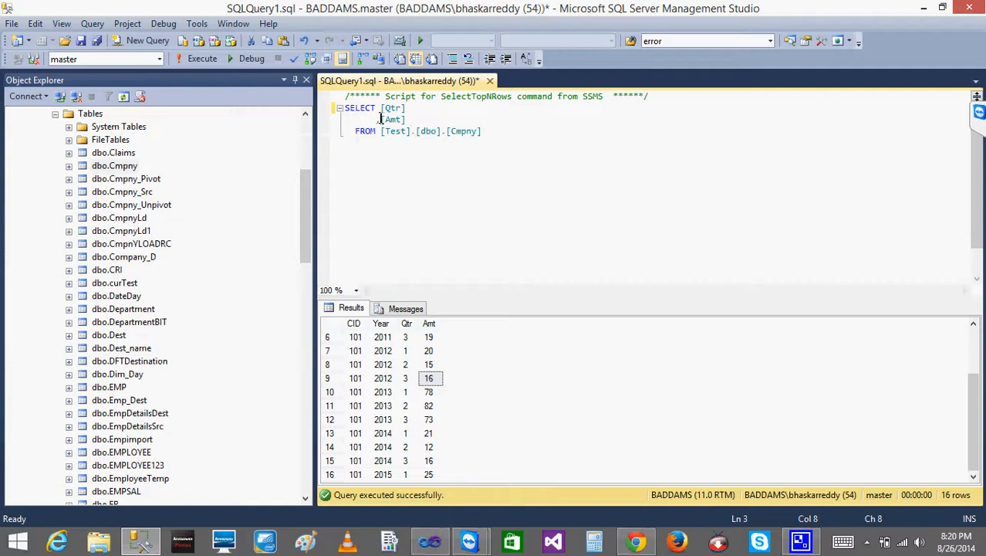
pyautogui.write('SUM([Amt]')
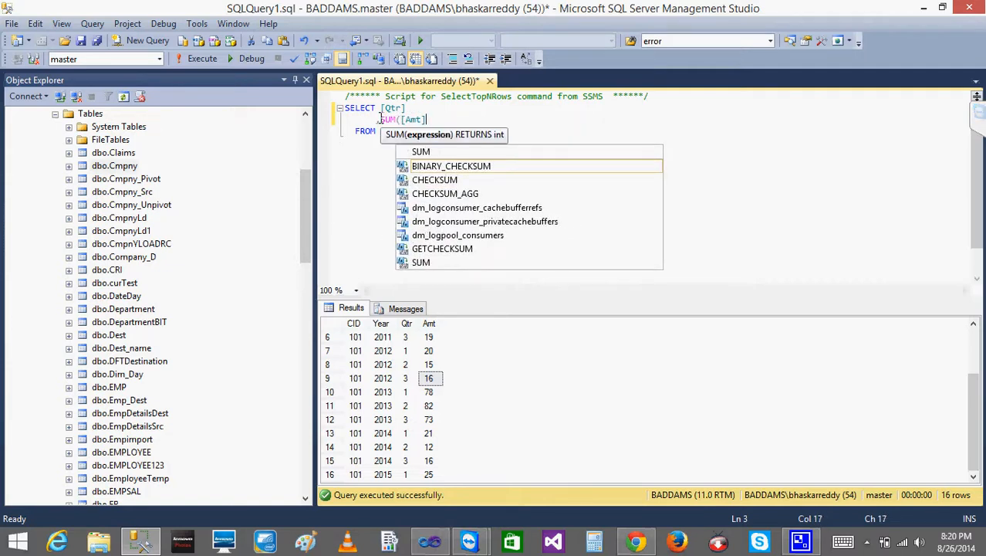
pyautogui.write(')')
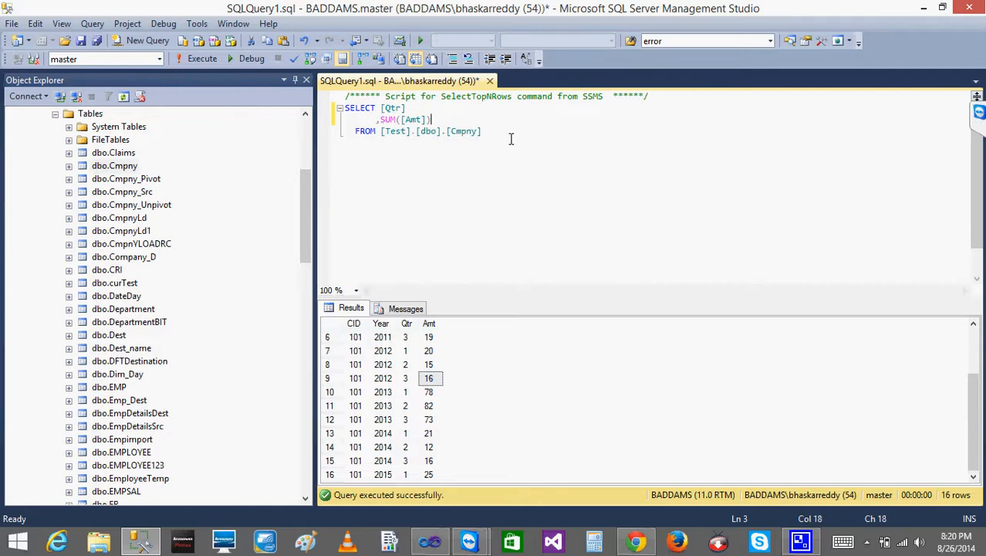
# - Add a GROUP BY Qtr clause to the Cmpny query and execute it
pyautogui.press('Return')
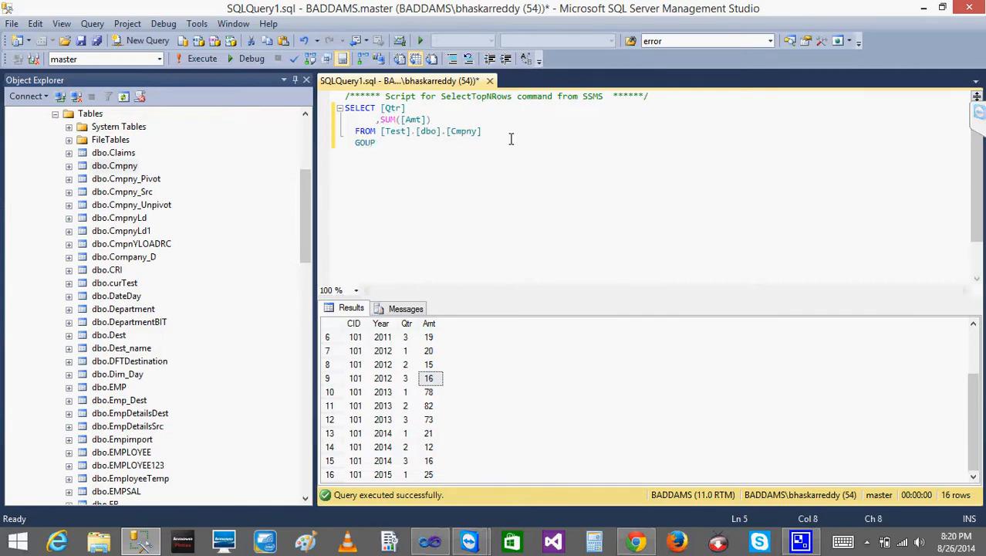
pyautogui.press('BackSpace')
pyautogui.press('BackSpace')
pyautogui.press('BackSpace')
pyautogui.write('ROUP BY Qrt')
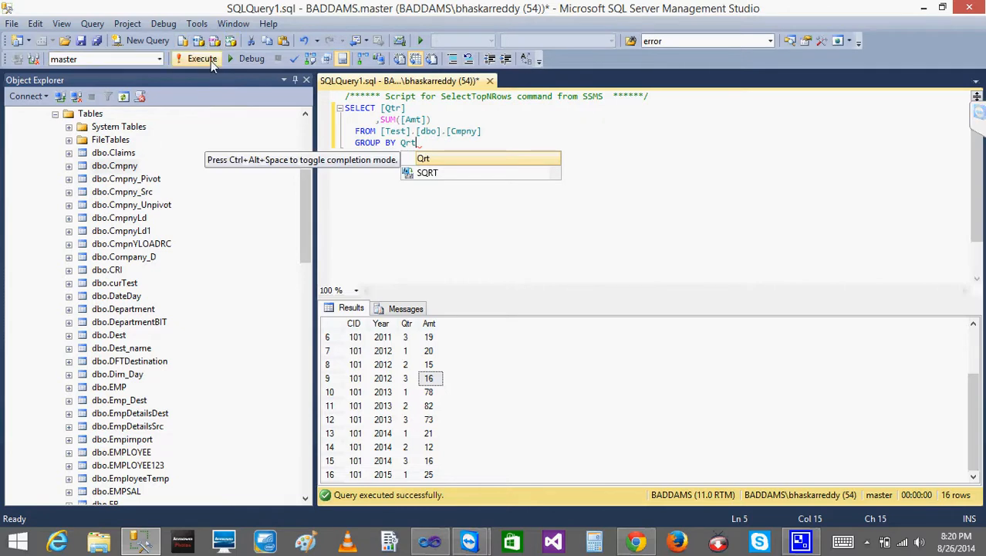
pyautogui.click(210, 60)
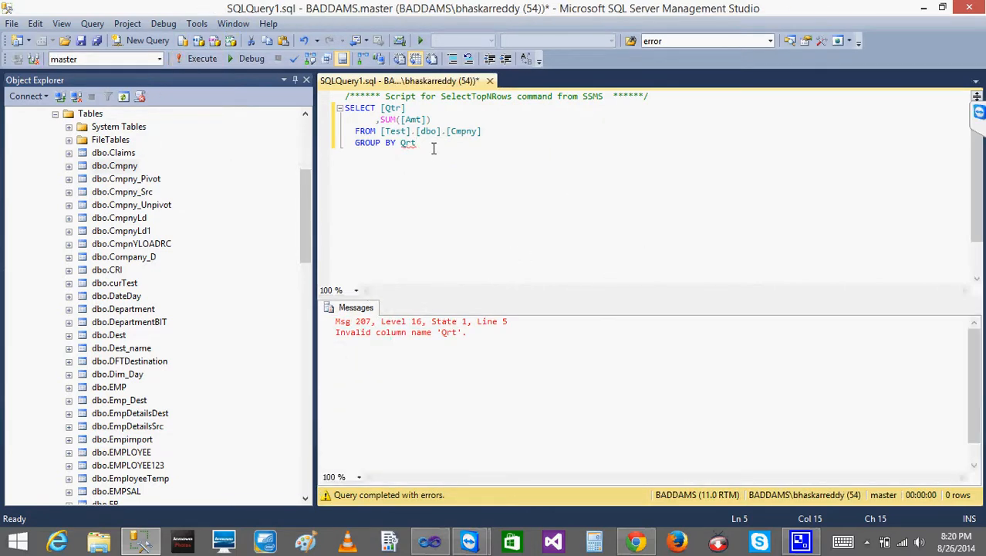
pyautogui.write('tr')
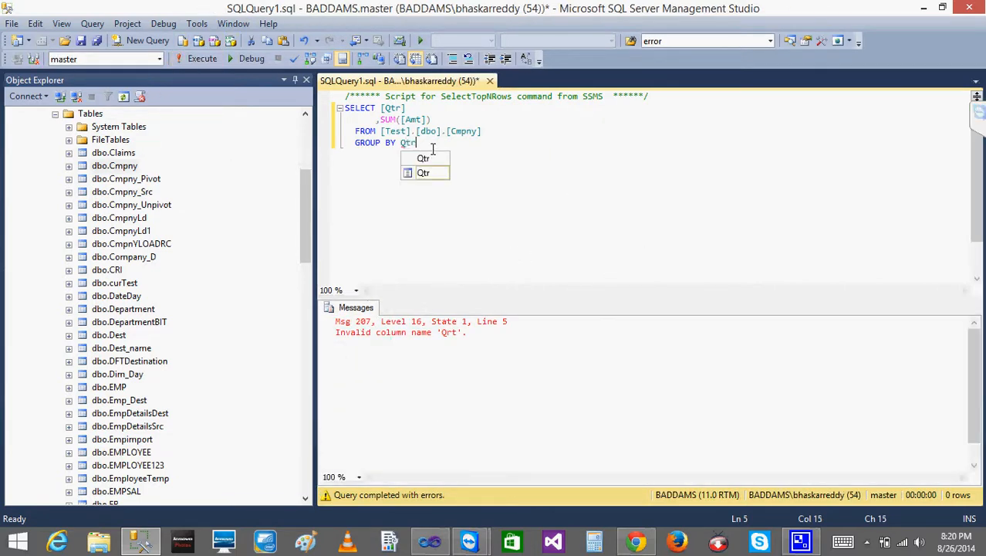
pyautogui.click(189, 62)
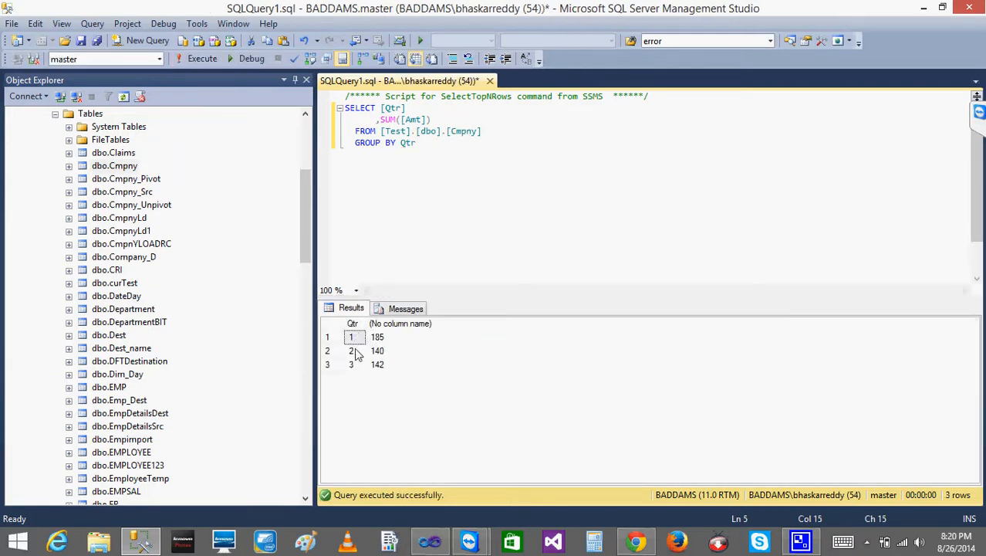
# - Compare the chart bars in the Visual Studio report preview with the summed amounts per quarter in the query results
pyautogui.click(430, 543)
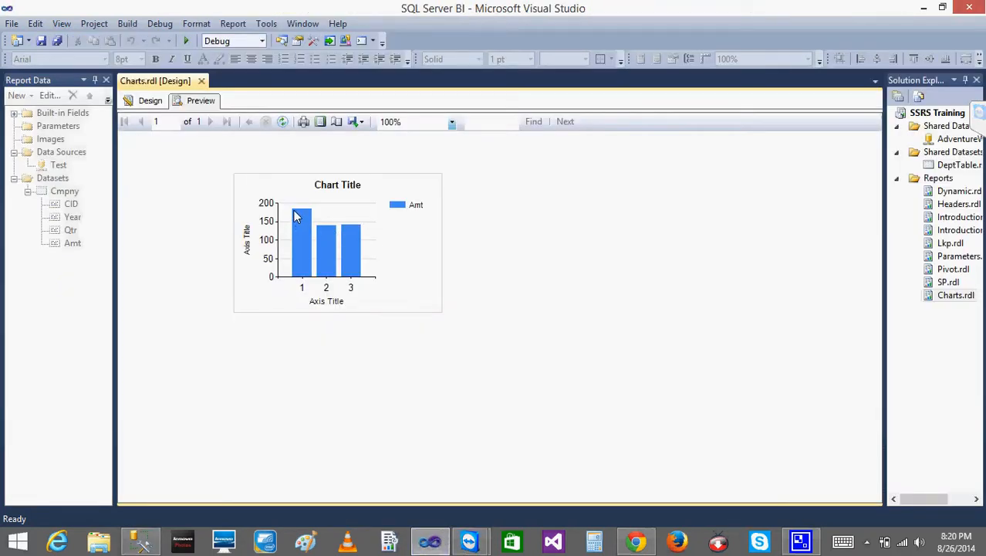
pyautogui.click(433, 544)
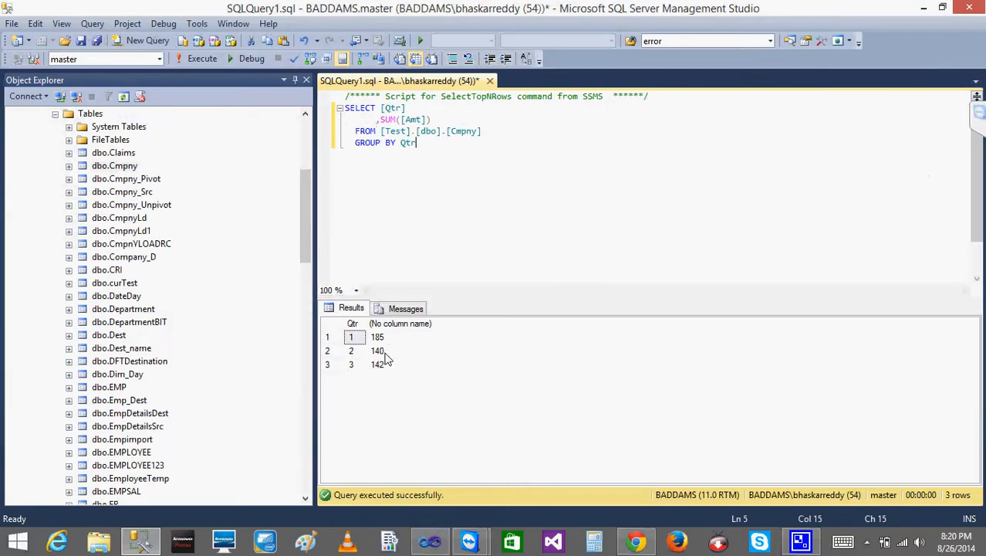
pyautogui.click(430, 542)
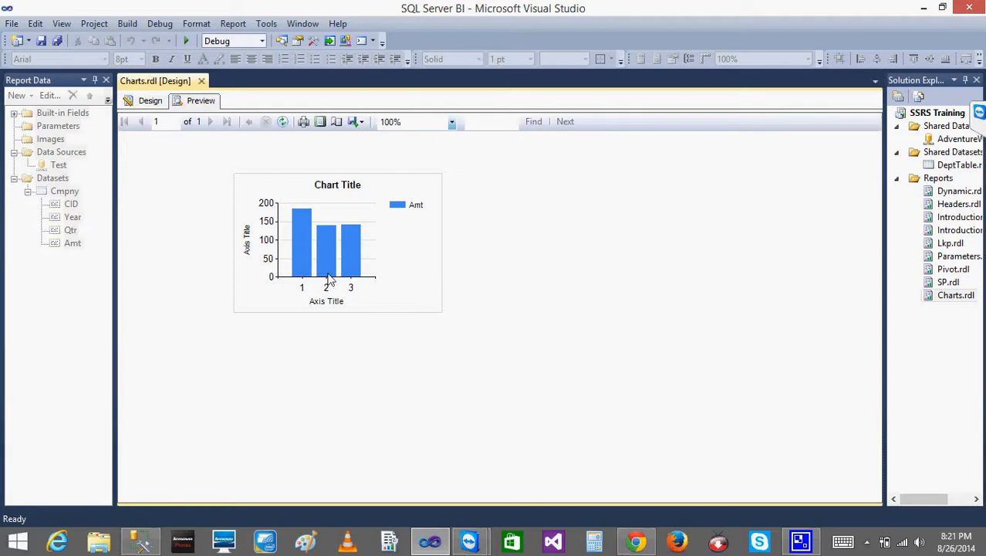
# - Return to the report design and show data labels on the chart's Amt series
pyautogui.click(142, 104)
pyautogui.click(321, 251)
pyautogui.click(321, 251)
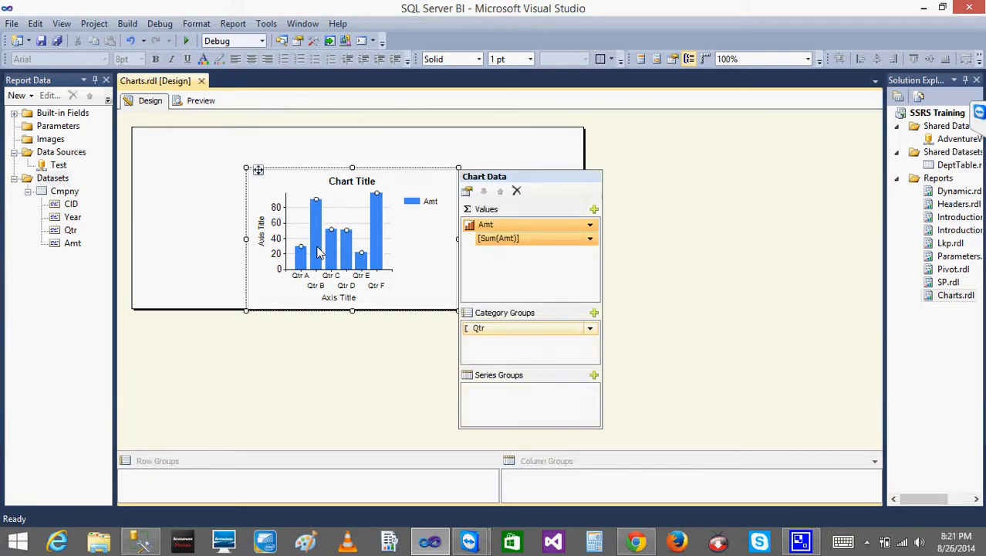
pyautogui.rightClick(320, 251)
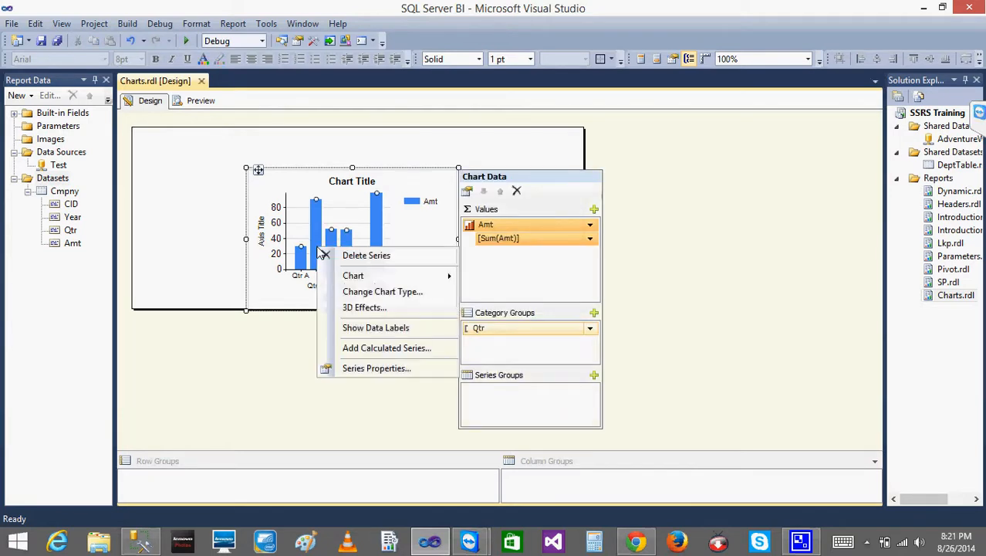
pyautogui.click(391, 328)
pyautogui.click(379, 335)
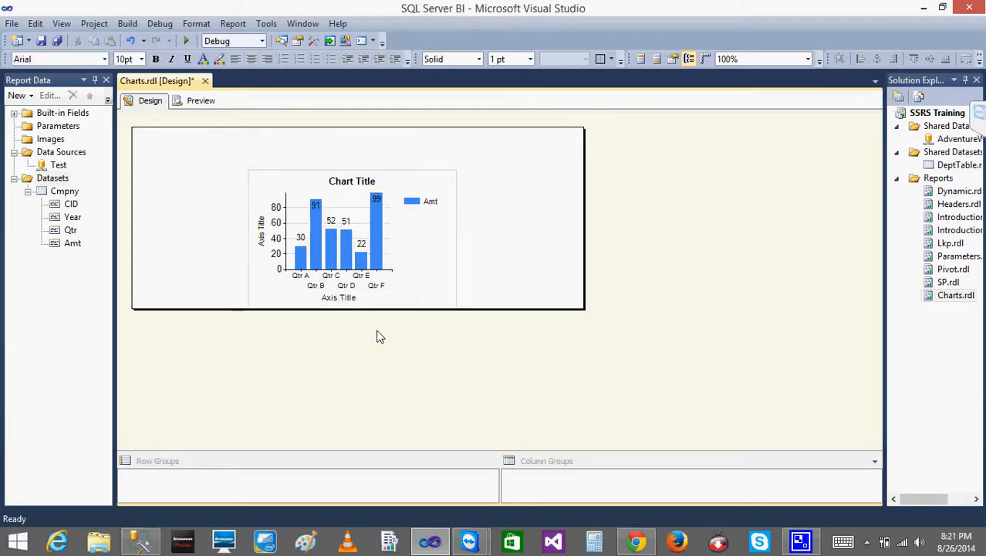
# - Preview the labelled chart and check its data labels against the query results in SQL Server Management Studio
pyautogui.click(205, 103)
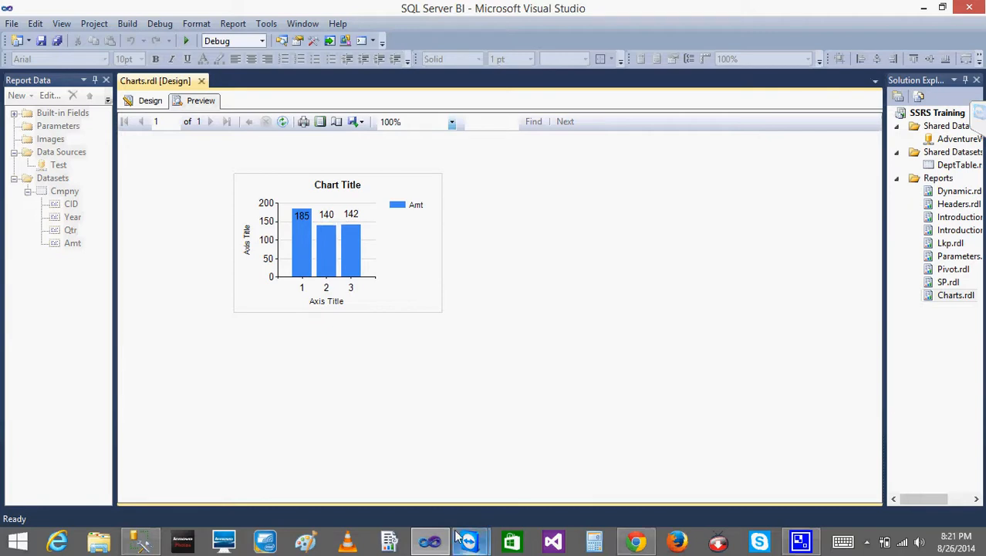
pyautogui.click(140, 542)
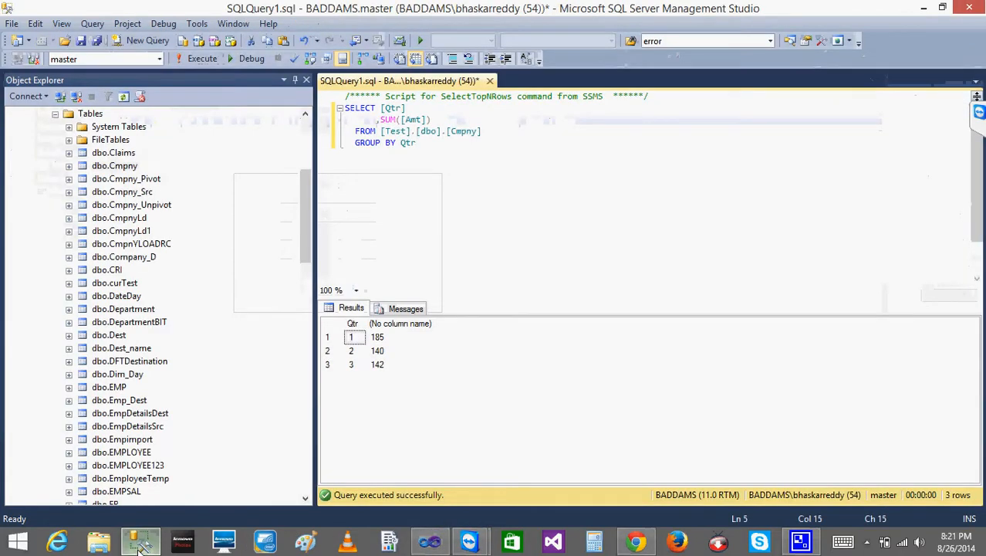
pyautogui.click(140, 542)
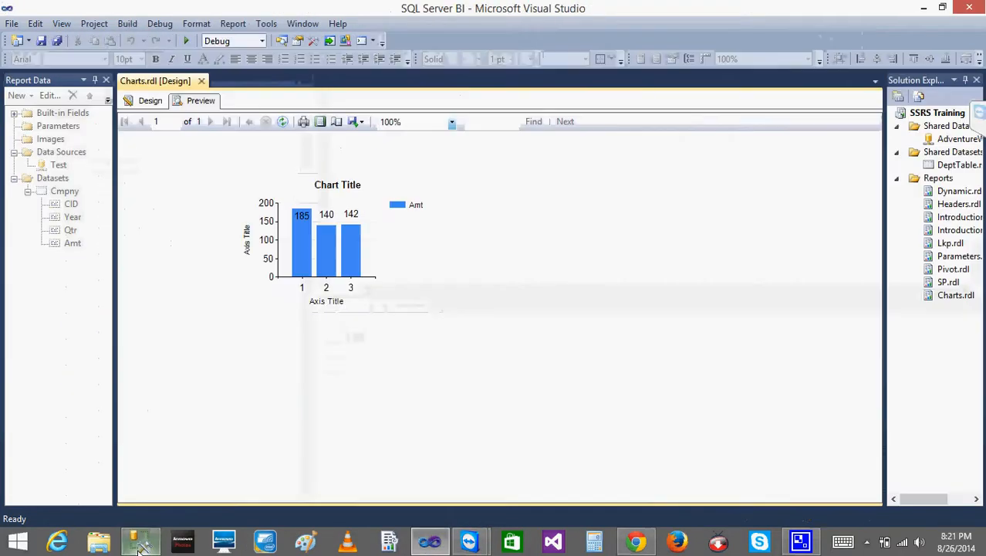
# - Examine the Amt series in design and preview, checking that its Show Data Labels option is enabled
pyautogui.click(154, 101)
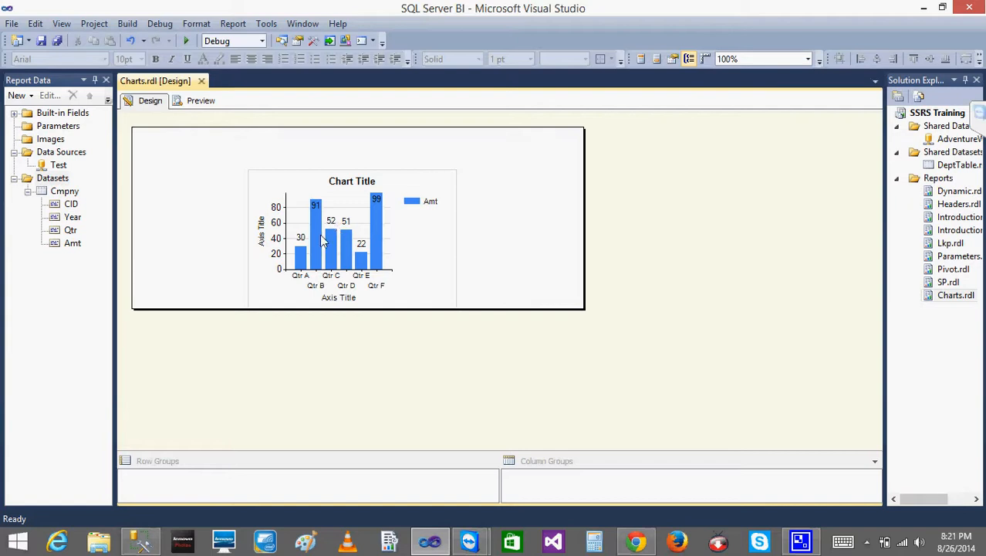
pyautogui.click(204, 104)
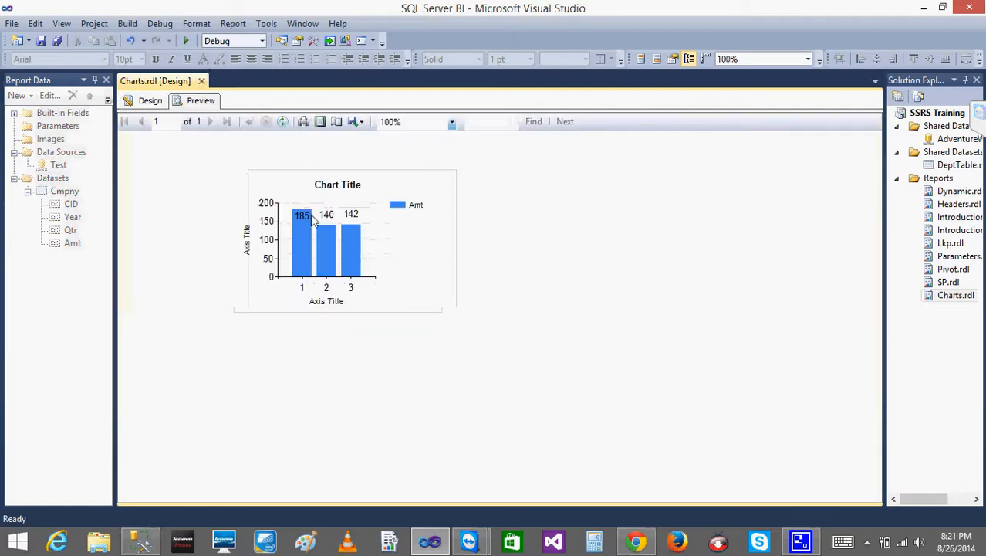
pyautogui.click(163, 101)
pyautogui.click(319, 233)
pyautogui.click(319, 233)
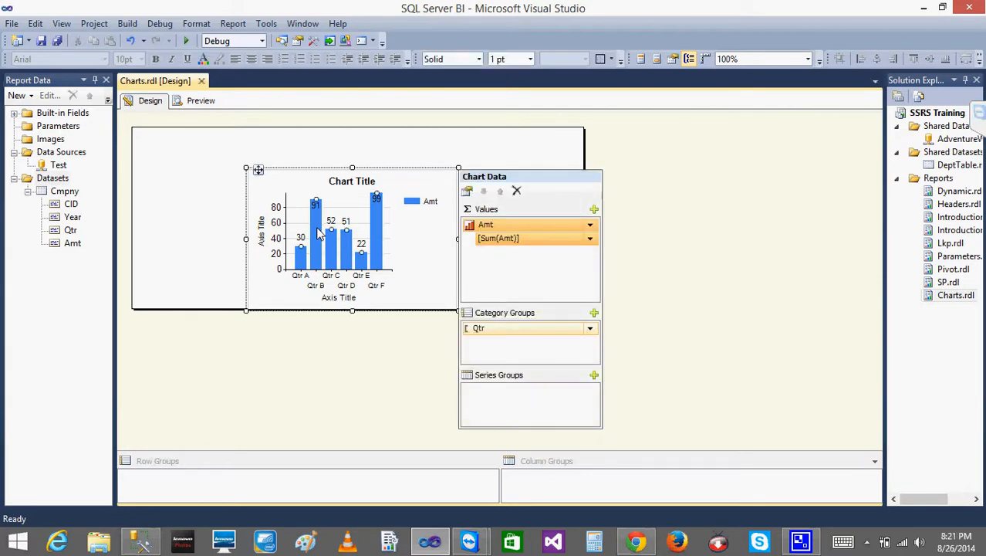
pyautogui.click(331, 346)
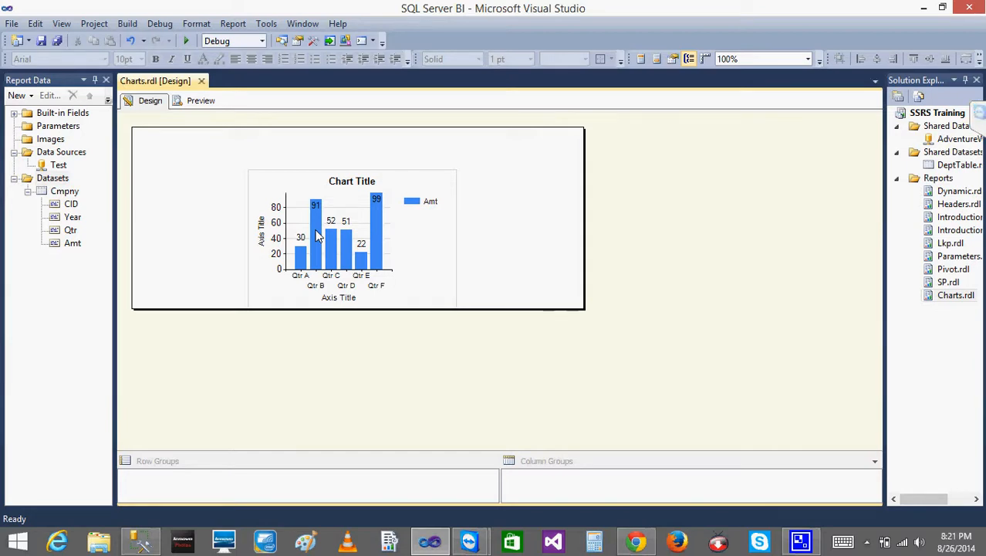
pyautogui.rightClick(316, 232)
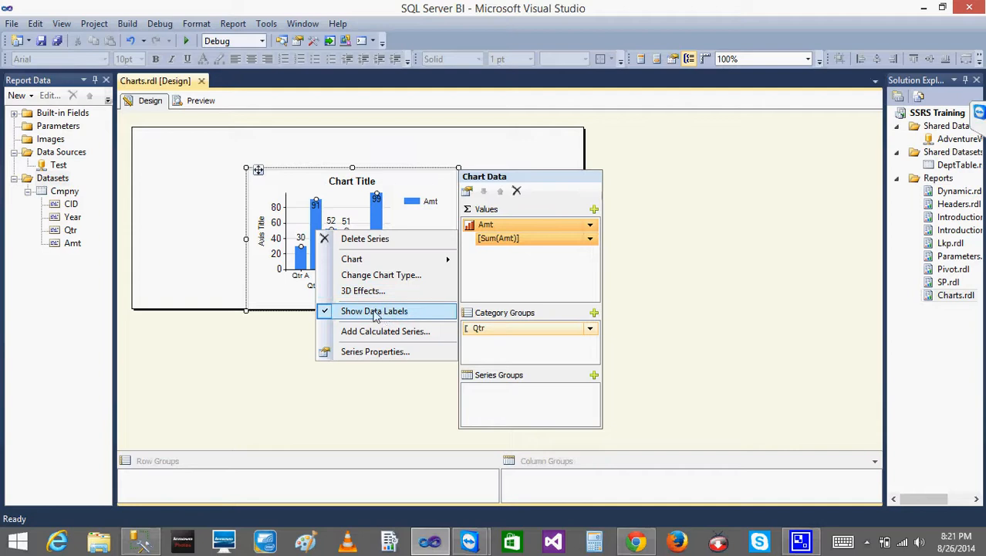
pyautogui.click(279, 318)
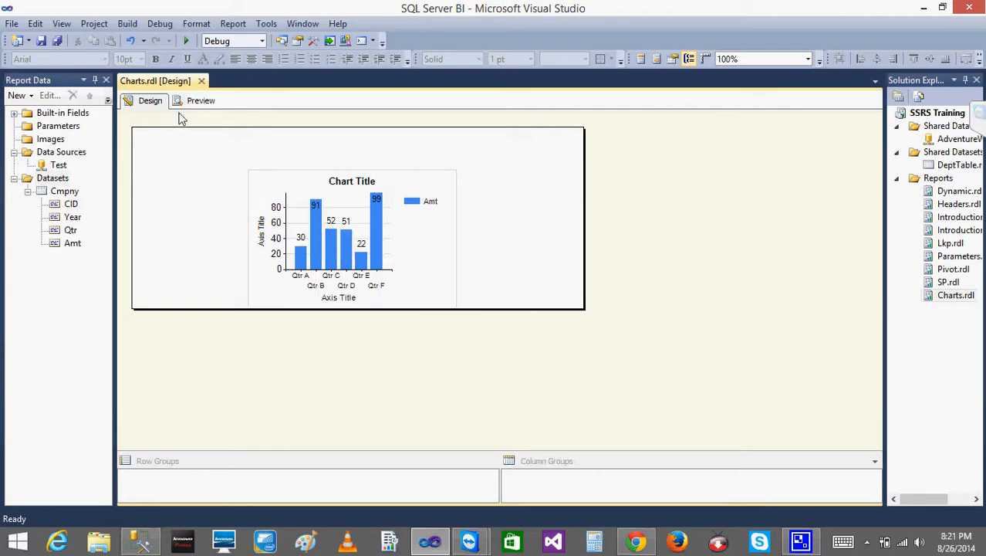
pyautogui.click(199, 102)
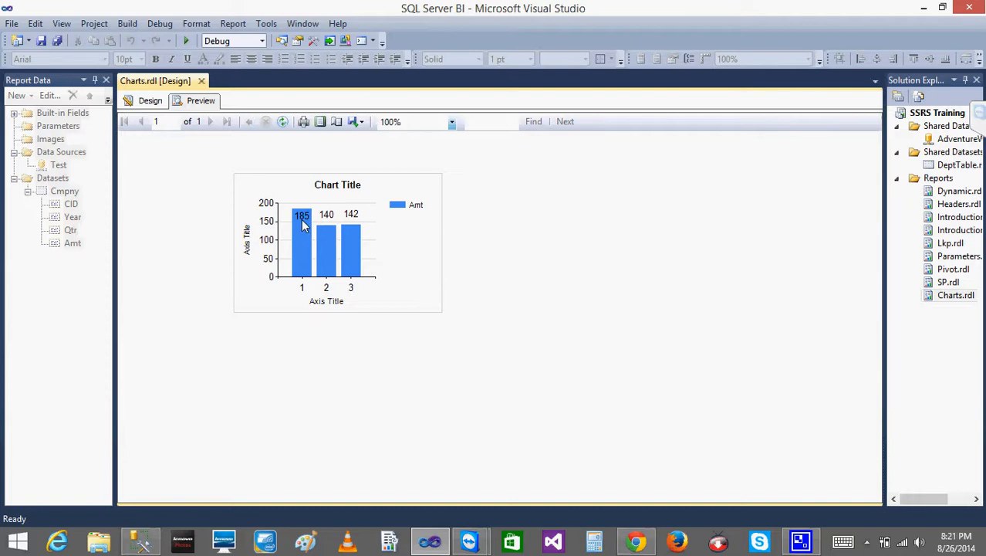
# - Add Year as a category group placed above Qtr in the chart design, and preview the report
pyautogui.click(151, 101)
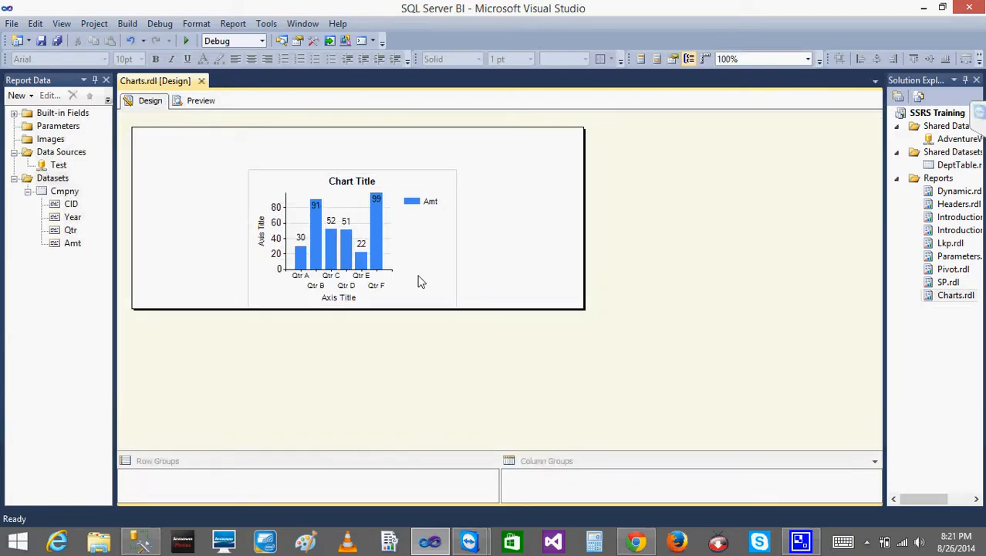
pyautogui.click(359, 272)
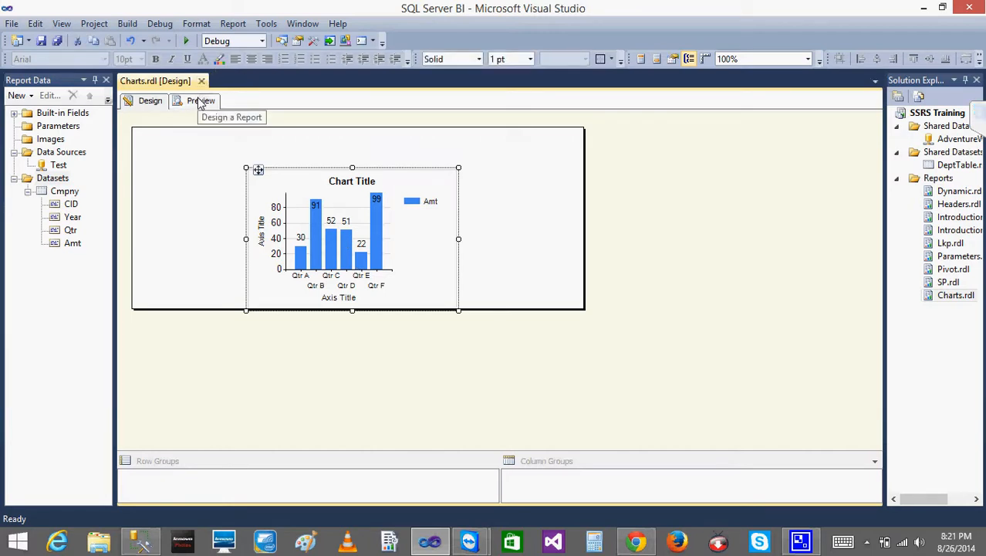
pyautogui.click(347, 248)
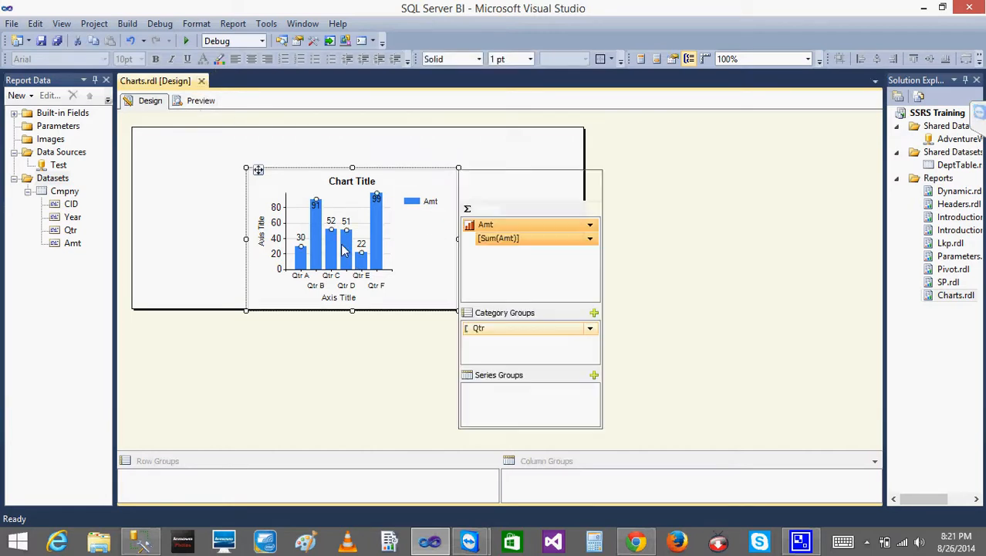
pyautogui.click(595, 313)
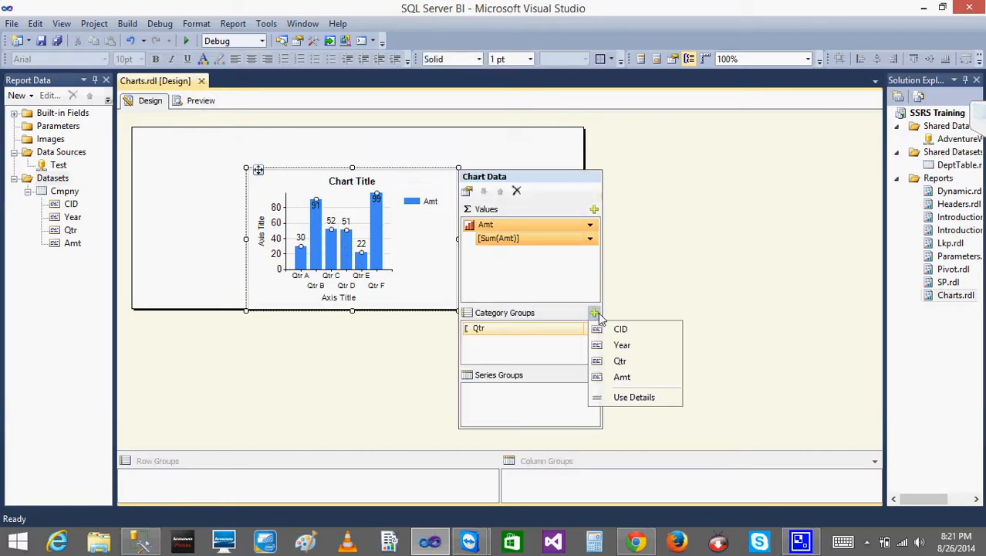
pyautogui.click(630, 346)
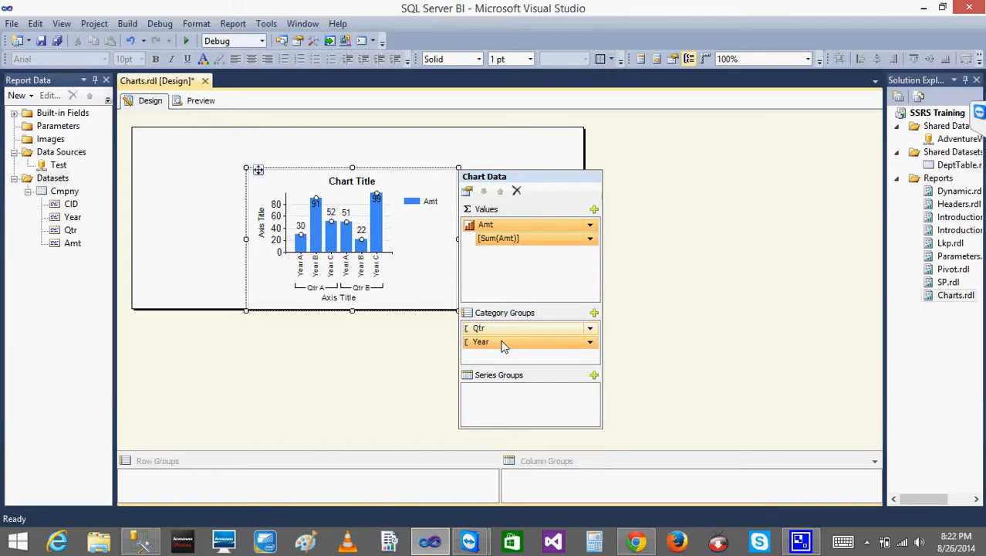
pyautogui.moveTo(501, 325); pyautogui.dragTo(500, 324)
pyautogui.click(394, 366)
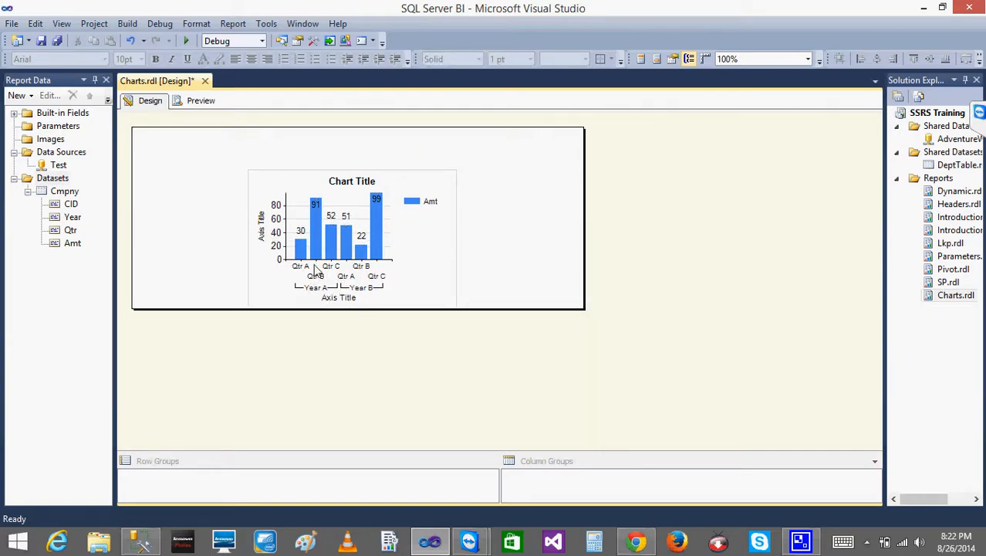
pyautogui.click(202, 106)
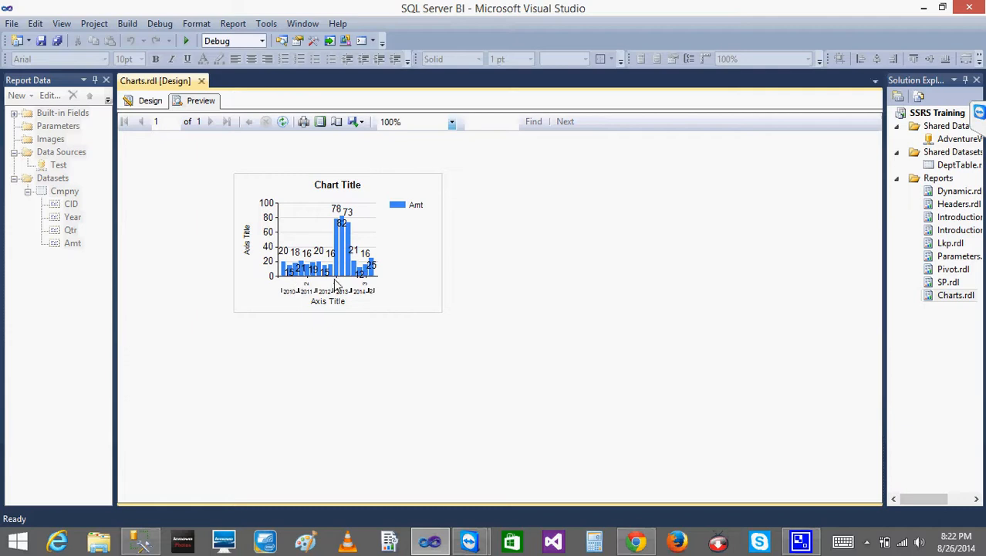
# - Enlarge the report body and stretch the chart to nearly fill its width and lower part, then preview the report
pyautogui.click(153, 108)
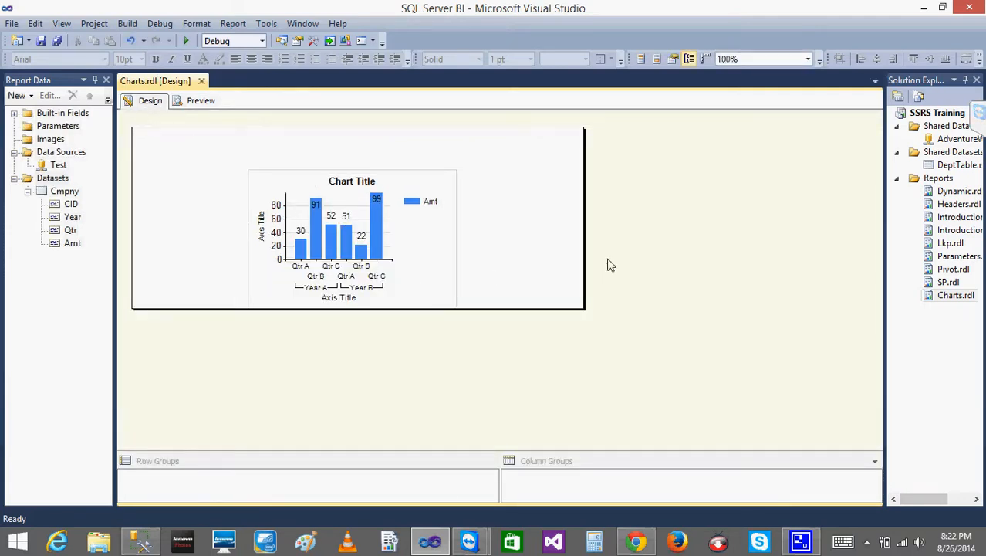
pyautogui.click(585, 309)
pyautogui.moveTo(587, 311); pyautogui.dragTo(664, 419)
pyautogui.click(454, 304)
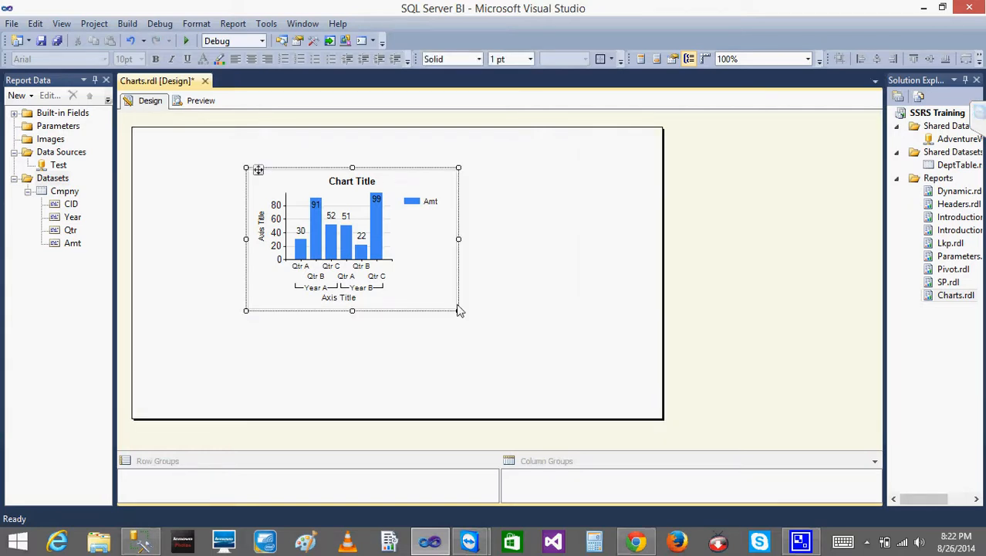
pyautogui.moveTo(458, 311); pyautogui.dragTo(662, 419)
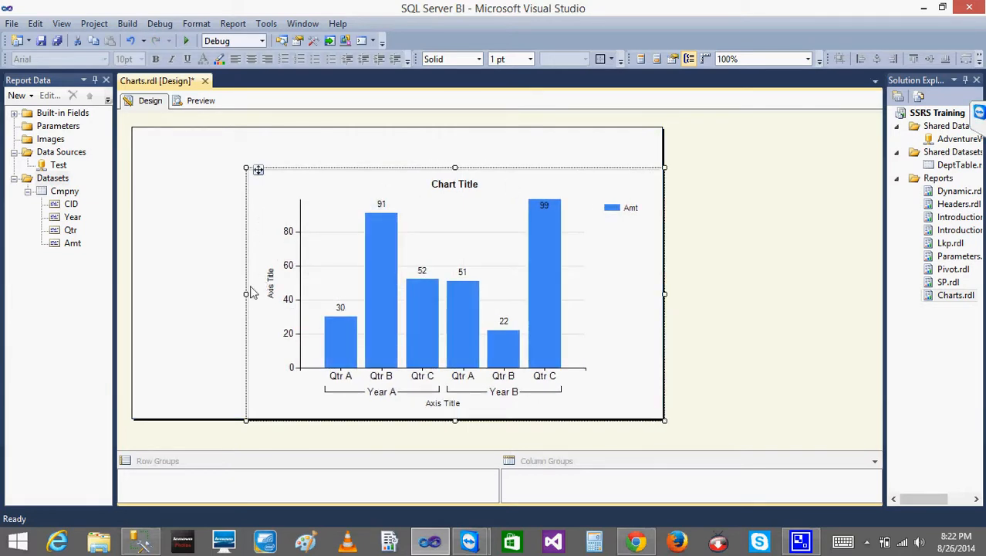
pyautogui.moveTo(245, 293); pyautogui.dragTo(142, 295)
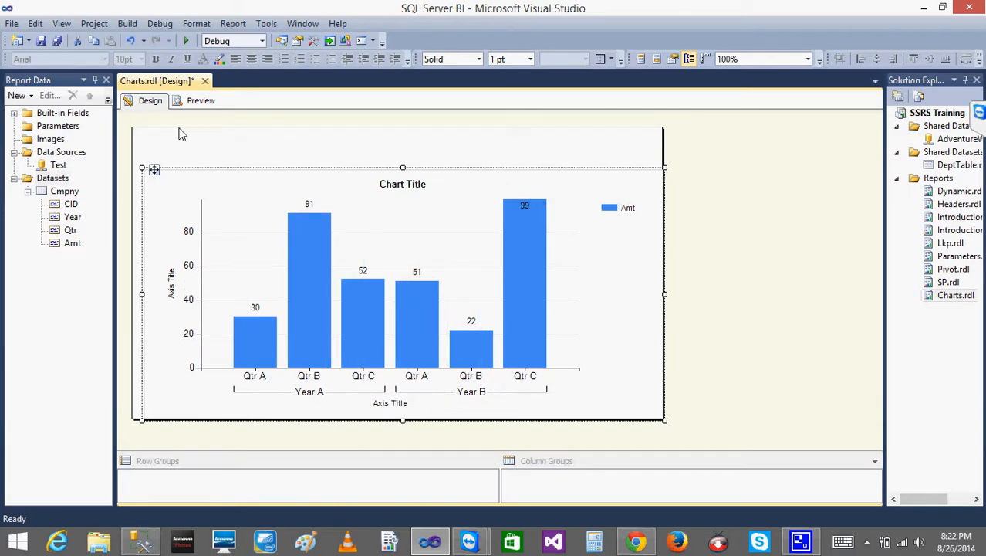
pyautogui.click(202, 101)
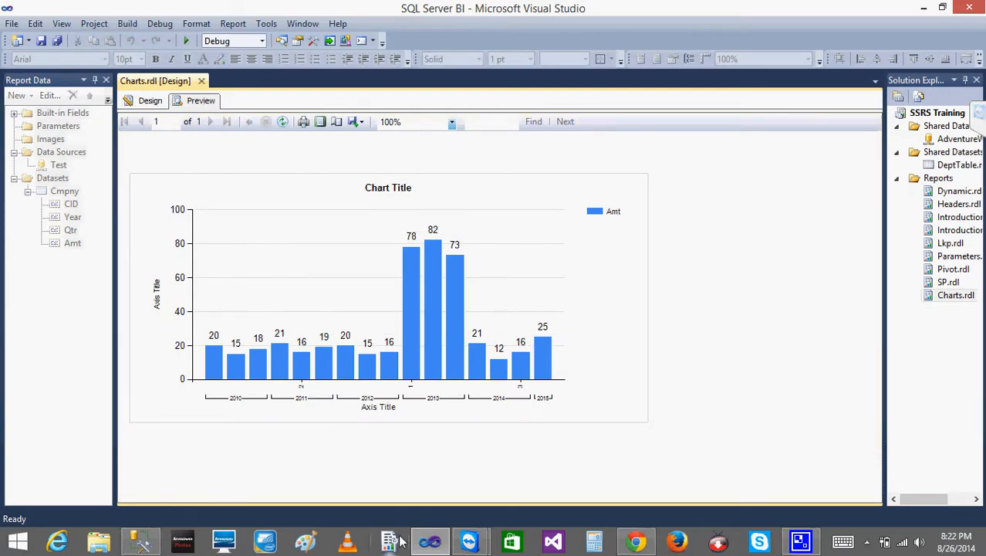
# - Switch to SQL Server Management Studio and complete the query's GROUP BY clause with Year,Qtr
pyautogui.click(147, 542)
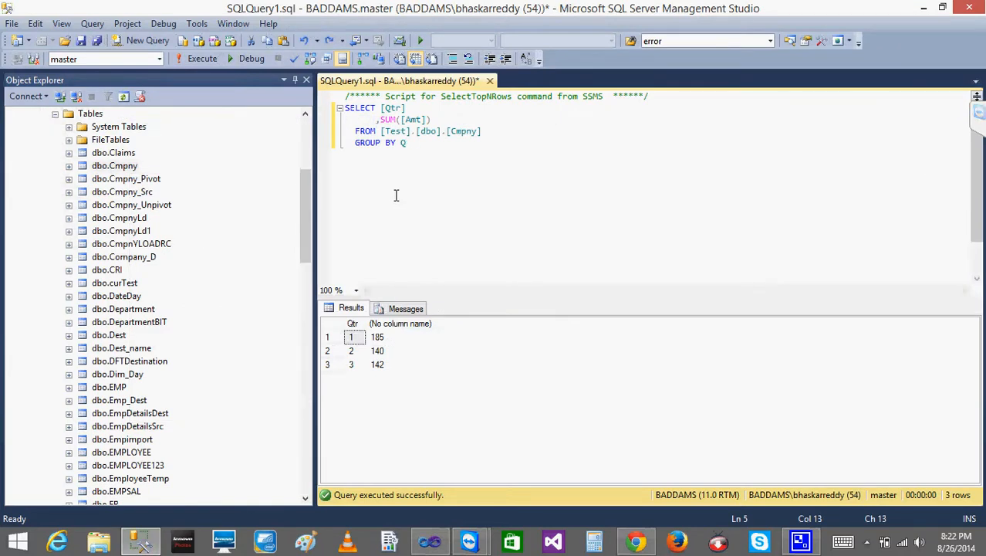
pyautogui.write('Ye')
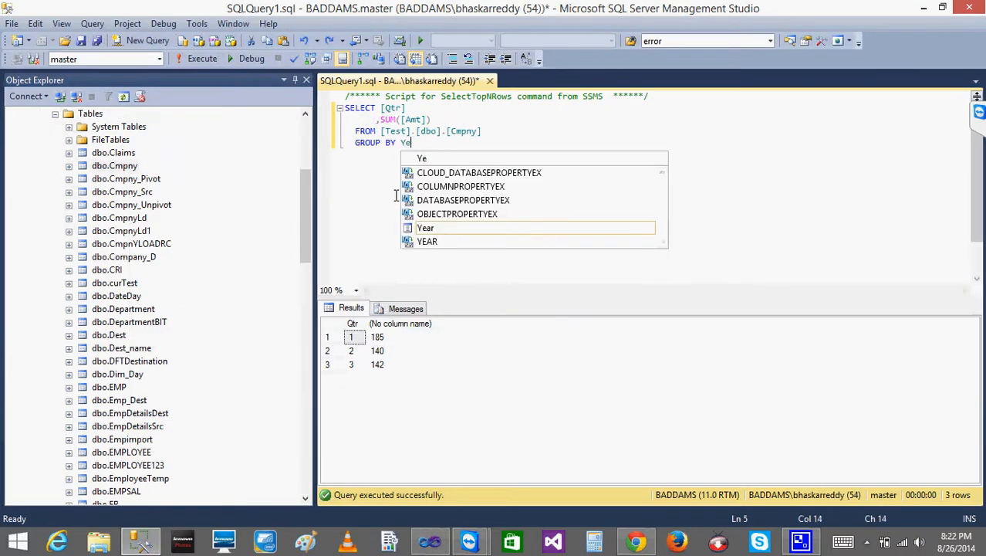
pyautogui.write('ar,Qtr')
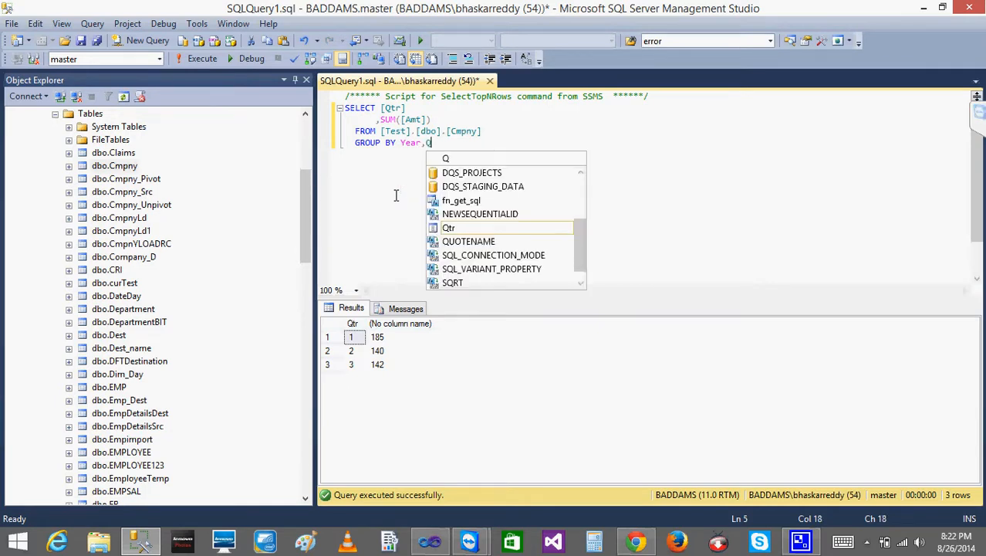
pyautogui.press('Escape')
# - Add Year before [Qtr] in the query's SELECT list and execute the query
pyautogui.press('Up')
pyautogui.press('Up')
pyautogui.press('Left')
pyautogui.press('Left')
pyautogui.press('Left')
pyautogui.press('Left')
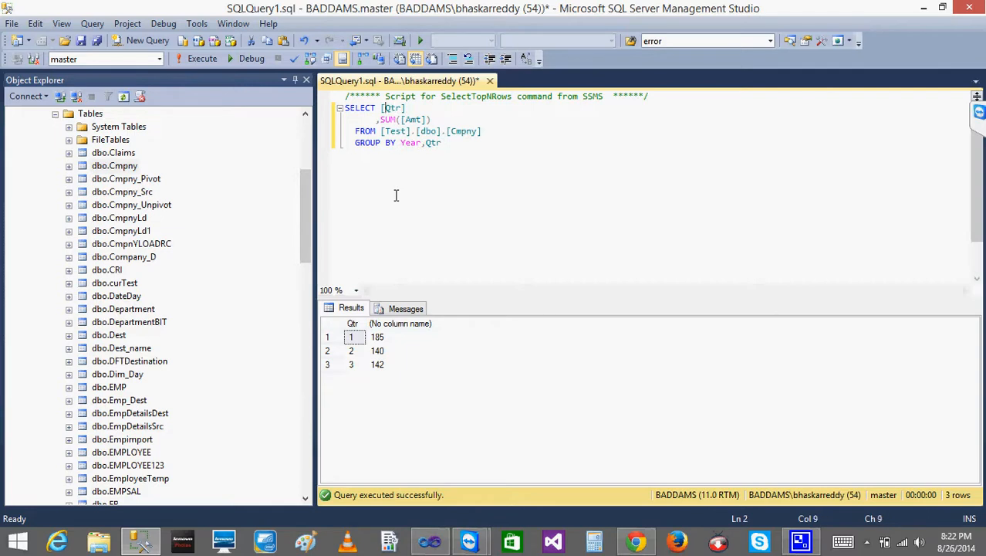
pyautogui.write('Year')
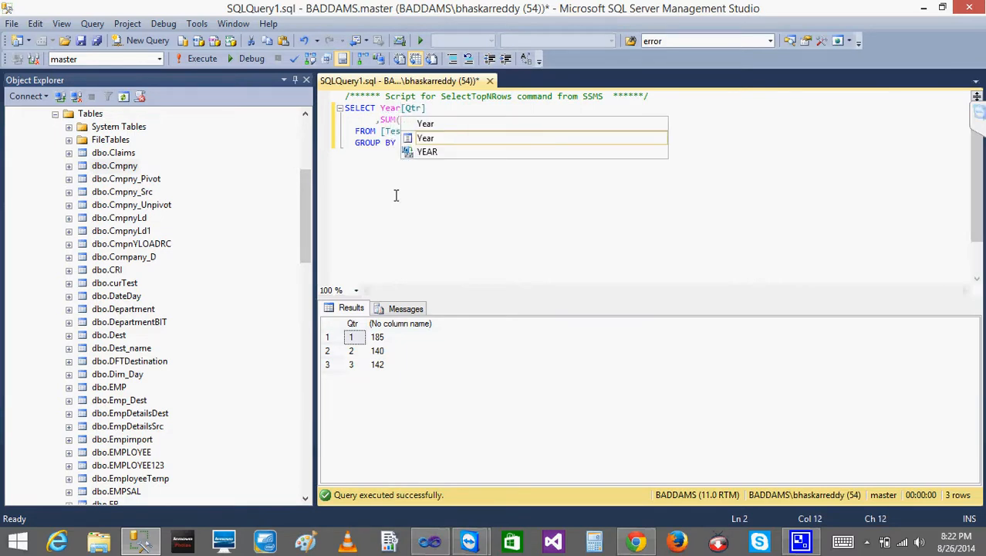
pyautogui.write(',')
pyautogui.click(496, 251)
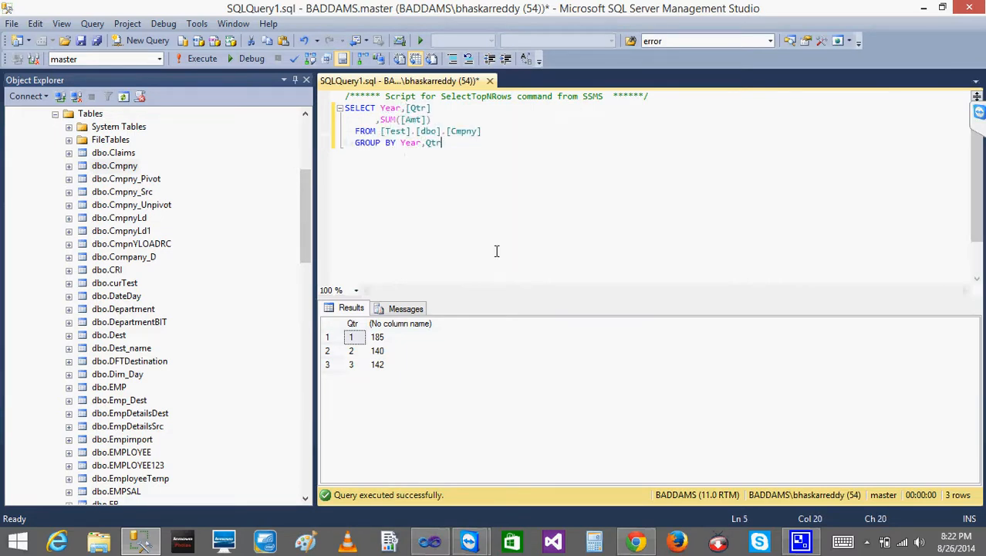
pyautogui.click(189, 58)
pyautogui.click(359, 339)
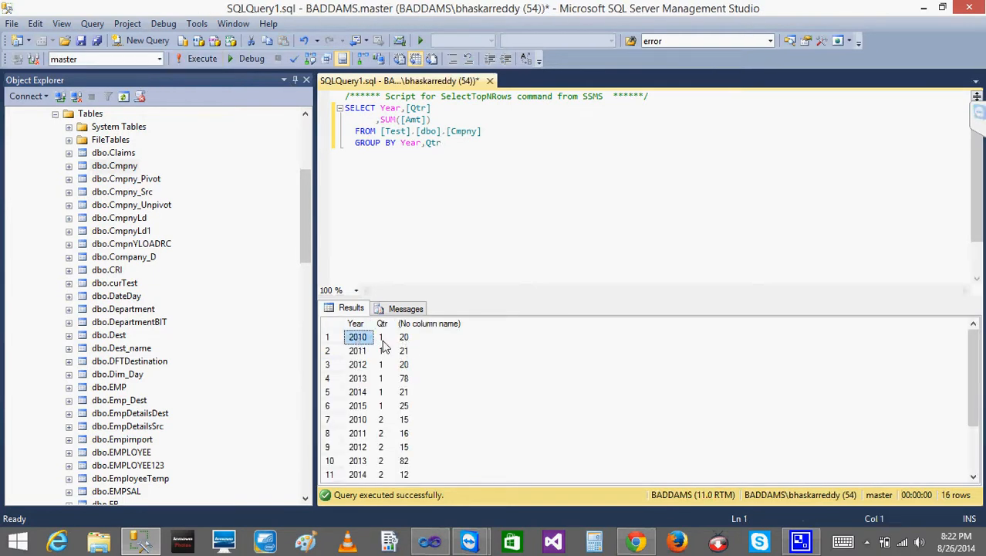
# - Add an ORDER BY Year,Qtr clause at the end of the query and execute it
pyautogui.click(463, 142)
pyautogui.press('Return')
pyautogui.write('oRDER BY ')
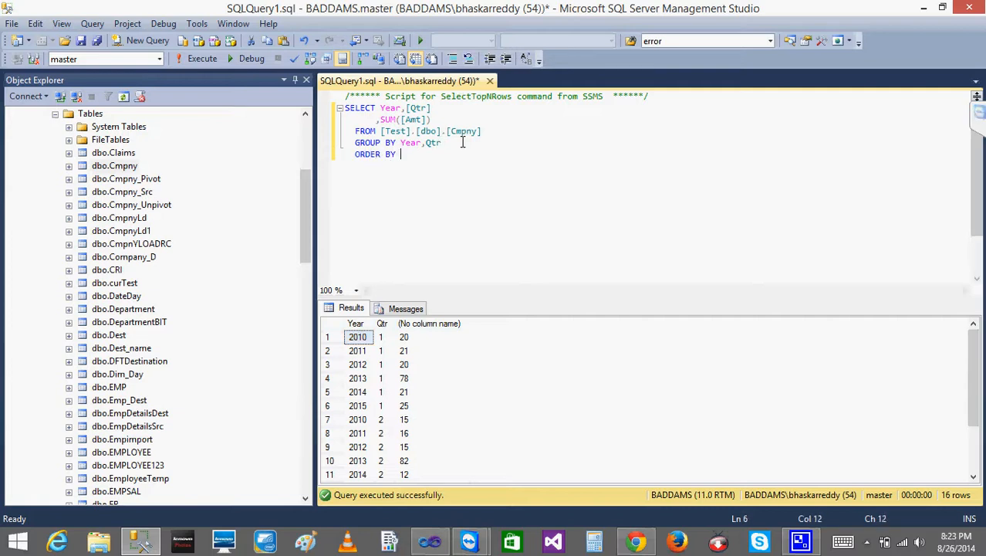
pyautogui.write('Year')
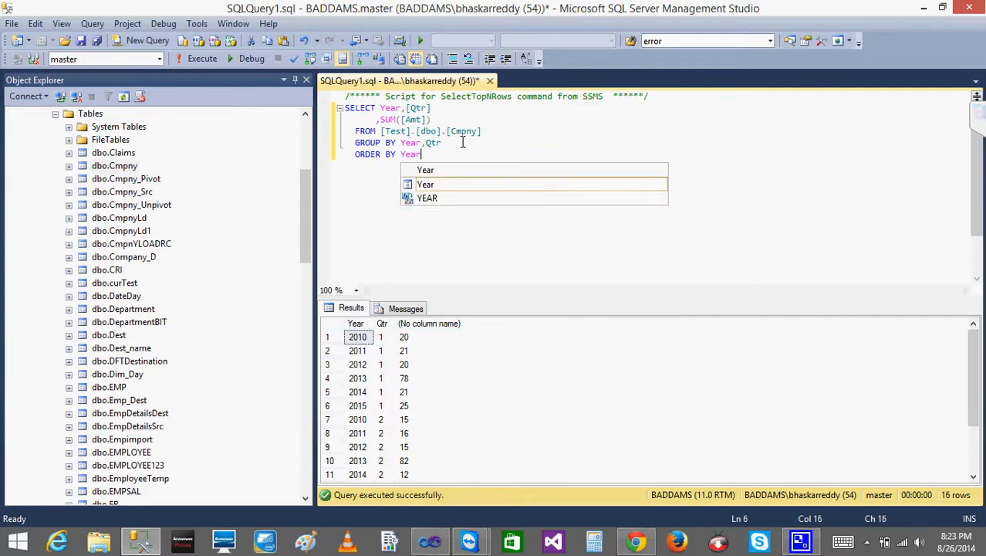
pyautogui.write(',Qtr')
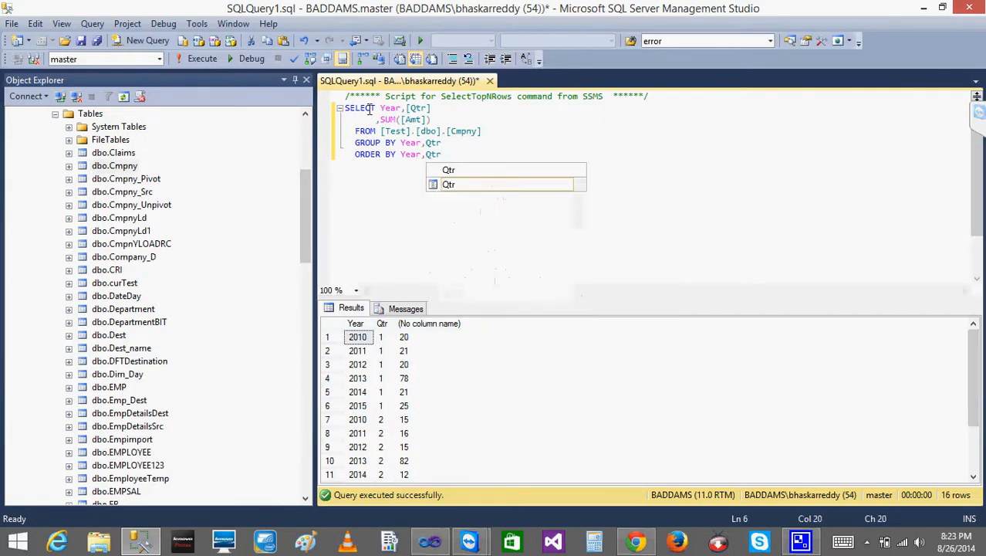
pyautogui.click(186, 62)
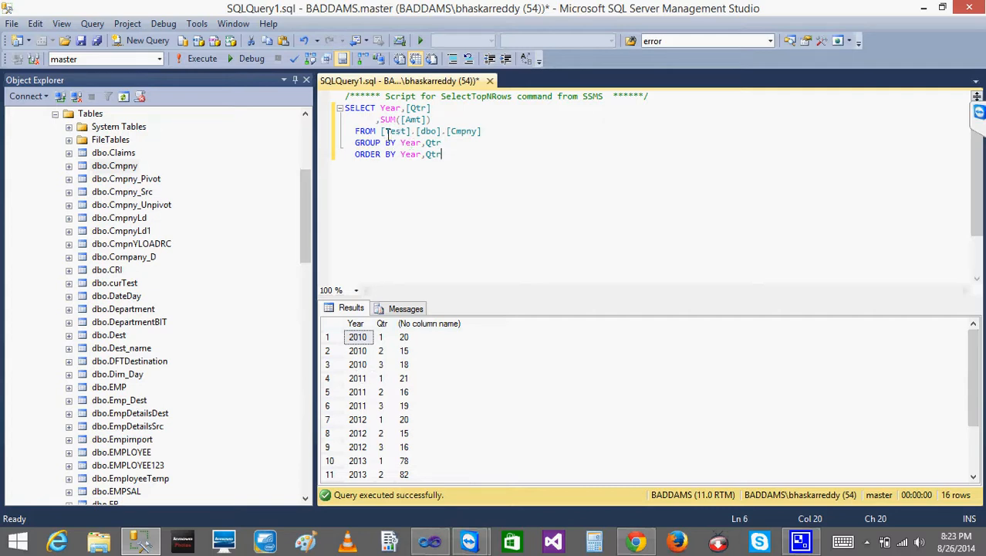
# - Examine the fully qualified table reference [Test].[dbo].[Cmpny] in the query's FROM clause against the selected database
pyautogui.moveTo(379, 130); pyautogui.dragTo(412, 131)
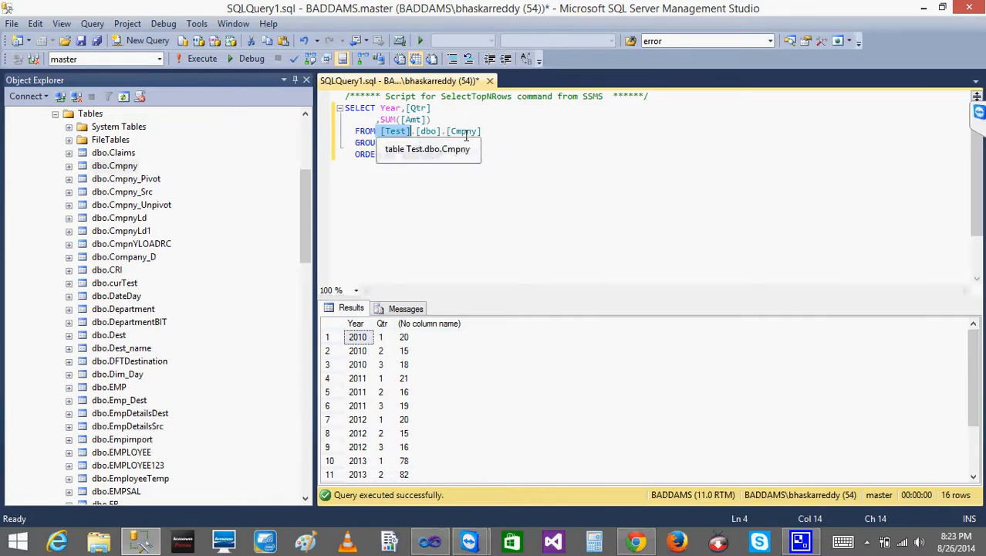
pyautogui.click(451, 203)
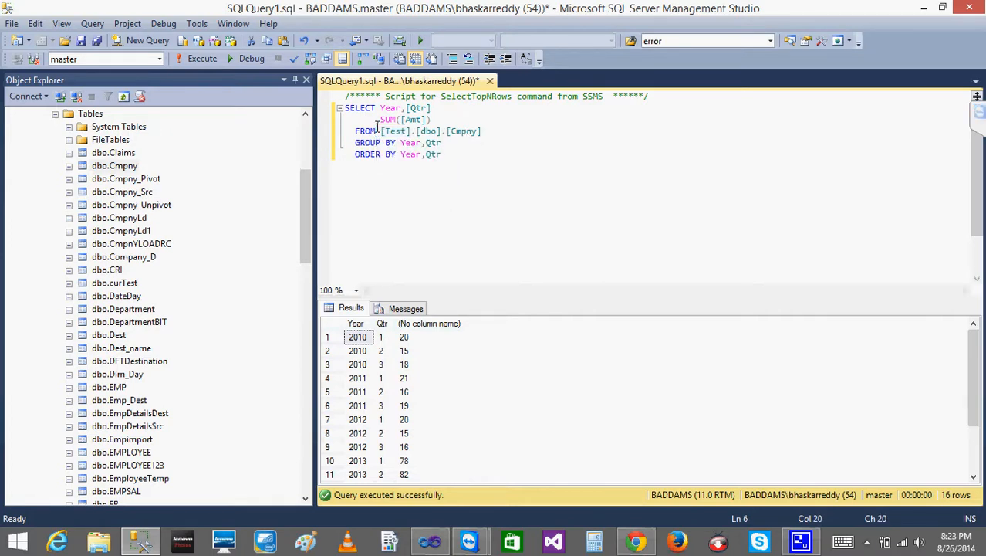
pyautogui.moveTo(383, 131); pyautogui.dragTo(413, 132)
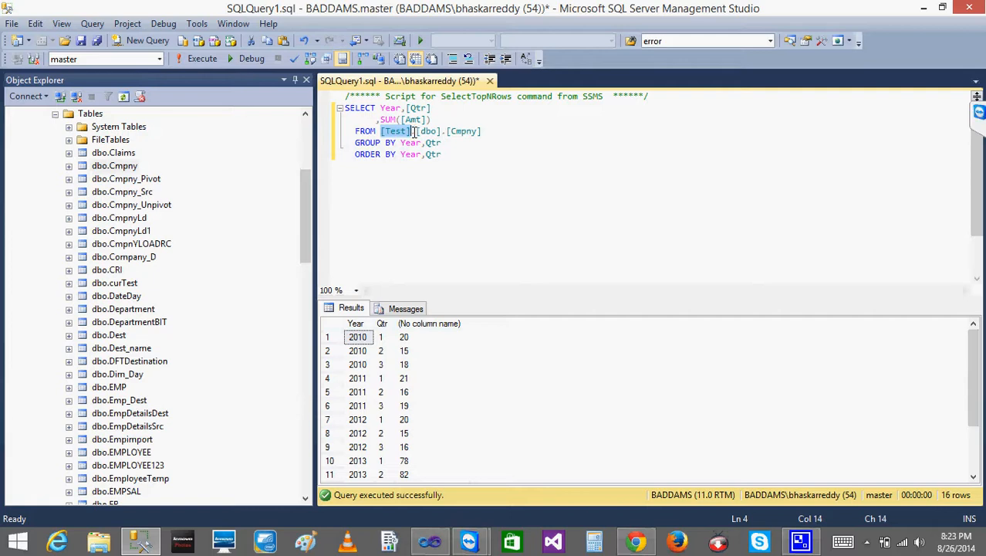
pyautogui.click(446, 153)
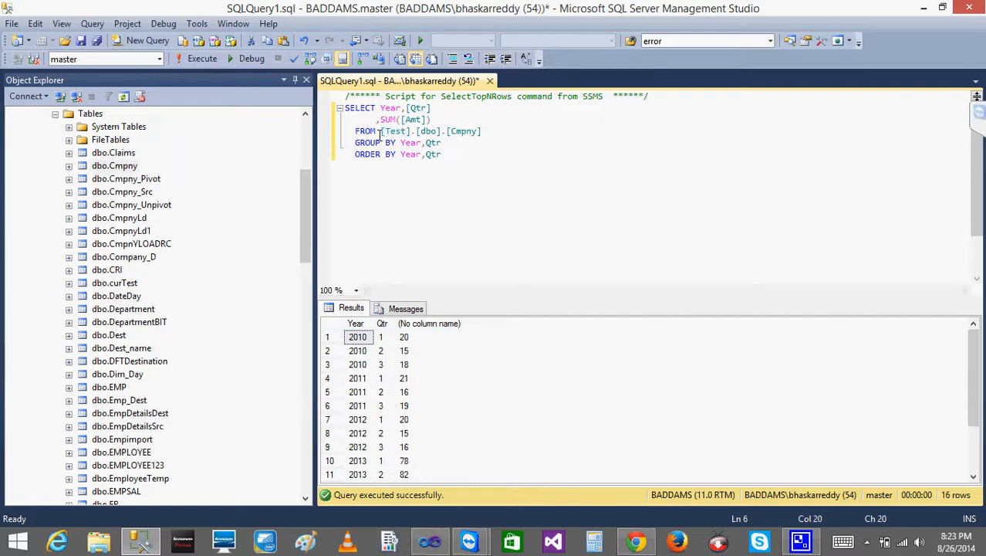
pyautogui.moveTo(380, 132); pyautogui.dragTo(478, 131)
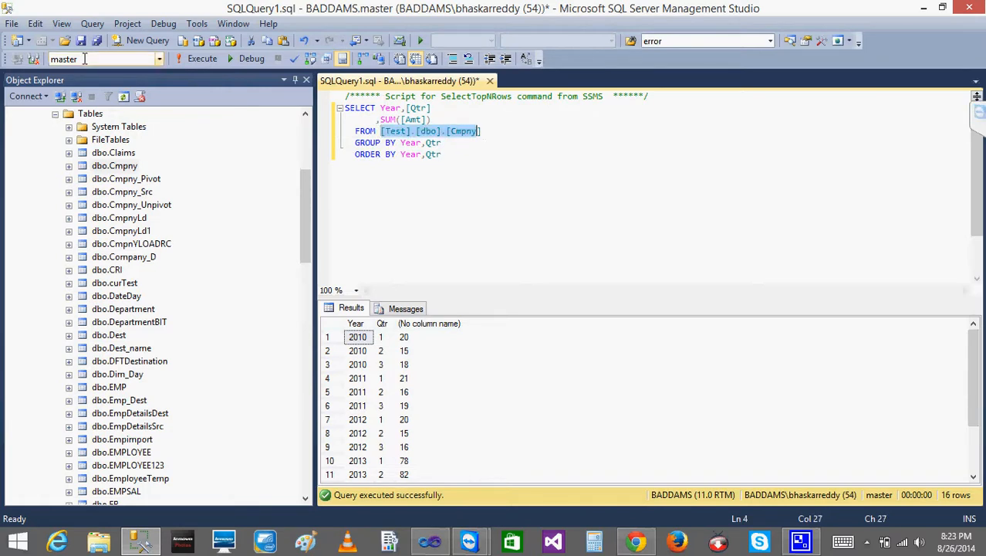
pyautogui.click(364, 209)
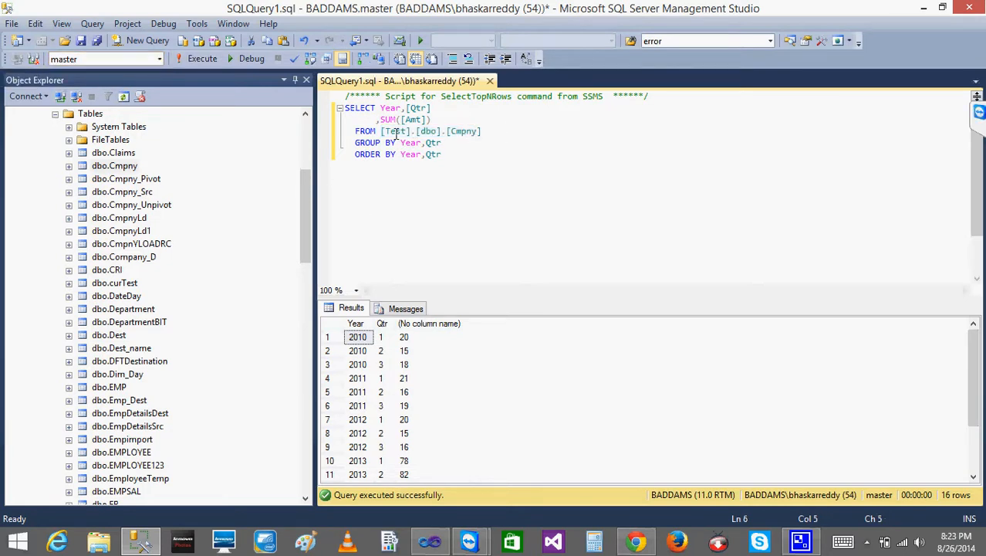
pyautogui.moveTo(380, 132); pyautogui.dragTo(500, 133)
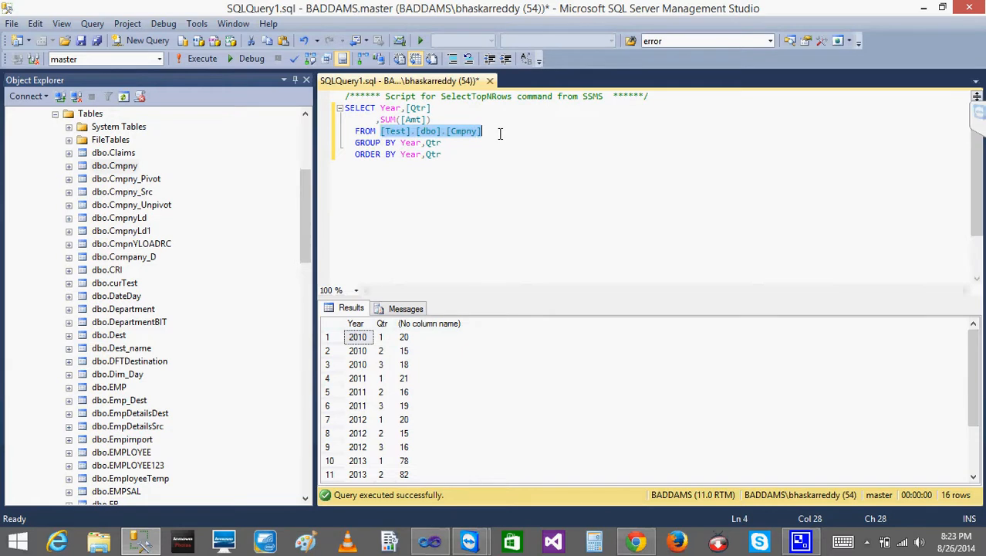
pyautogui.click(391, 141)
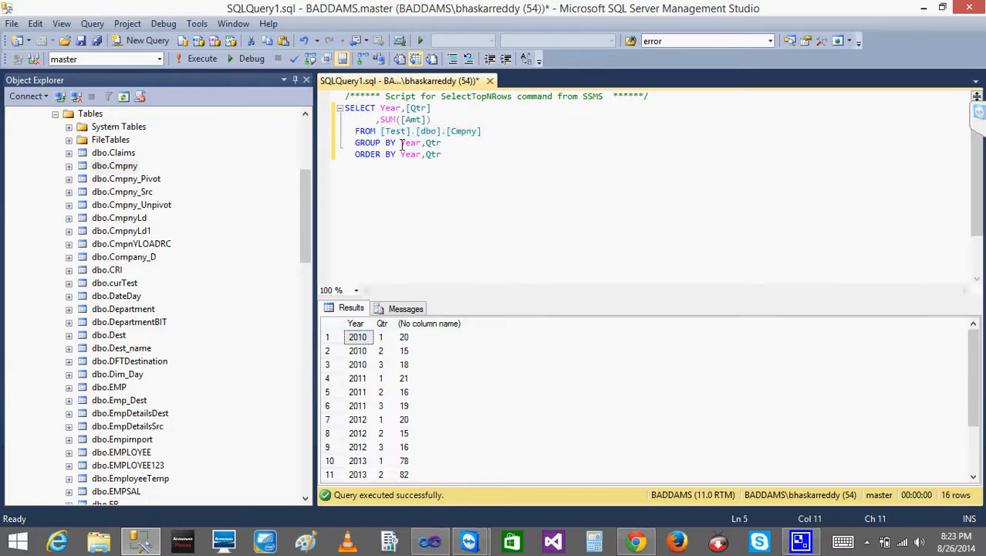
# - Review the yearly and quarterly query results, and compare them with the chart preview in Visual Studio
pyautogui.moveTo(435, 542)
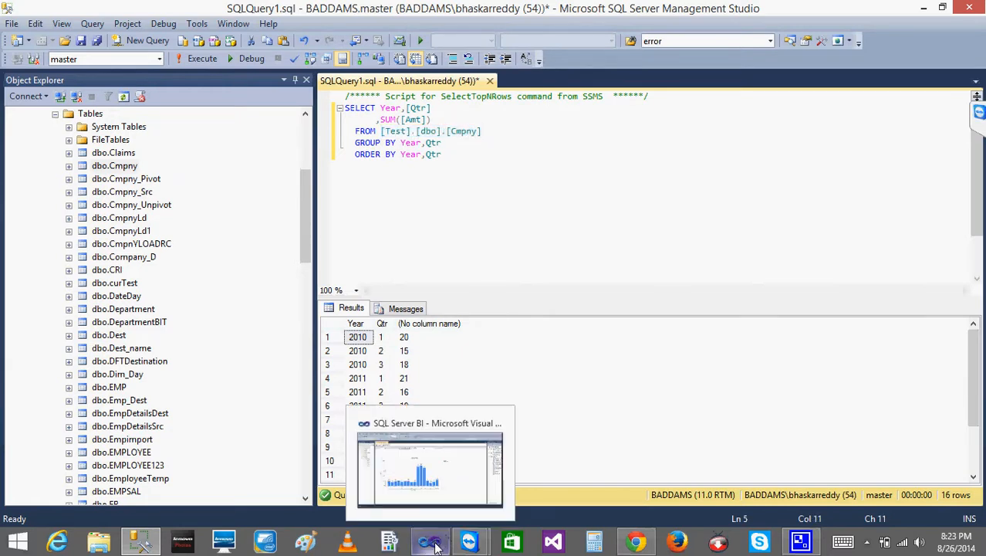
pyautogui.click(360, 350)
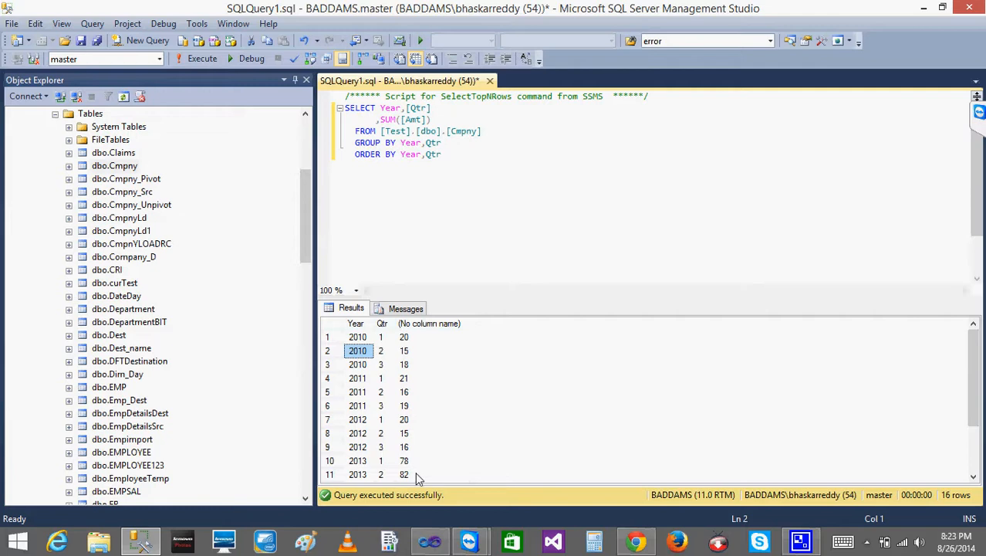
pyautogui.click(430, 540)
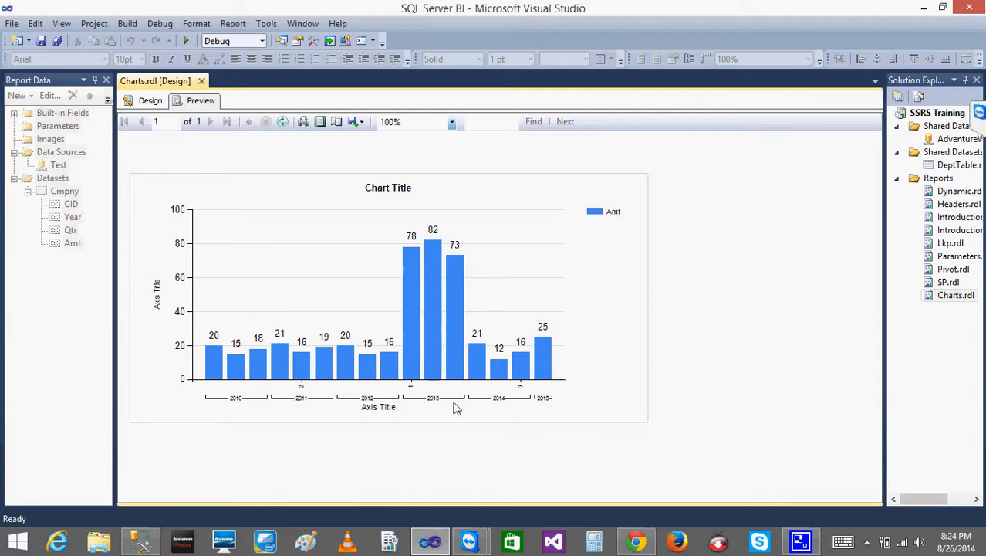
# - Set the chart's horizontal axis interval to 1 in the report design and preview the report
pyautogui.click(150, 100)
pyautogui.click(378, 385)
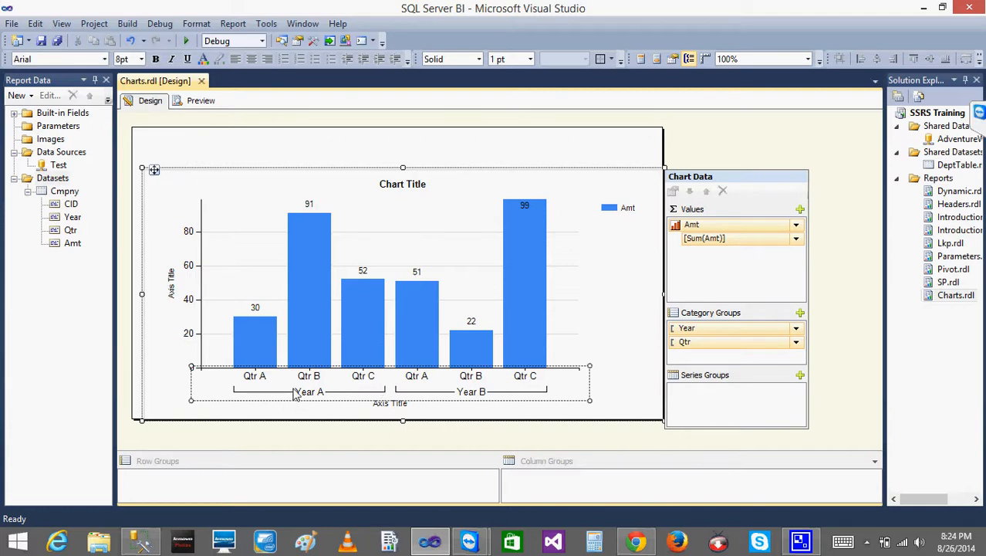
pyautogui.rightClick(324, 392)
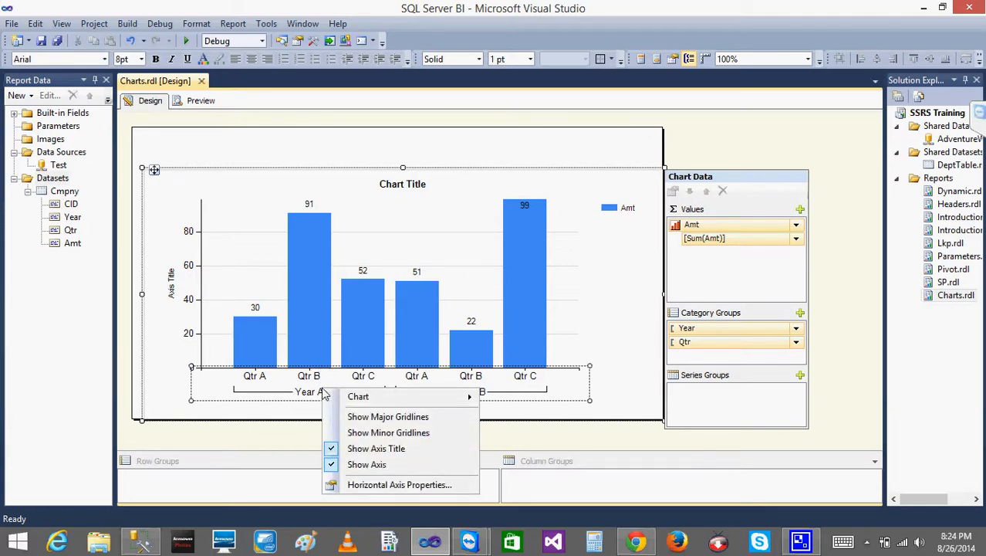
pyautogui.click(369, 486)
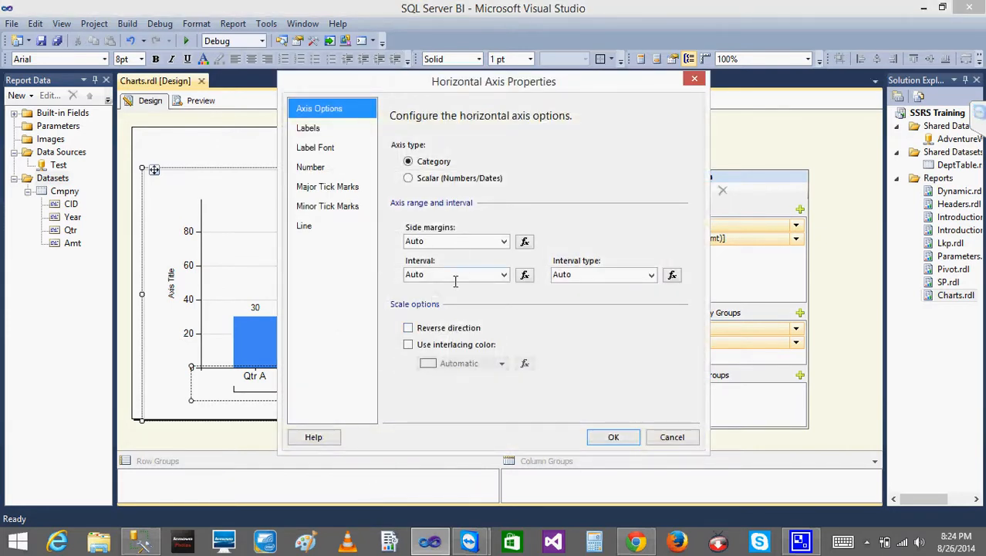
pyautogui.click(438, 274)
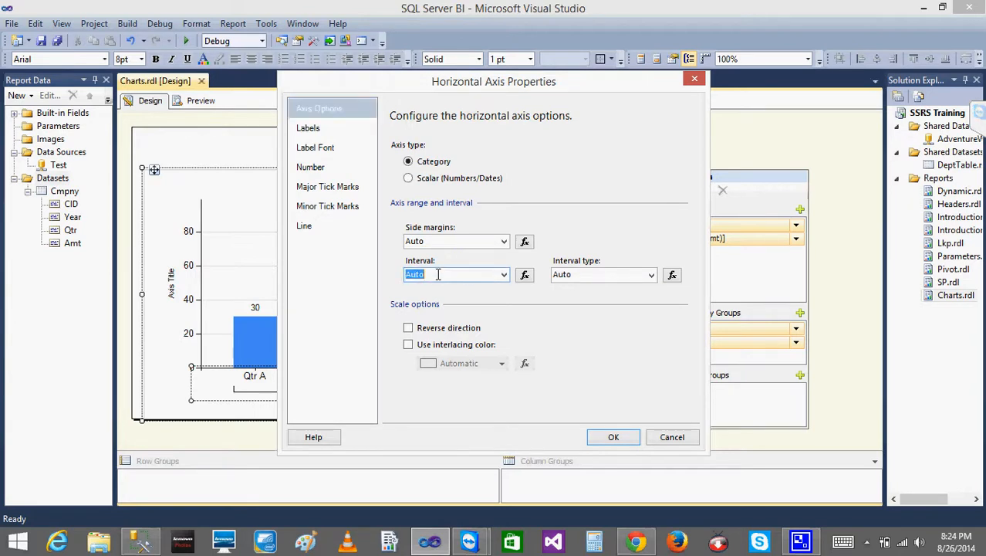
pyautogui.write('1')
pyautogui.click(613, 438)
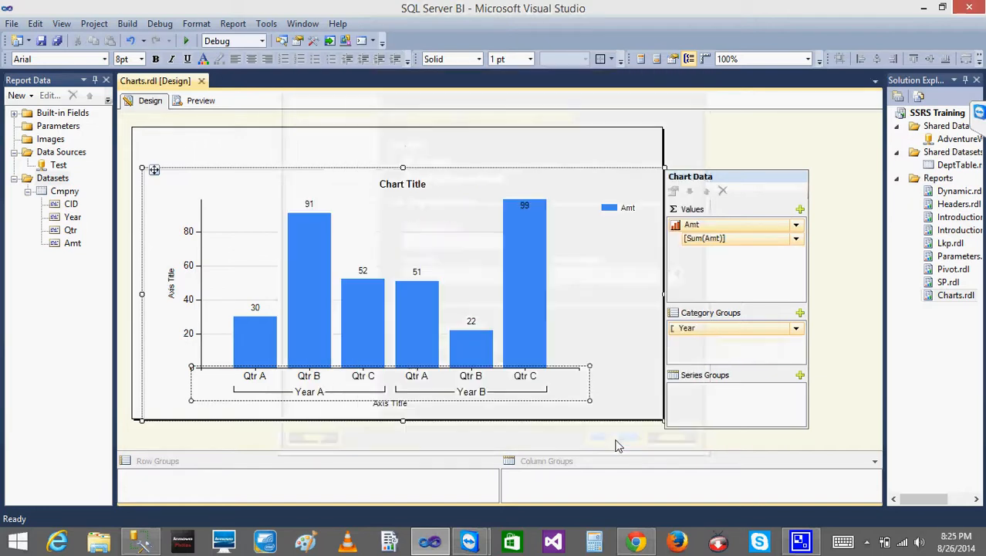
pyautogui.click(203, 101)
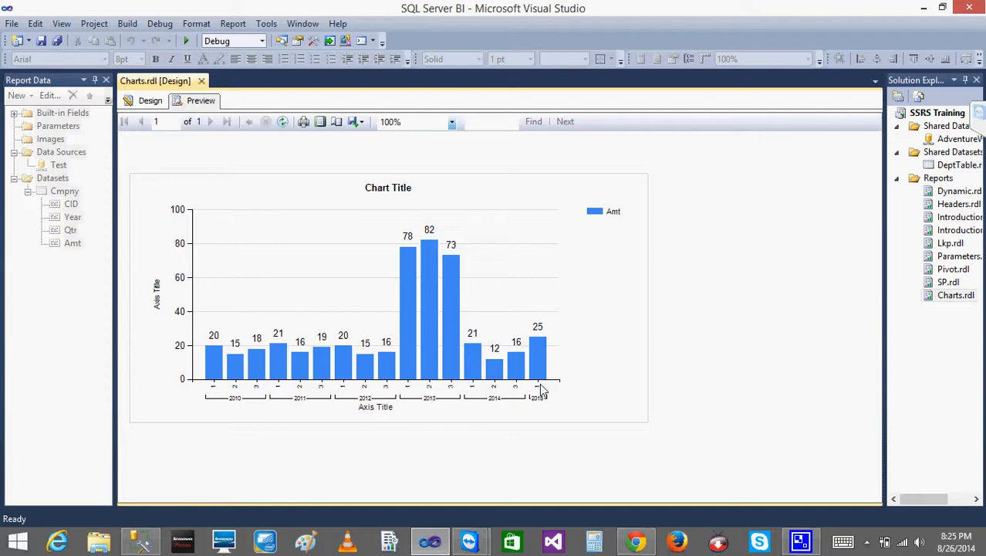
# - Set the interval type of the chart's vertical axis to Default in the report design and preview the report
pyautogui.click(156, 106)
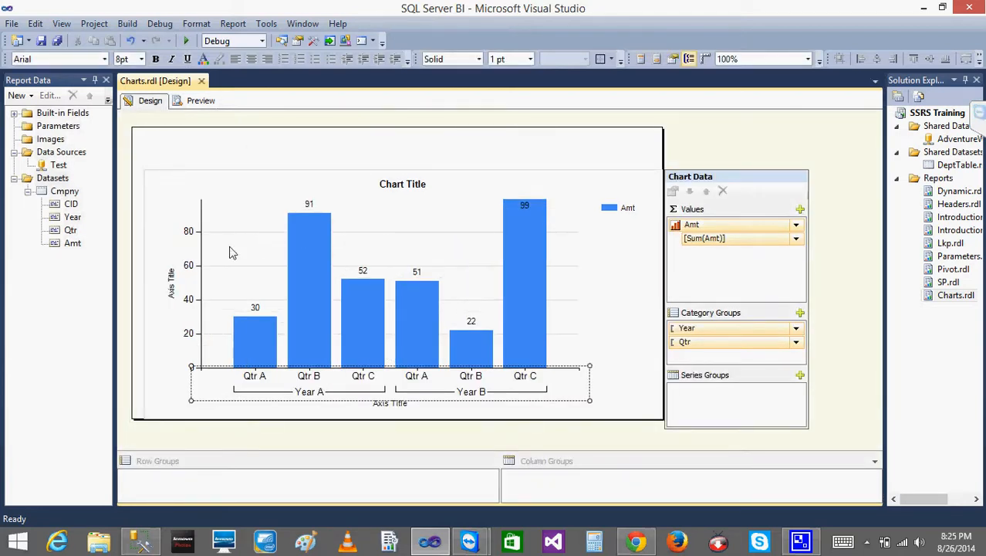
pyautogui.click(191, 326)
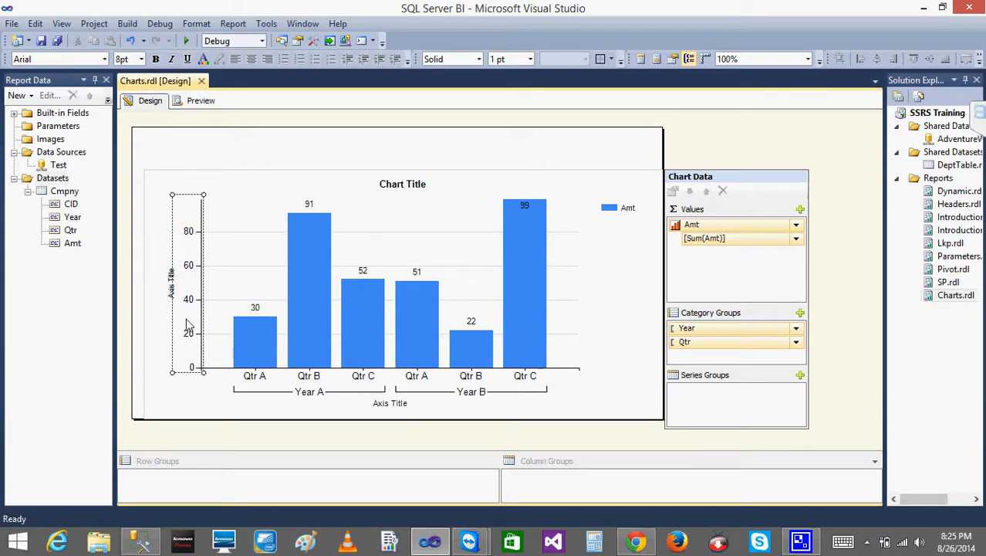
pyautogui.click(364, 386)
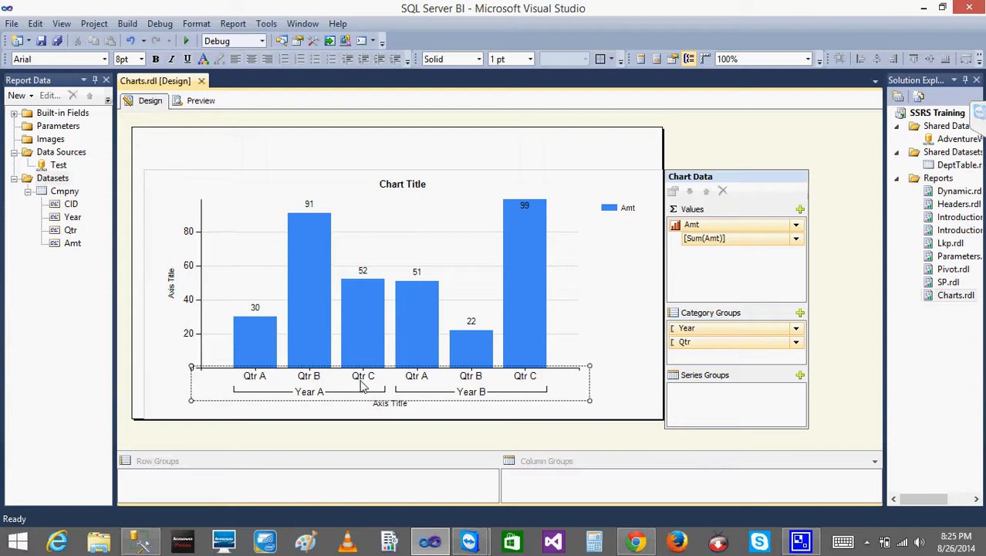
pyautogui.click(183, 323)
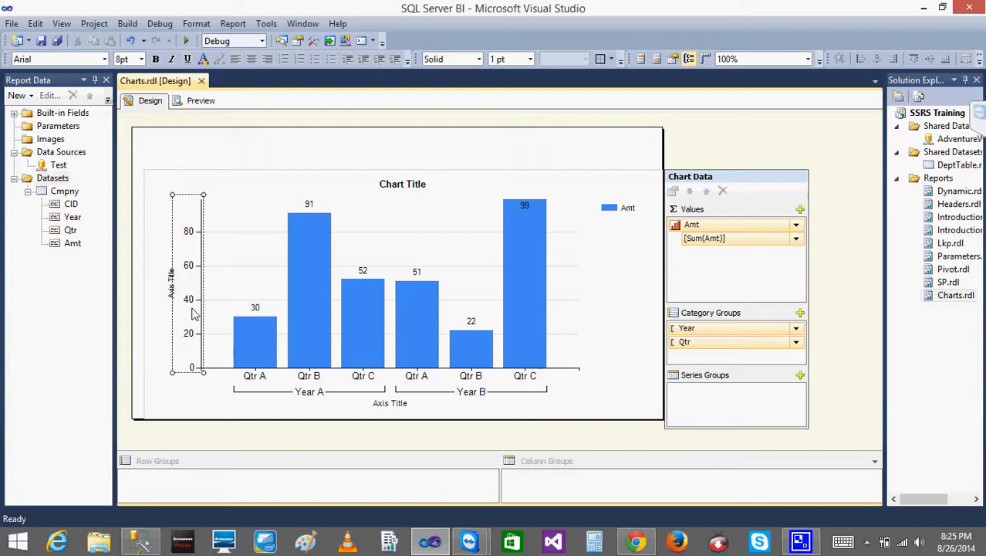
pyautogui.rightClick(193, 313)
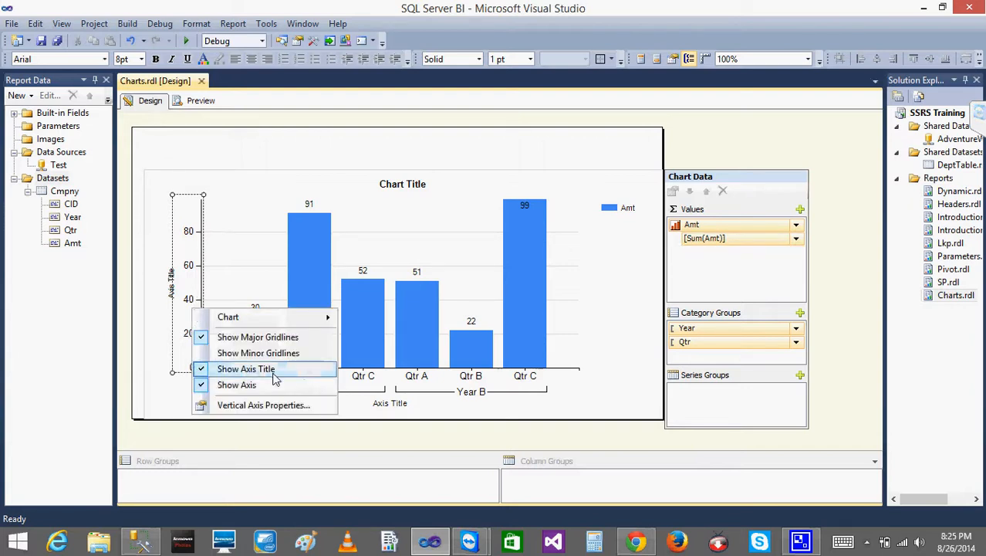
pyautogui.click(284, 406)
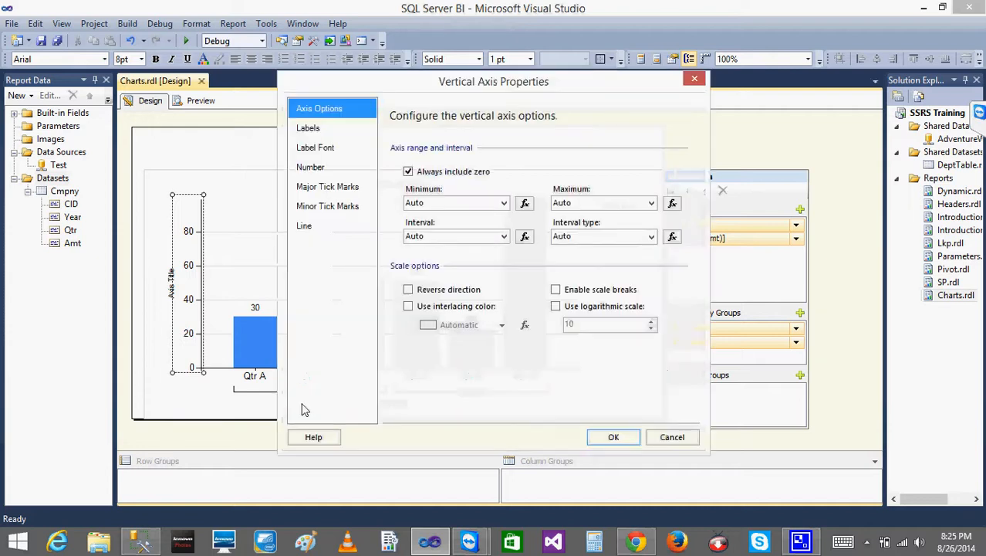
pyautogui.click(479, 206)
pyautogui.click(632, 238)
pyautogui.write('100')
pyautogui.click(611, 439)
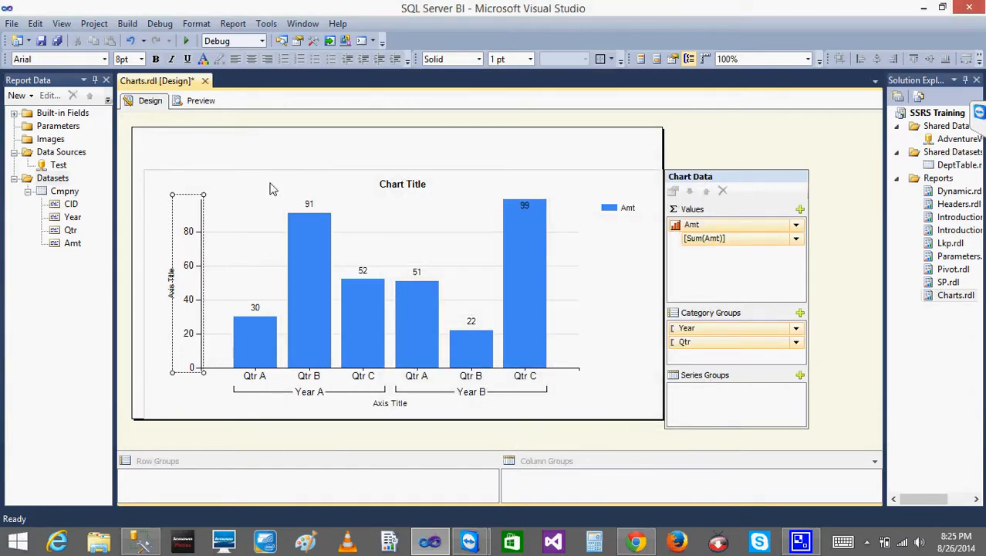
pyautogui.click(271, 189)
pyautogui.click(203, 107)
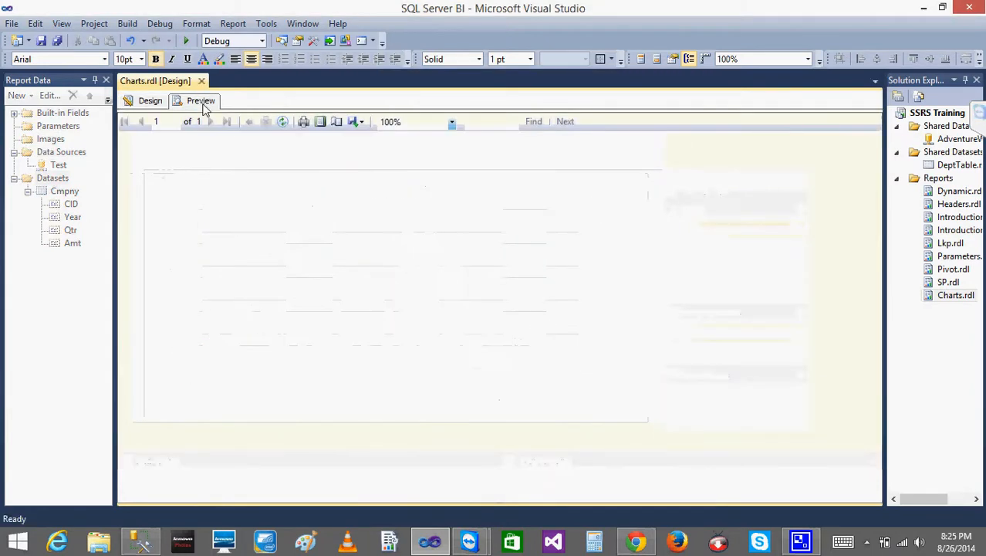
# - Try an interval of 1 on the chart's vertical axis
pyautogui.click(151, 105)
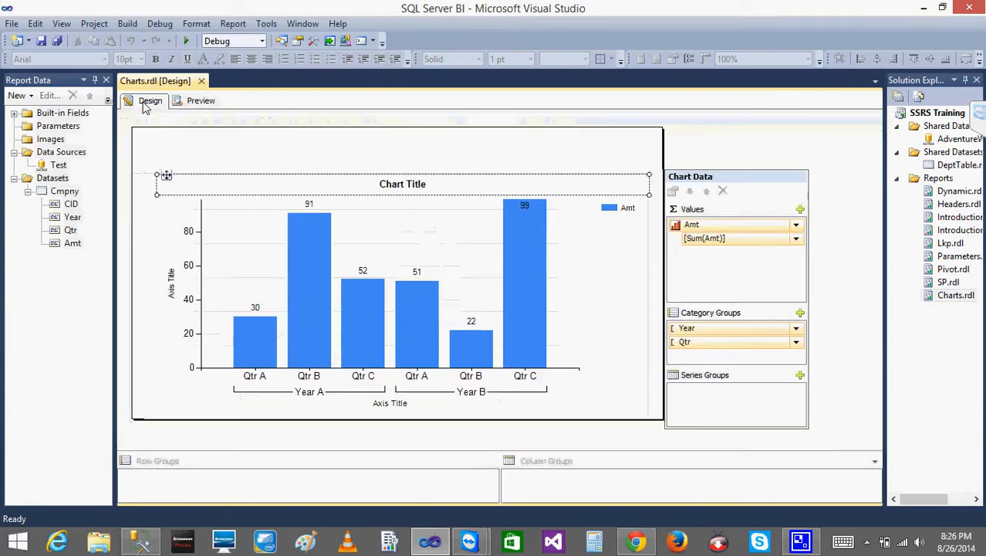
pyautogui.rightClick(195, 271)
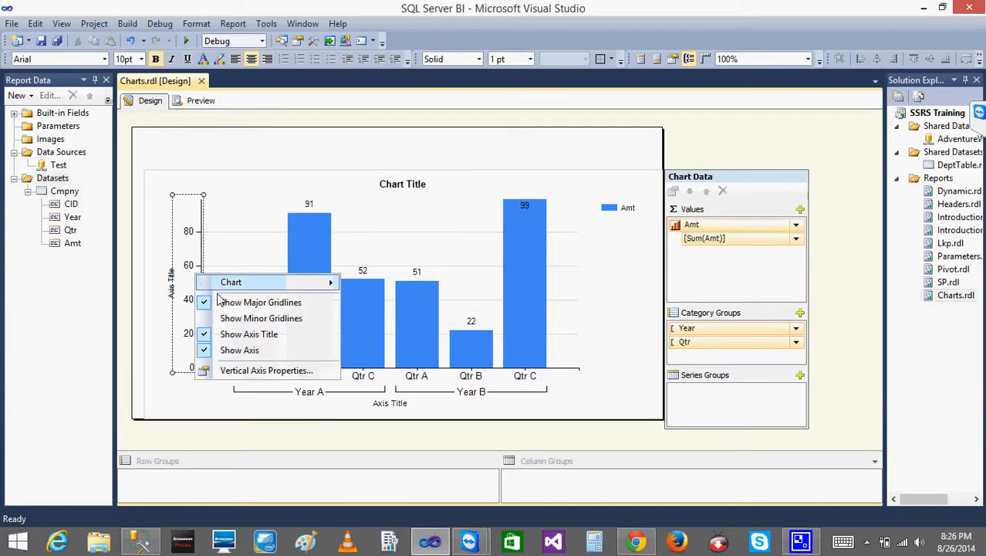
pyautogui.click(254, 371)
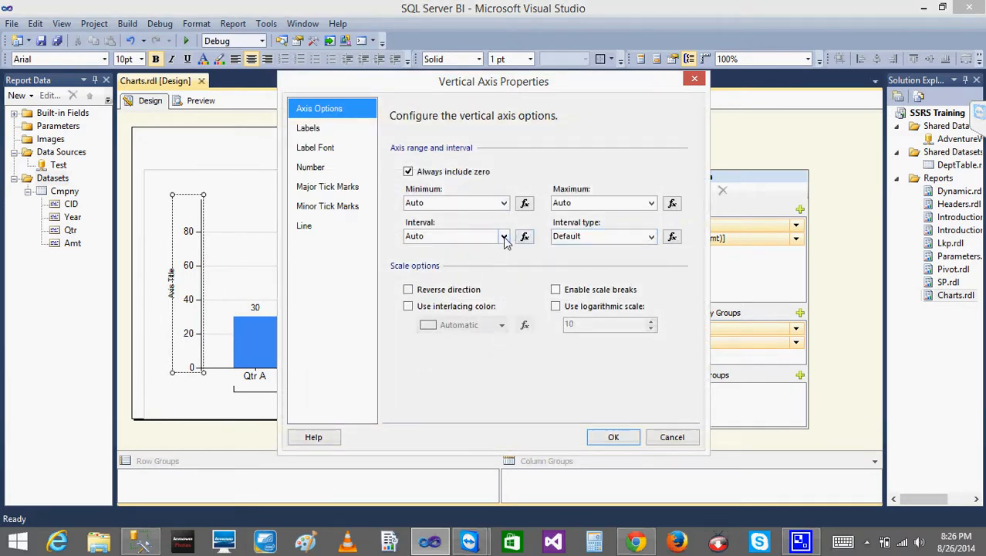
pyautogui.click(479, 237)
pyautogui.write('1')
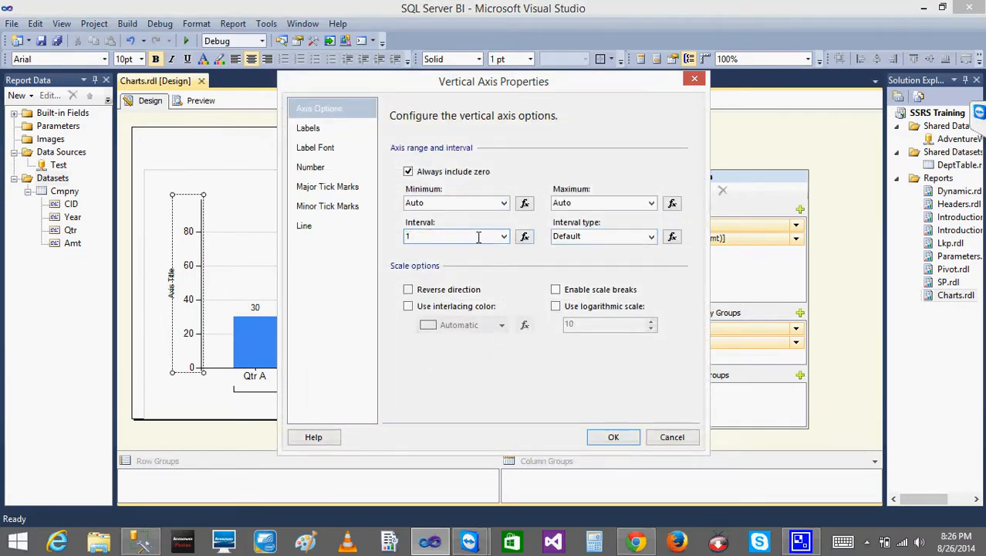
pyautogui.click(589, 236)
# - Set the chart's vertical axis interval to 100 and preview the report
pyautogui.click(478, 236)
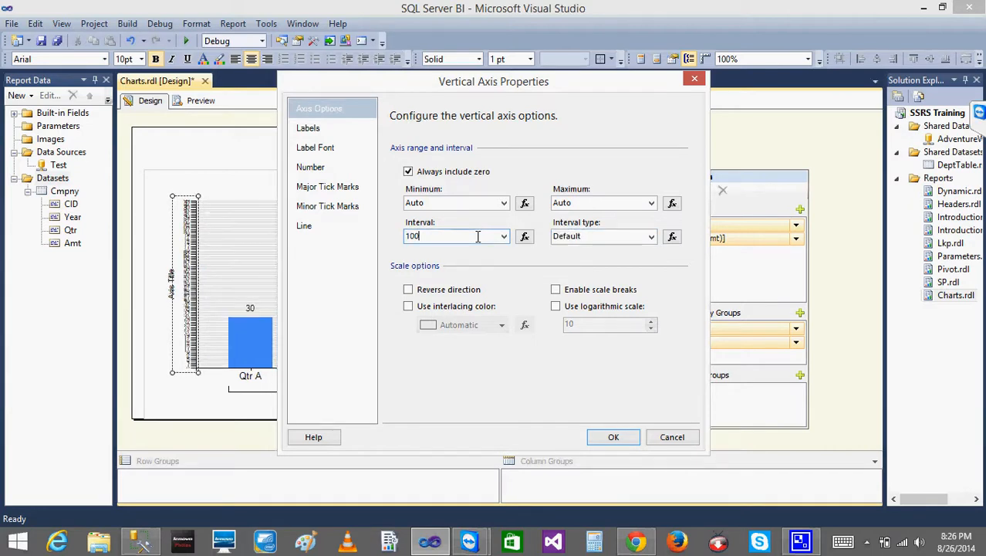
pyautogui.click(614, 436)
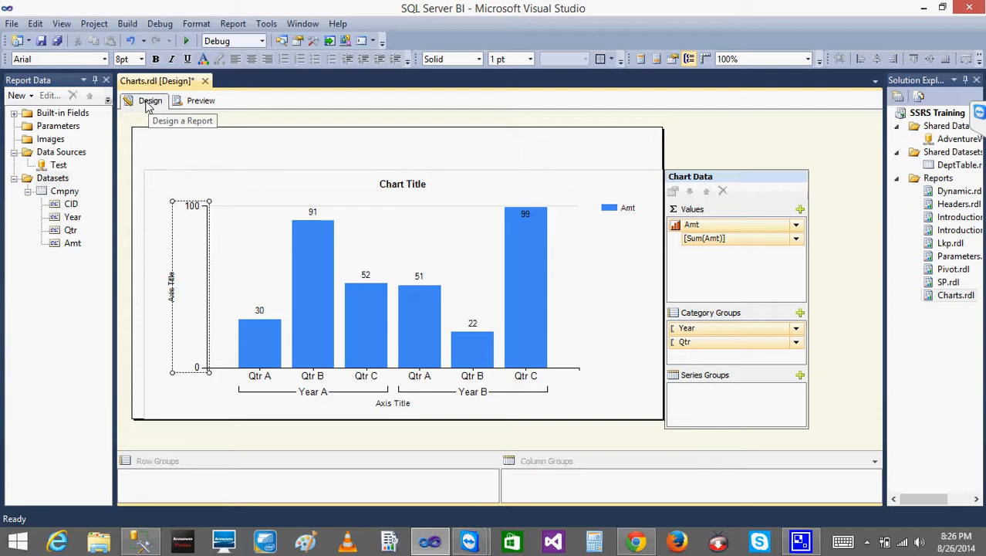
pyautogui.click(195, 102)
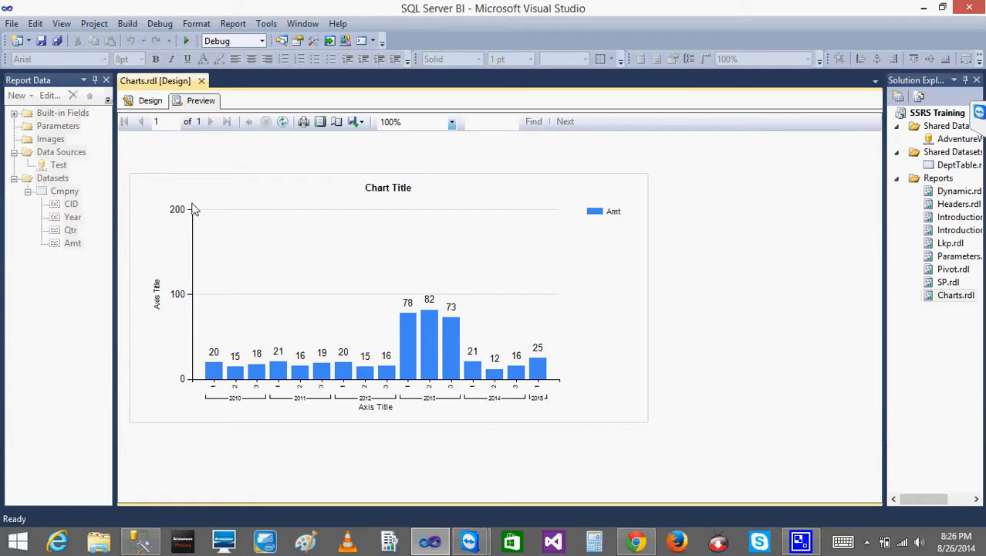
pyautogui.click(151, 101)
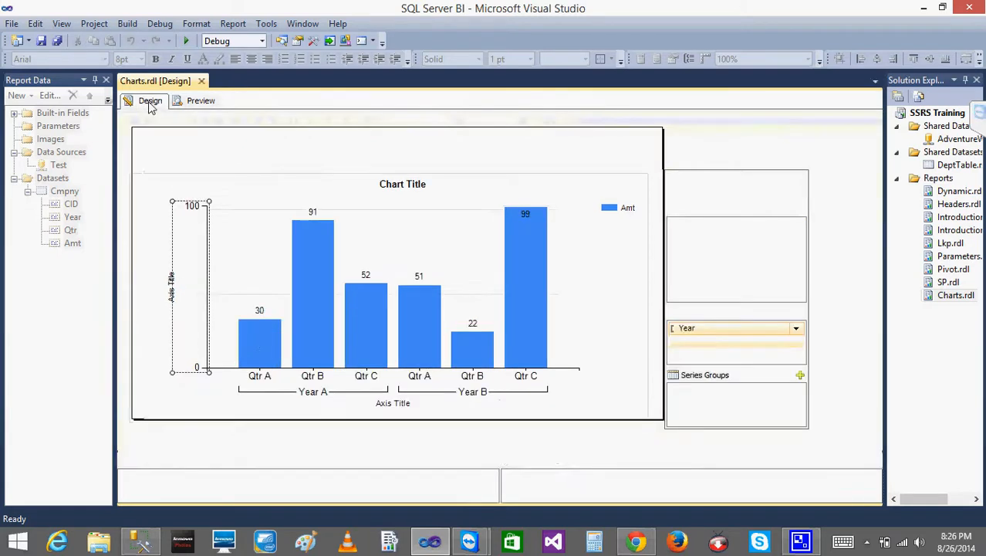
pyautogui.click(300, 412)
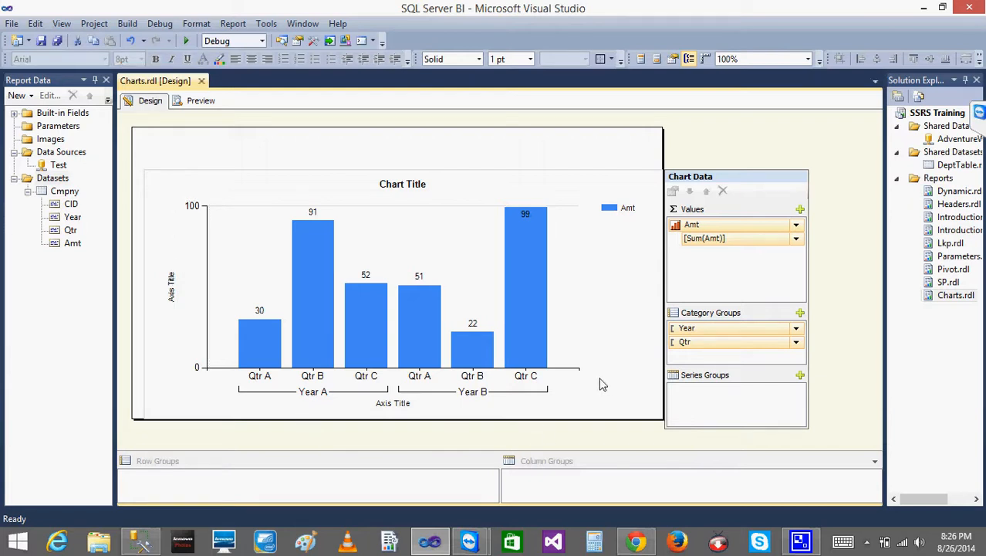
pyautogui.click(504, 335)
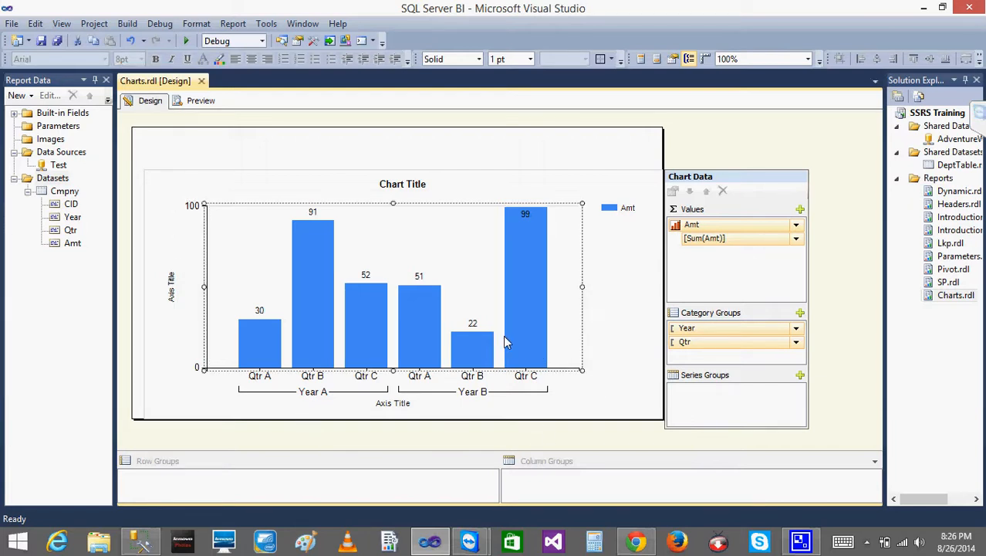
pyautogui.click(401, 336)
pyautogui.click(340, 319)
pyautogui.click(263, 313)
pyautogui.click(327, 296)
pyautogui.click(281, 150)
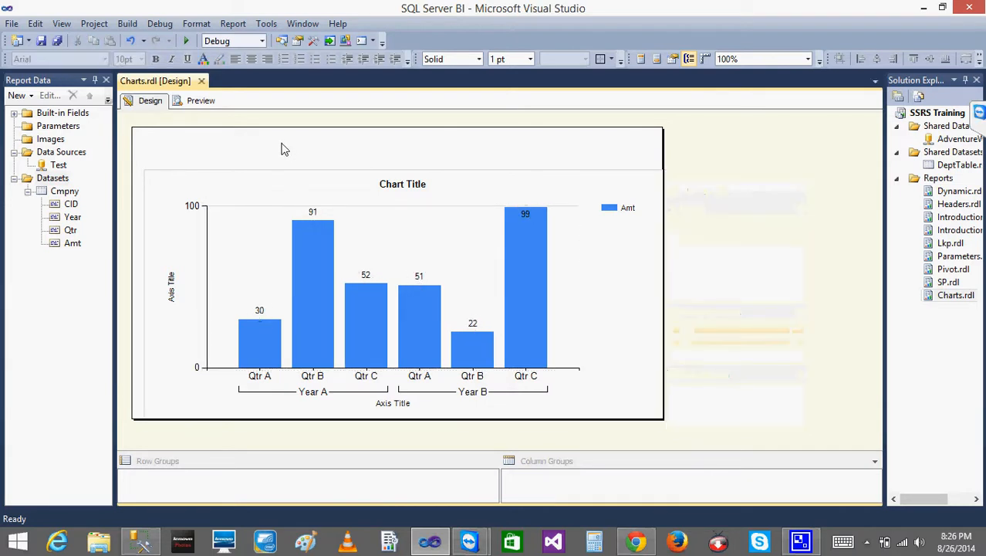
pyautogui.click(402, 195)
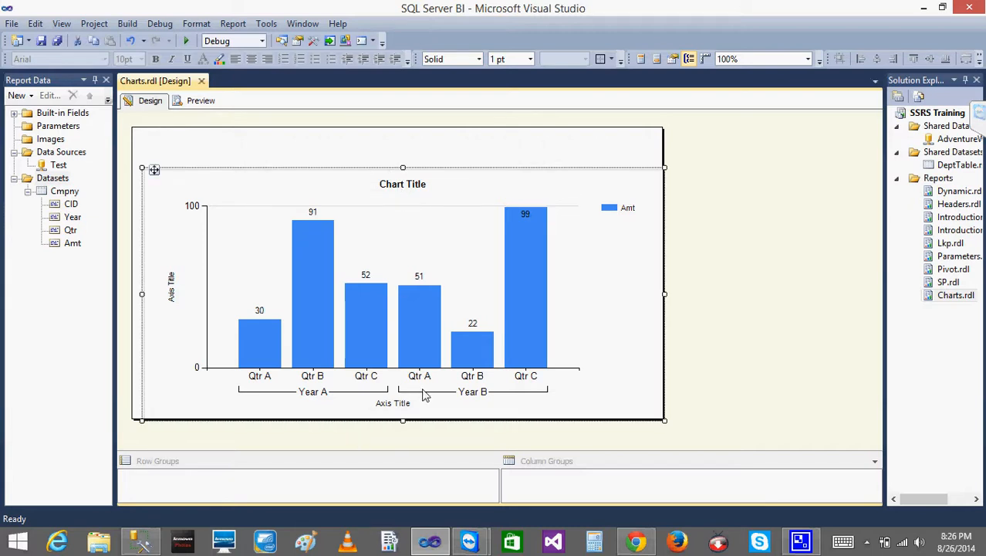
pyautogui.click(636, 396)
# - Replace the chart's horizontal axis title with Year in the report design
pyautogui.click(400, 407)
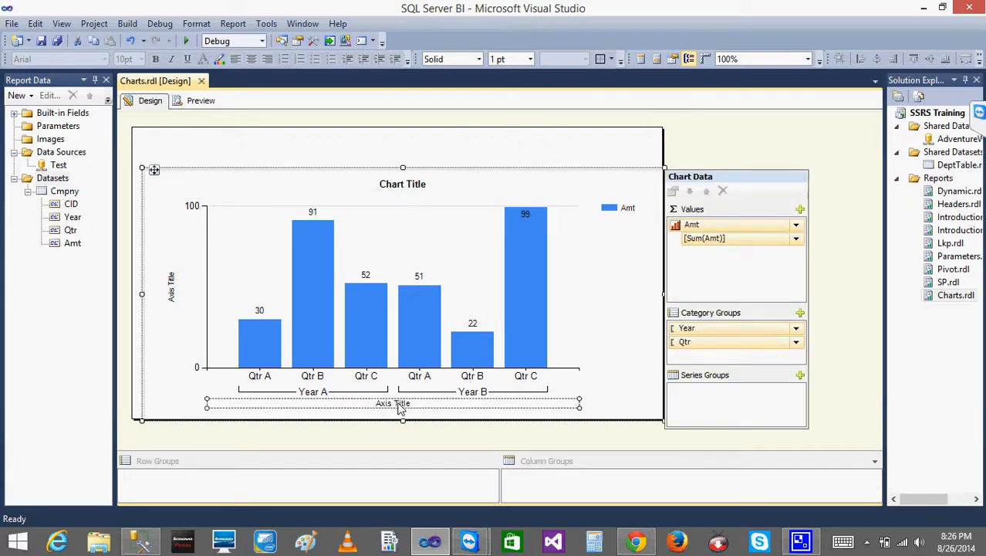
pyautogui.click(204, 102)
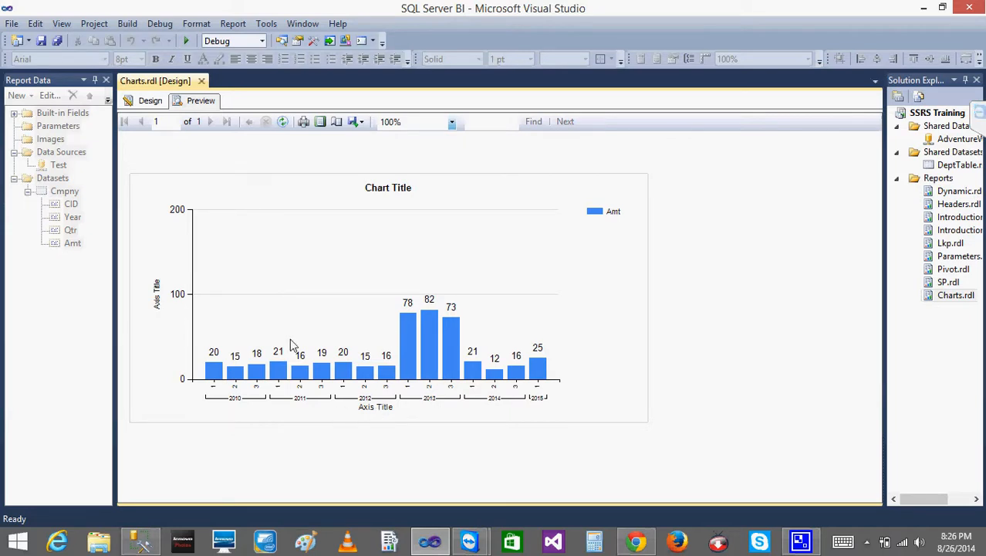
pyautogui.click(148, 101)
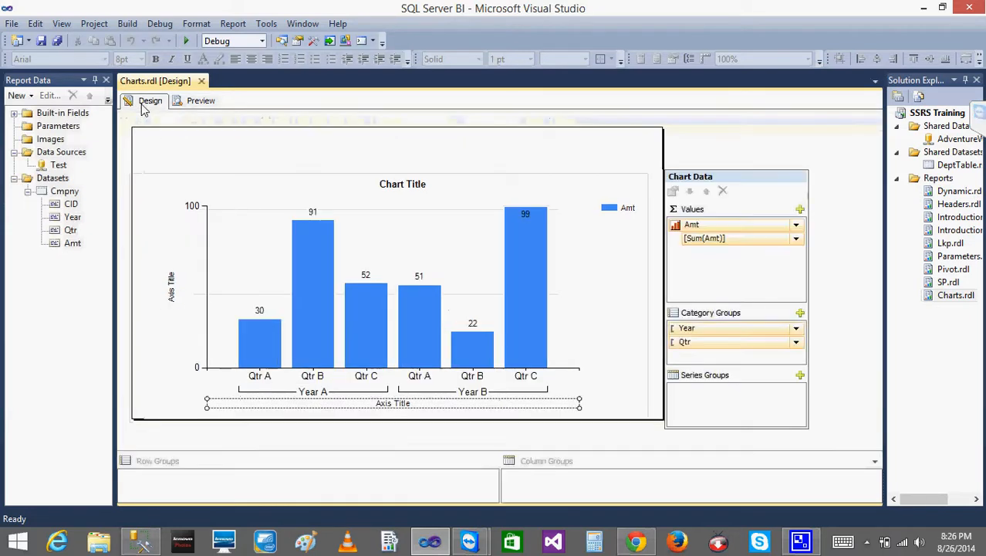
pyautogui.click(394, 403)
pyautogui.press('BackSpace')
pyautogui.press('BackSpace')
pyautogui.press('BackSpace')
pyautogui.press('BackSpace')
pyautogui.press('BackSpace')
pyautogui.press('BackSpace')
pyautogui.press('BackSpace')
pyautogui.press('BackSpace')
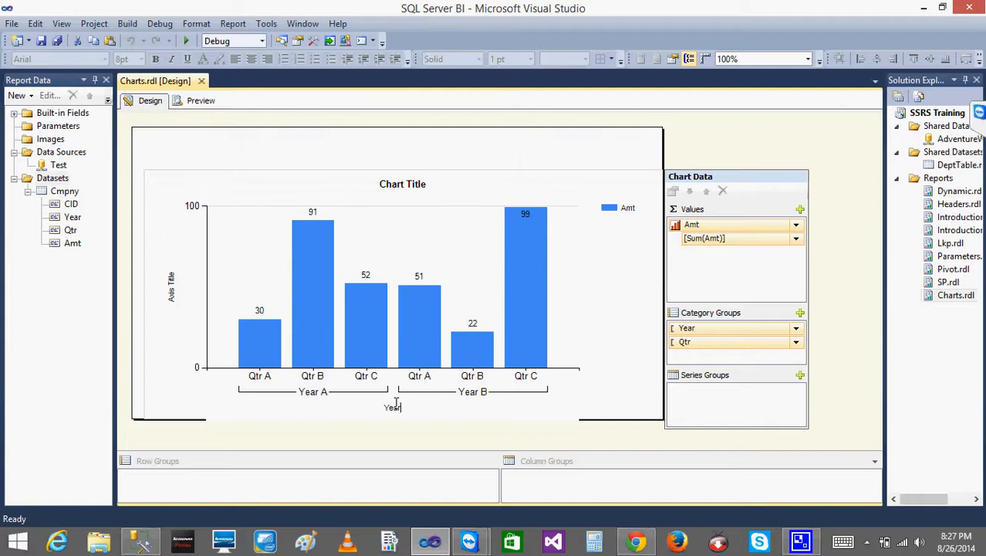
# - Replace the chart's vertical axis title with Amt and preview the report
pyautogui.click(176, 295)
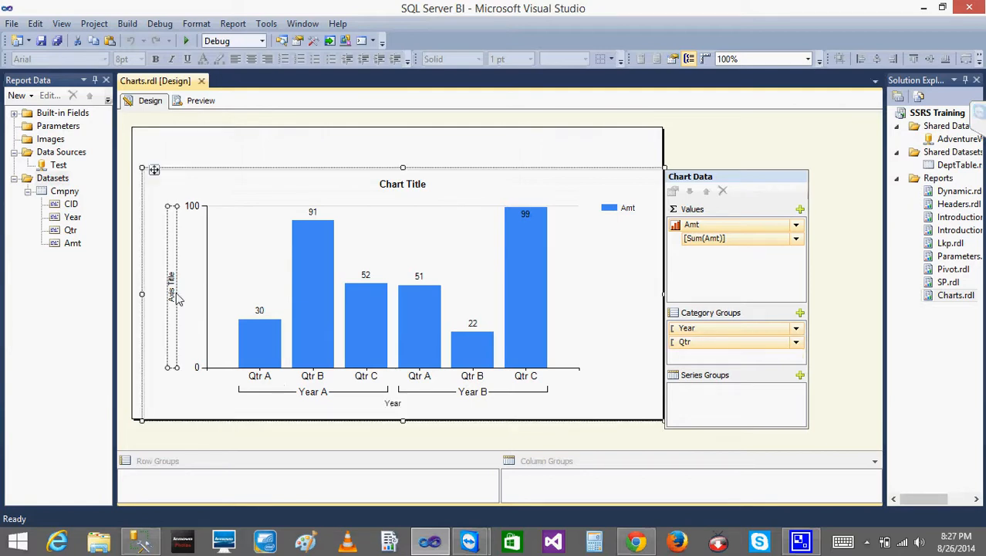
pyautogui.click(174, 291)
pyautogui.press('BackSpace')
pyautogui.press('BackSpace')
pyautogui.press('BackSpace')
pyautogui.press('BackSpace')
pyautogui.press('BackSpace')
pyautogui.press('BackSpace')
pyautogui.press('BackSpace')
pyautogui.press('BackSpace')
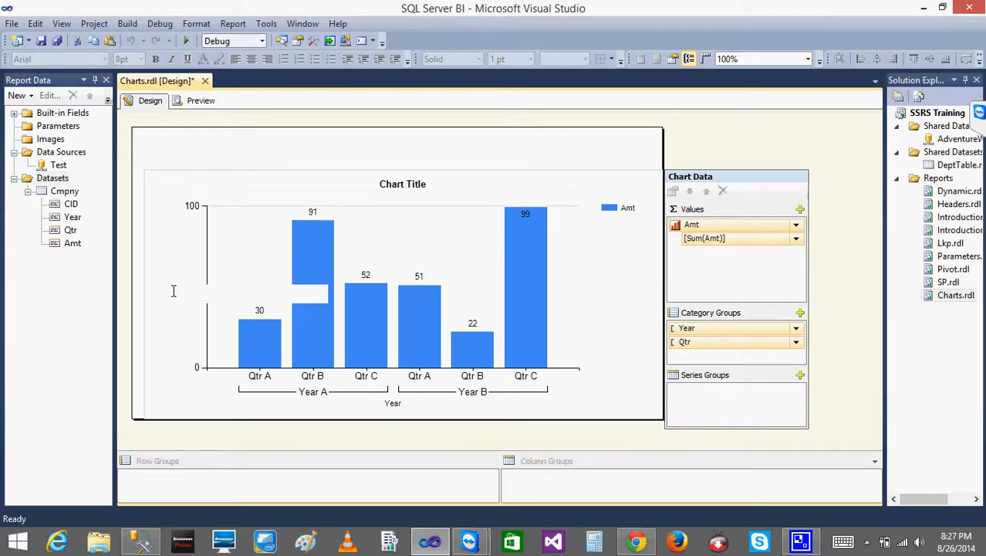
pyautogui.write('mt')
pyautogui.click(323, 151)
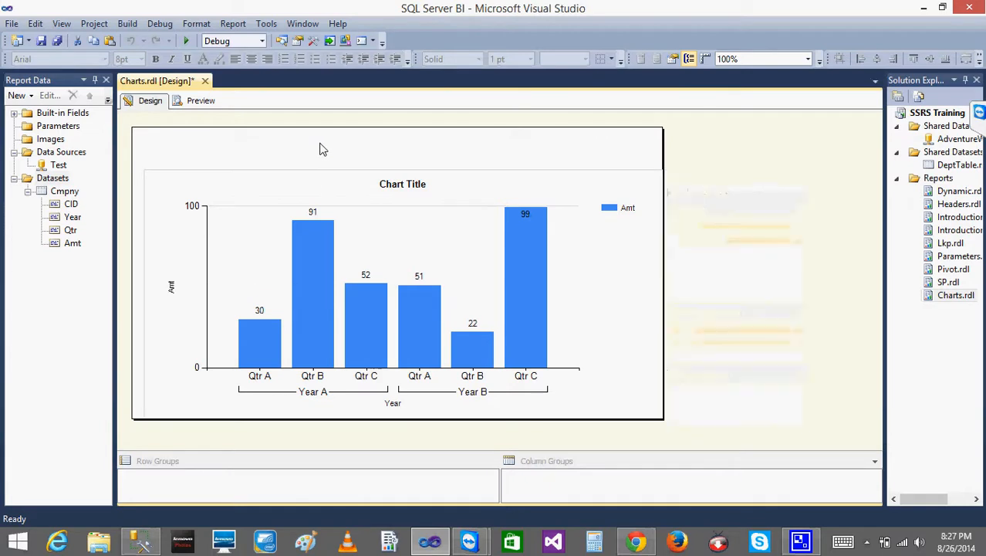
pyautogui.click(202, 101)
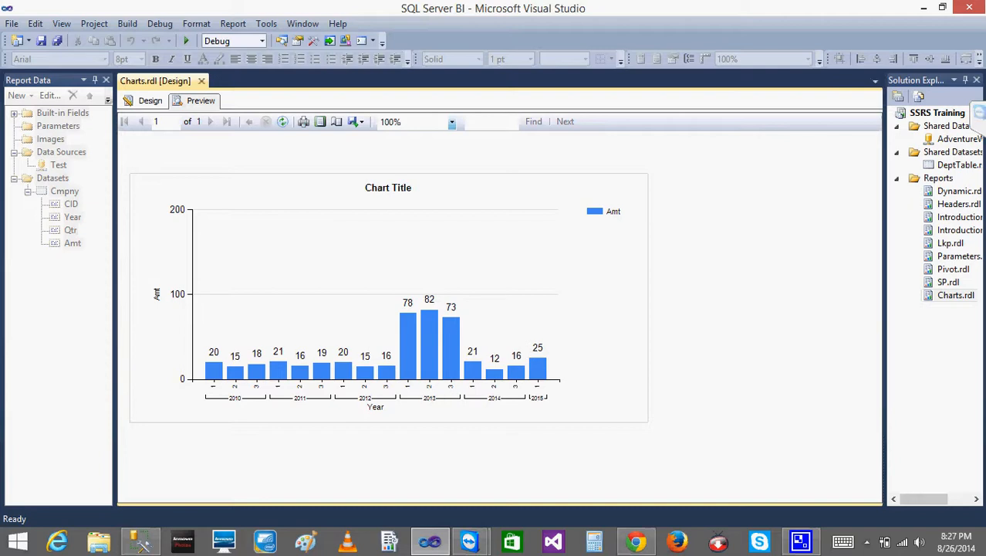
# - Switch to SQL Server Management Studio and start a new column in the dbo.Cmpny table
pyautogui.click(430, 543)
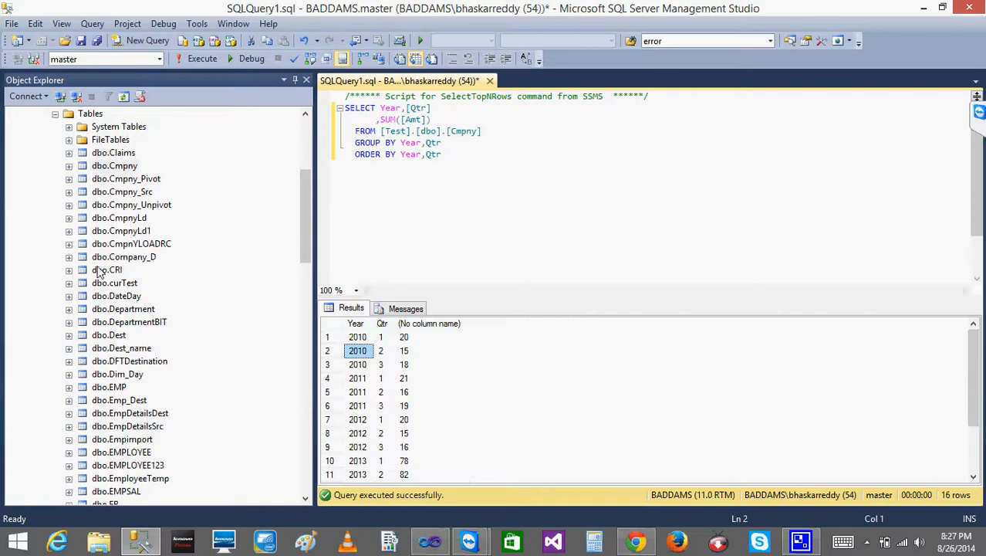
pyautogui.click(96, 167)
pyautogui.rightClick(95, 168)
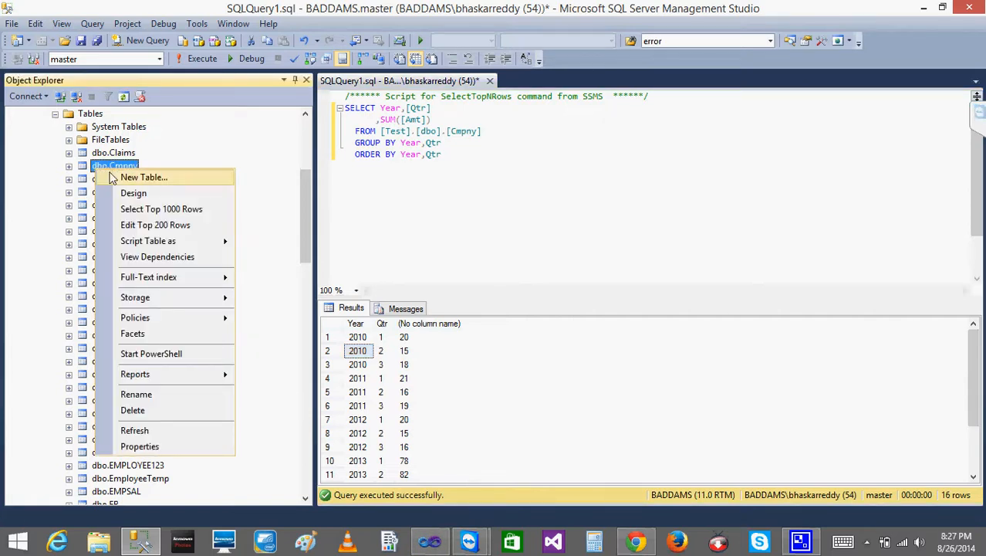
pyautogui.click(68, 166)
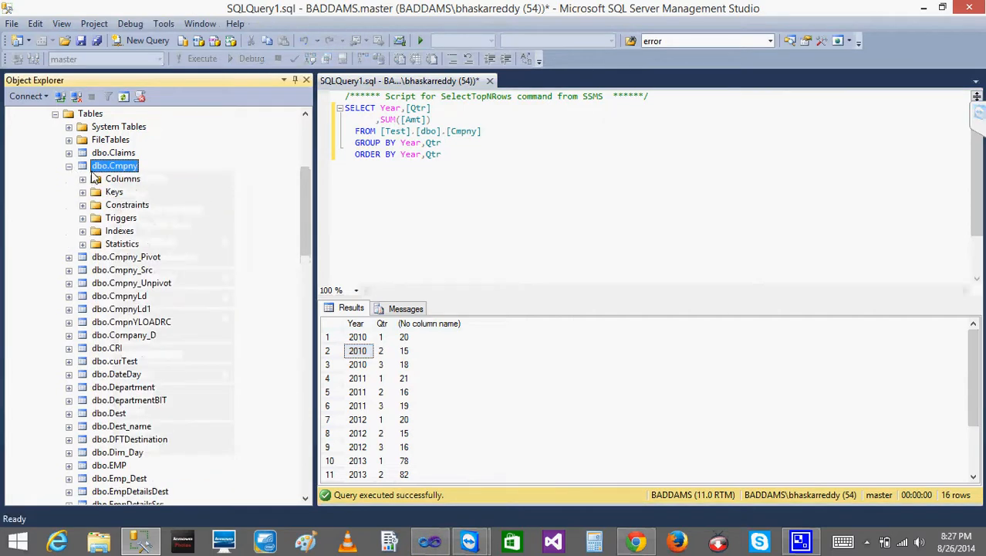
pyautogui.click(83, 178)
pyautogui.rightClick(121, 181)
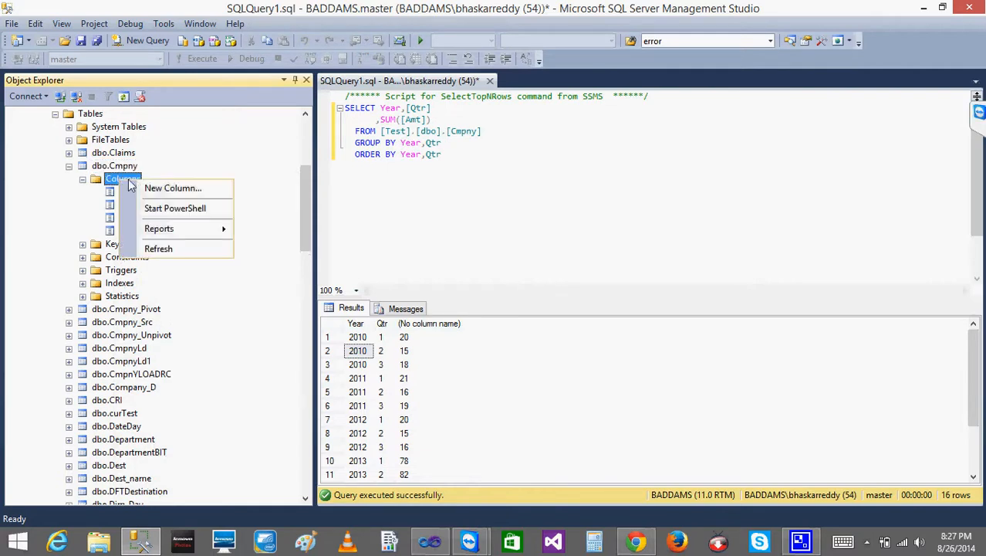
pyautogui.click(165, 188)
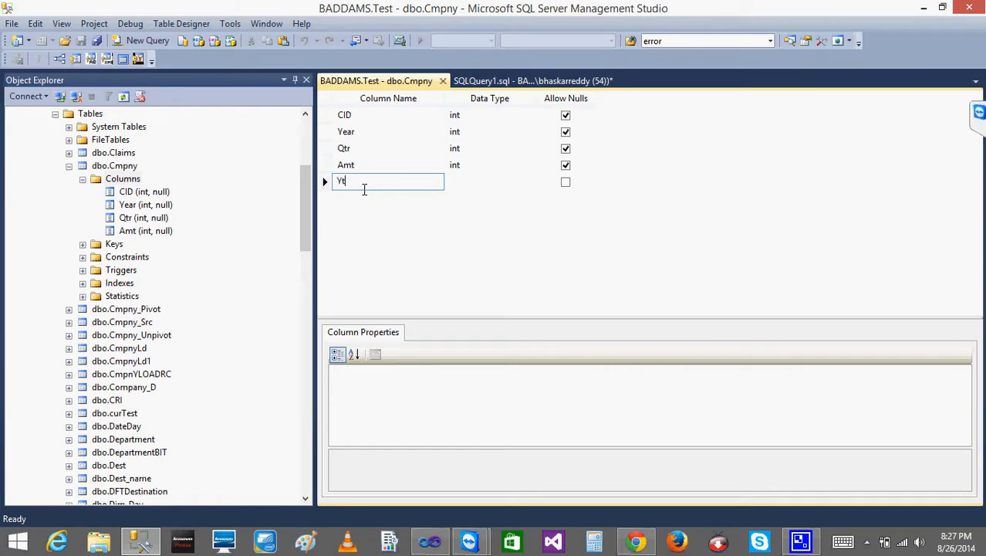
# - Name the new Cmpny column BalAmt and give it the int data type
pyautogui.press('BackSpace')
pyautogui.press('BackSpace')
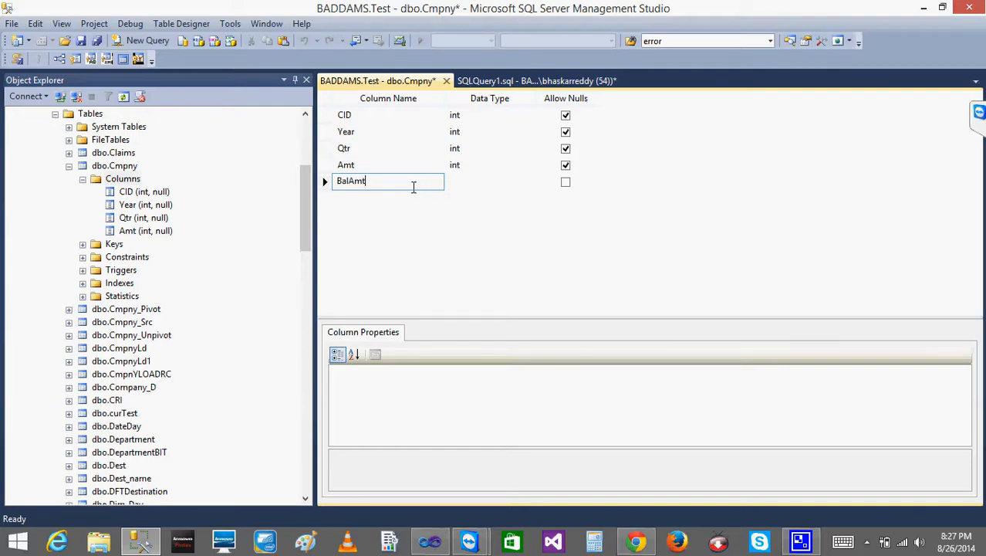
pyautogui.click(506, 183)
pyautogui.write('int')
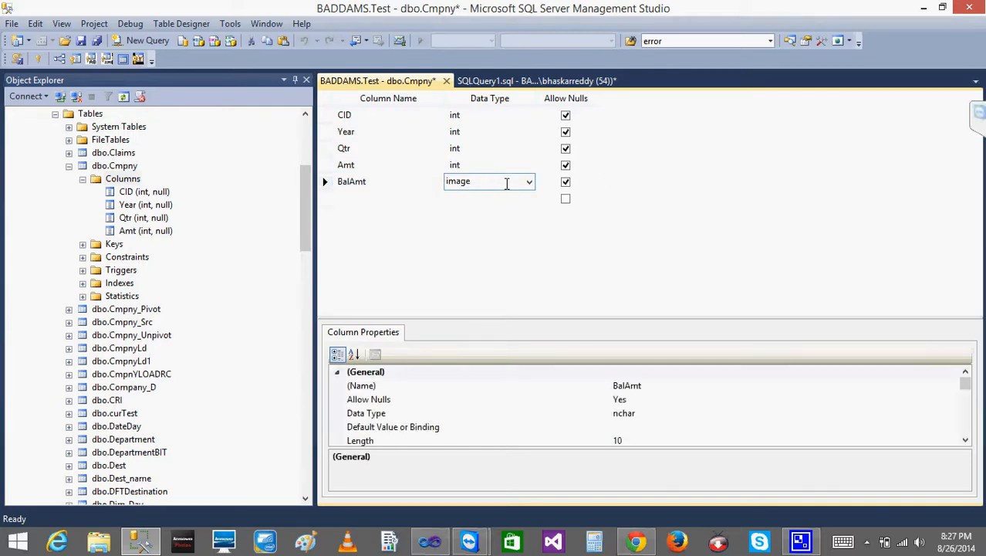
# - Close the dbo.Cmpny table design with its changes saved, and open the table's top 200 rows for editing
pyautogui.click(445, 82)
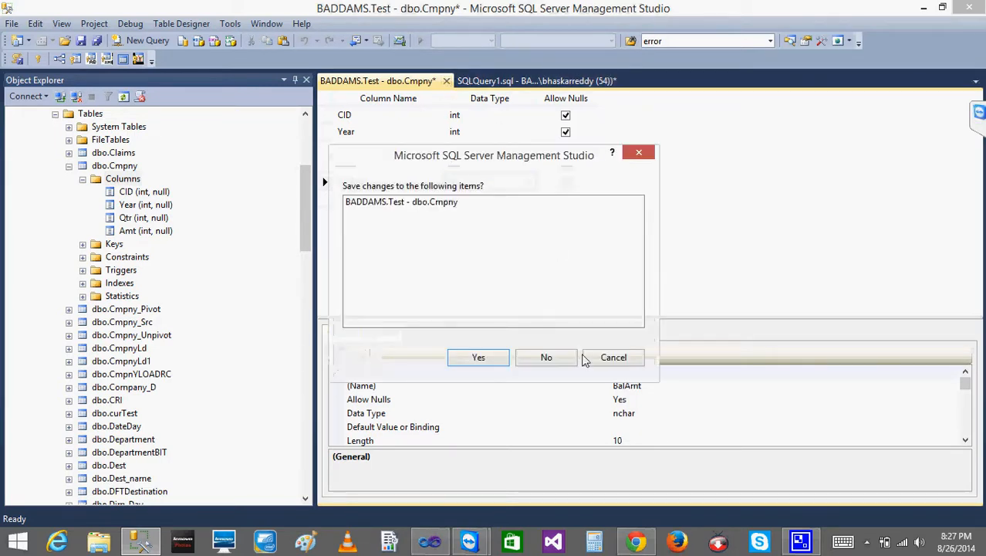
pyautogui.click(476, 360)
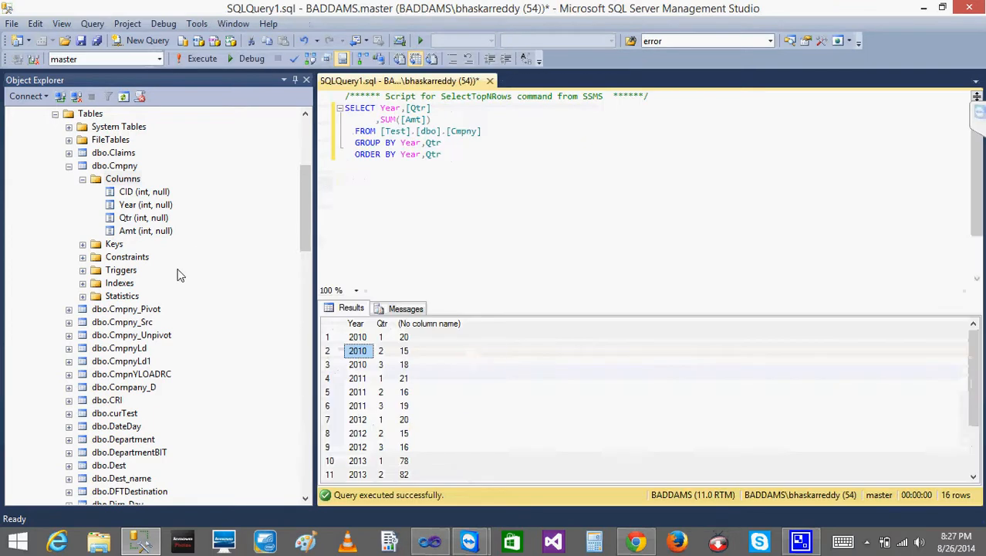
pyautogui.rightClick(121, 182)
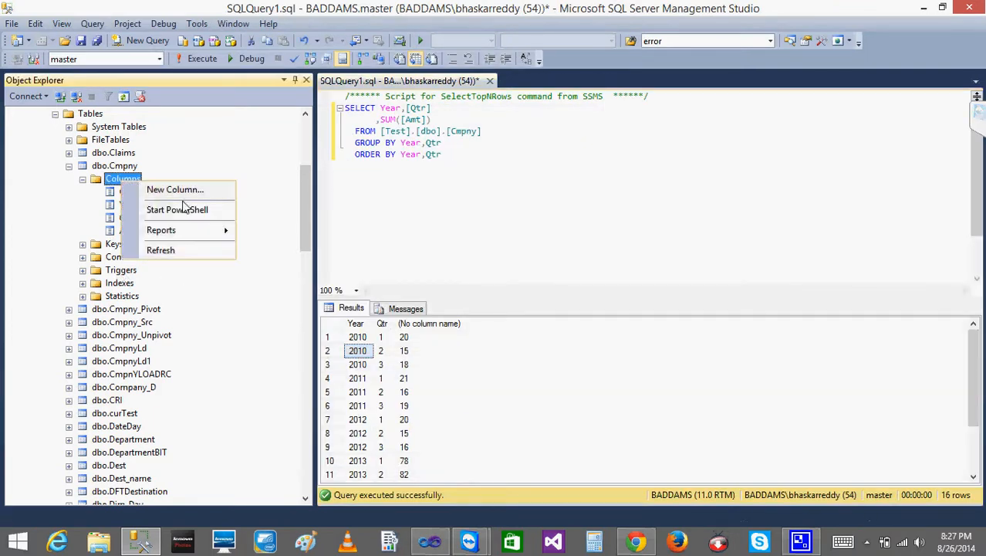
pyautogui.rightClick(101, 166)
pyautogui.click(186, 219)
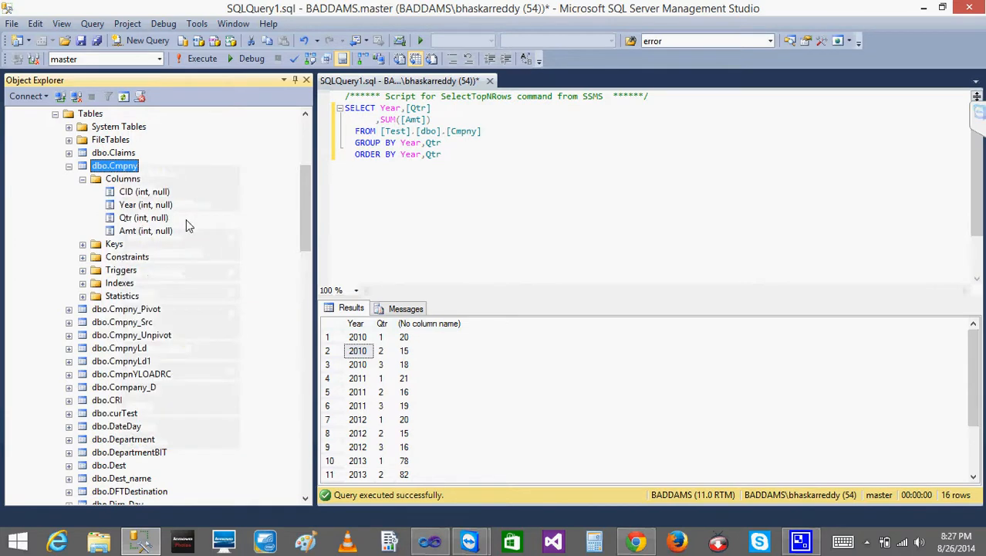
# - Set BalAmt to 12 in the first Cmpny row, for 2010 quarter 1
pyautogui.click(649, 117)
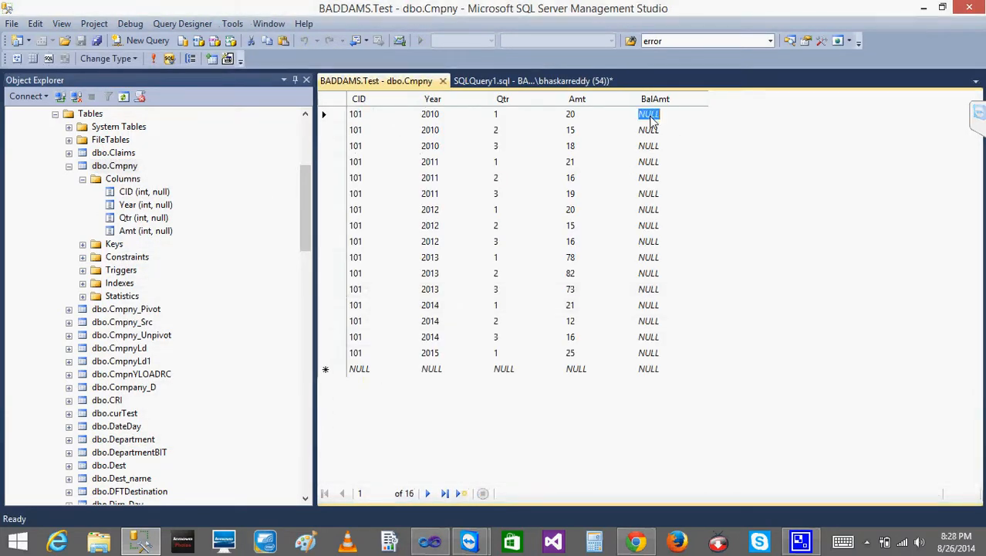
pyautogui.click(650, 116)
pyautogui.write('12')
pyautogui.press('Return')
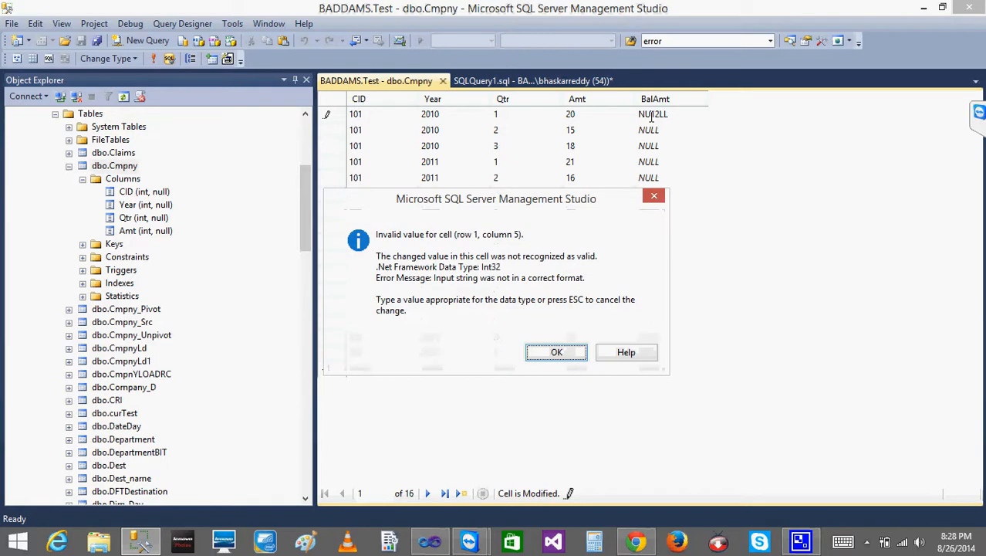
pyautogui.click(566, 353)
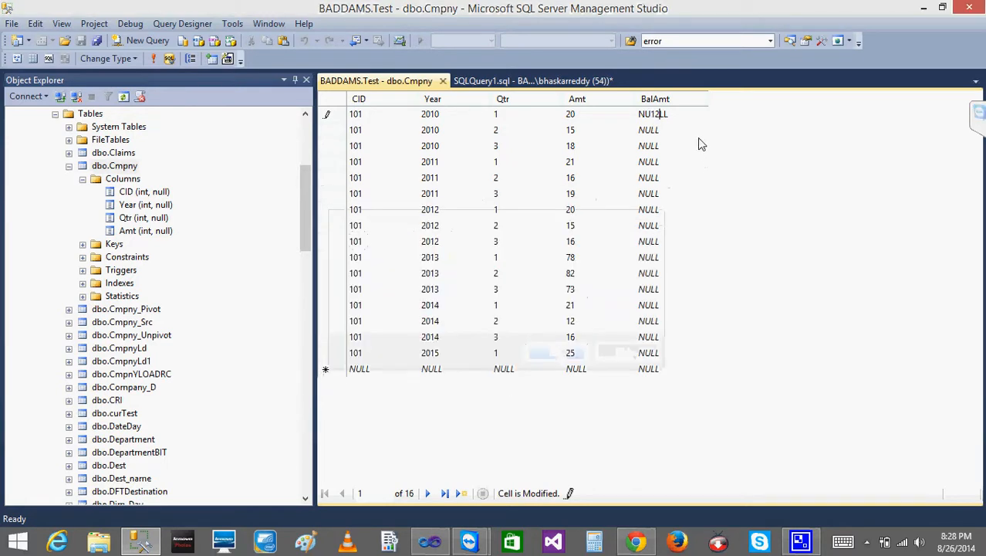
pyautogui.press('BackSpace')
pyautogui.press('BackSpace')
pyautogui.press('BackSpace')
pyautogui.press('BackSpace')
pyautogui.press('BackSpace')
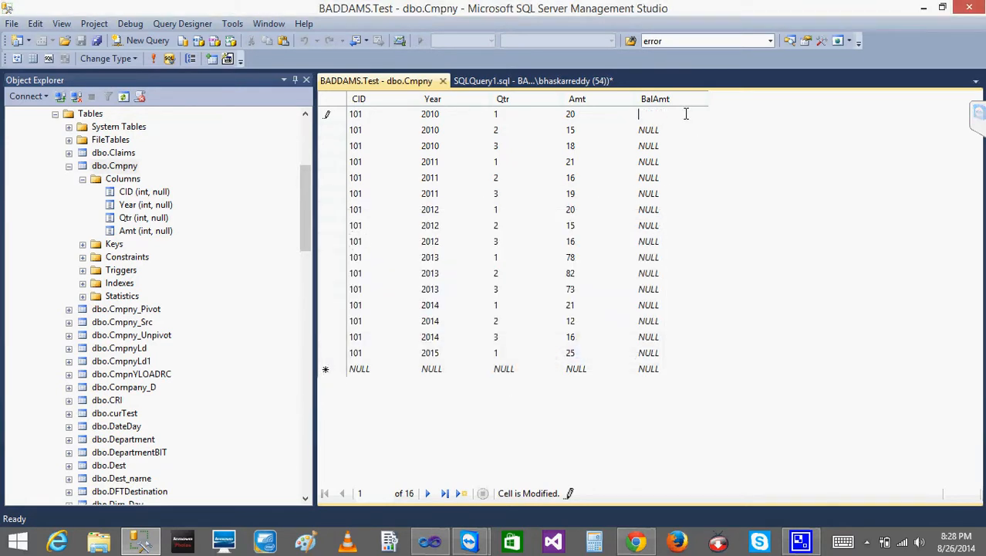
pyautogui.press('Return')
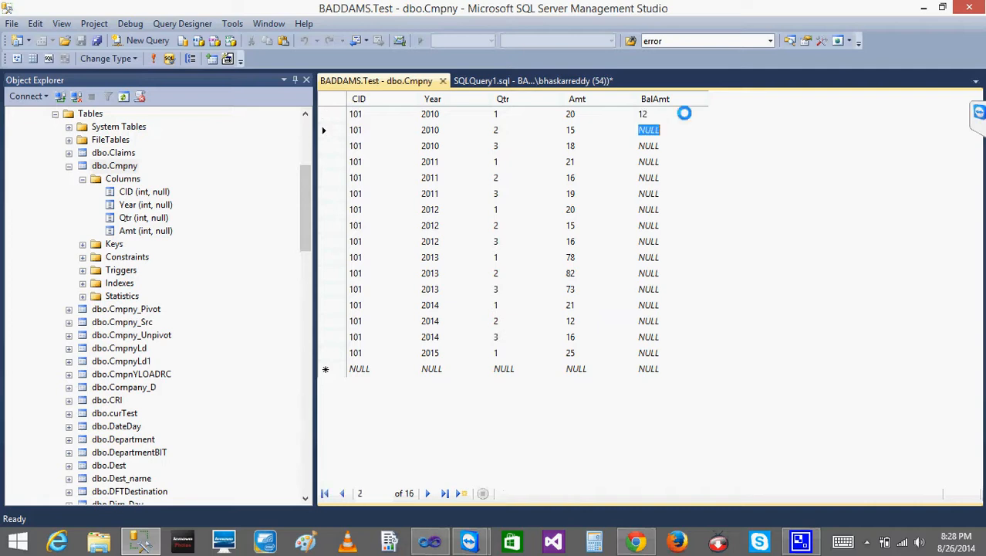
# - Fill BalAmt for 2010 quarter 2 through 2011 quarter 2 with 21, 21, 13 and 13
pyautogui.write('21')
pyautogui.press('Return')
pyautogui.write('2')
pyautogui.press('Return')
pyautogui.write('13')
pyautogui.press('Return')
pyautogui.write('4')
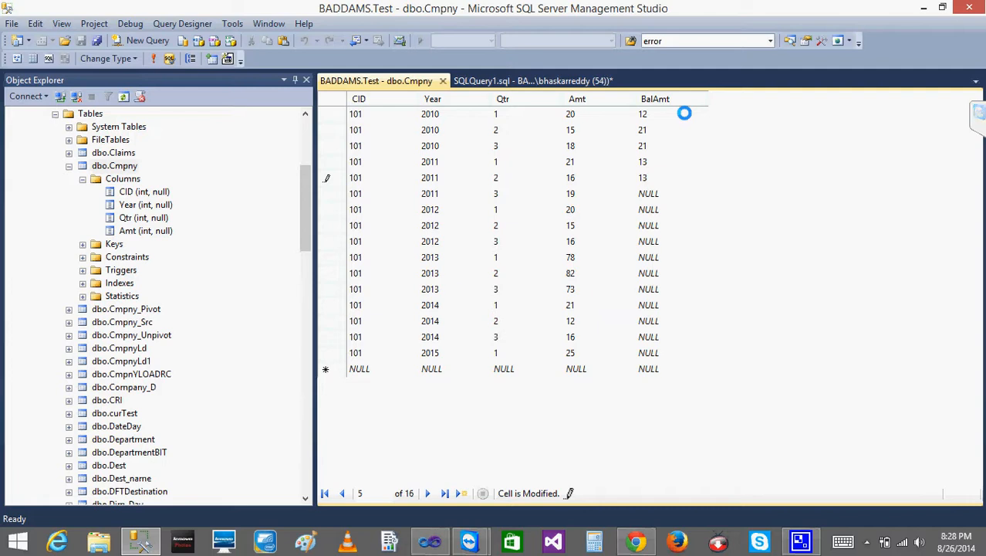
pyautogui.press('Return')
# - Fill BalAmt for 2011 quarter 3 through 2012 quarter 3 with 16, 34, 23 and 26
pyautogui.write('16')
pyautogui.press('Return')
pyautogui.write('34')
pyautogui.press('Return')
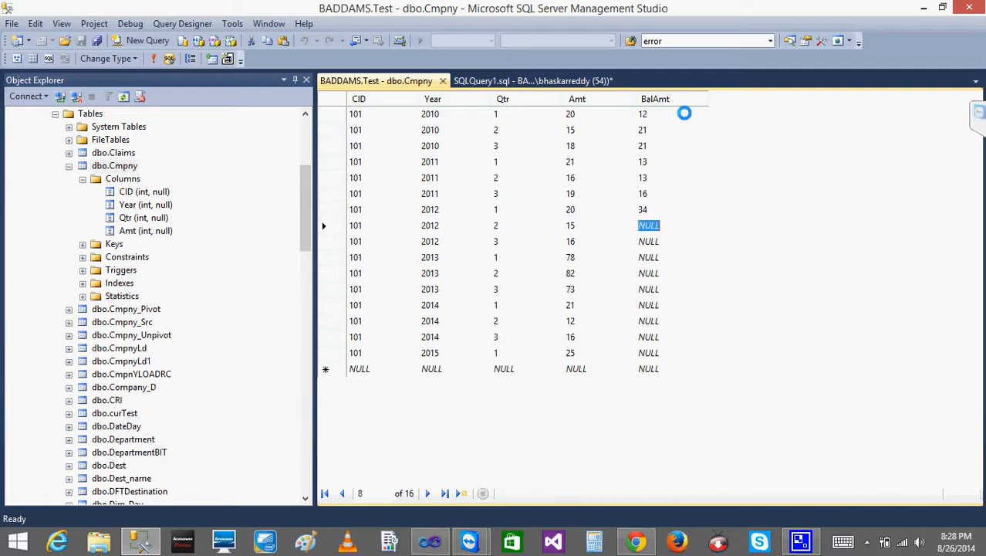
pyautogui.write('23')
pyautogui.press('Return')
pyautogui.write('26')
pyautogui.press('Return')
# - Fill BalAmt for the three 2013 quarters with 10, 34 and 52
pyautogui.write('1')
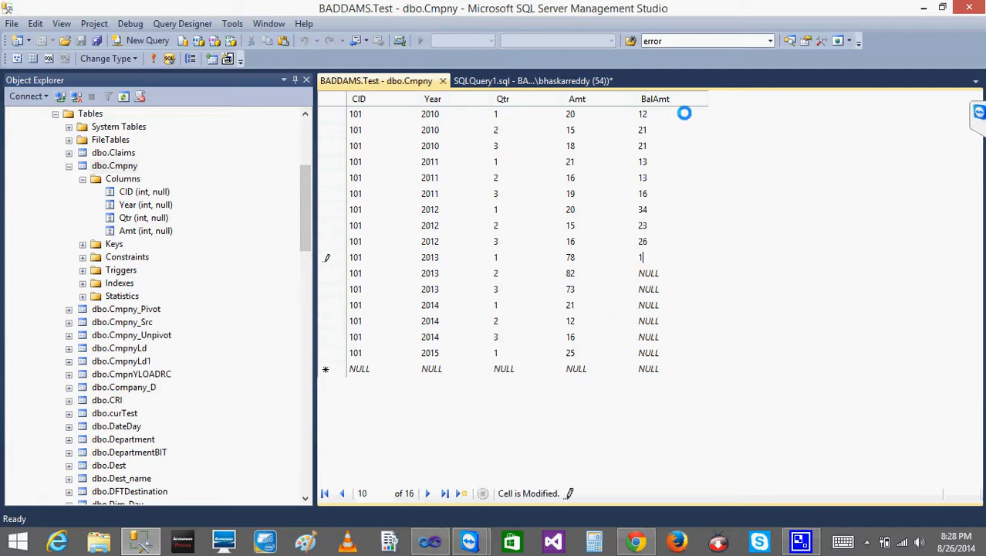
pyautogui.write('0')
pyautogui.press('Return')
pyautogui.write('34')
pyautogui.press('Return')
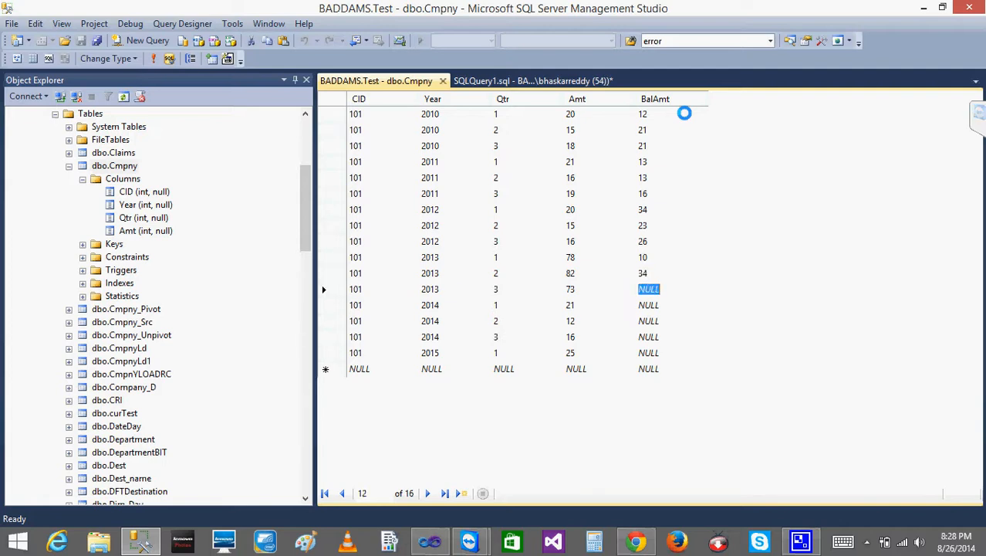
pyautogui.write('52')
pyautogui.press('Return')
# - Fill BalAmt for the three 2014 quarters with 53, 23 and 16, and for 2015 quarter 1 with 15
pyautogui.write('53')
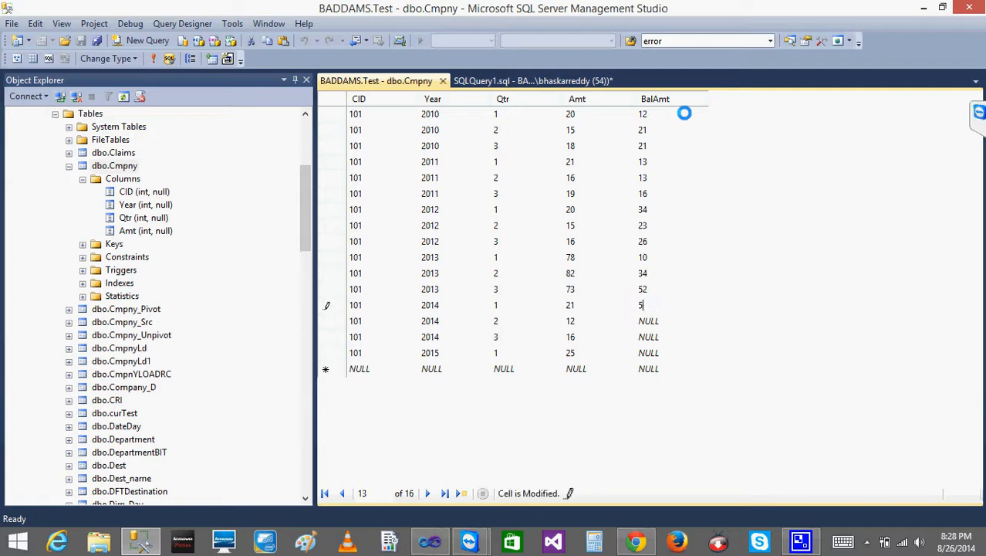
pyautogui.press('Return')
pyautogui.write('23')
pyautogui.press('Return')
pyautogui.write('16')
pyautogui.press('Return')
pyautogui.write('15')
pyautogui.press('Return')
pyautogui.write('1')
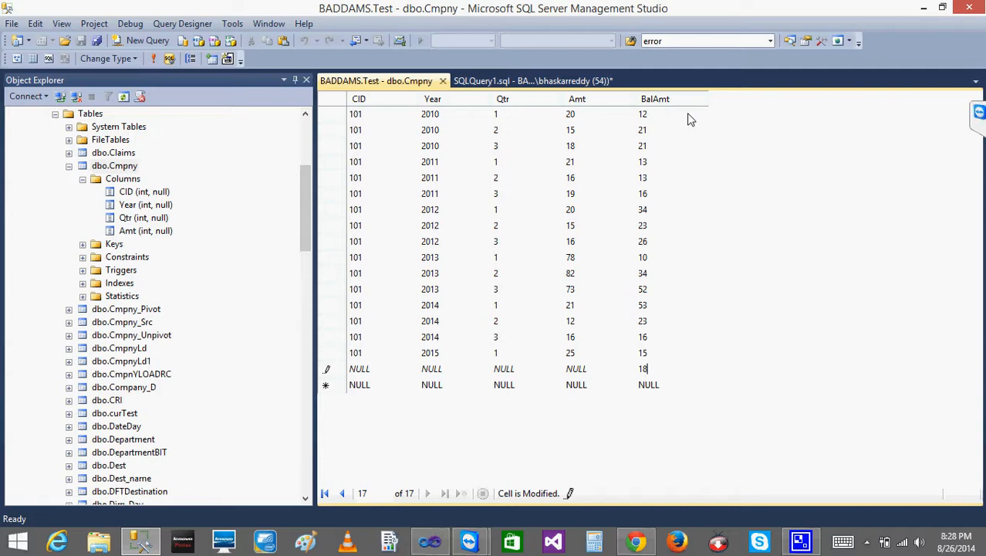
pyautogui.click(336, 376)
pyautogui.click(552, 354)
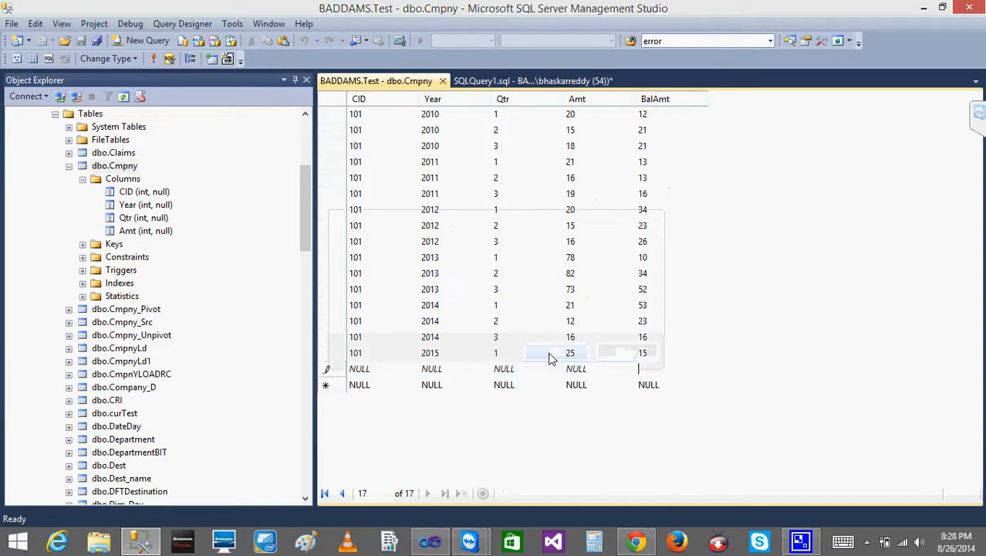
pyautogui.press('Escape')
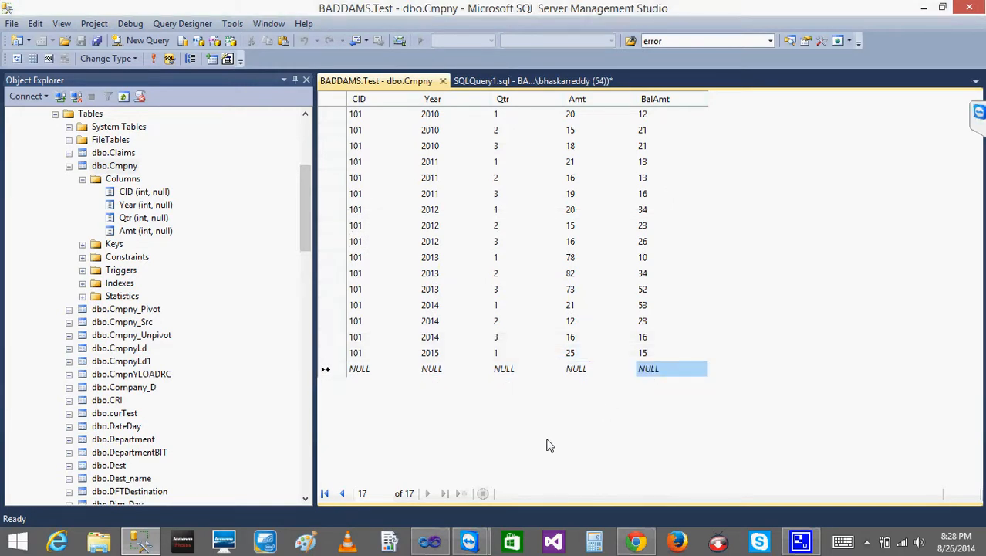
# - Close the row editor and select the top 1000 rows of dbo.Cmpny to check the BalAmt values
pyautogui.click(443, 81)
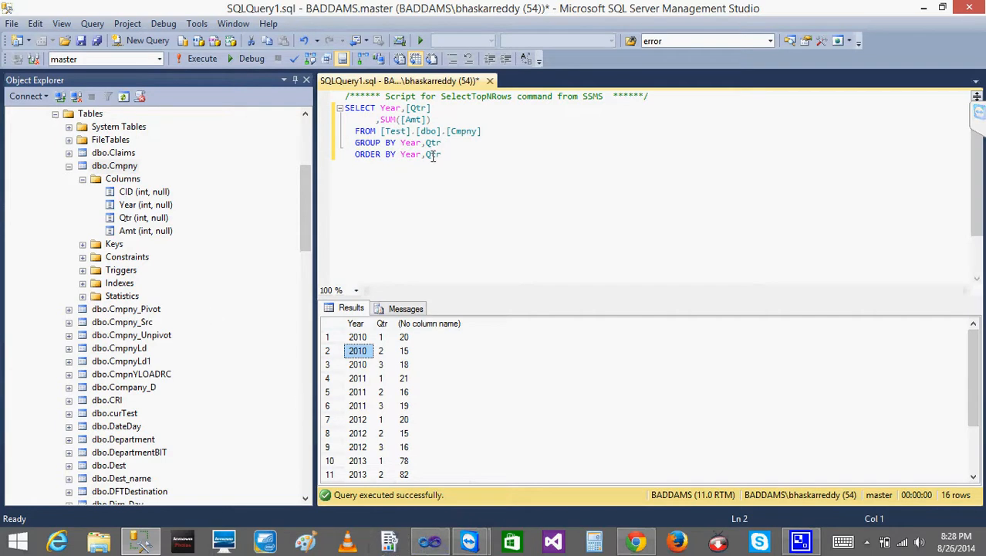
pyautogui.rightClick(123, 167)
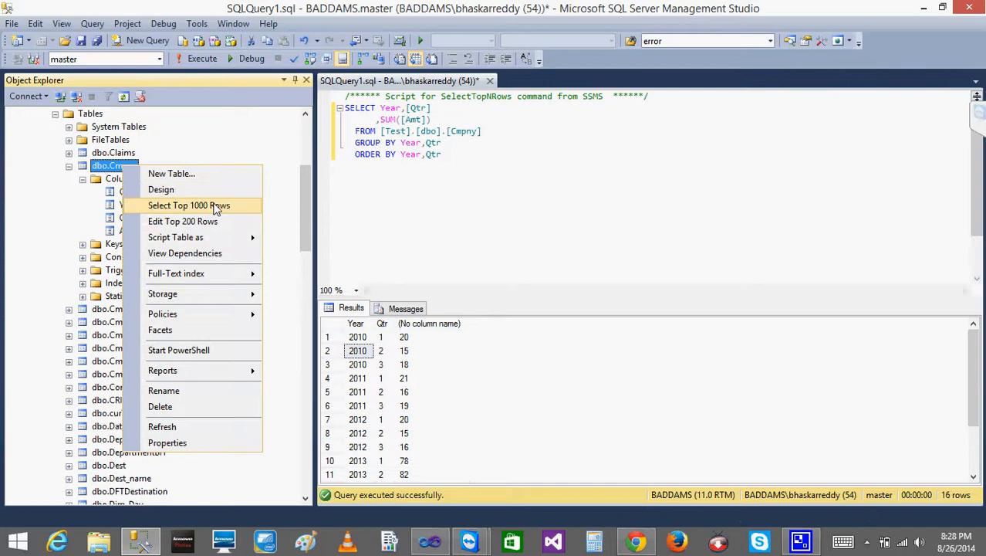
pyautogui.click(232, 205)
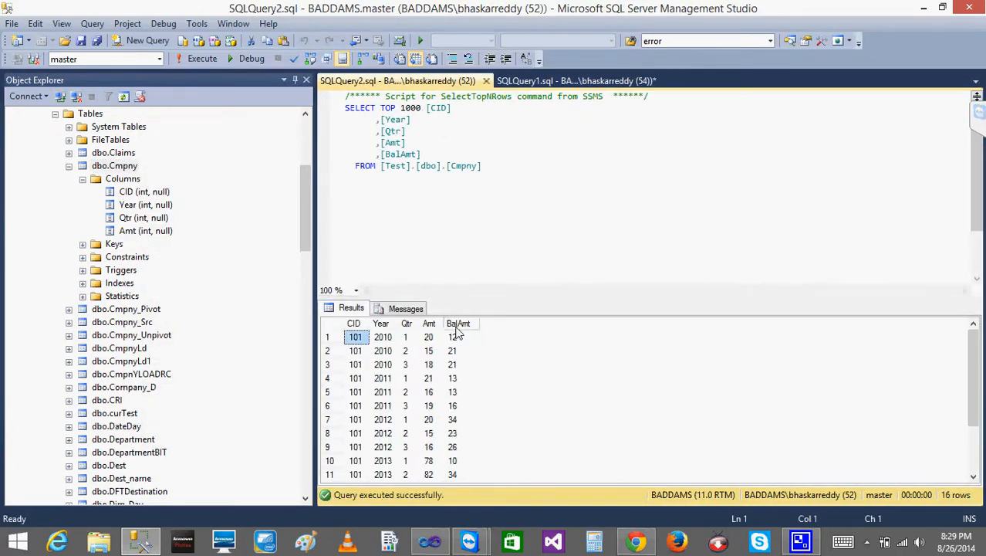
pyautogui.click(458, 323)
# - Switch to Visual Studio and reconfirm the Cmpny dataset's properties in the report design to bring in the BalAmt field
pyautogui.click(431, 543)
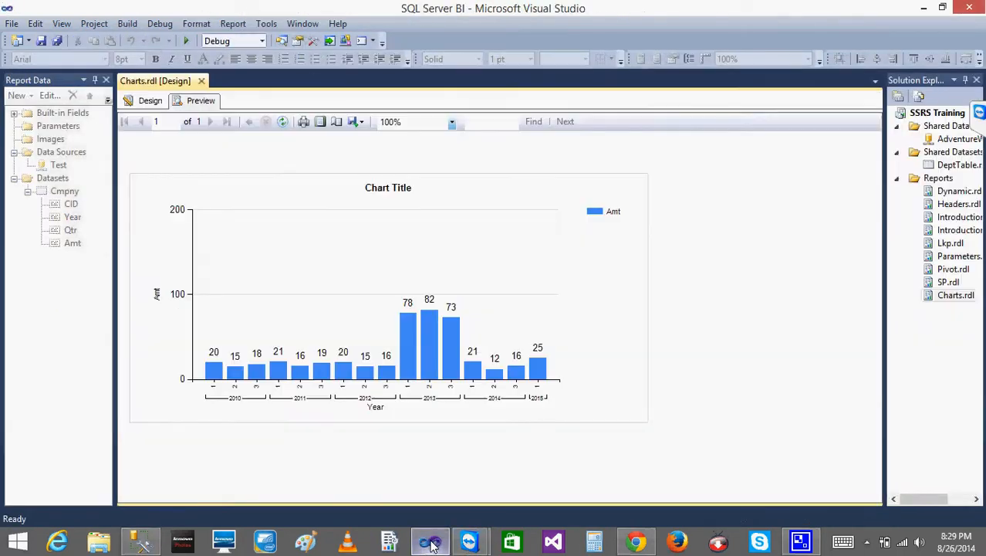
pyautogui.click(152, 101)
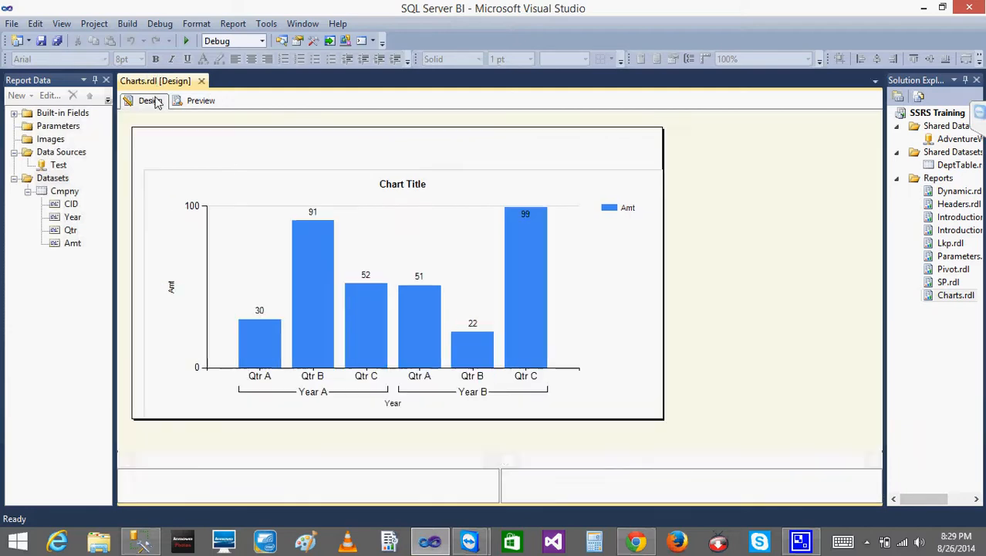
pyautogui.rightClick(68, 193)
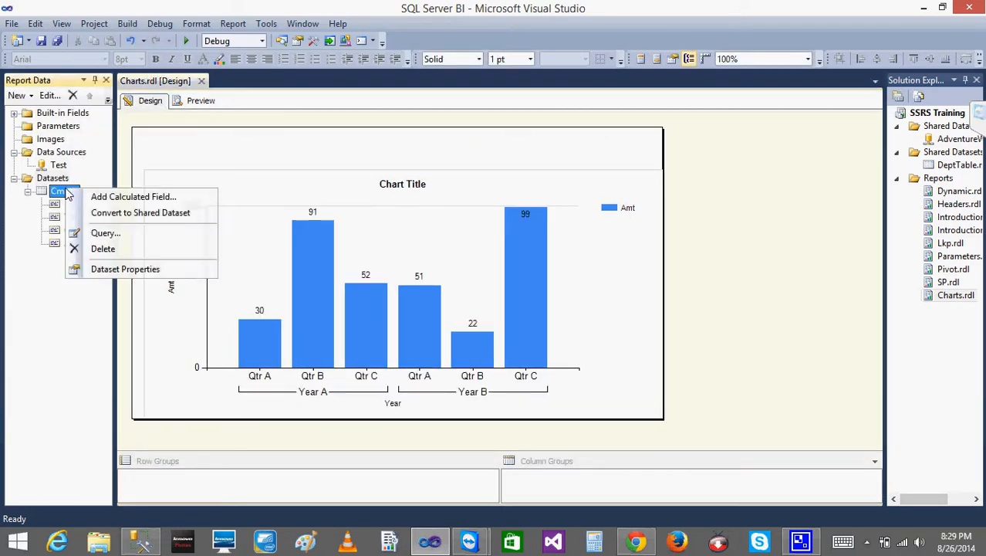
pyautogui.click(127, 272)
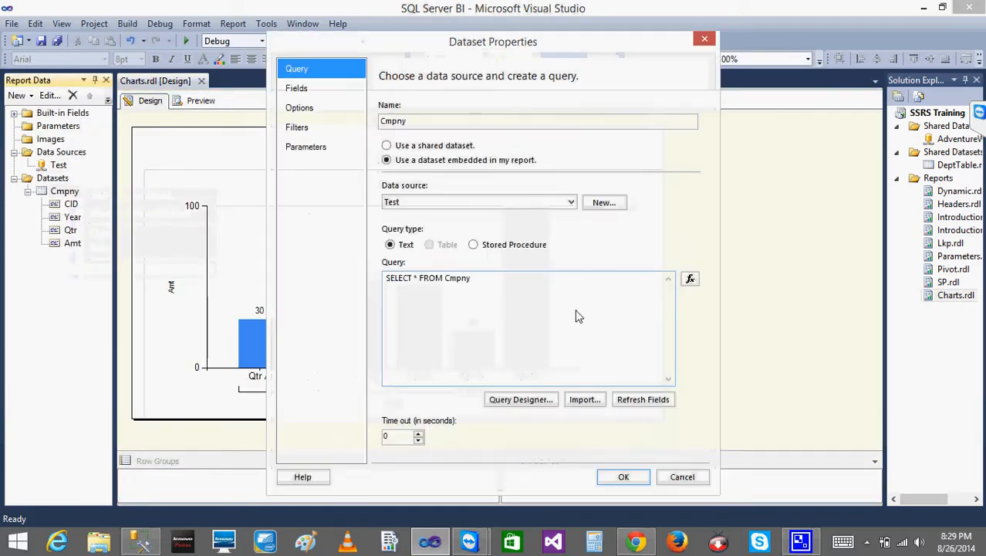
pyautogui.click(624, 477)
pyautogui.click(77, 263)
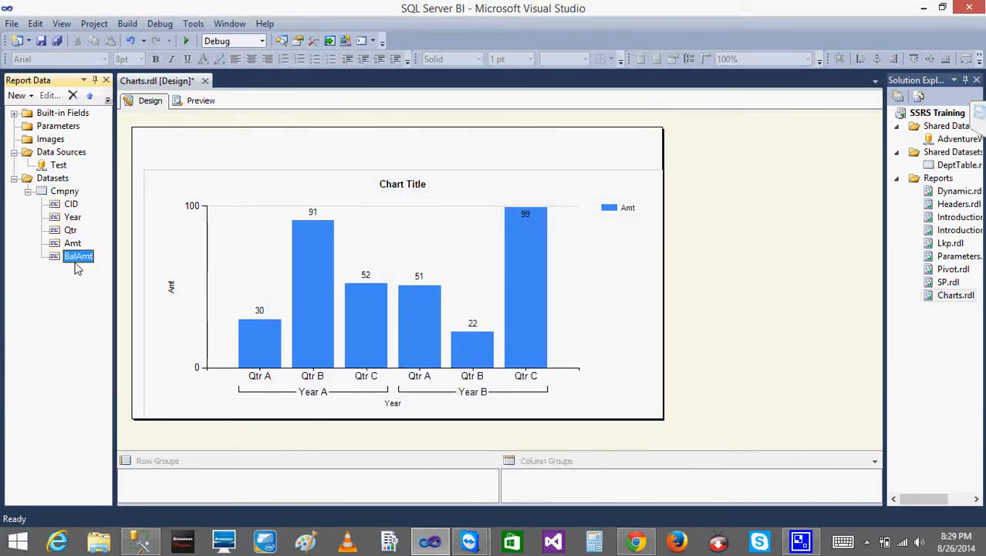
# - Add BalAmt as a second value series in the chart and preview the report
pyautogui.click(537, 323)
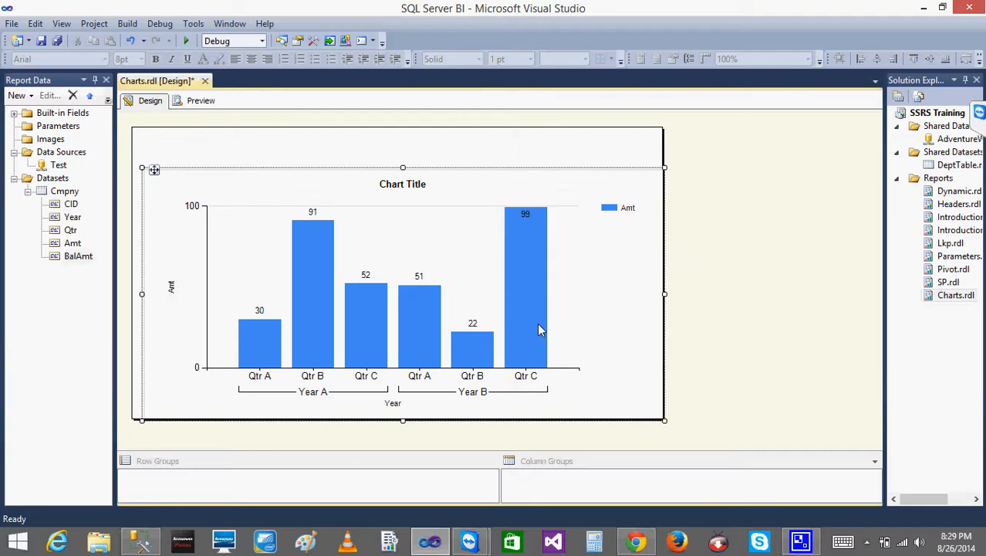
pyautogui.click(444, 315)
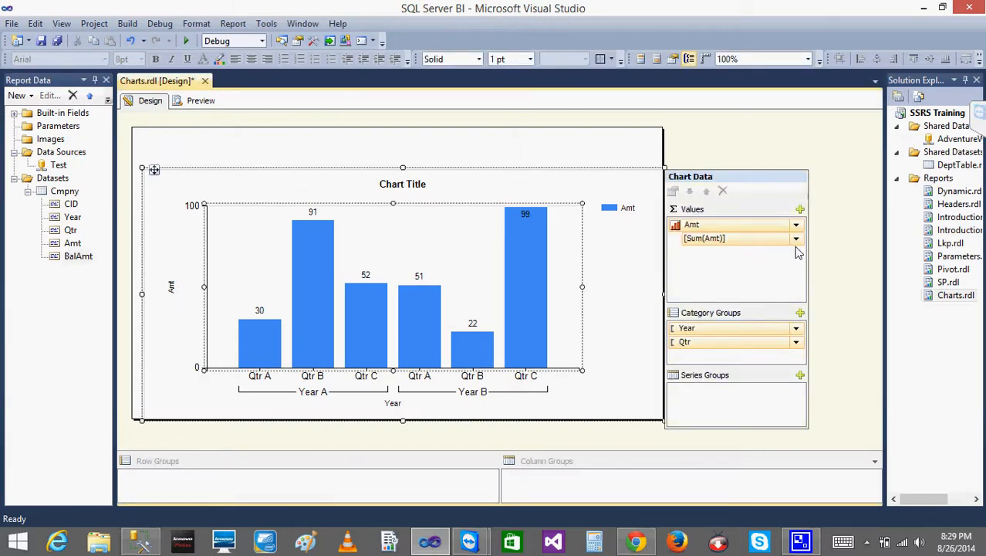
pyautogui.click(800, 209)
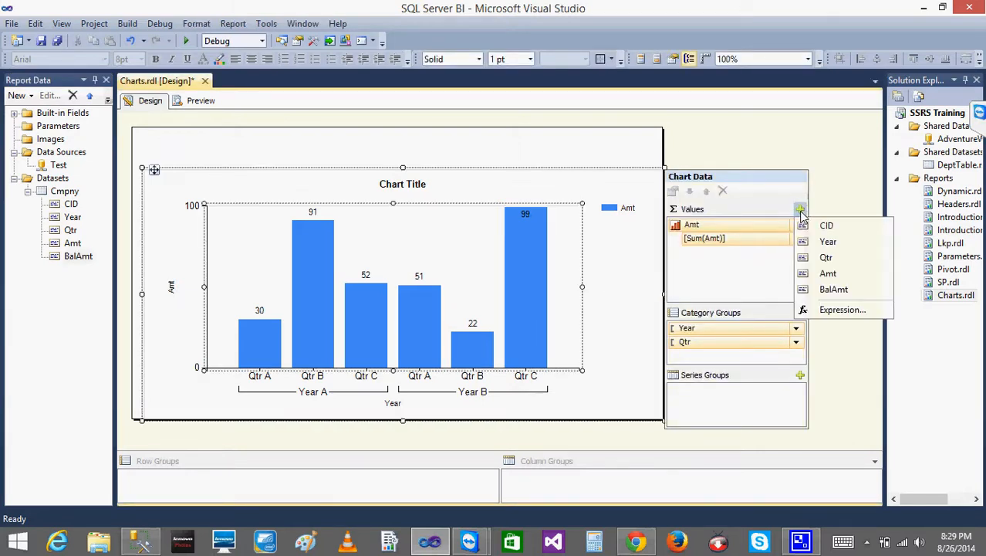
pyautogui.click(840, 290)
pyautogui.click(878, 252)
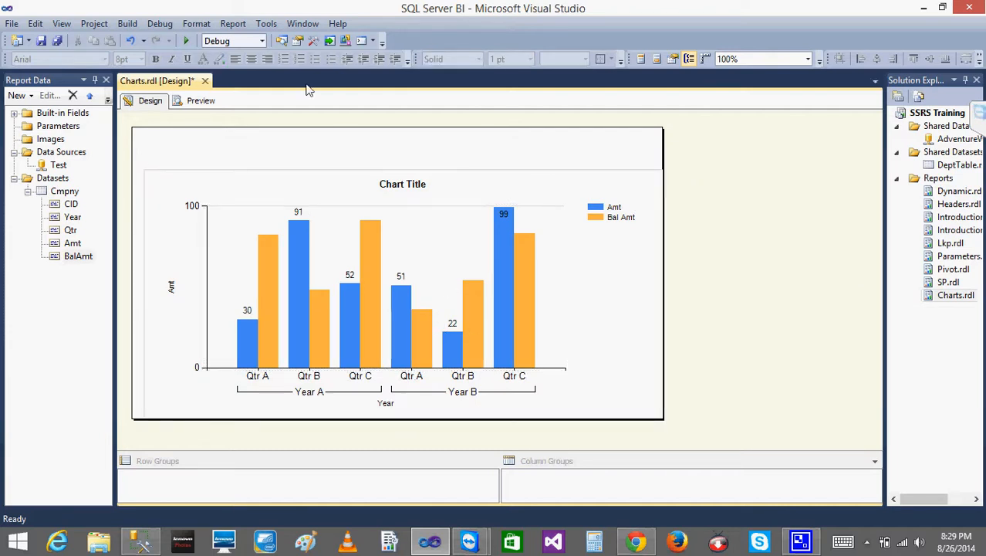
pyautogui.click(201, 101)
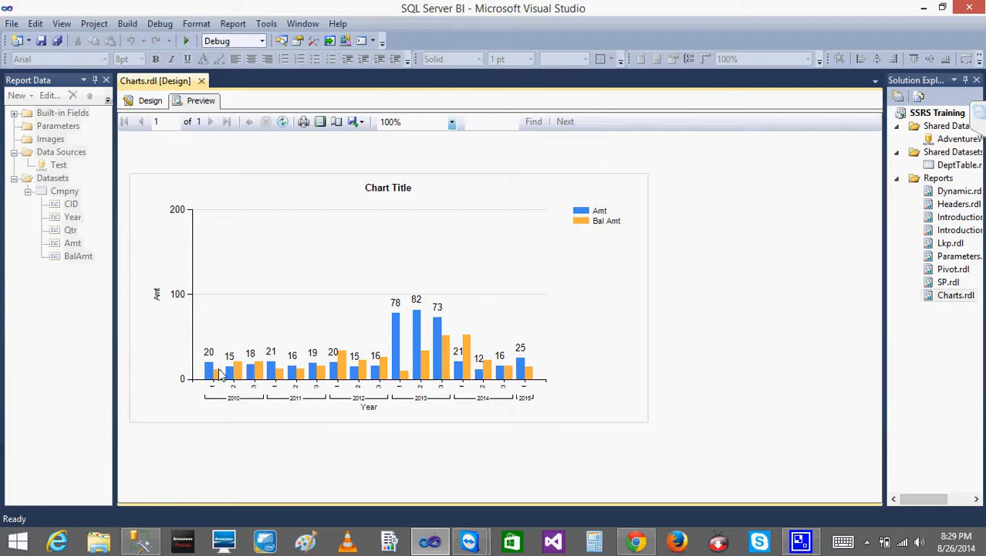
# - Show data labels on the chart's BalAmt series in the report design and preview the report
pyautogui.click(152, 101)
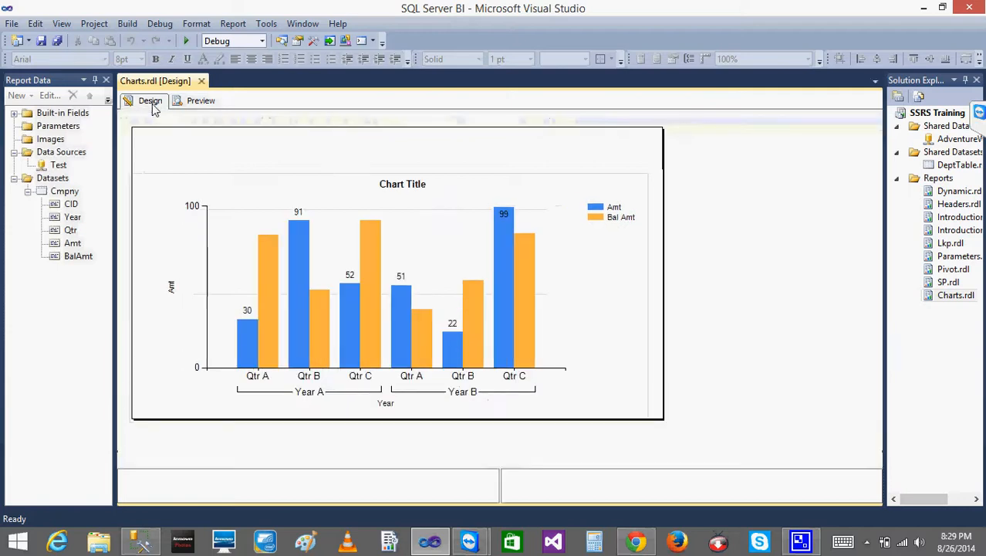
pyautogui.rightClick(272, 278)
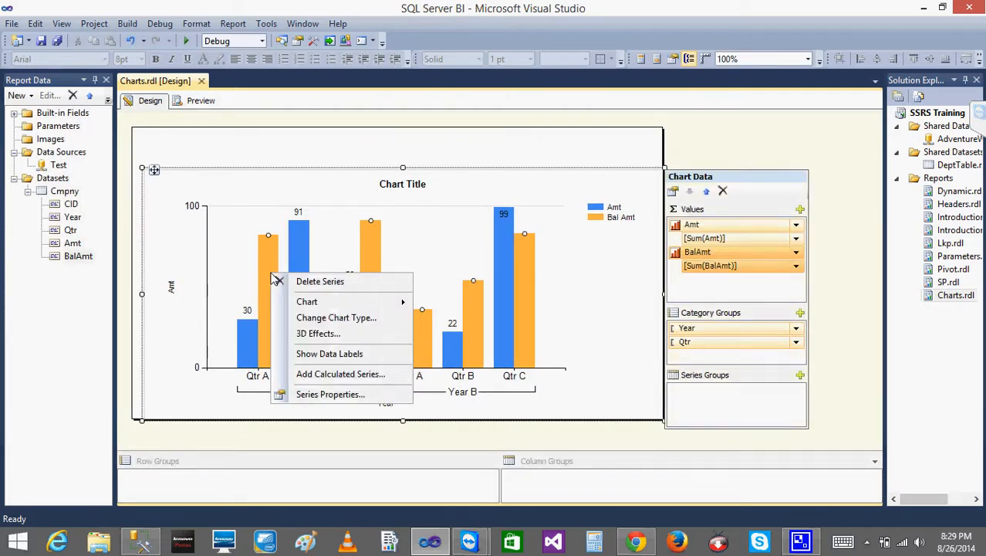
pyautogui.click(307, 352)
pyautogui.click(201, 100)
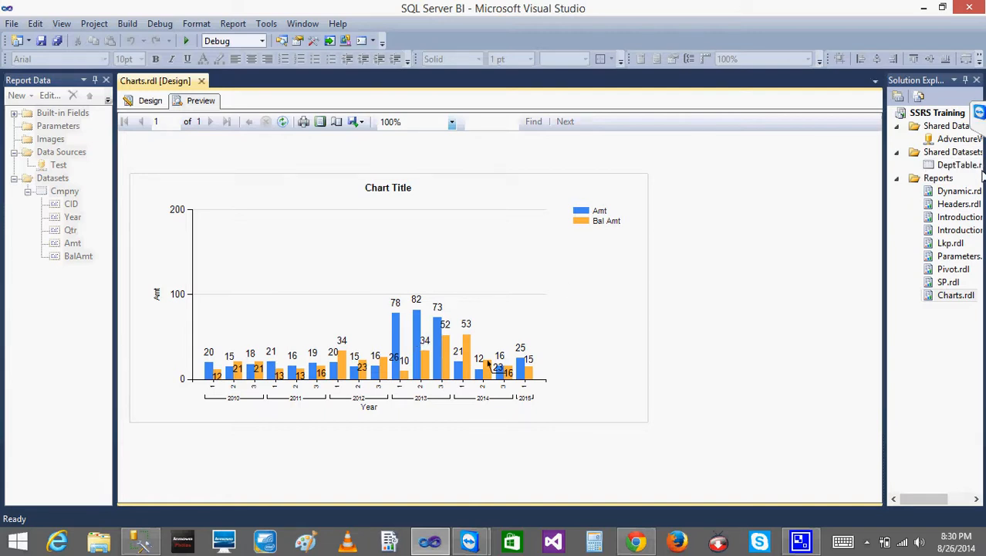
pyautogui.click(981, 113)
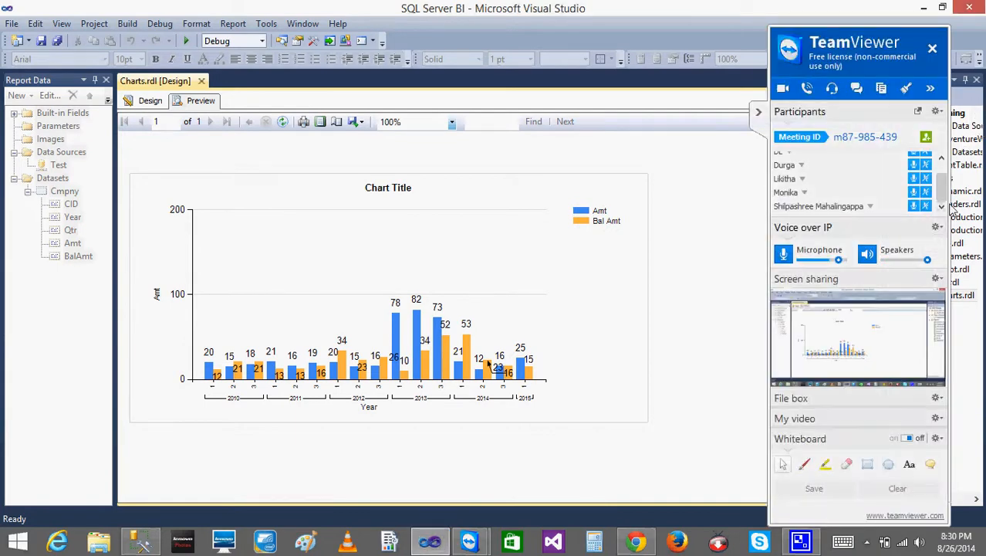
pyautogui.click(943, 176)
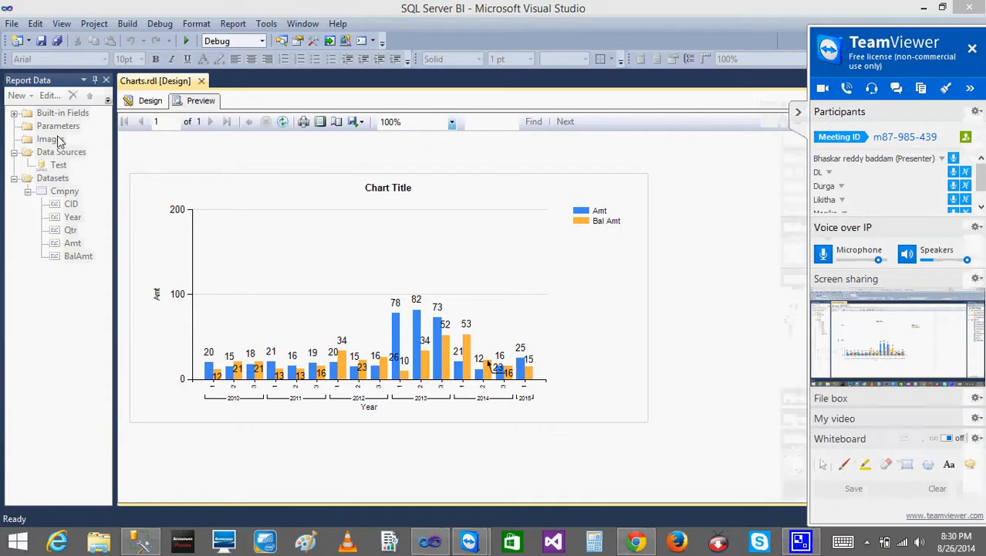
# - Replace the chart title in the report design with "Company Total" and preview the report
pyautogui.click(148, 104)
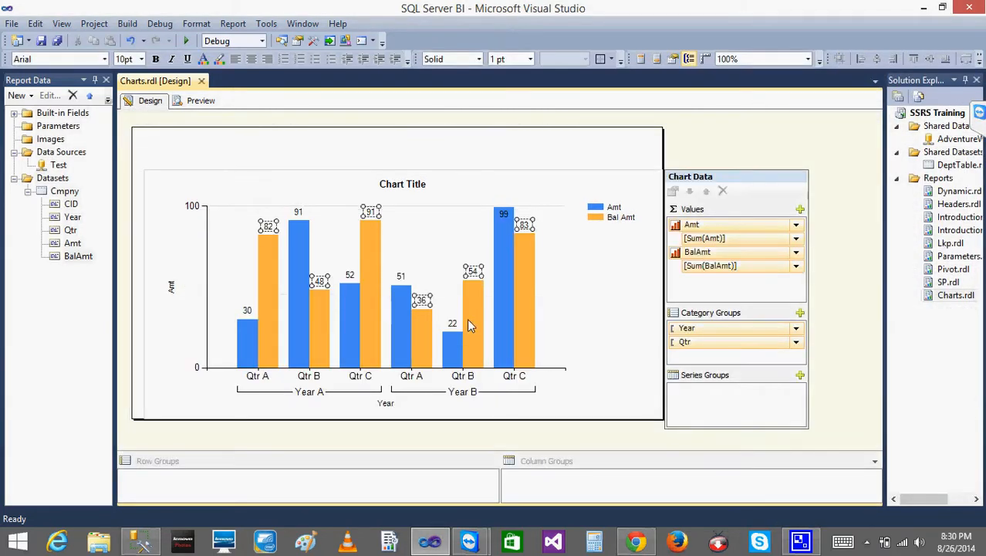
pyautogui.click(434, 256)
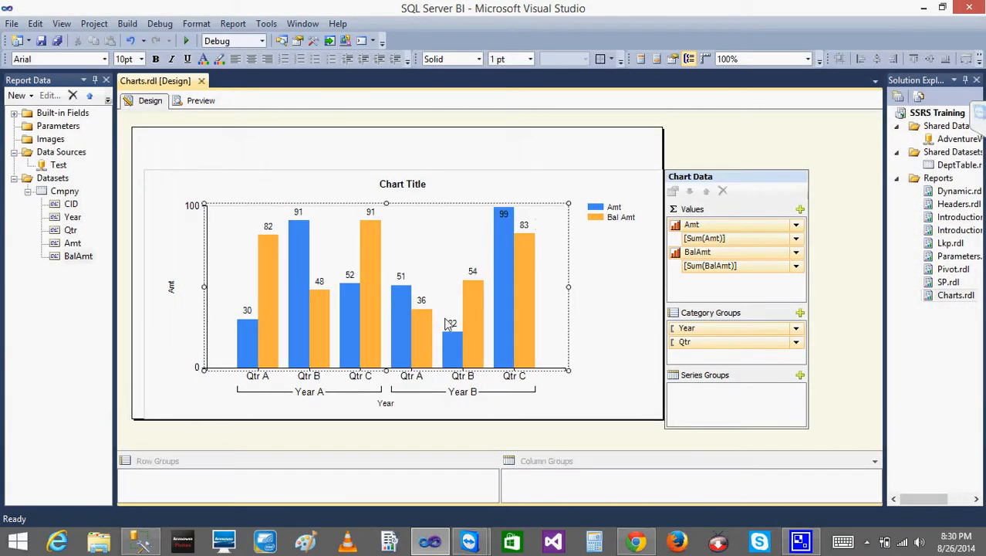
pyautogui.click(388, 190)
pyautogui.click(389, 190)
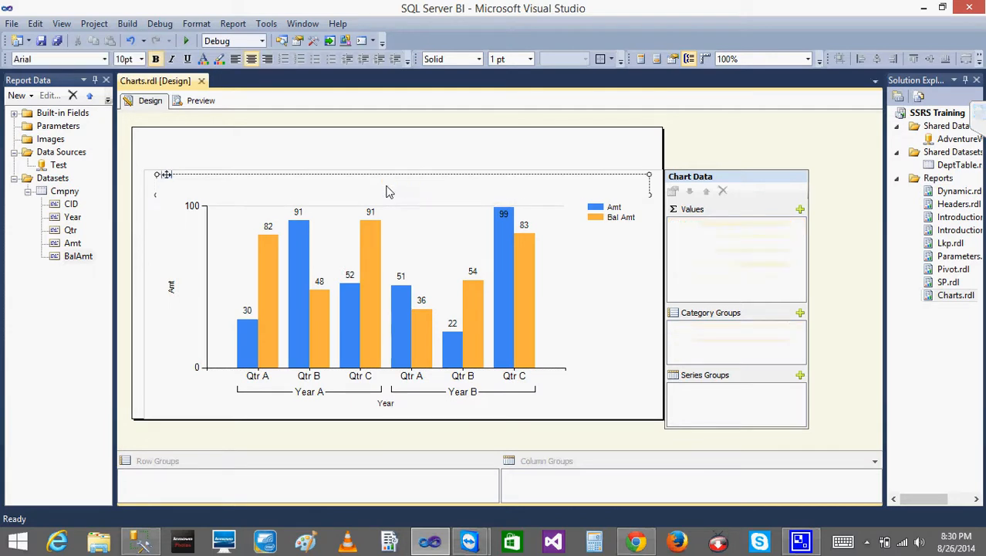
pyautogui.press('BackSpace')
pyautogui.press('BackSpace')
pyautogui.press('BackSpace')
pyautogui.press('BackSpace')
pyautogui.press('BackSpace')
pyautogui.press('BackSpace')
pyautogui.press('BackSpace')
pyautogui.press('BackSpace')
pyautogui.press('BackSpace')
pyautogui.press('BackSpace')
pyautogui.press('BackSpace')
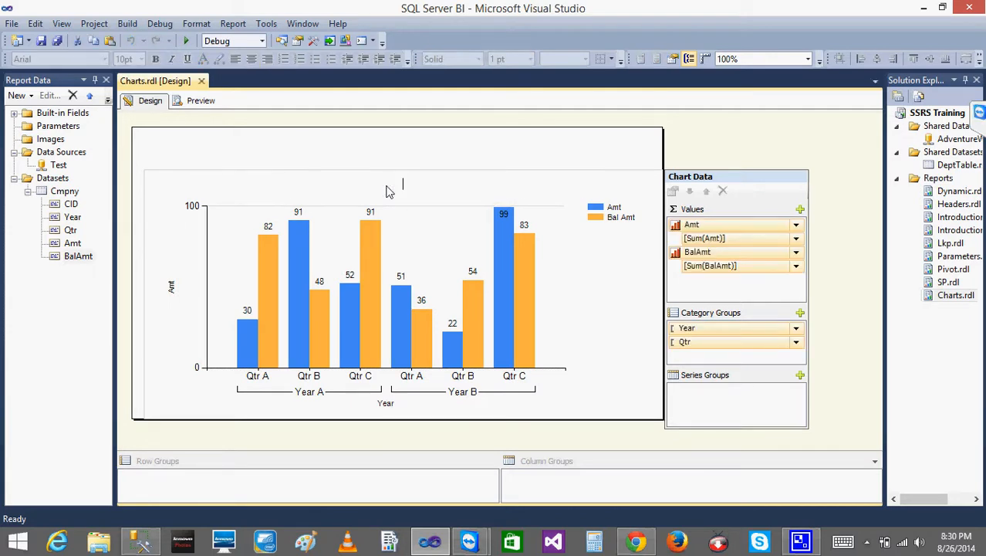
pyautogui.write('Company Total')
pyautogui.click(391, 153)
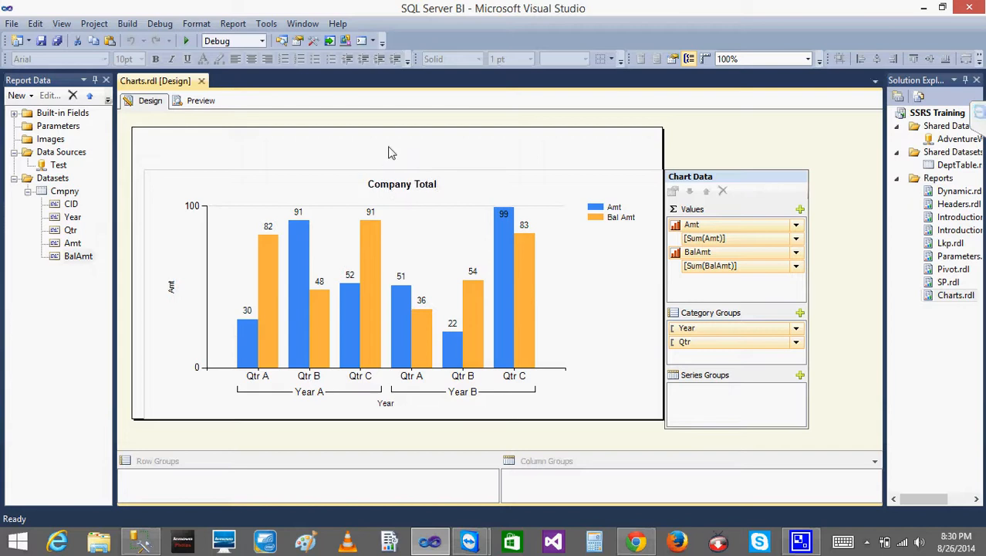
pyautogui.click(205, 104)
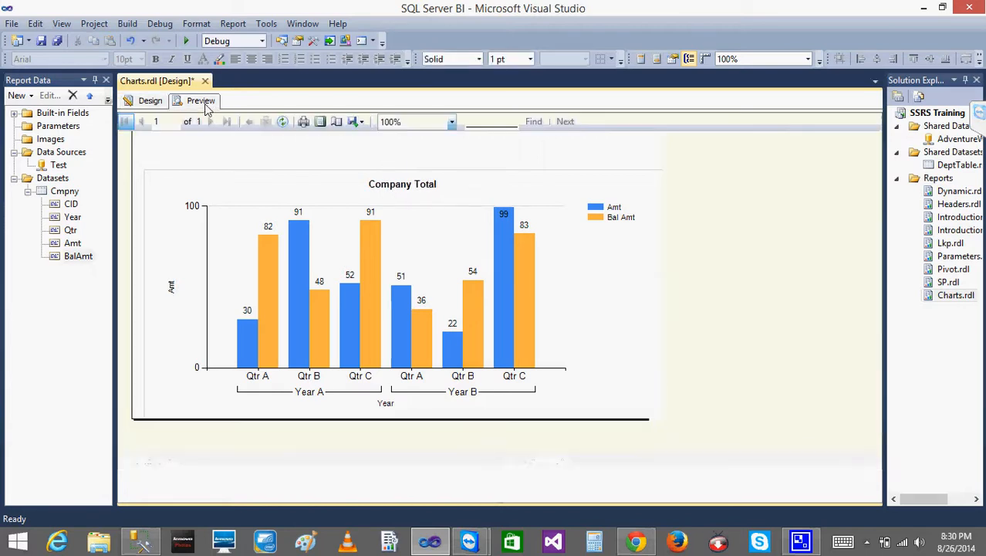
# - Return to the report design and move the Company Total title to the chart's top-left position
pyautogui.click(147, 100)
pyautogui.click(395, 189)
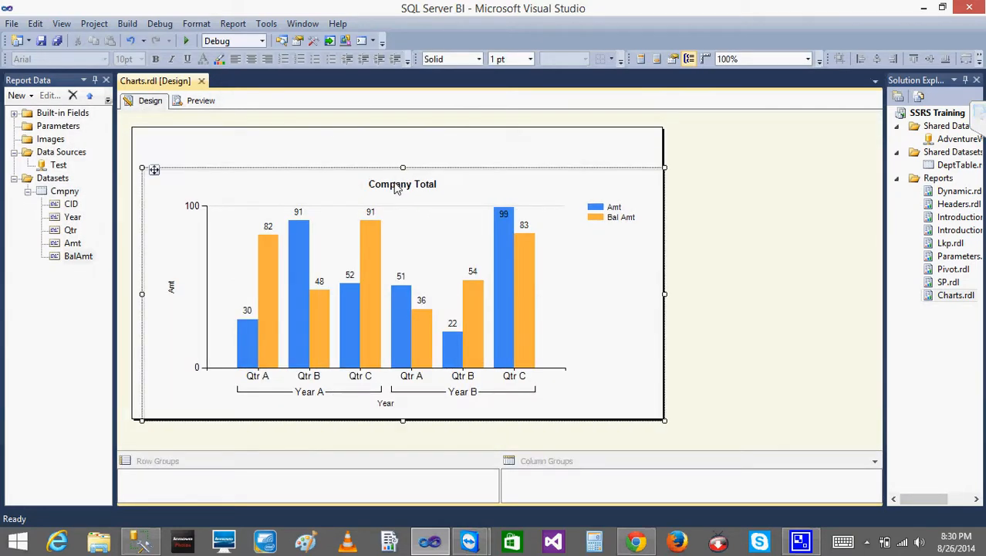
pyautogui.click(417, 189)
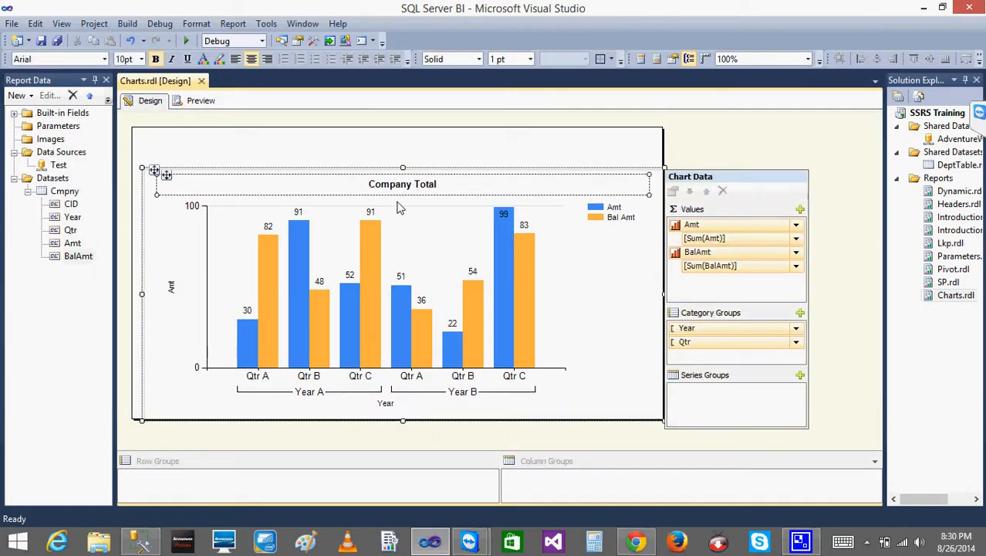
pyautogui.moveTo(166, 176)
pyautogui.mouseDown()
pyautogui.moveTo(158, 324)
pyautogui.moveTo(176, 409)
pyautogui.moveTo(211, 161)
pyautogui.moveTo(145, 165)
pyautogui.moveTo(159, 173)
pyautogui.mouseUp()
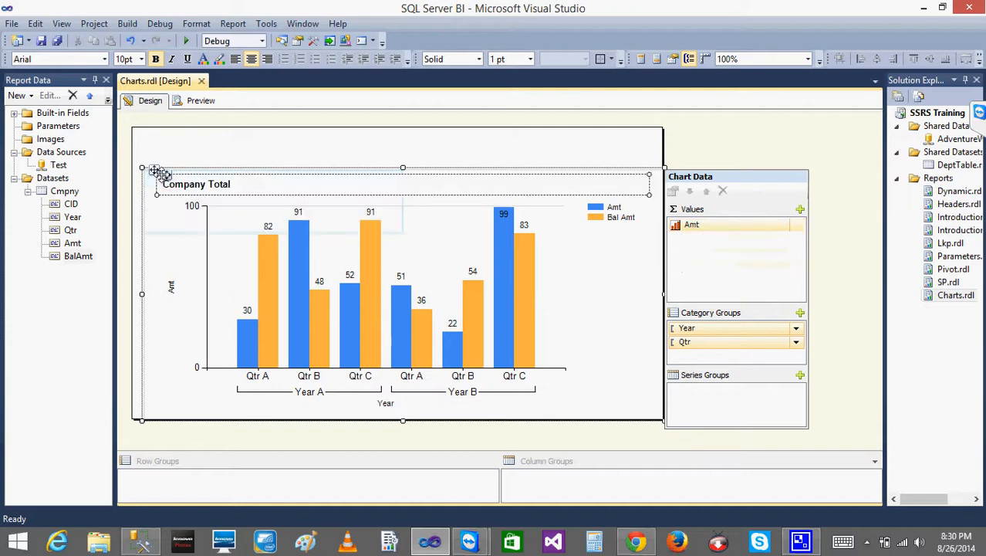
pyautogui.click(283, 139)
# - Set the Company Total title's position to the bottom right of the chart in its title properties
pyautogui.click(342, 189)
pyautogui.rightClick(347, 190)
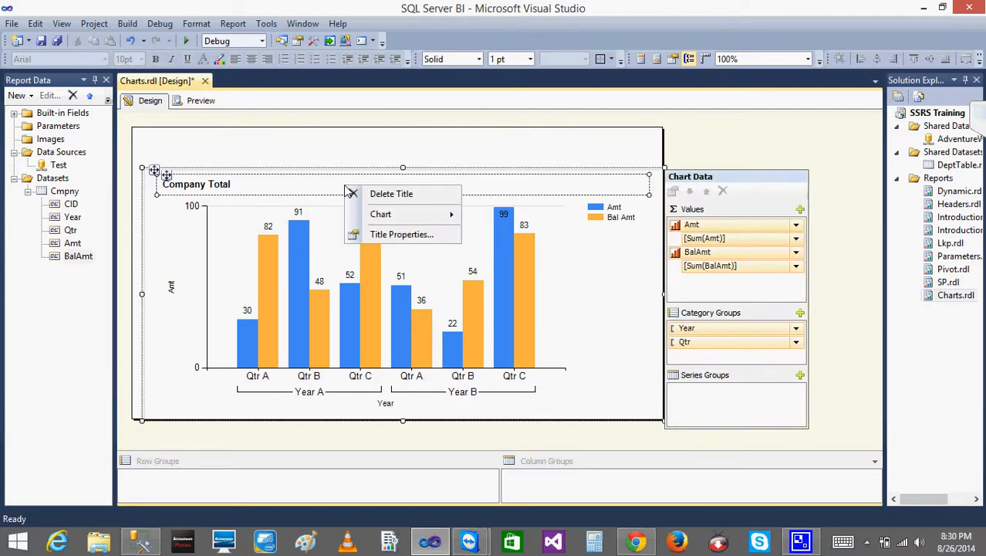
pyautogui.click(396, 235)
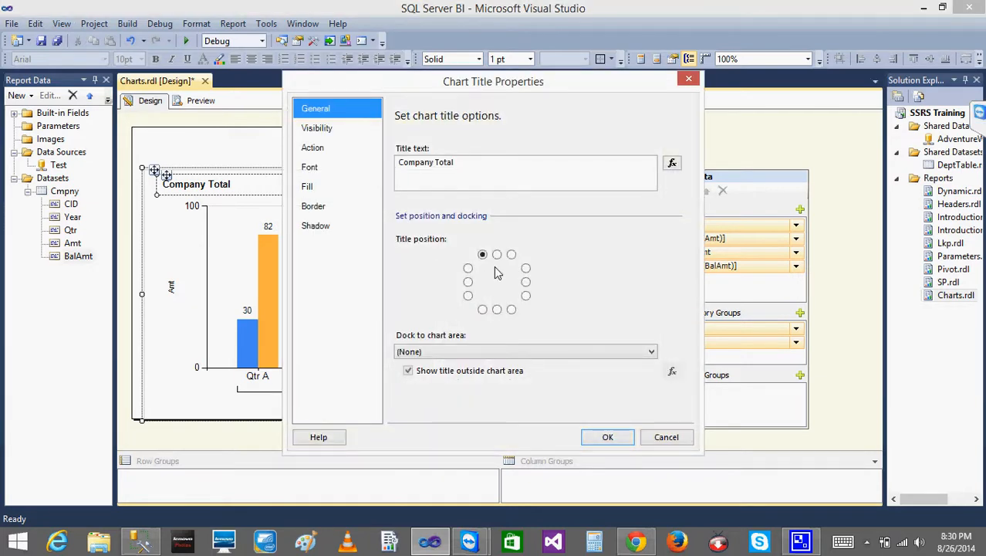
pyautogui.click(468, 296)
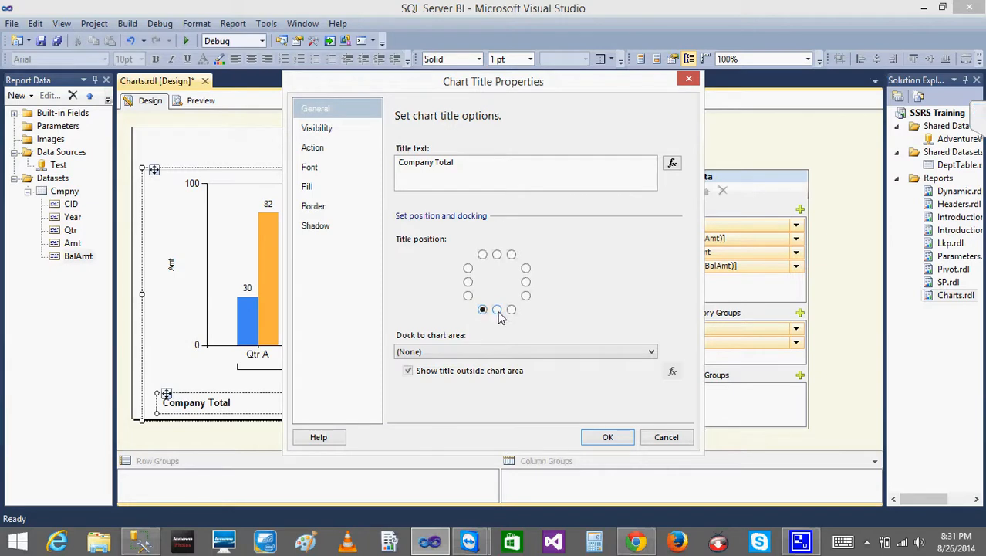
pyautogui.click(498, 311)
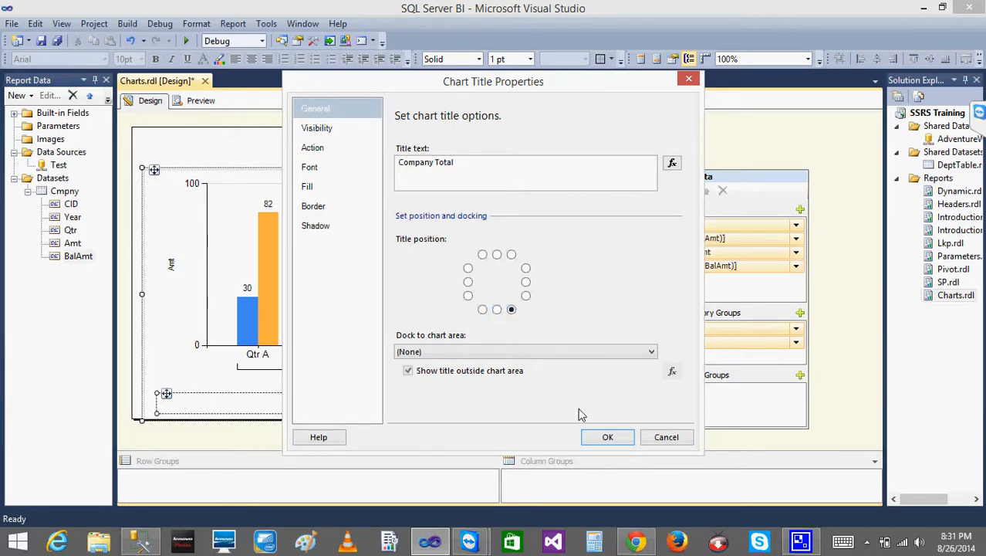
pyautogui.click(609, 437)
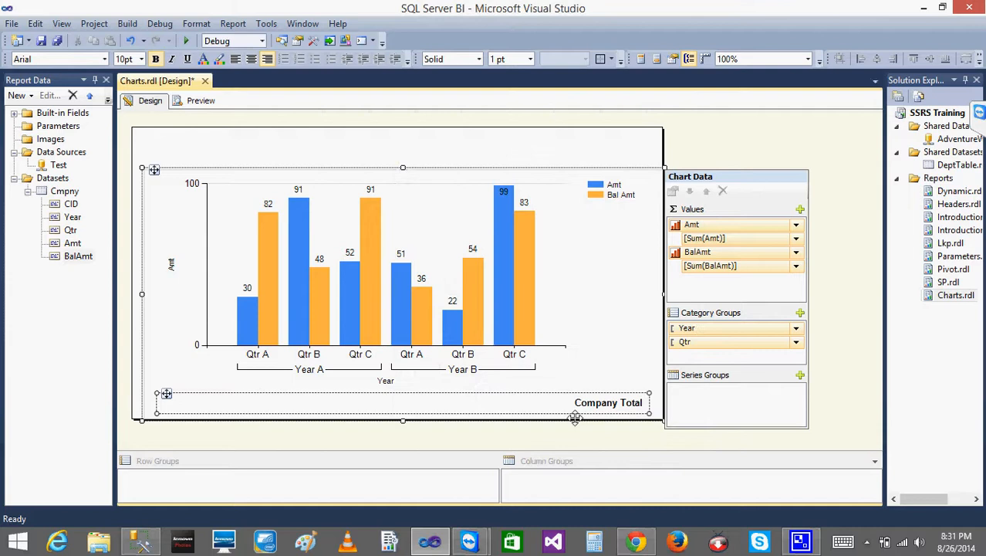
# - Set the Company Total title's position to the bottom center of the chart in its title properties
pyautogui.click(523, 405)
pyautogui.rightClick(523, 405)
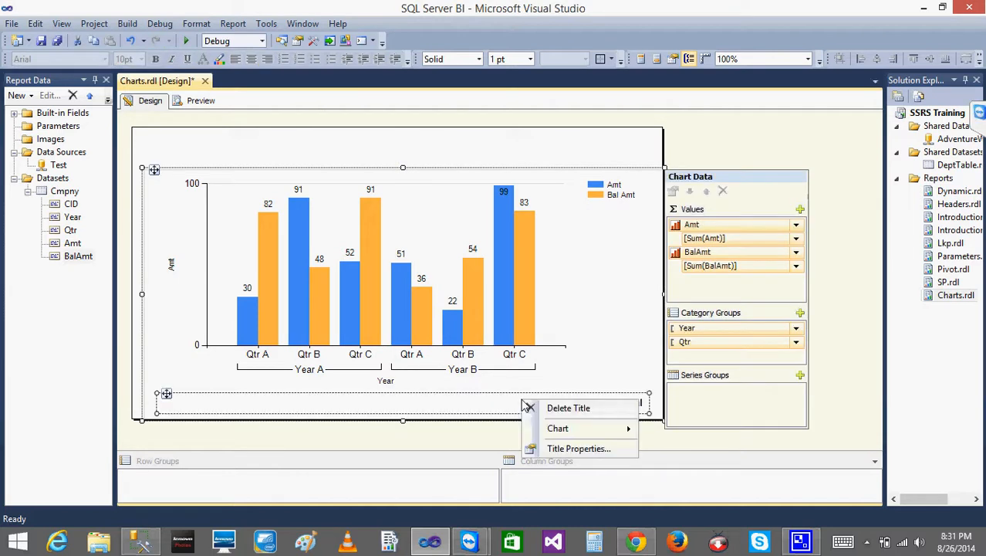
pyautogui.click(560, 448)
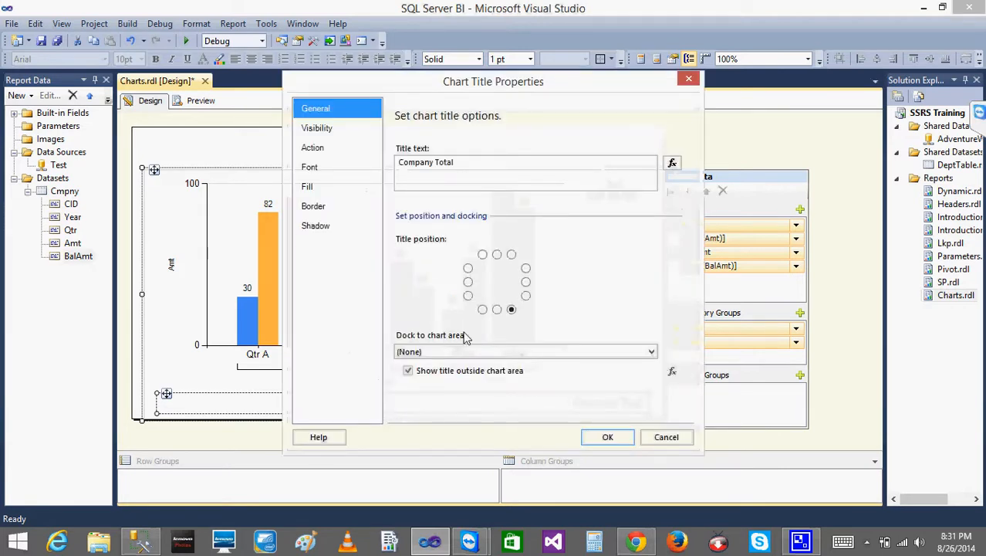
pyautogui.click(497, 310)
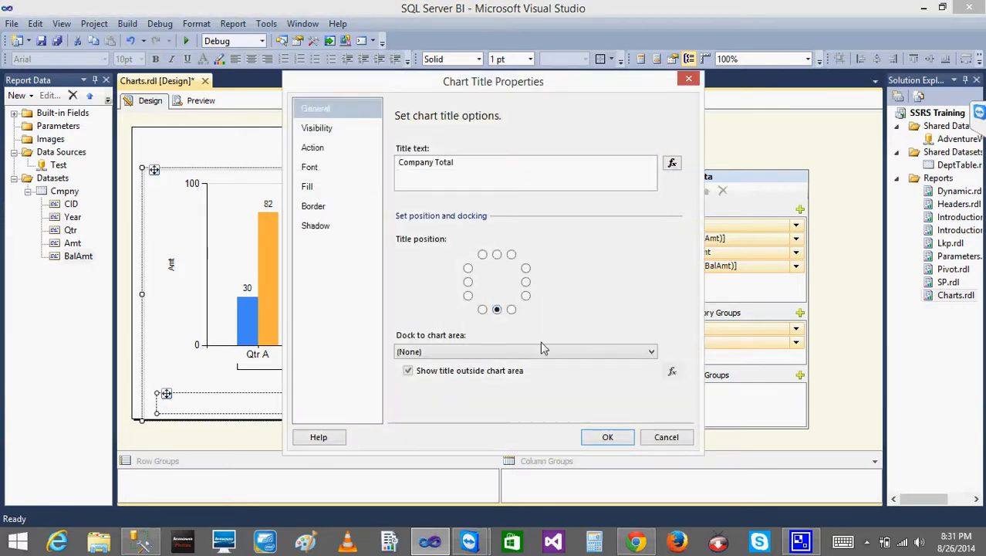
pyautogui.click(609, 438)
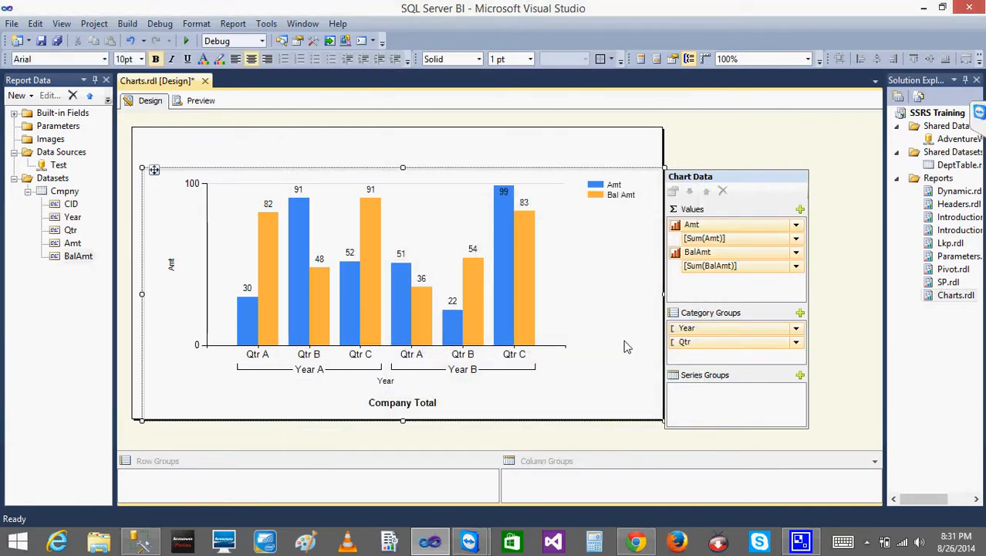
# - Set the chart legend's position to the lower end of the chart's left side and preview the report
pyautogui.click(610, 199)
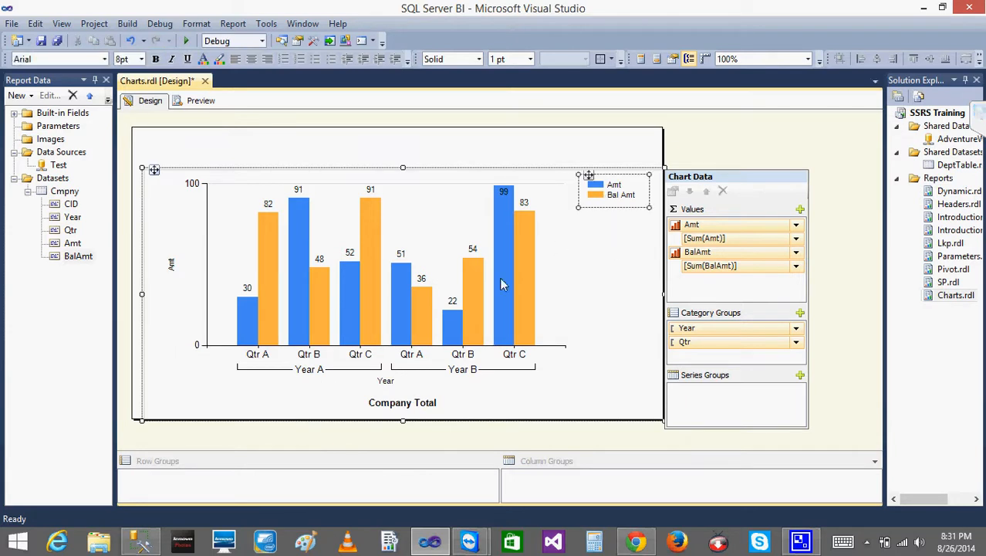
pyautogui.rightClick(591, 207)
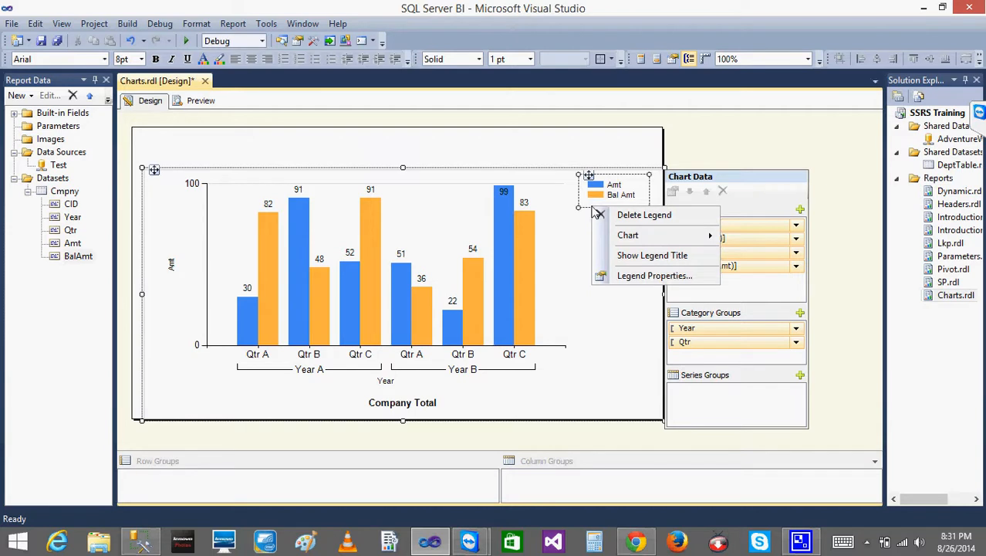
pyautogui.click(645, 276)
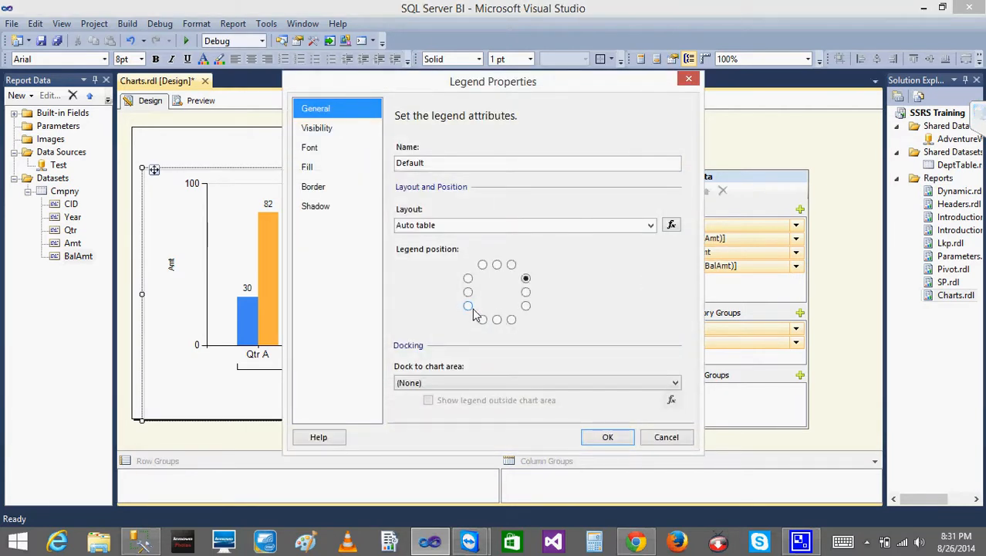
pyautogui.click(469, 306)
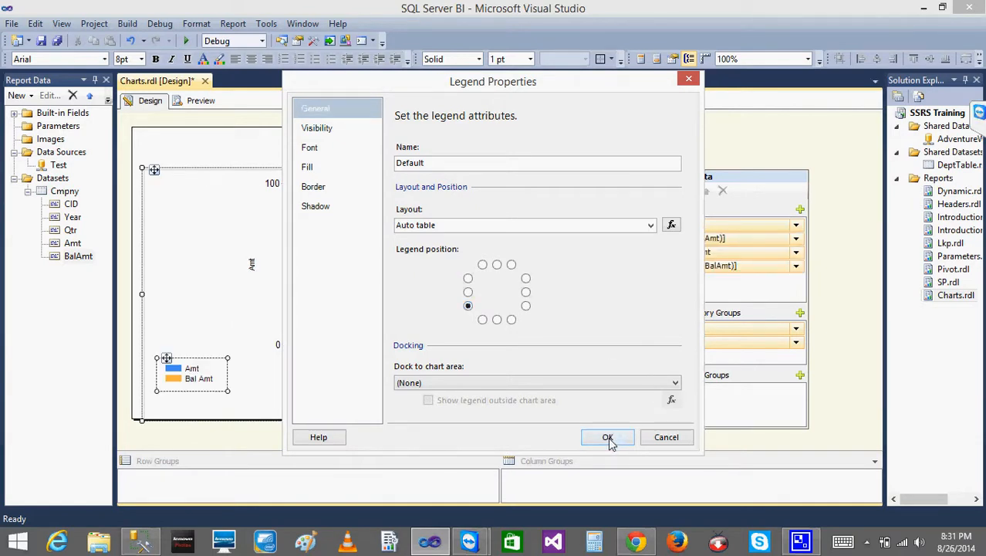
pyautogui.click(608, 437)
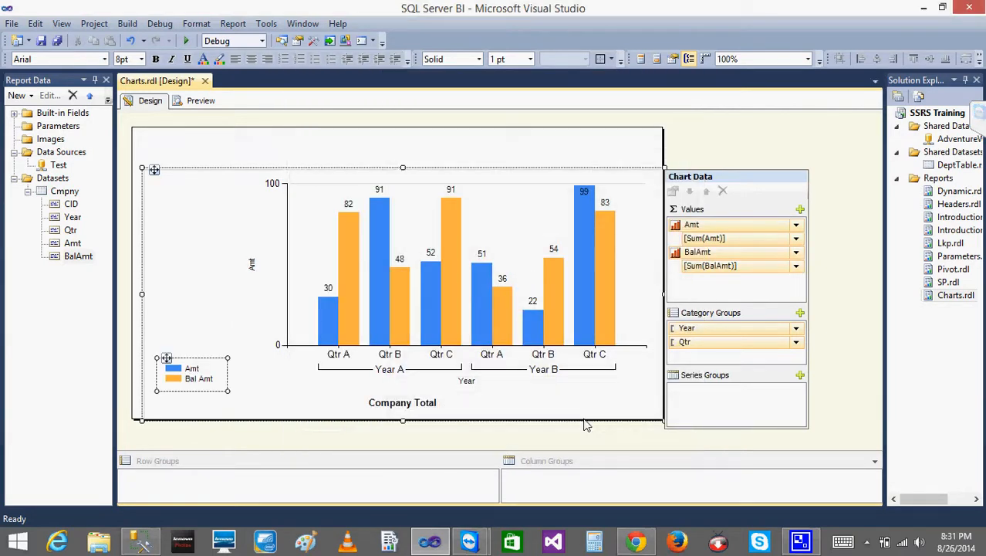
pyautogui.click(202, 108)
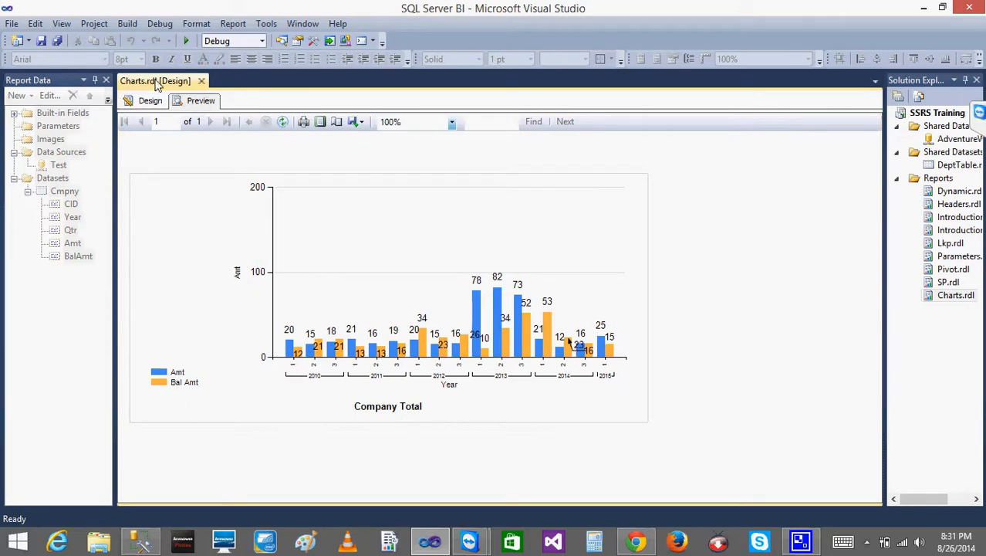
# - Return to the report design and open the properties of the whole chart
pyautogui.click(151, 101)
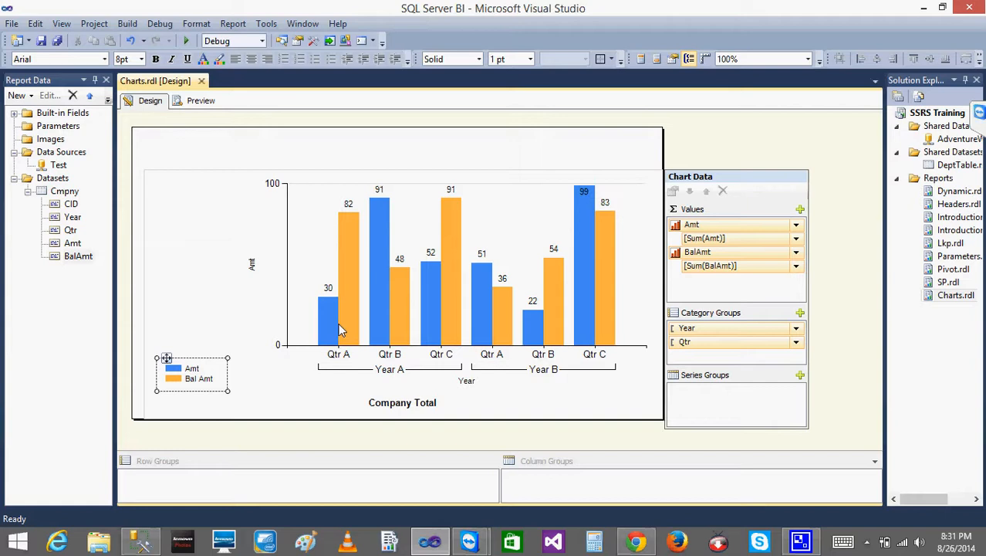
pyautogui.click(509, 164)
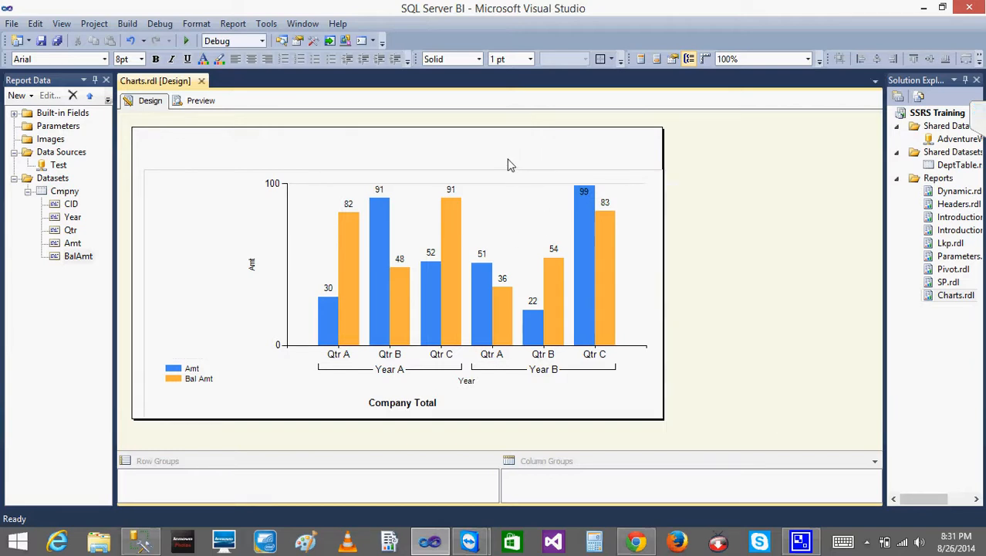
pyautogui.rightClick(509, 163)
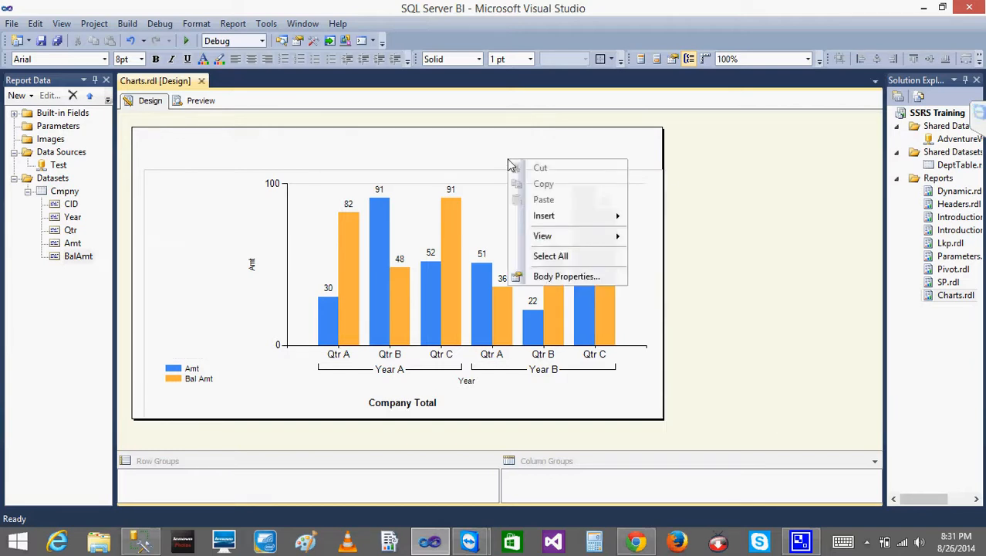
pyautogui.click(329, 178)
pyautogui.click(407, 147)
pyautogui.click(163, 221)
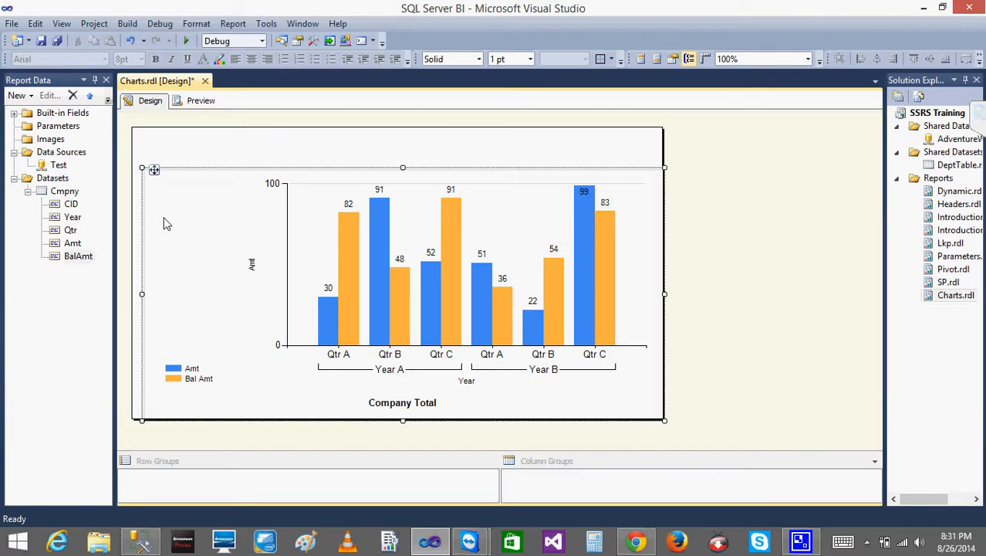
pyautogui.rightClick(164, 219)
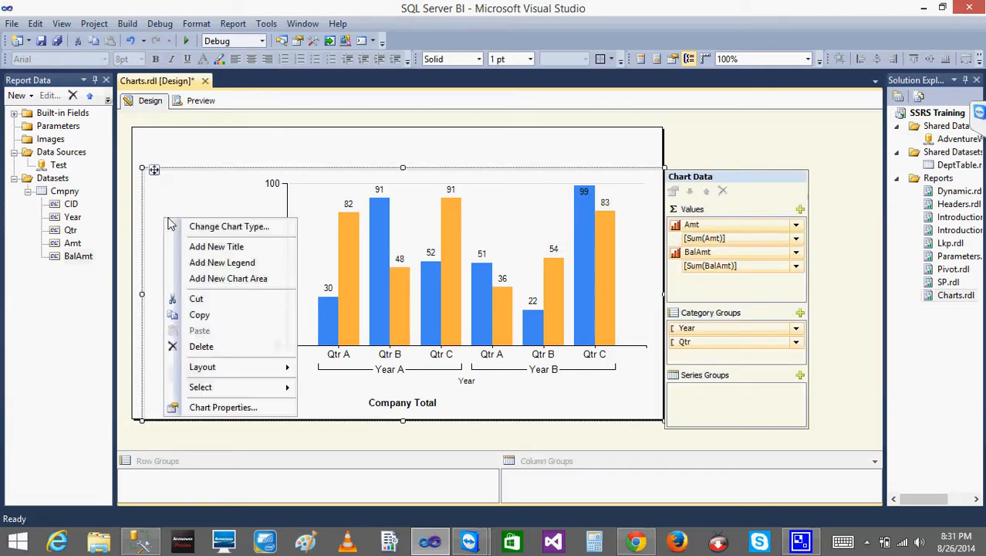
pyautogui.click(235, 407)
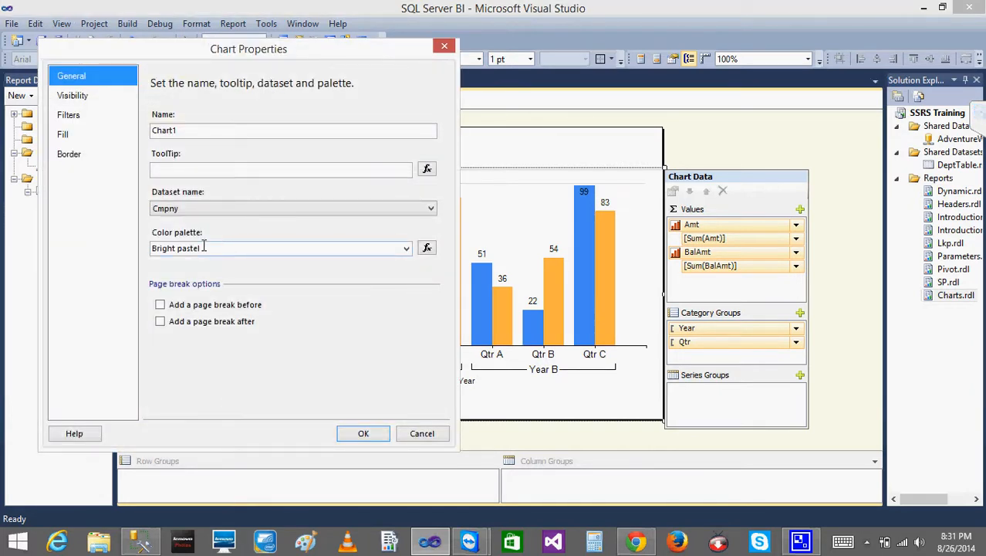
# - Try the Gray scale, Light and Earth tones color palettes on the chart
pyautogui.click(406, 247)
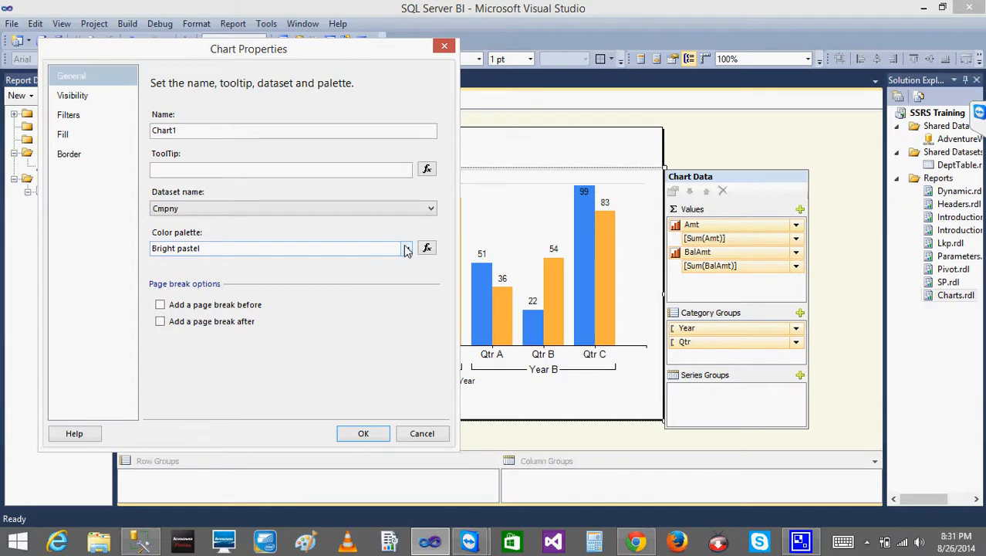
pyautogui.click(324, 60)
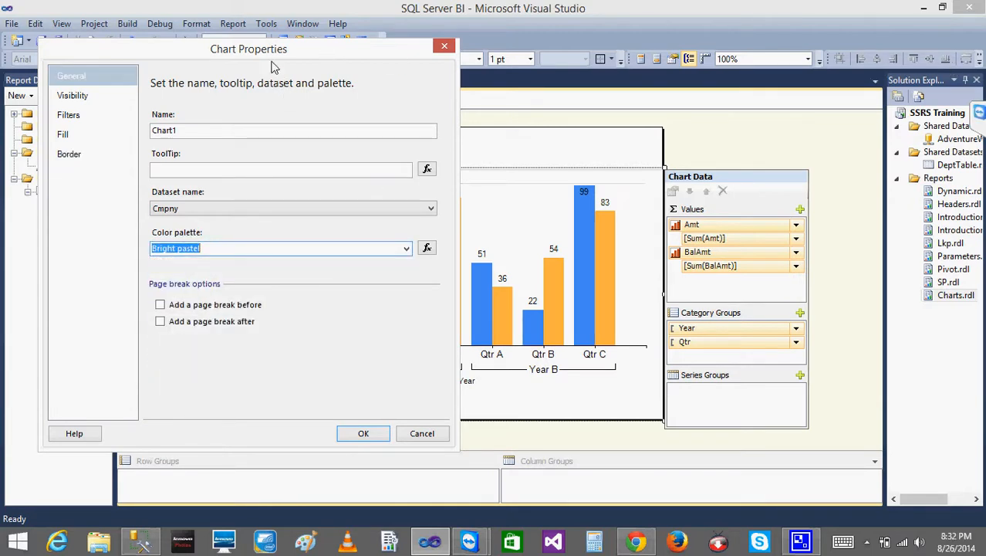
pyautogui.moveTo(249, 61); pyautogui.dragTo(145, 55)
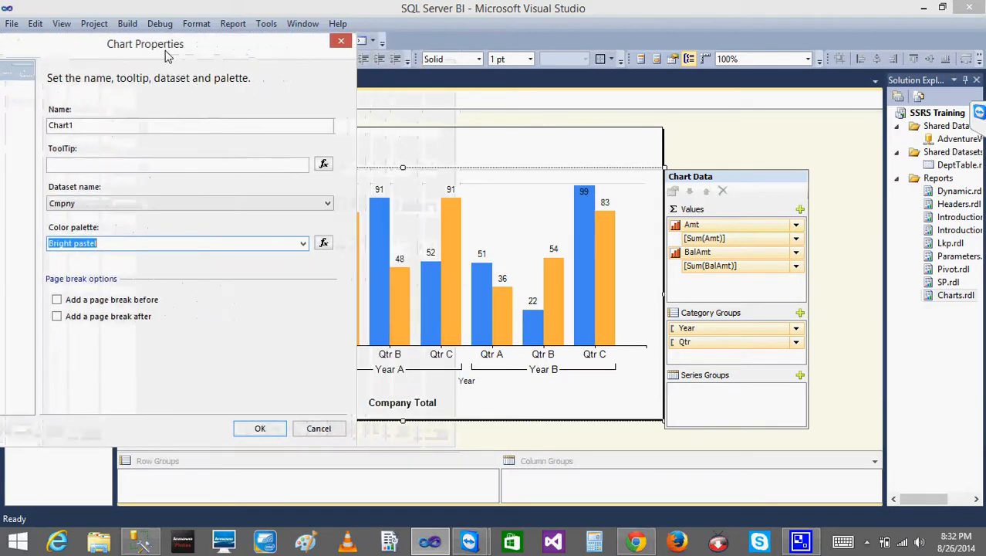
pyautogui.click(303, 244)
pyautogui.click(216, 286)
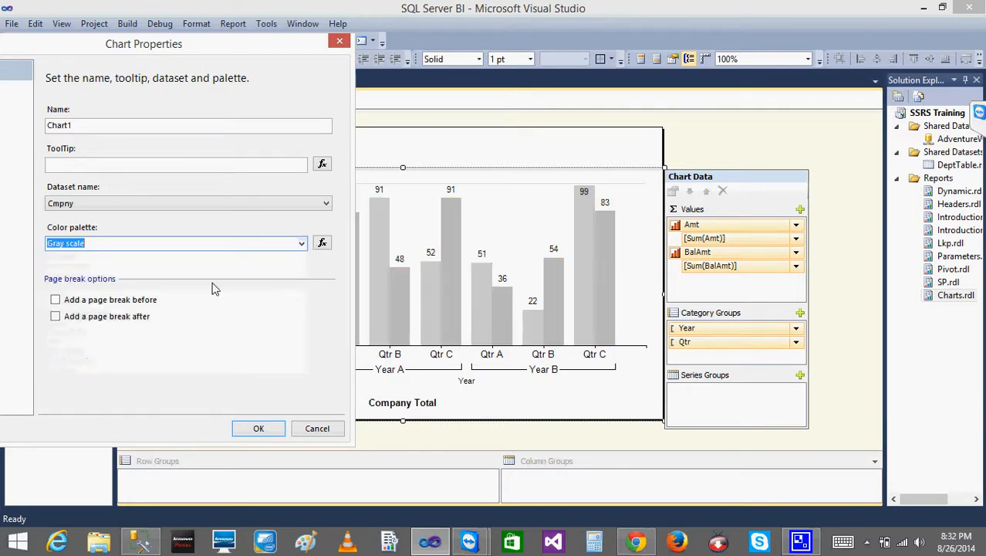
pyautogui.click(304, 244)
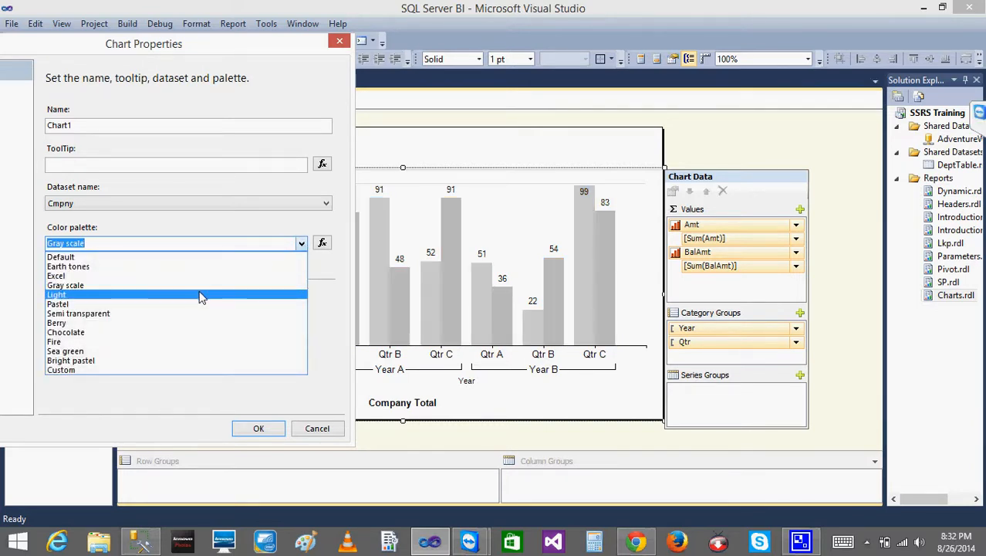
pyautogui.click(204, 291)
pyautogui.click(302, 243)
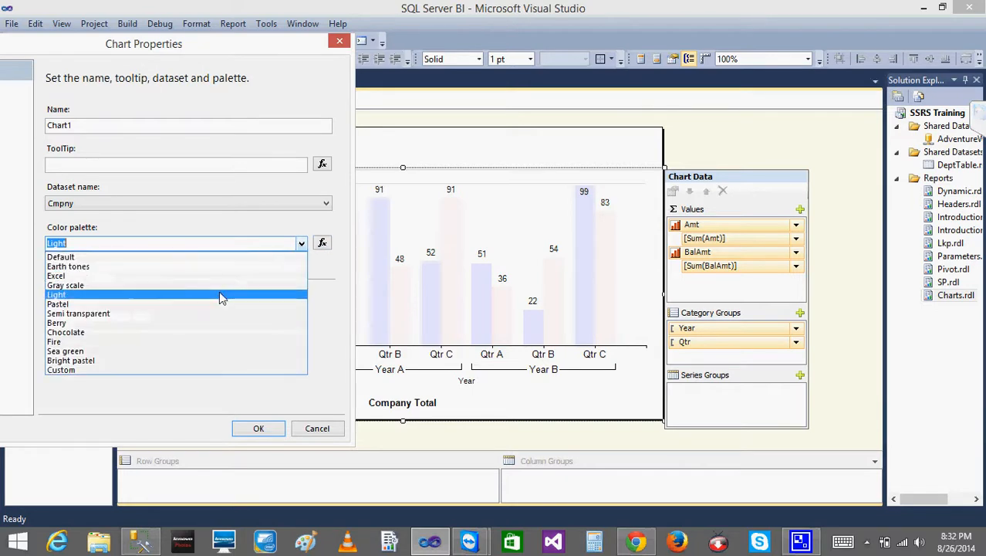
pyautogui.click(191, 266)
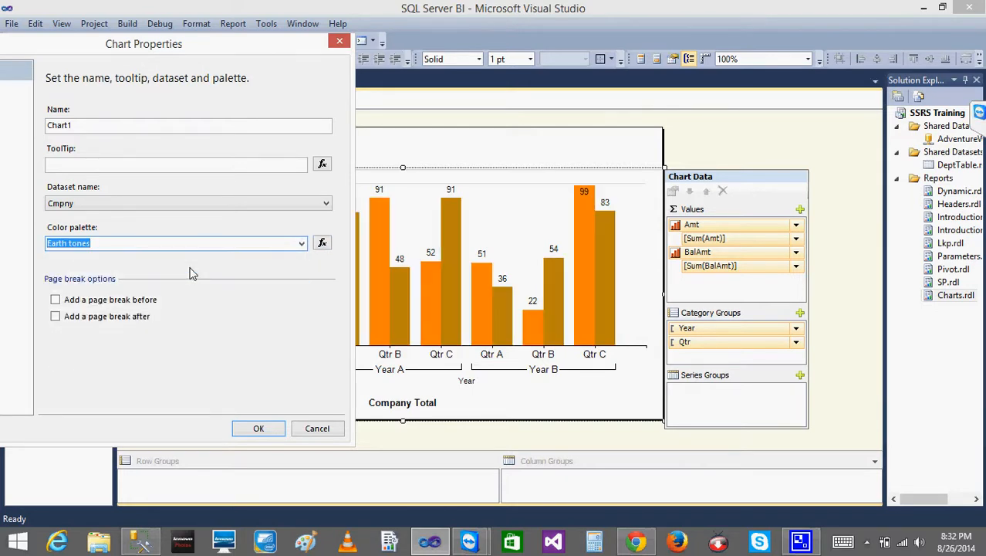
# - Try the Fire color palette on the chart, then apply Sea green
pyautogui.click(302, 243)
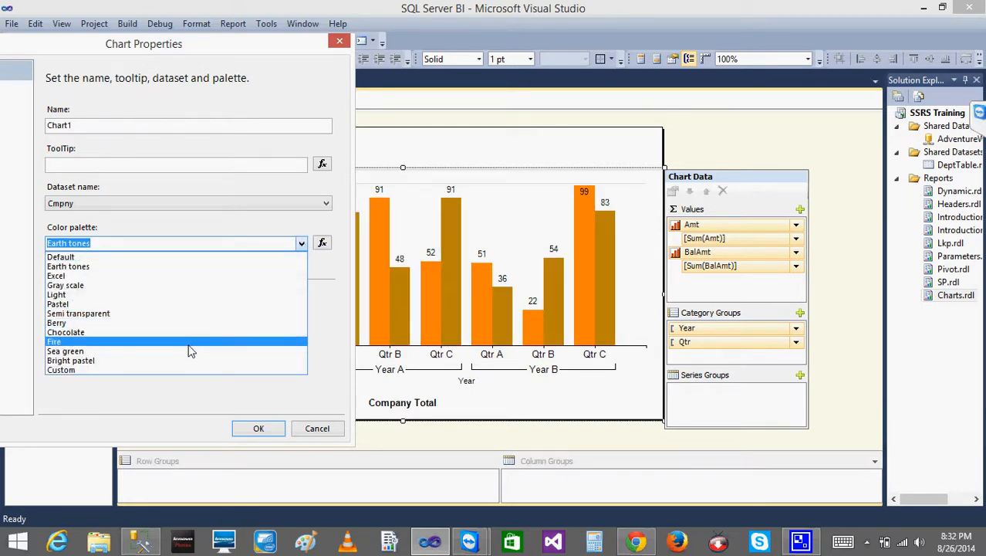
pyautogui.click(190, 343)
pyautogui.click(302, 243)
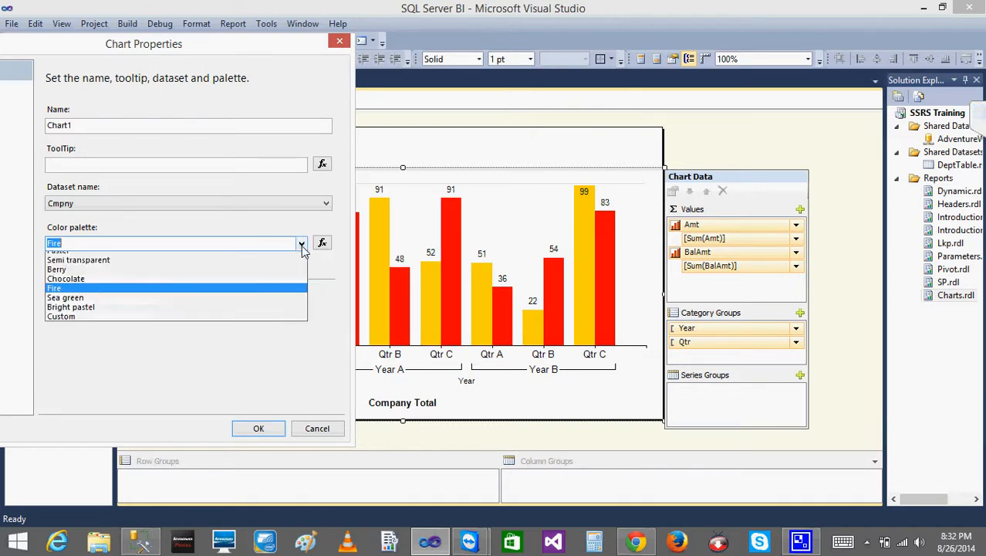
pyautogui.click(234, 351)
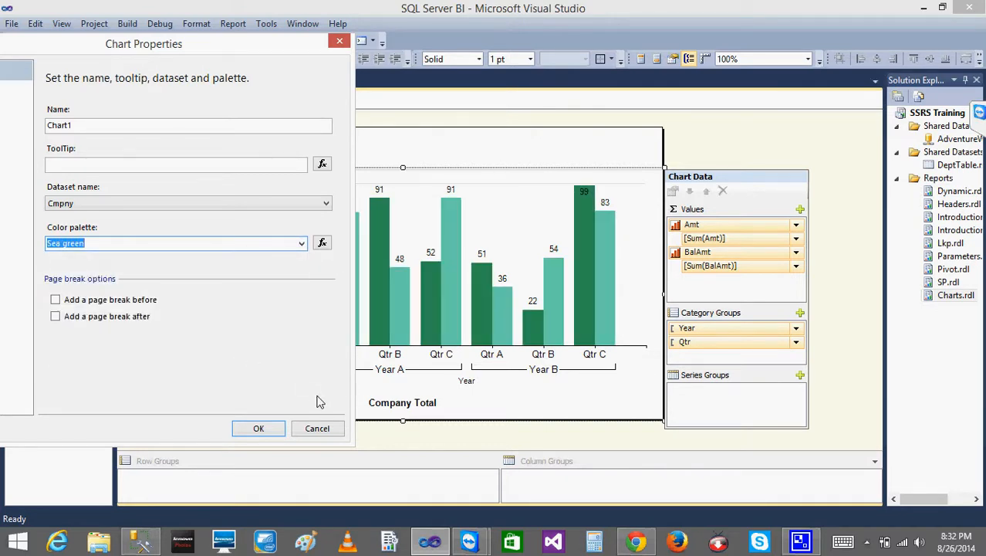
pyautogui.click(263, 429)
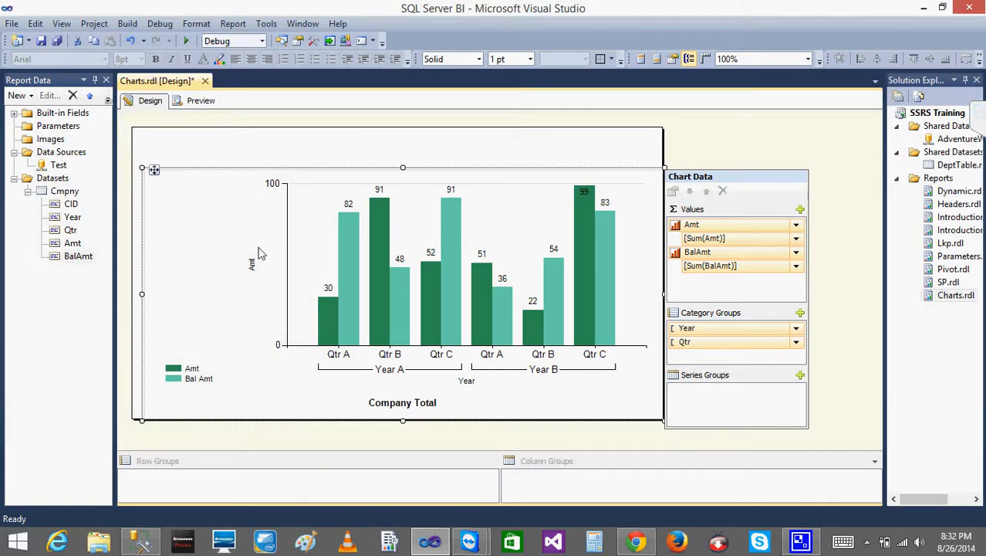
# - Show the Properties window for the selected chart and widen it
pyautogui.rightClick(157, 253)
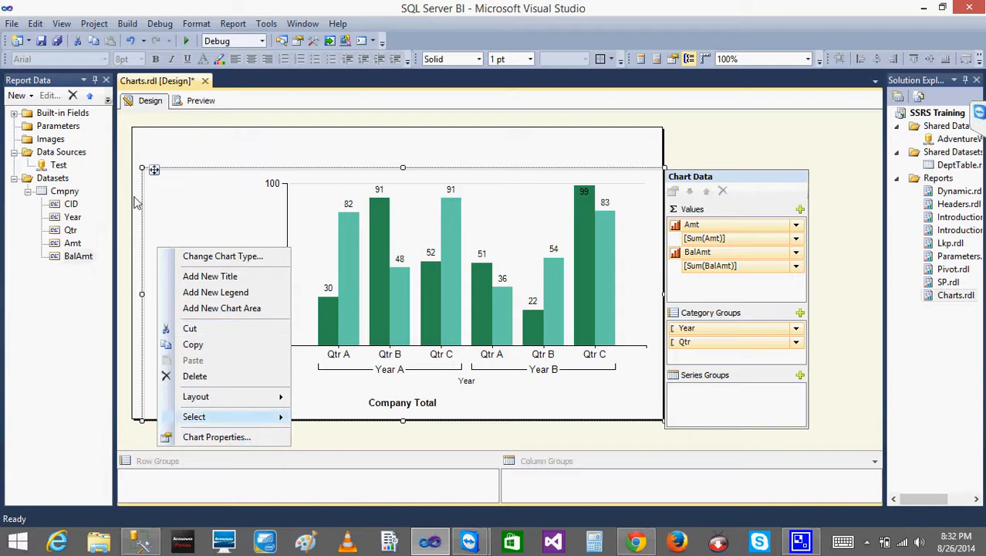
pyautogui.click(185, 222)
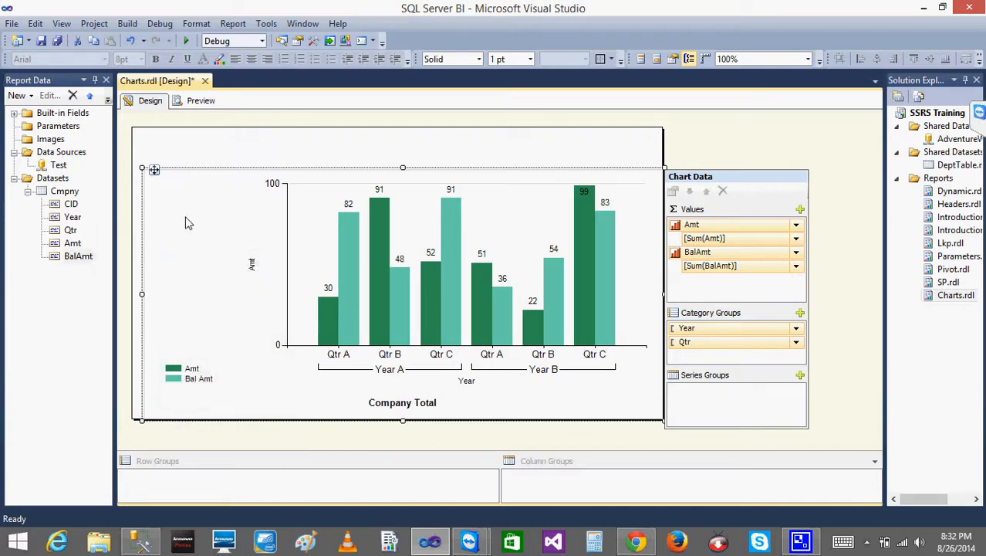
pyautogui.click(61, 25)
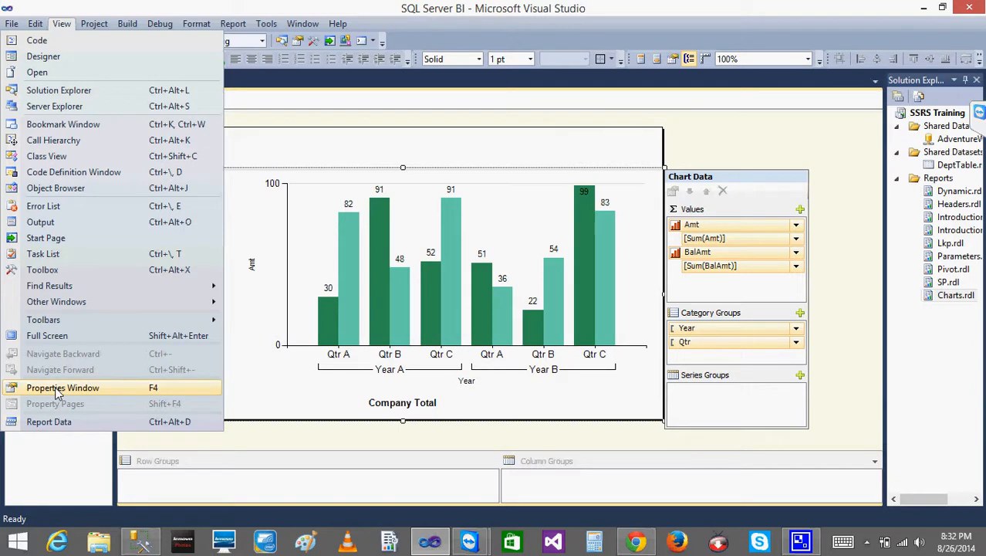
pyautogui.click(61, 387)
pyautogui.moveTo(885, 279); pyautogui.dragTo(668, 280)
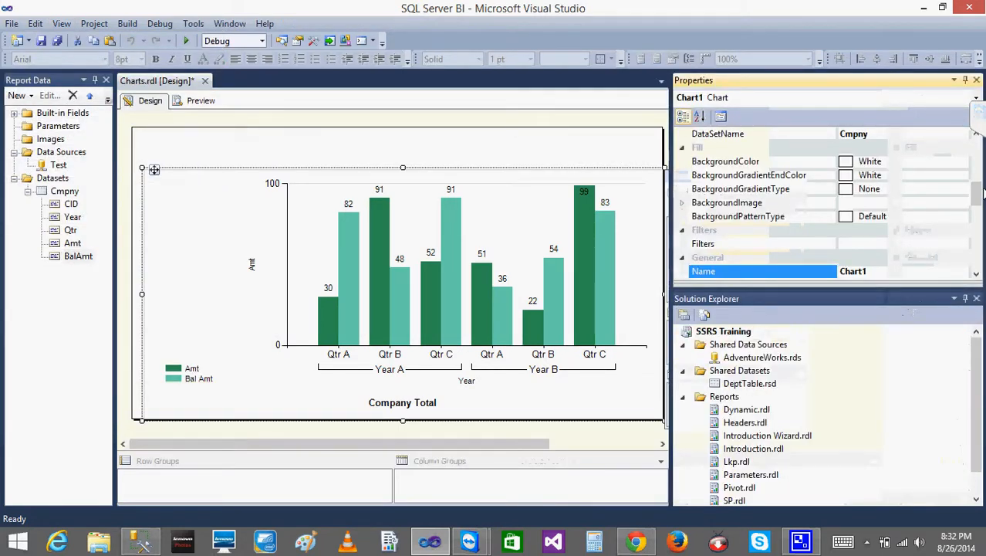
# - Set the chart's Palette property to Custom
pyautogui.scroll(4, 979, 182)
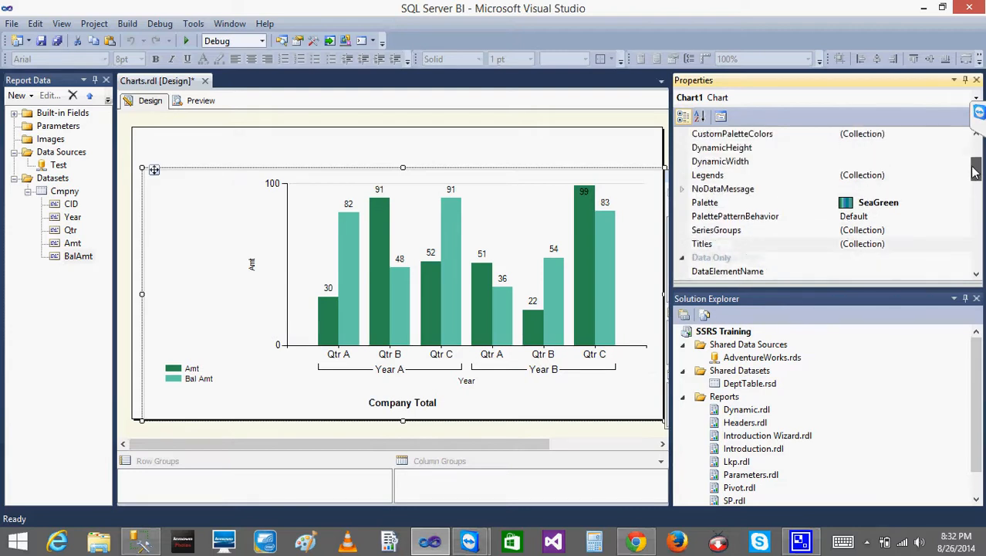
pyautogui.scroll(1, 977, 171)
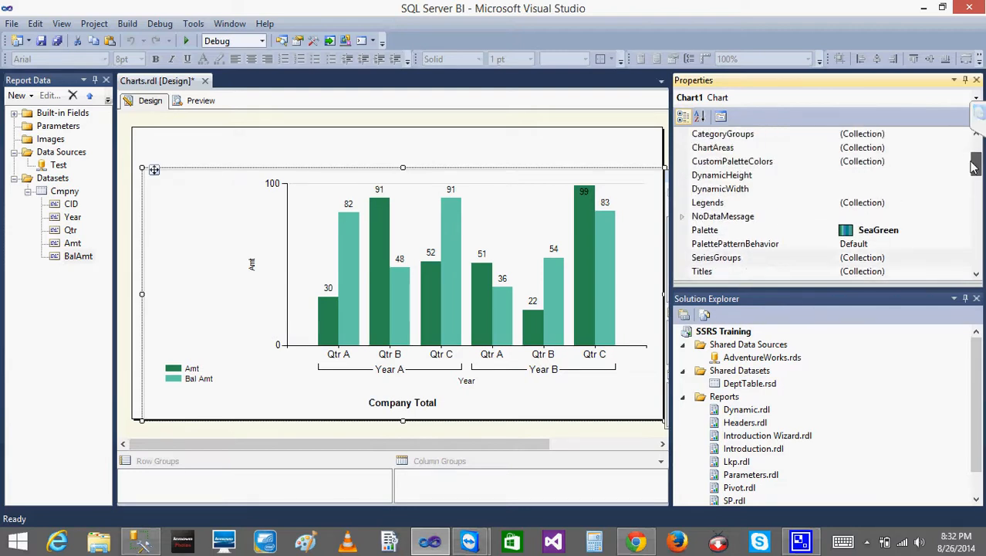
pyautogui.click(901, 230)
pyautogui.click(963, 231)
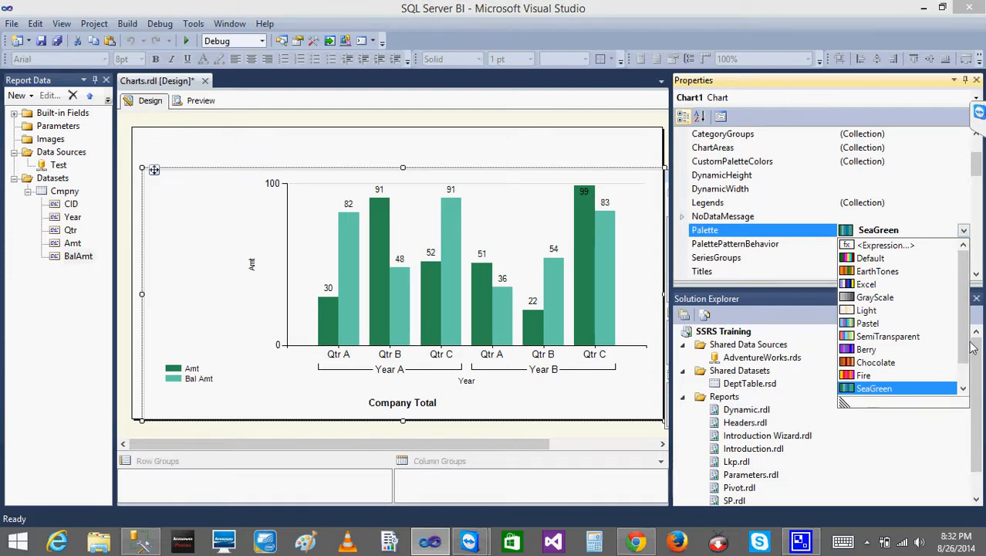
pyautogui.scroll(-1, 888, 400)
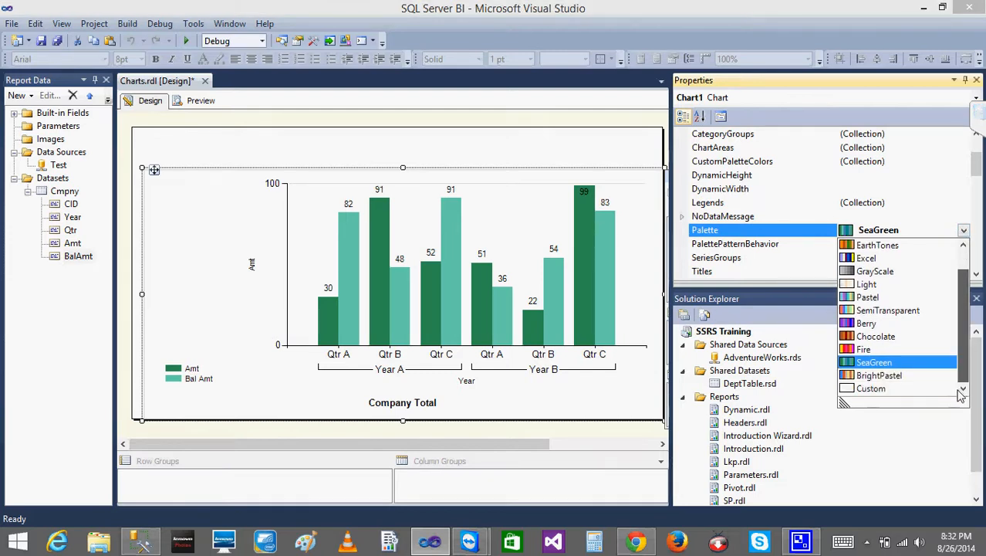
pyautogui.click(883, 387)
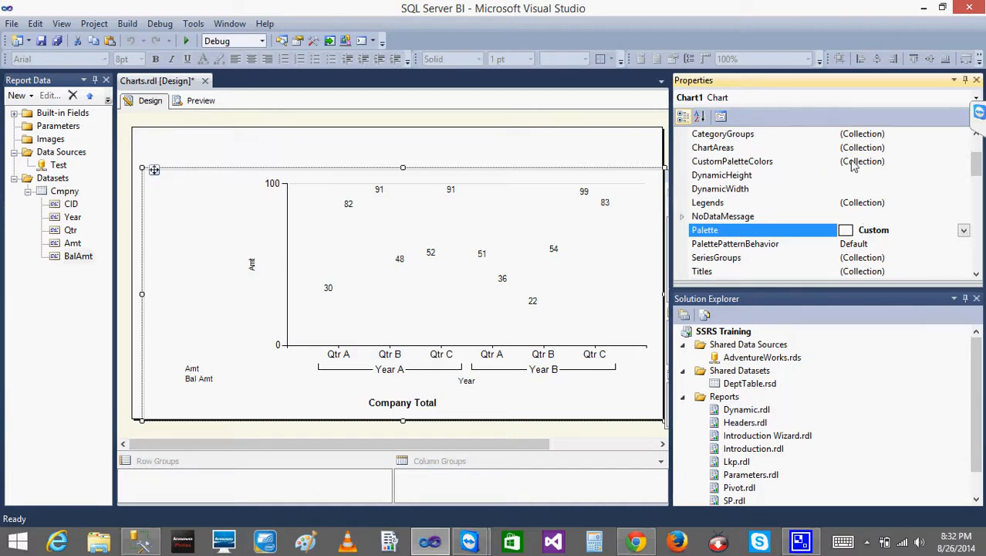
# - Edit the chart's CustomPaletteColors collection and add Blue as its first color
pyautogui.click(880, 162)
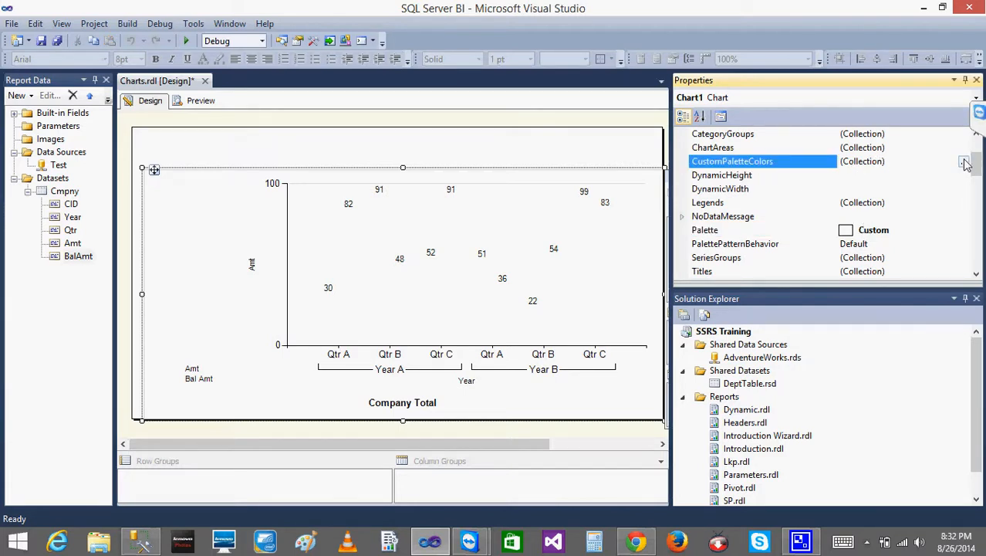
pyautogui.click(965, 162)
pyautogui.moveTo(524, 128); pyautogui.dragTo(850, 119)
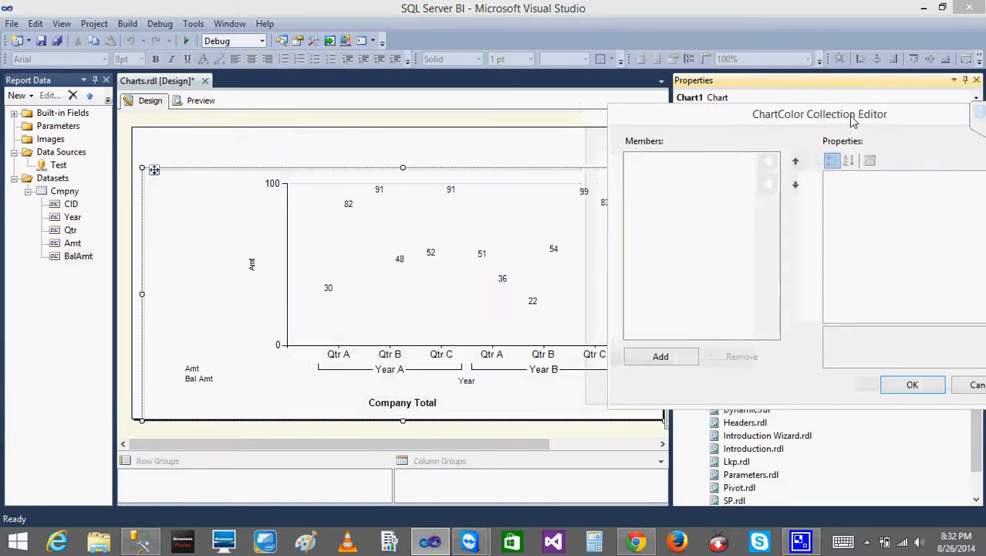
pyautogui.click(660, 360)
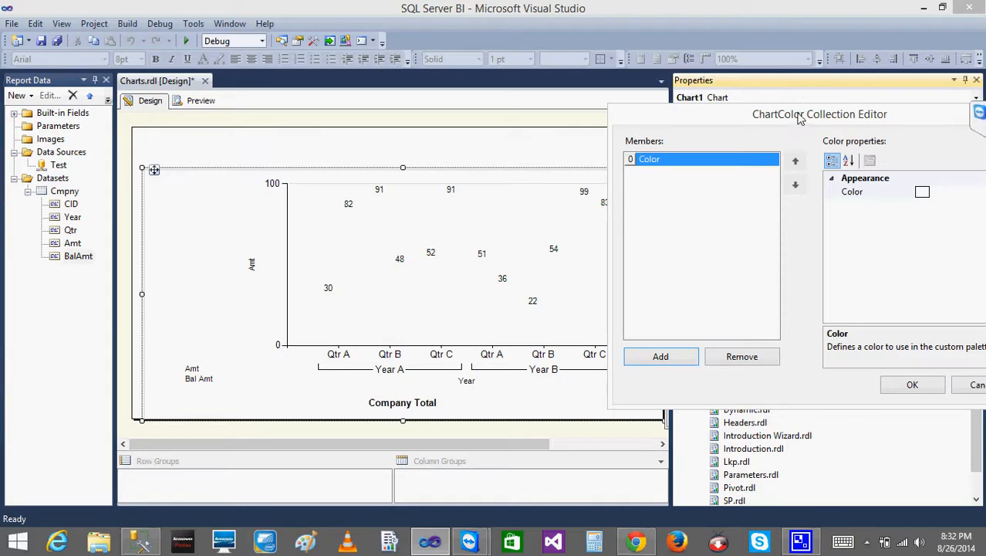
pyautogui.moveTo(799, 118); pyautogui.dragTo(659, 115)
pyautogui.click(807, 191)
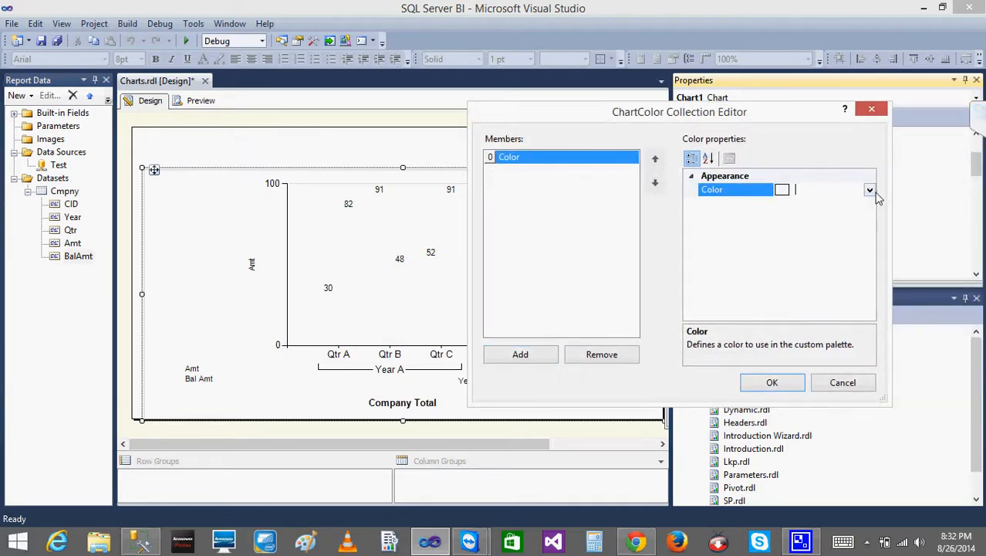
pyautogui.click(870, 193)
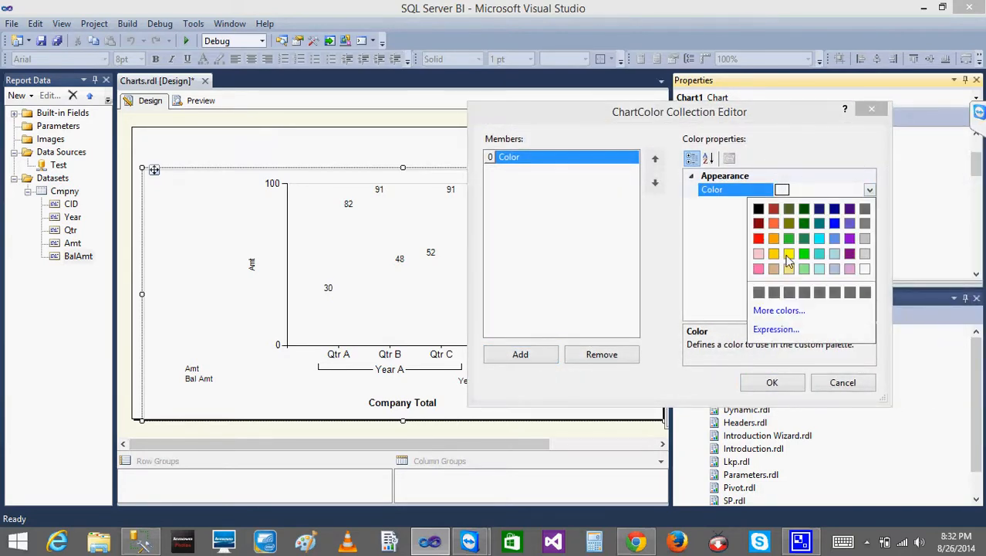
pyautogui.click(834, 224)
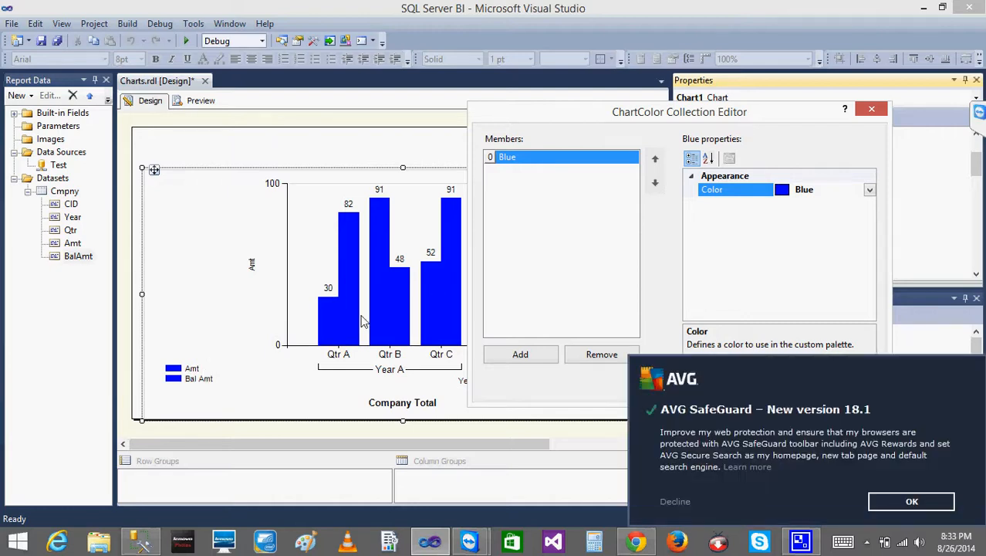
# - Accept the AVG SafeGuard update and postpone the browser relaunch reminder by 1 hour
pyautogui.click(913, 503)
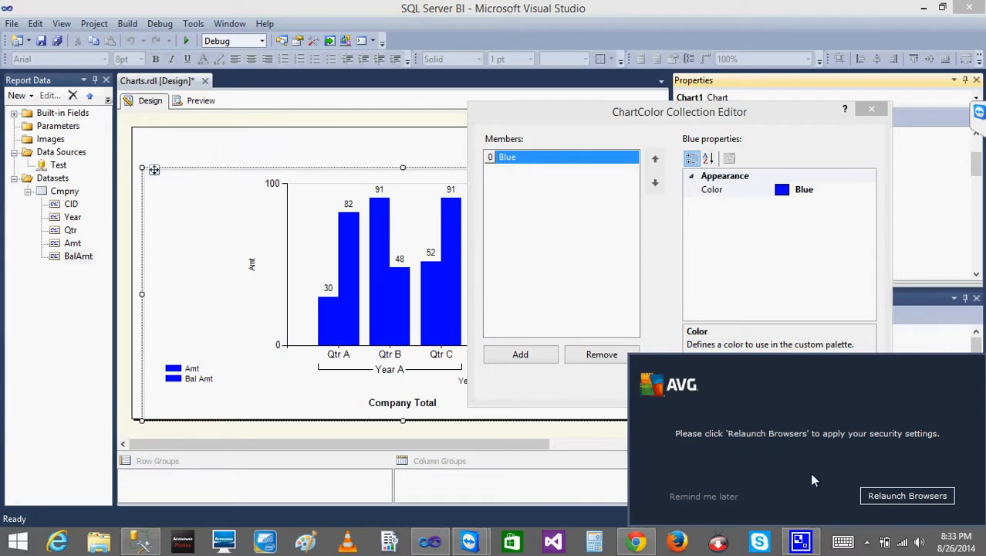
pyautogui.click(695, 497)
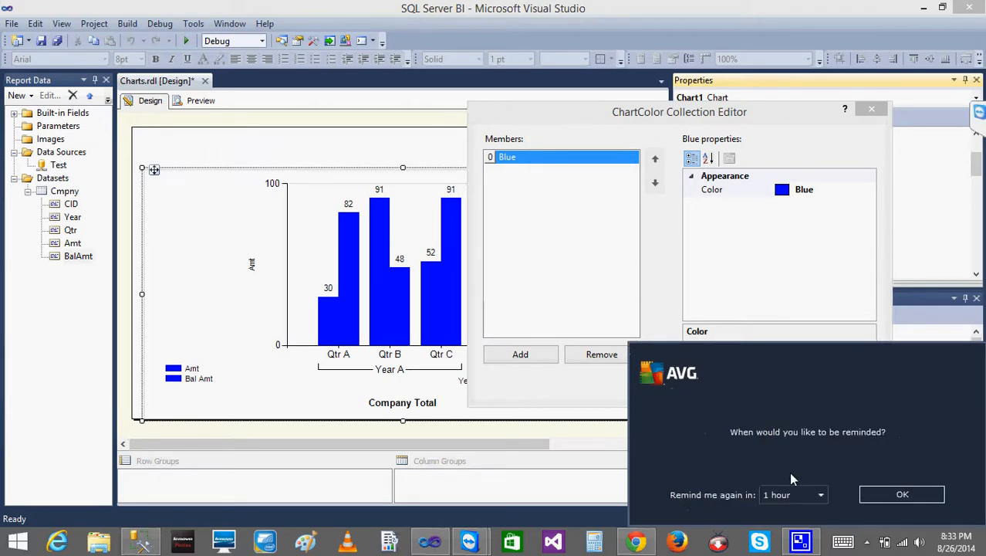
pyautogui.click(902, 494)
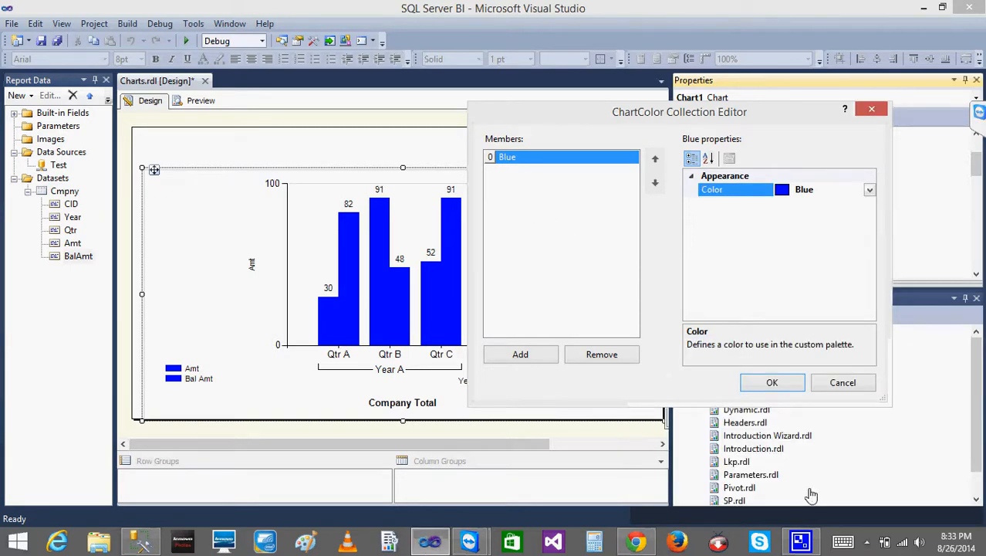
# - Add olive as the second custom palette color and apply the color collection
pyautogui.click(525, 356)
pyautogui.click(846, 193)
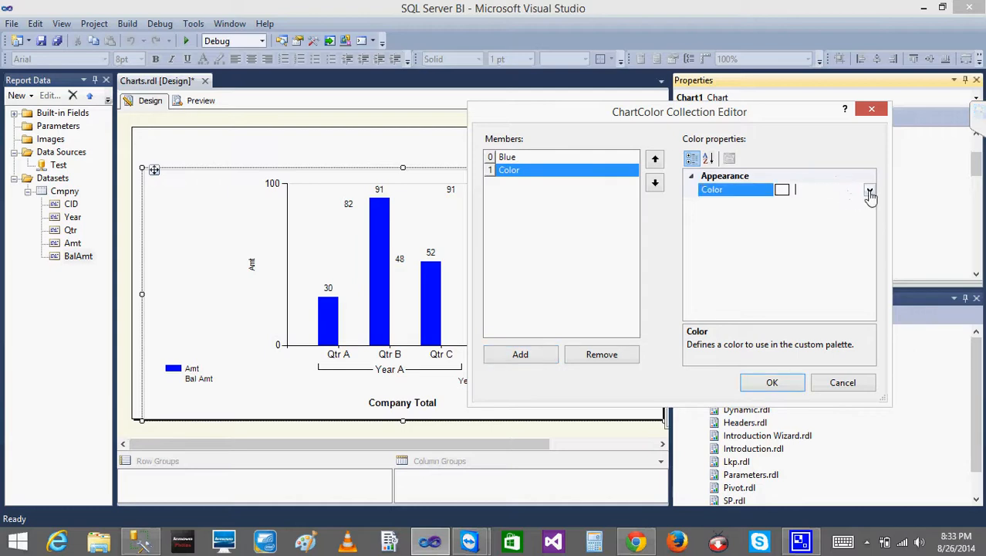
pyautogui.click(870, 191)
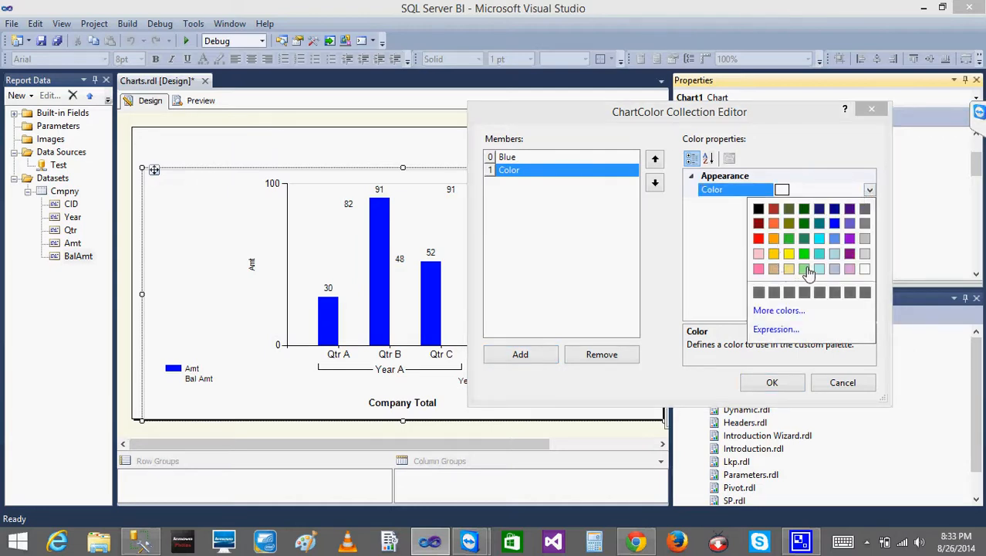
pyautogui.click(789, 223)
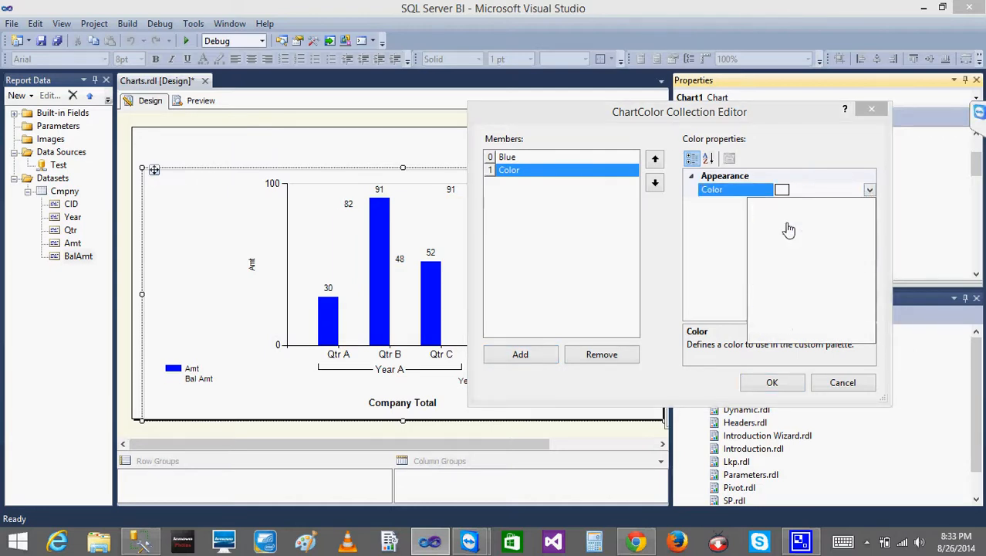
pyautogui.click(766, 383)
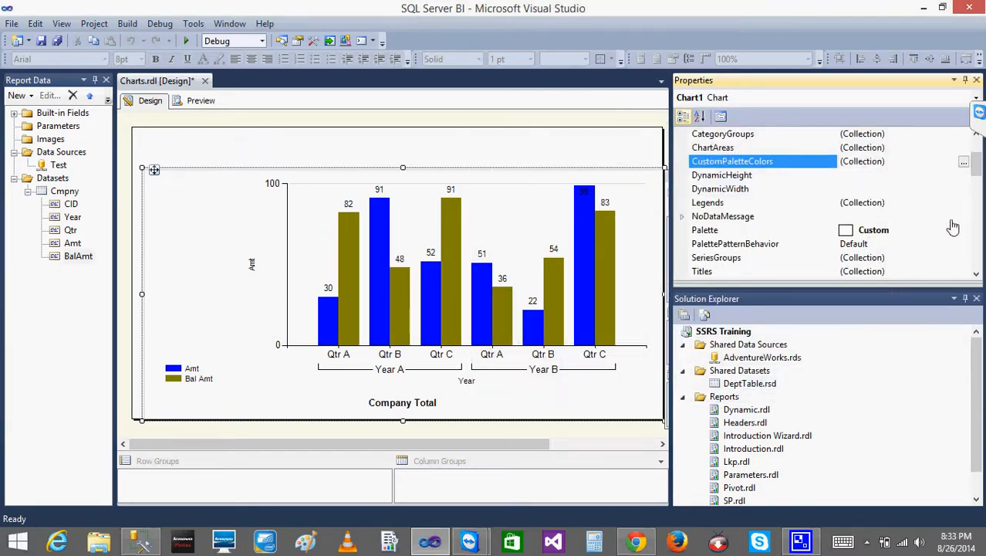
# - Preview the report with the custom palette colors and return to its design
pyautogui.click(242, 158)
pyautogui.click(196, 105)
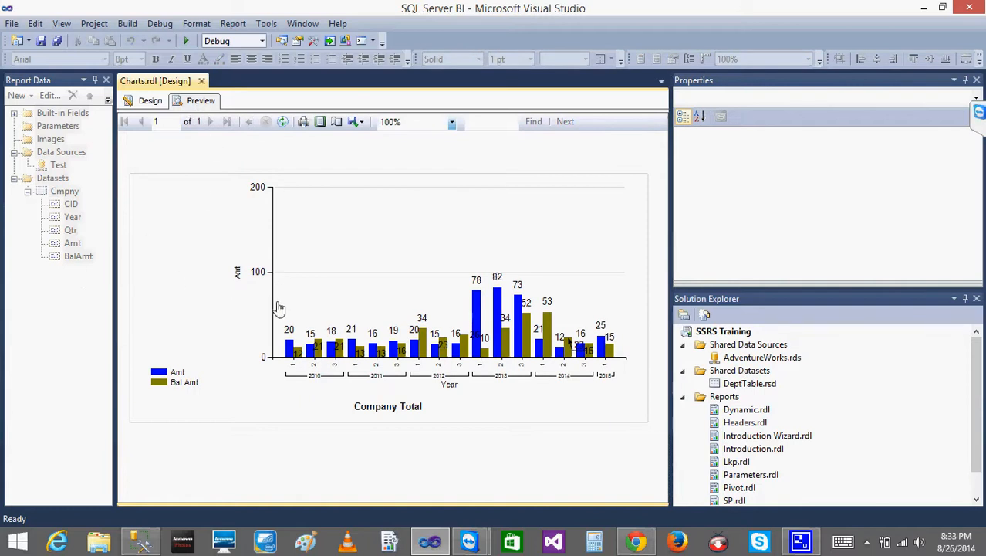
pyautogui.click(149, 101)
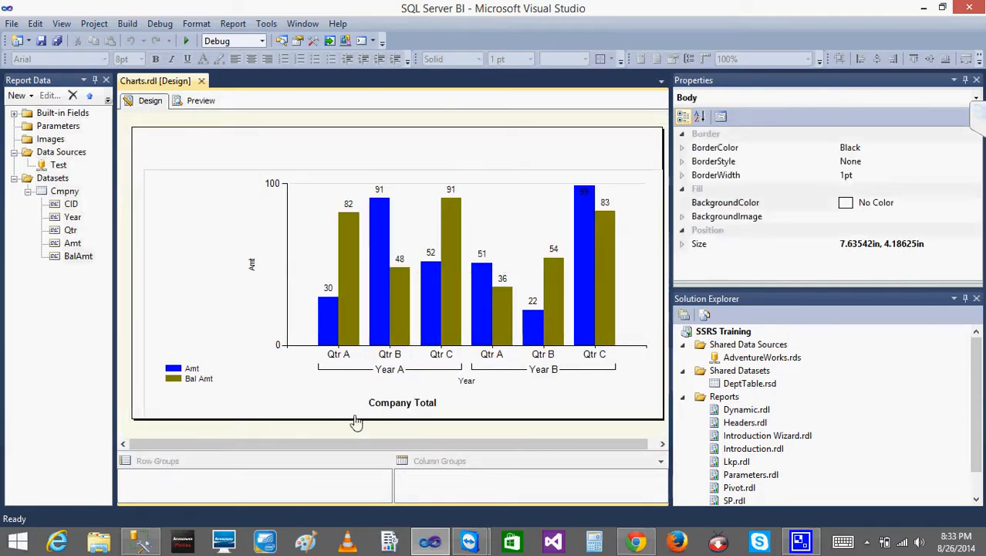
# - Widen the design area, then delete the Year category group from the chart and preview the report
pyautogui.moveTo(326, 450); pyautogui.dragTo(449, 459)
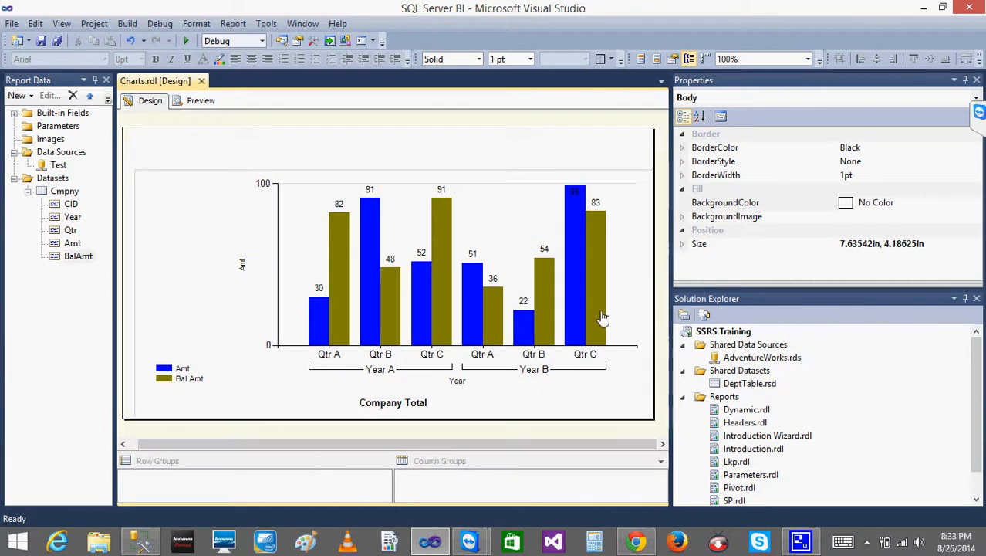
pyautogui.moveTo(671, 289); pyautogui.dragTo(894, 286)
pyautogui.click(601, 284)
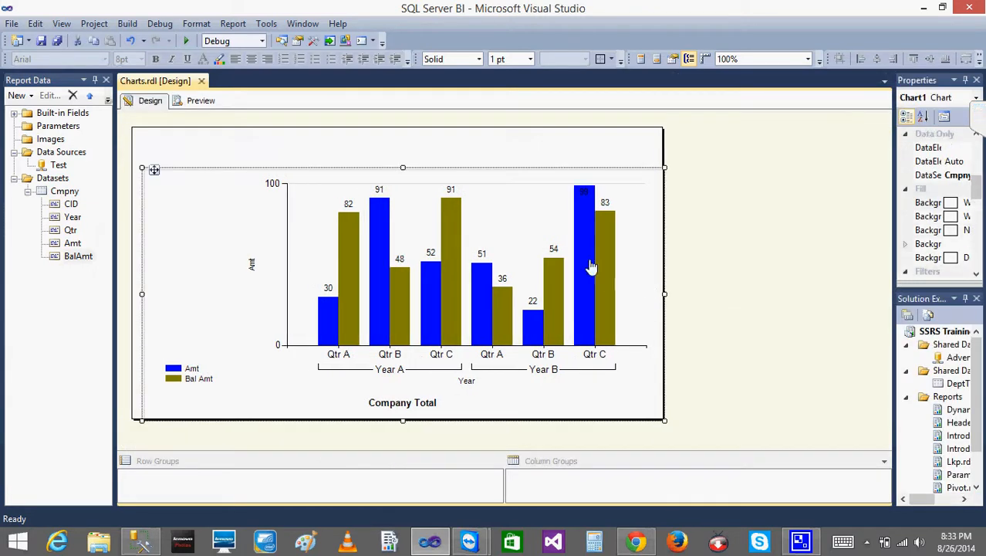
pyautogui.click(608, 287)
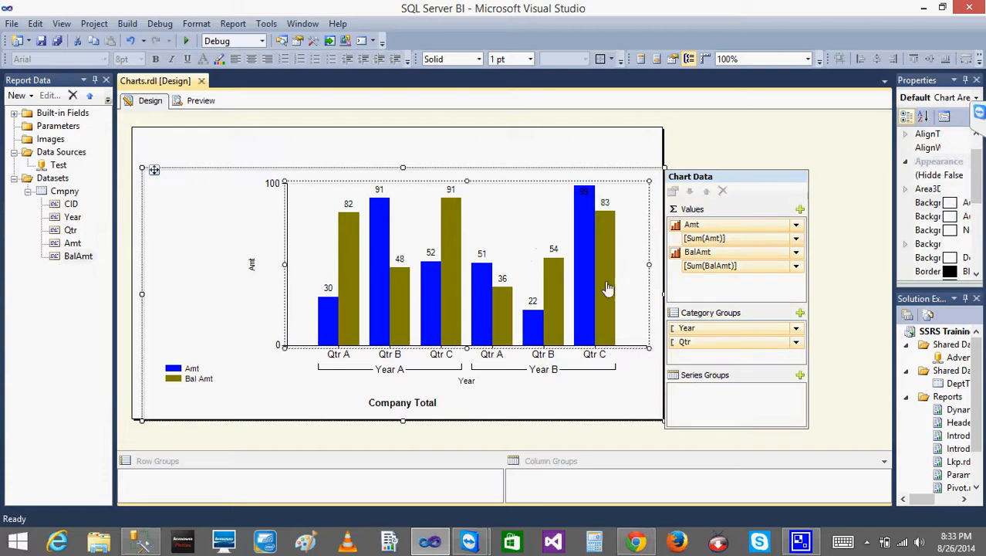
pyautogui.rightClick(697, 328)
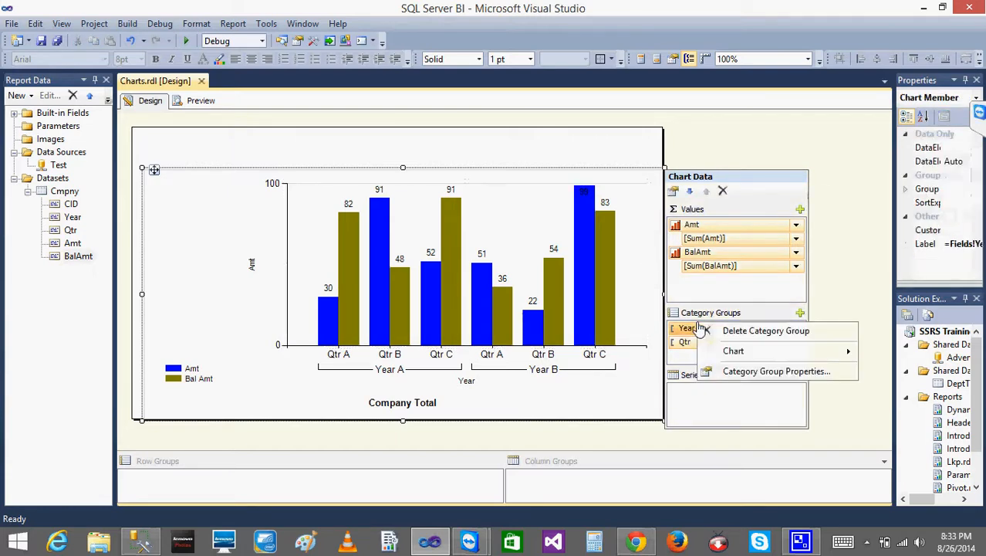
pyautogui.click(741, 332)
pyautogui.click(200, 101)
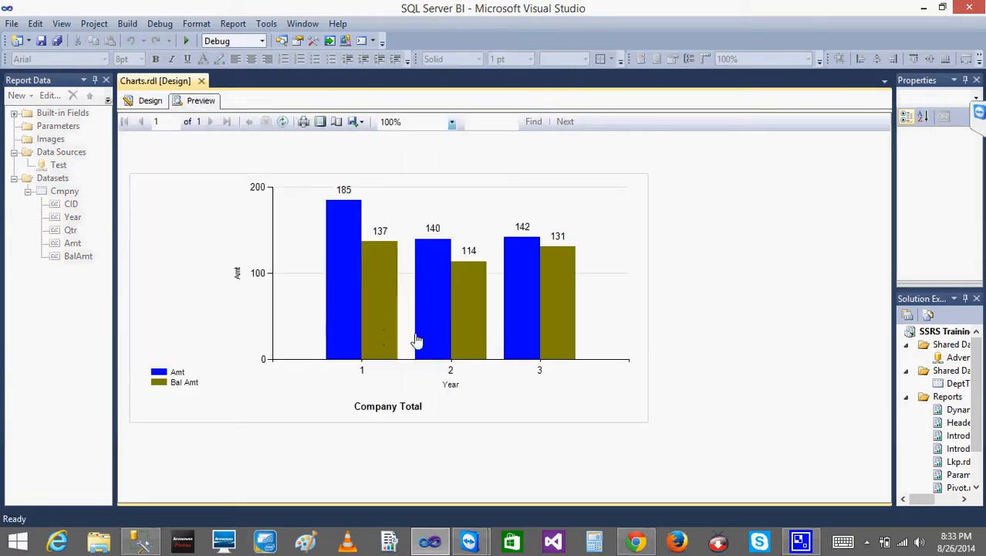
# - Return to the report design, add Year as a series group of the chart and preview the report
pyautogui.click(146, 101)
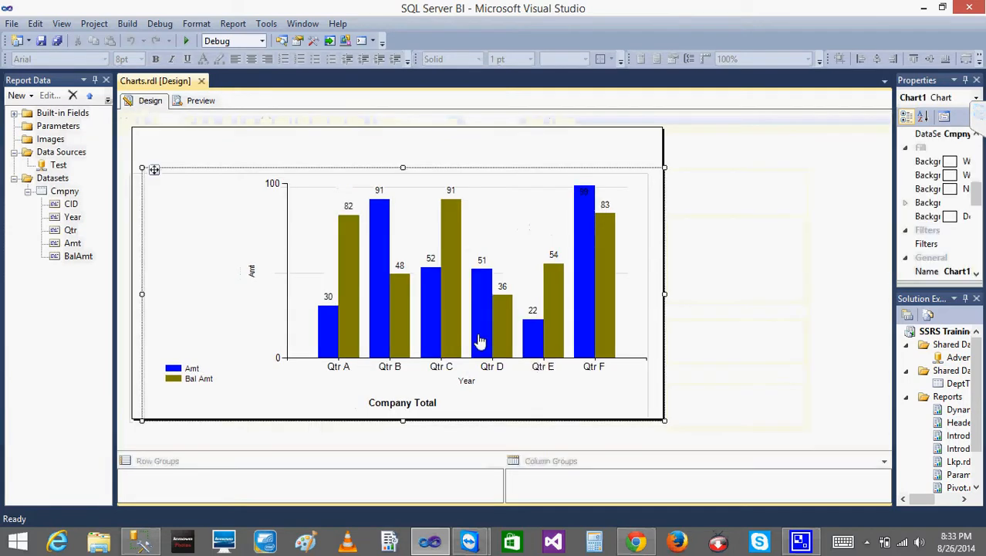
pyautogui.click(476, 338)
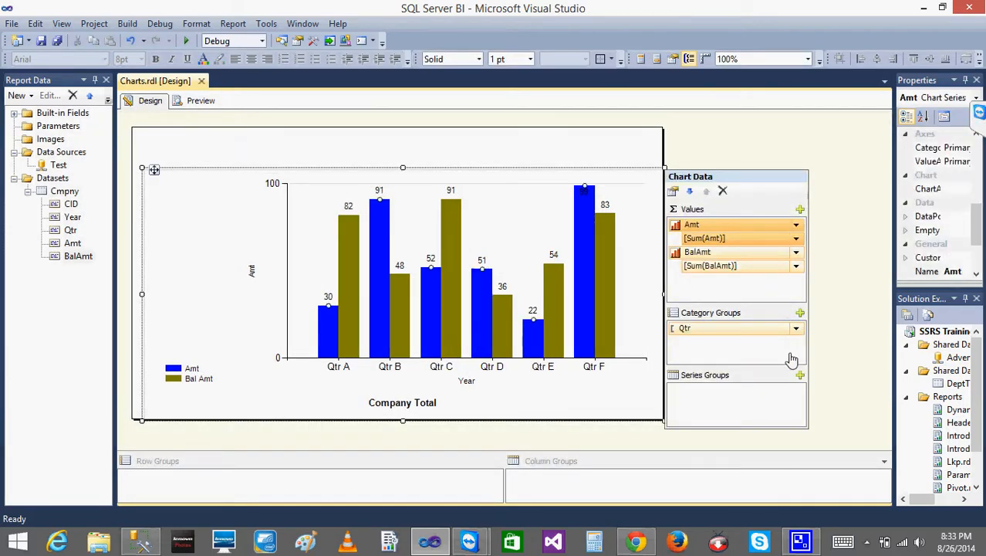
pyautogui.click(801, 376)
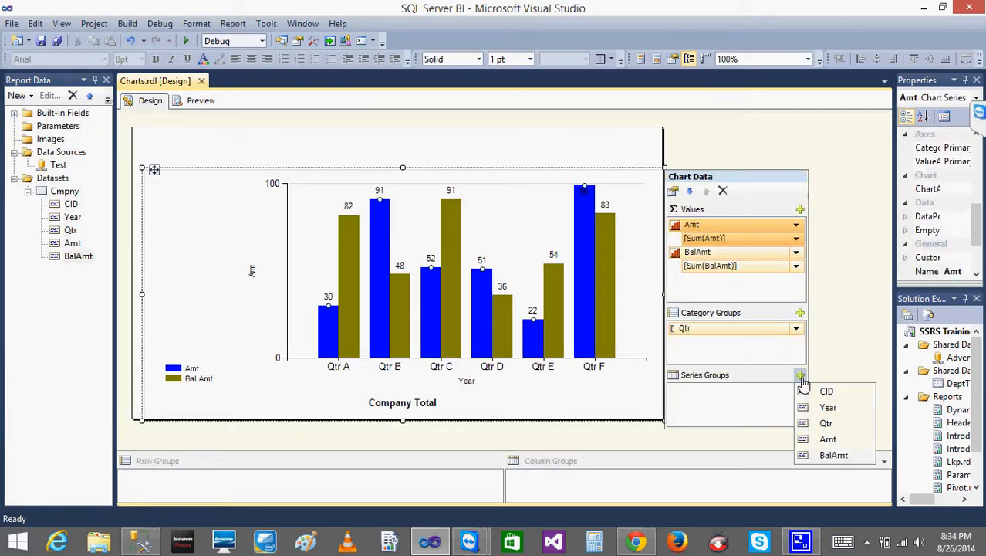
pyautogui.click(824, 409)
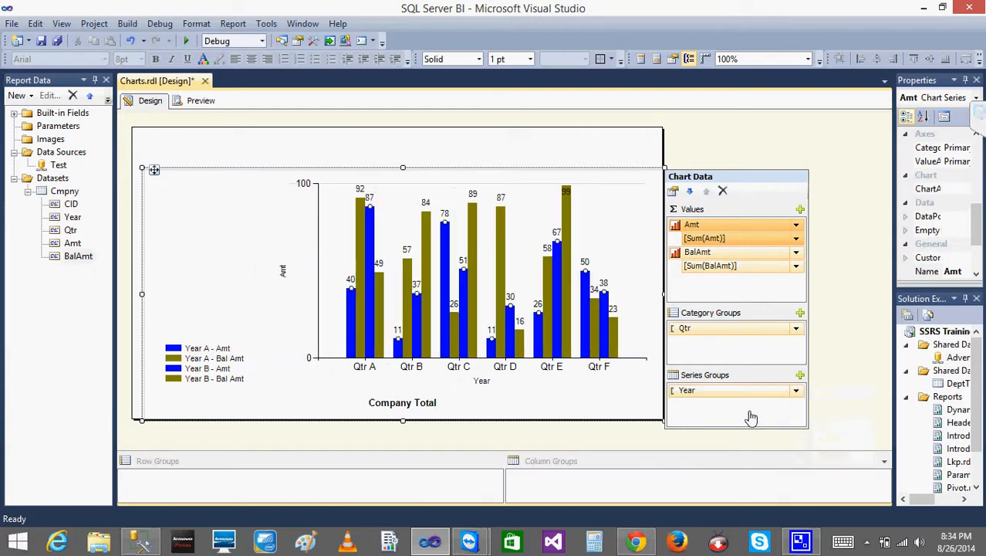
pyautogui.click(626, 450)
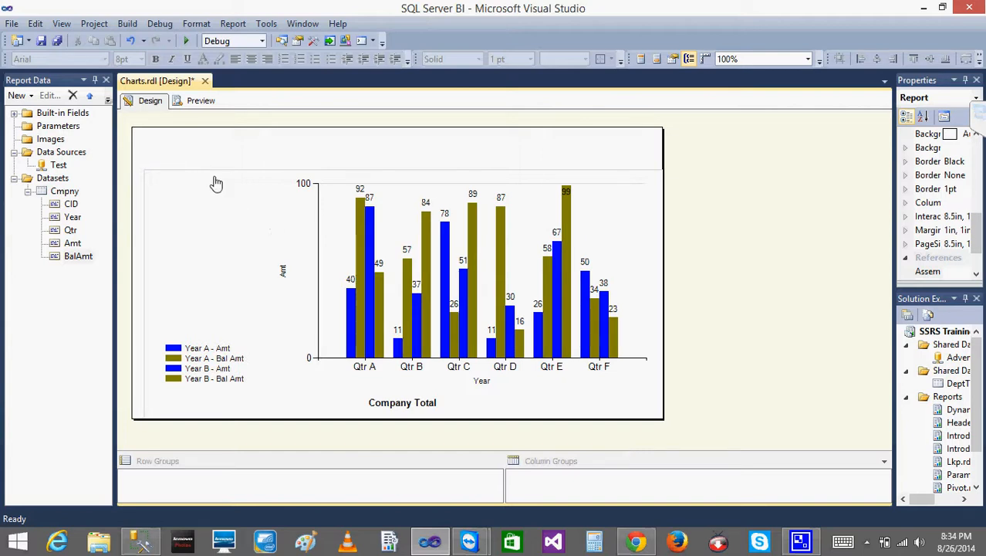
pyautogui.click(200, 104)
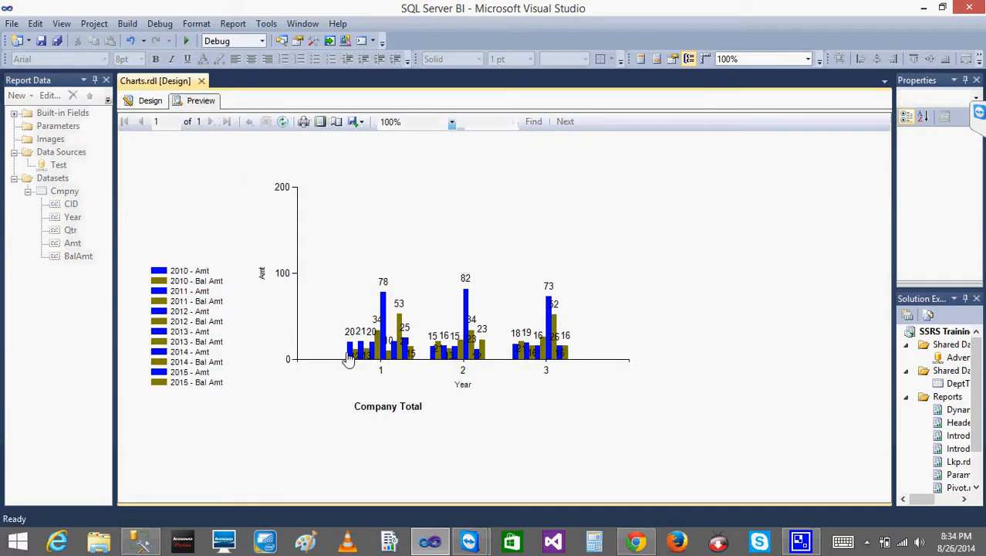
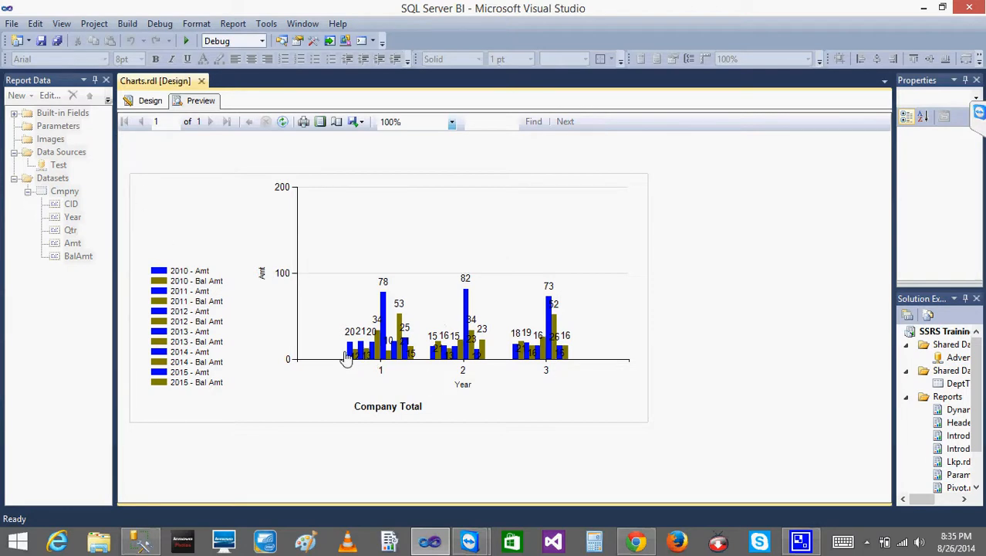
# - Switch to SQL Server Management Studio, examine the last rows of the Cmpny query results and switch back to Visual Studio
pyautogui.click(140, 540)
pyautogui.click(423, 424)
pyautogui.press('Down')
pyautogui.press('Down')
pyautogui.press('Down')
pyautogui.press('Down')
pyautogui.press('Down')
pyautogui.press('Down')
pyautogui.press('Down')
pyautogui.press('Down')
pyautogui.press('Down')
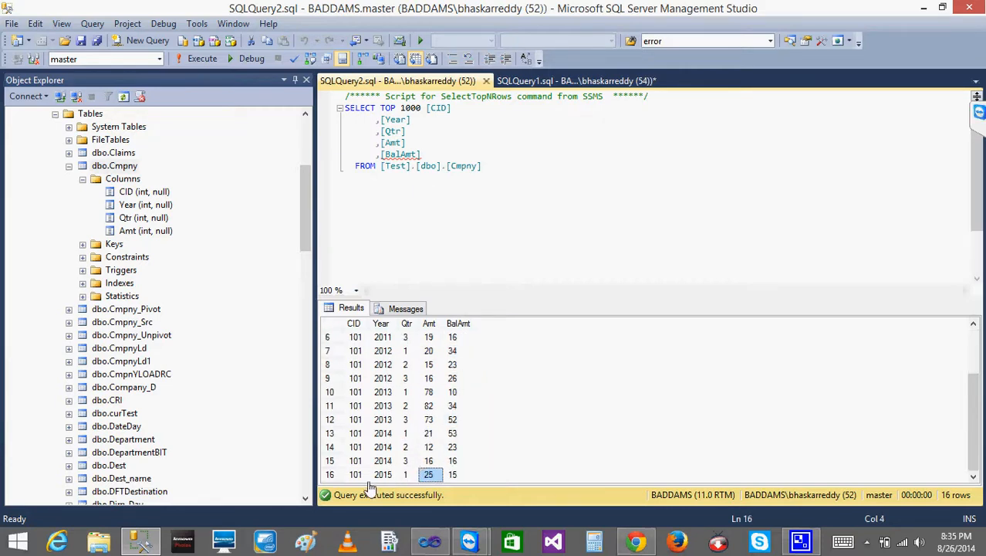
pyautogui.click(355, 474)
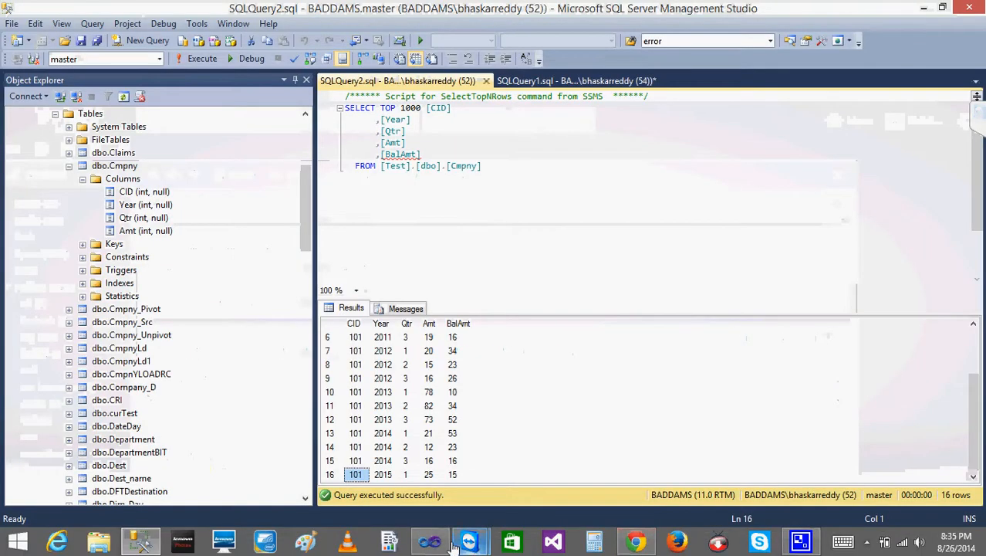
pyautogui.click(431, 543)
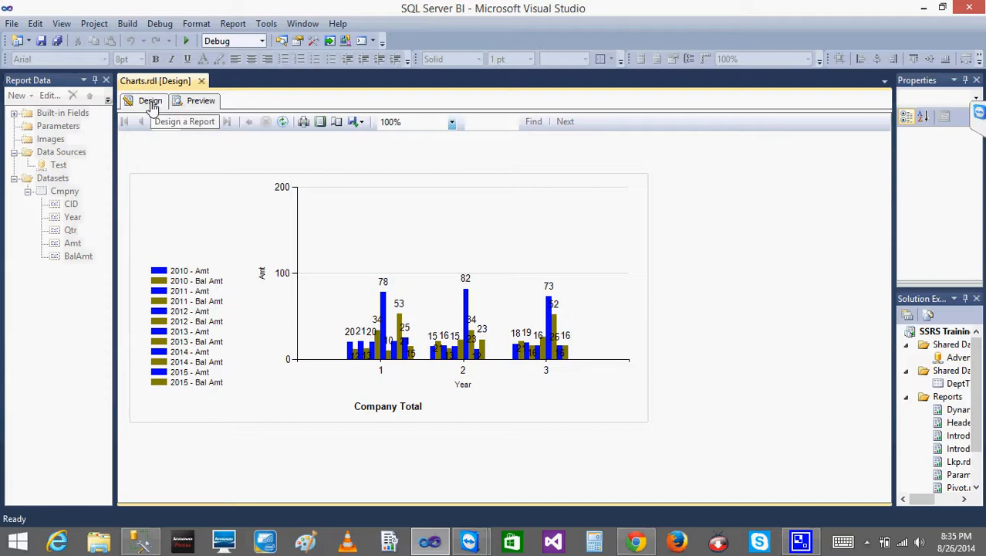
# - Swap the chart's groups so Year is the category group and Qtr the series group, and preview the report
pyautogui.click(150, 102)
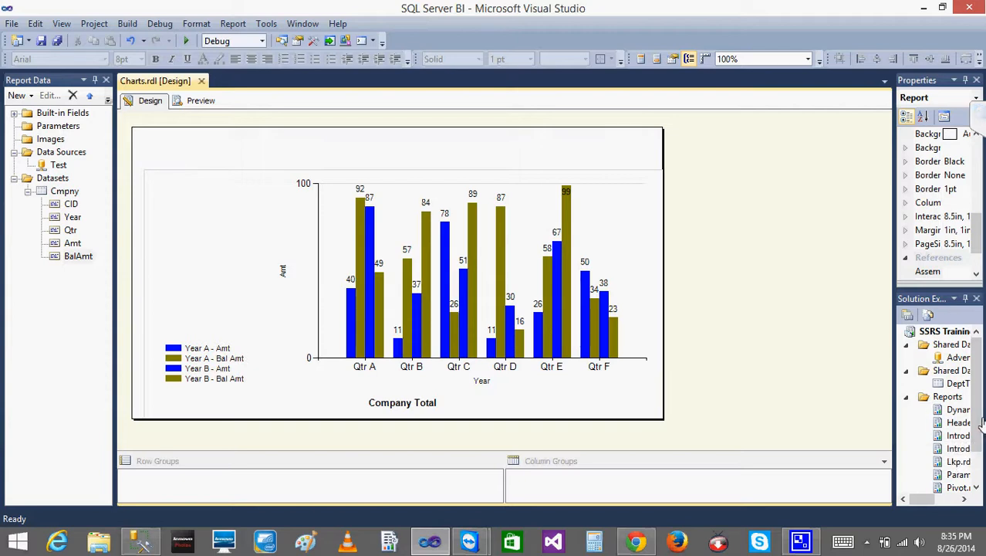
pyautogui.click(466, 274)
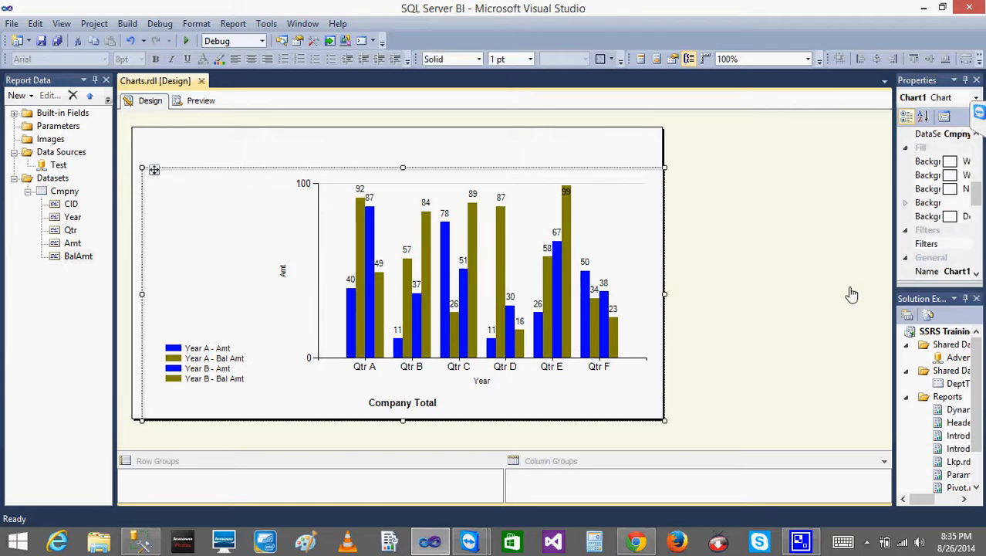
pyautogui.click(516, 313)
pyautogui.moveTo(741, 394)
pyautogui.mouseDown()
pyautogui.moveTo(728, 329)
pyautogui.moveTo(730, 401)
pyautogui.mouseUp()
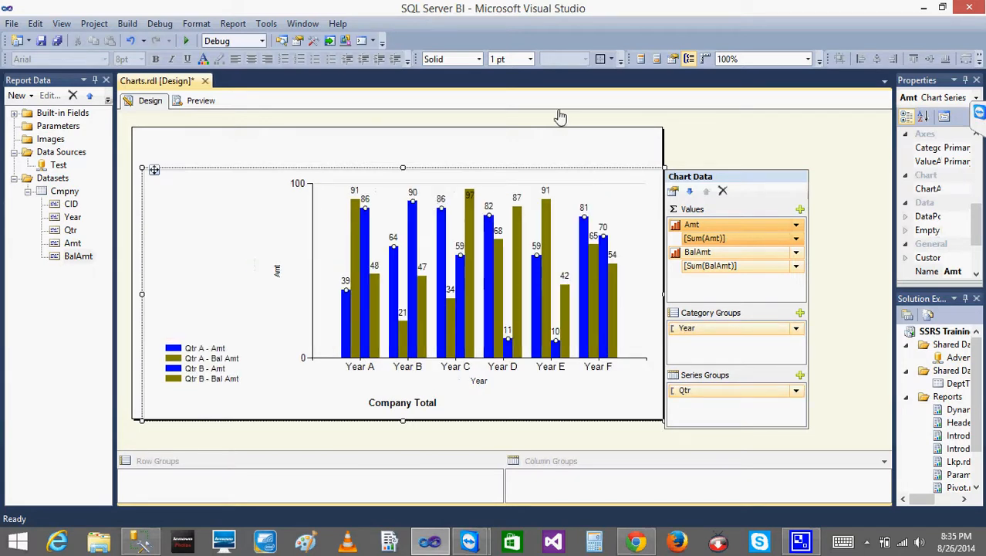
pyautogui.click(199, 101)
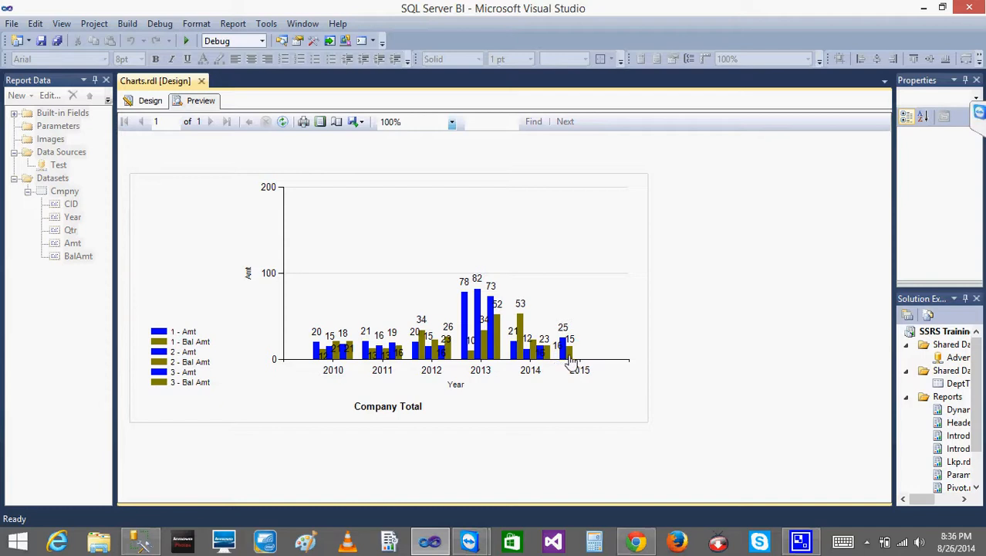
# - Return to the report design and delete the BalAmt series from the chart's values
pyautogui.click(151, 101)
pyautogui.click(515, 405)
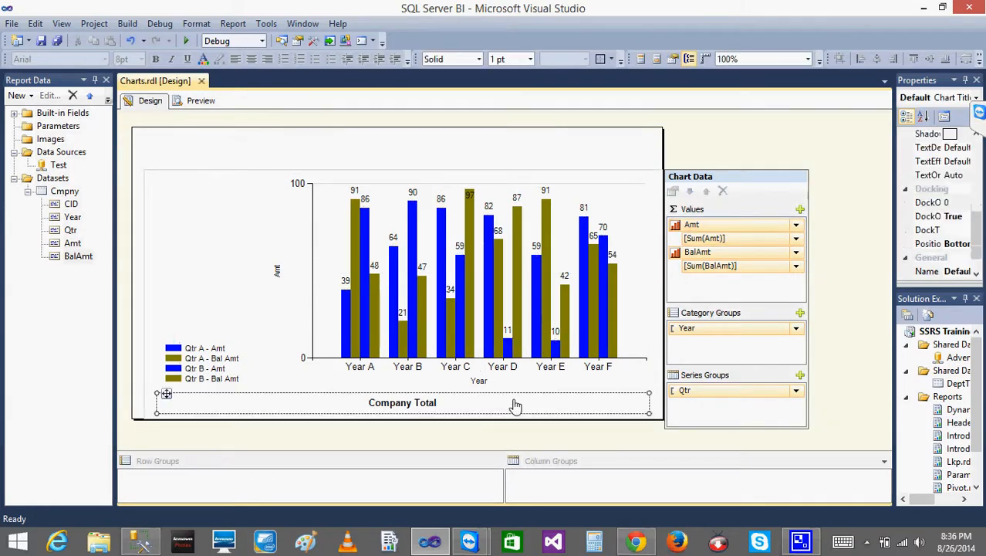
pyautogui.click(487, 383)
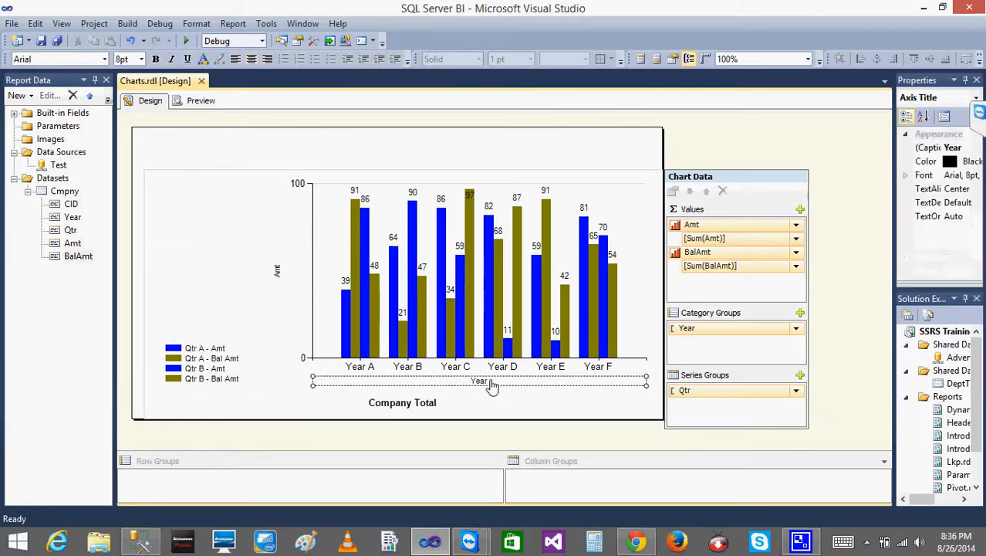
pyautogui.click(469, 316)
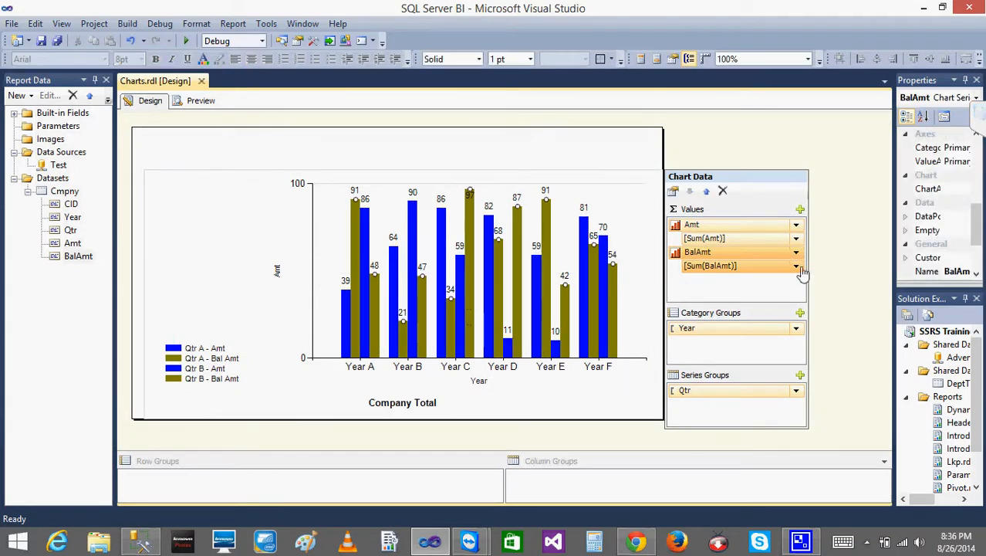
pyautogui.rightClick(716, 254)
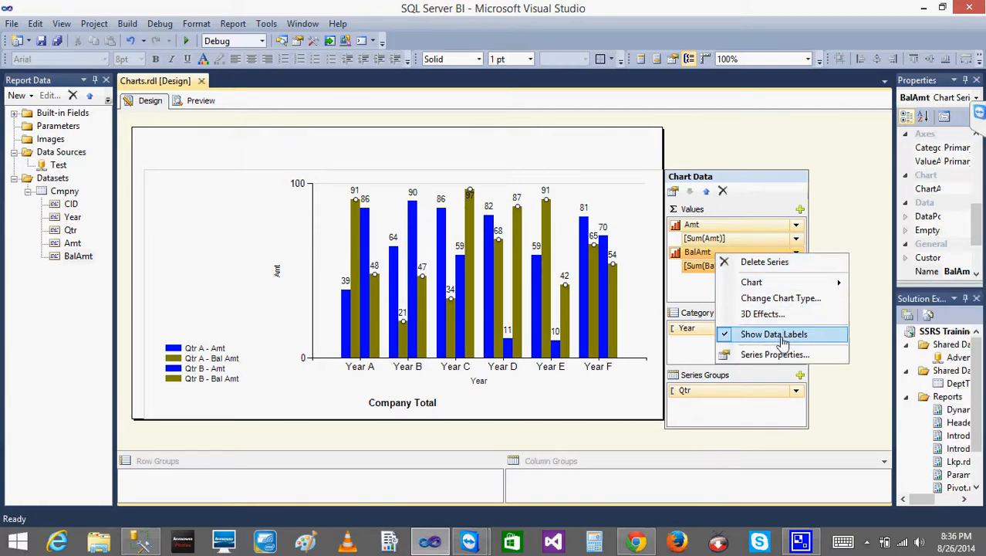
pyautogui.click(766, 262)
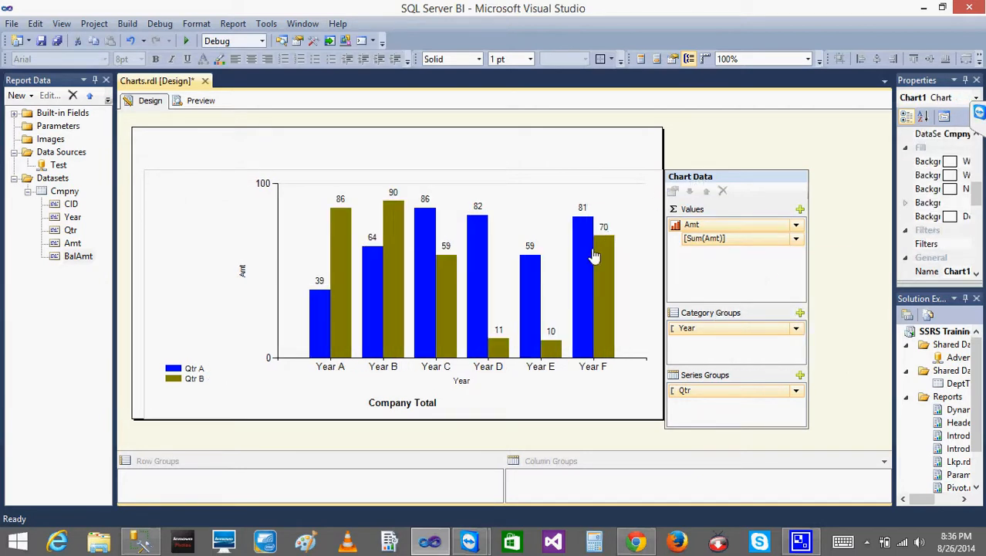
pyautogui.click(801, 169)
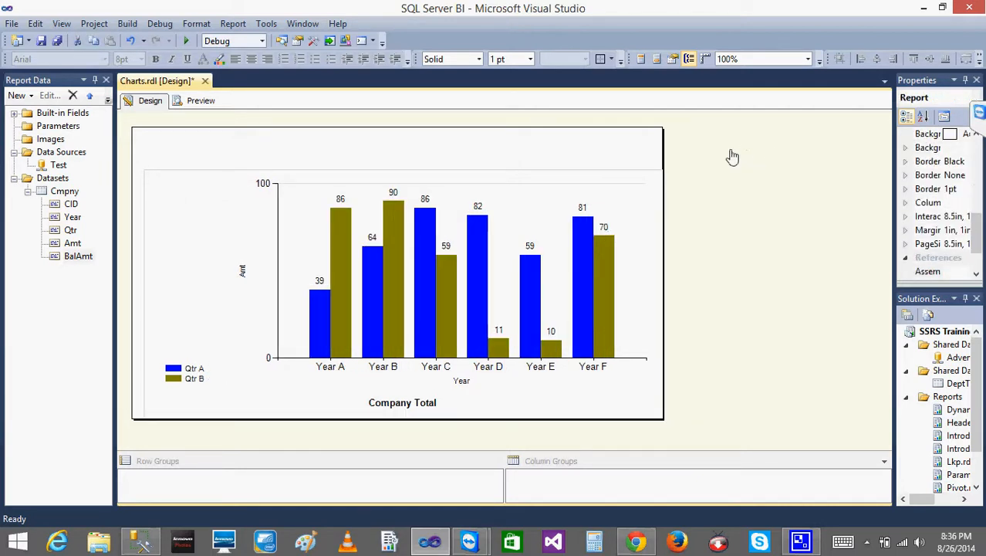
# - Add a new chart area to the chart below the existing one
pyautogui.click(343, 177)
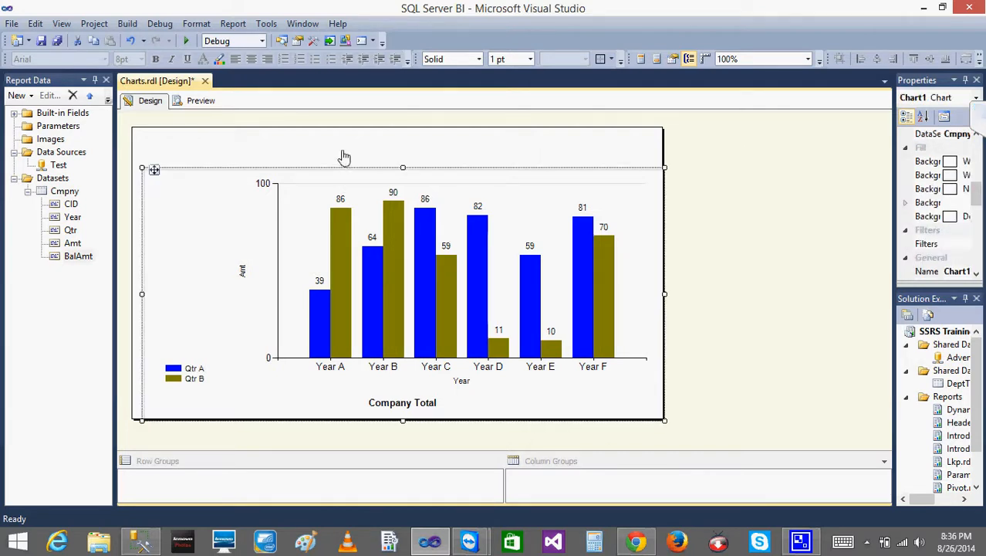
pyautogui.click(343, 157)
pyautogui.click(208, 210)
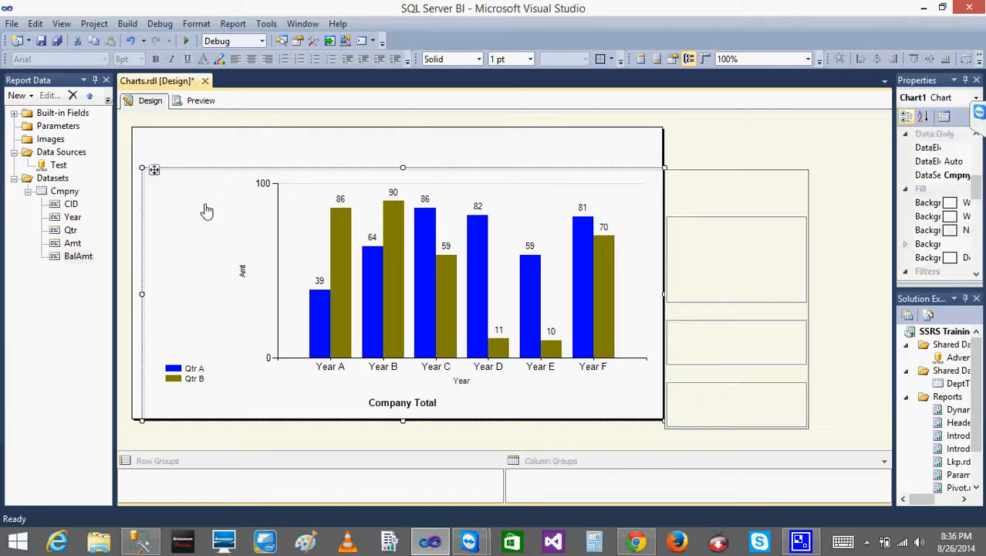
pyautogui.rightClick(204, 207)
pyautogui.click(358, 156)
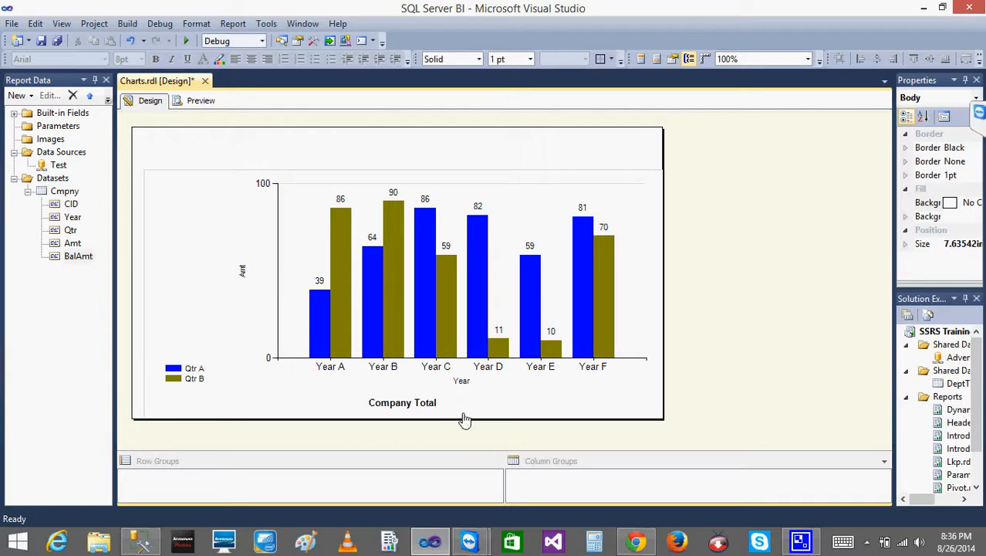
pyautogui.rightClick(170, 209)
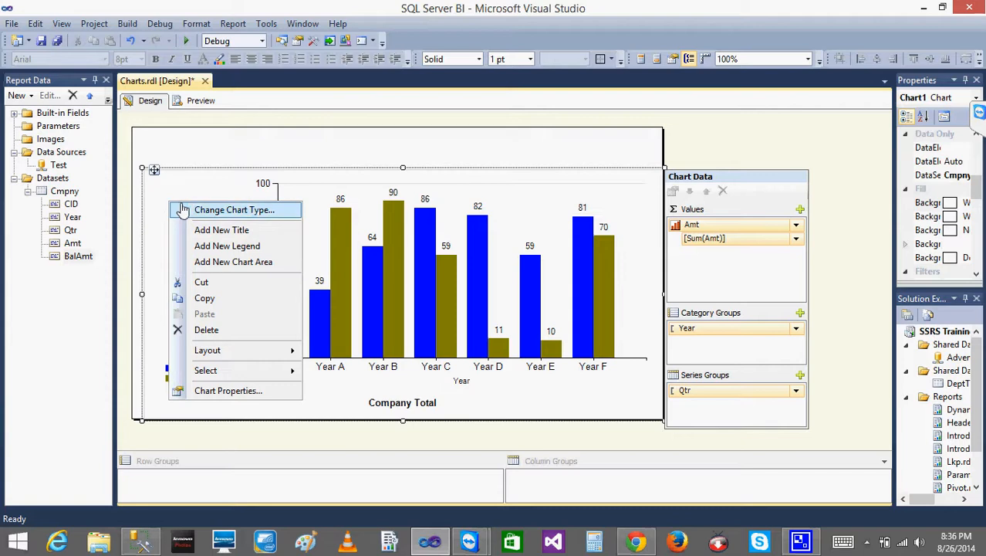
pyautogui.click(265, 263)
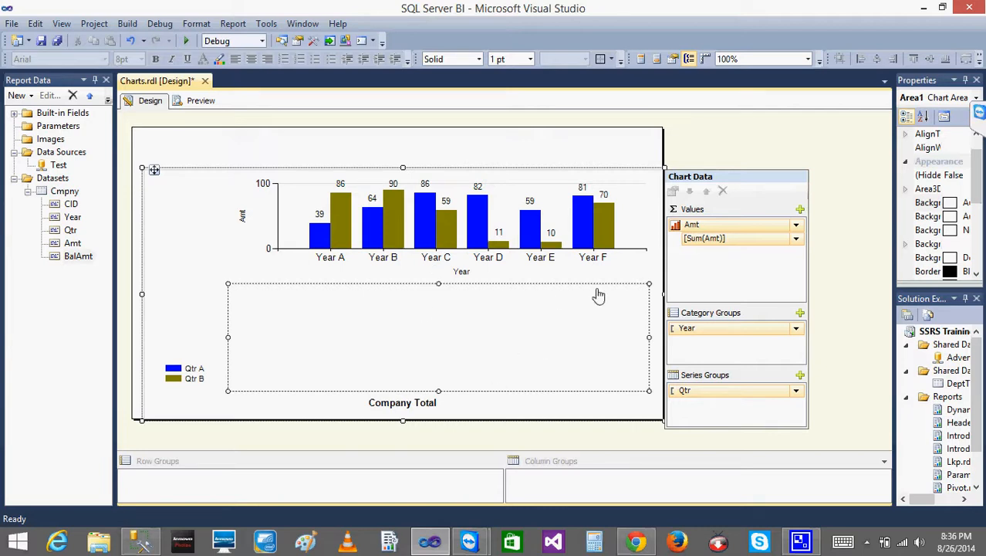
# - Add BalAmt to the chart's values and assign its series to chart area Area1
pyautogui.click(800, 211)
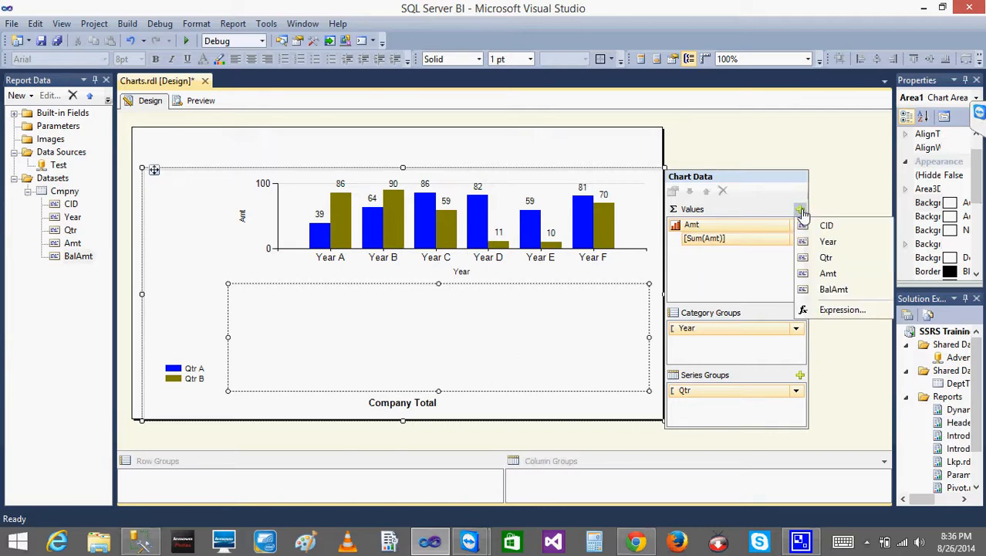
pyautogui.click(829, 289)
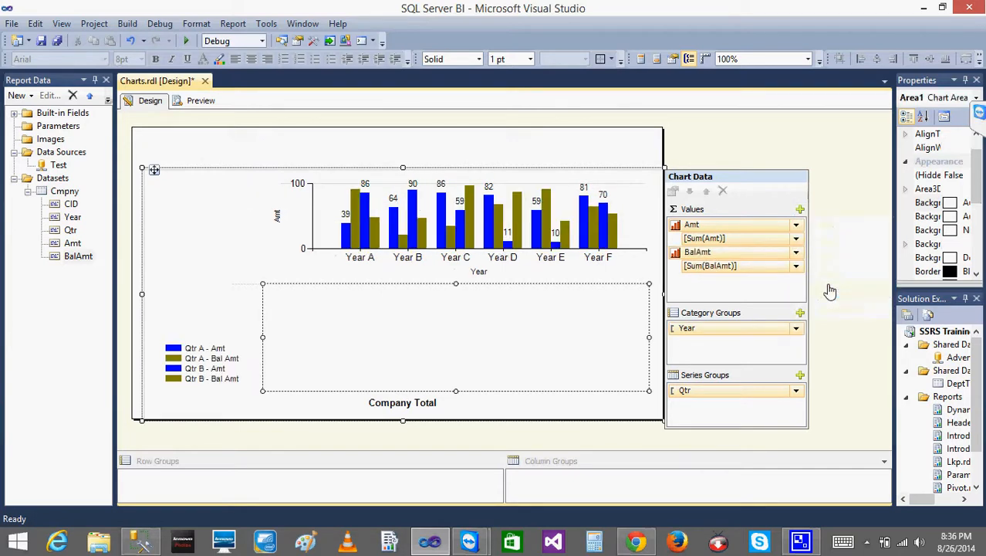
pyautogui.rightClick(748, 258)
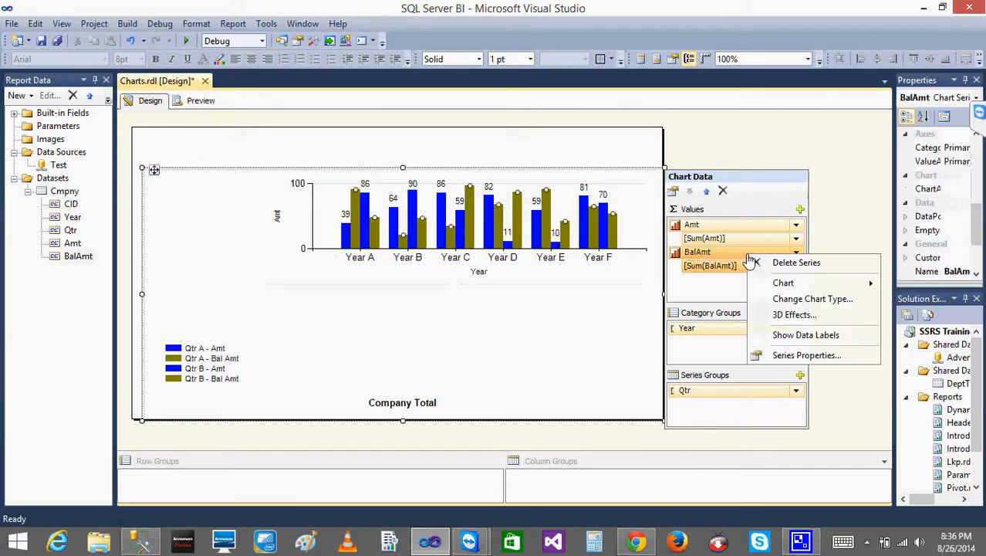
pyautogui.click(790, 356)
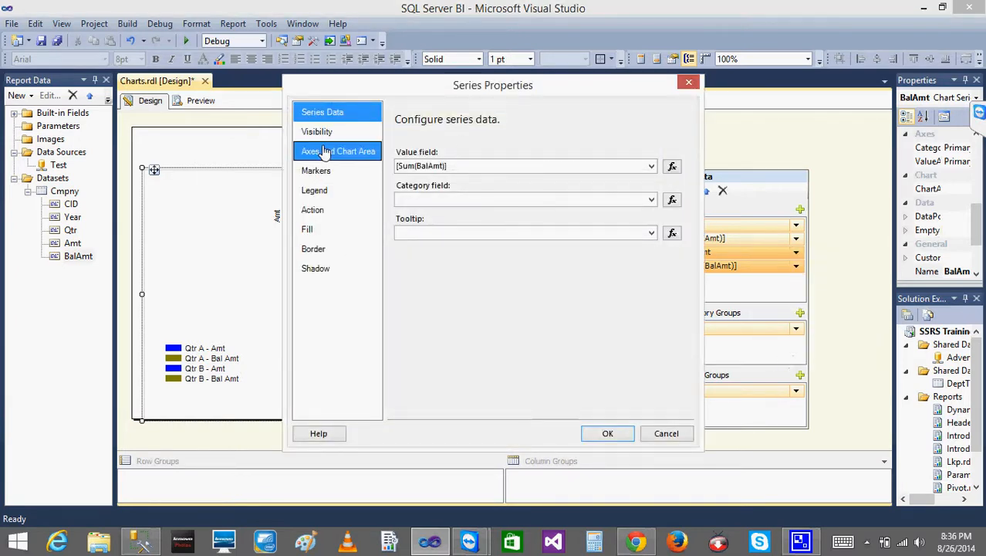
pyautogui.click(325, 154)
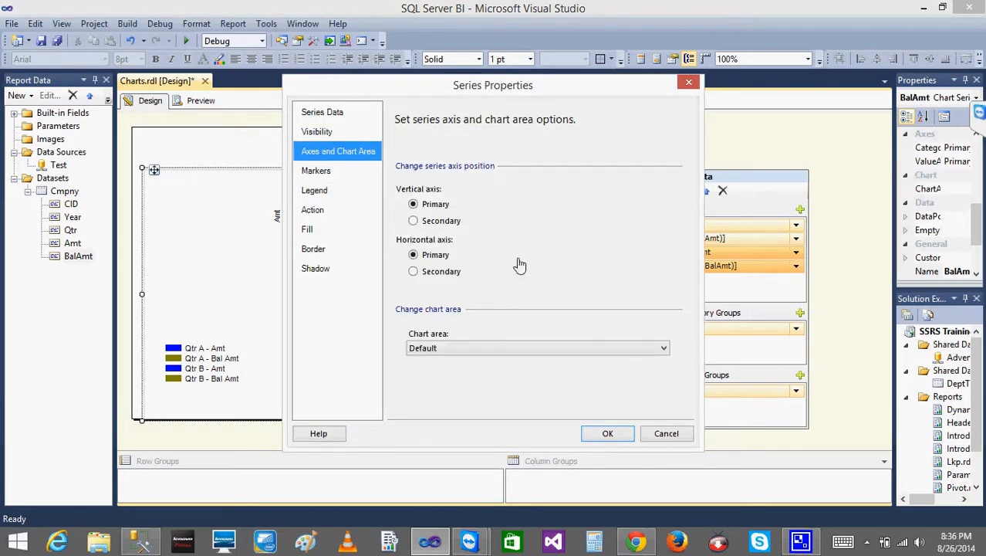
pyautogui.click(544, 348)
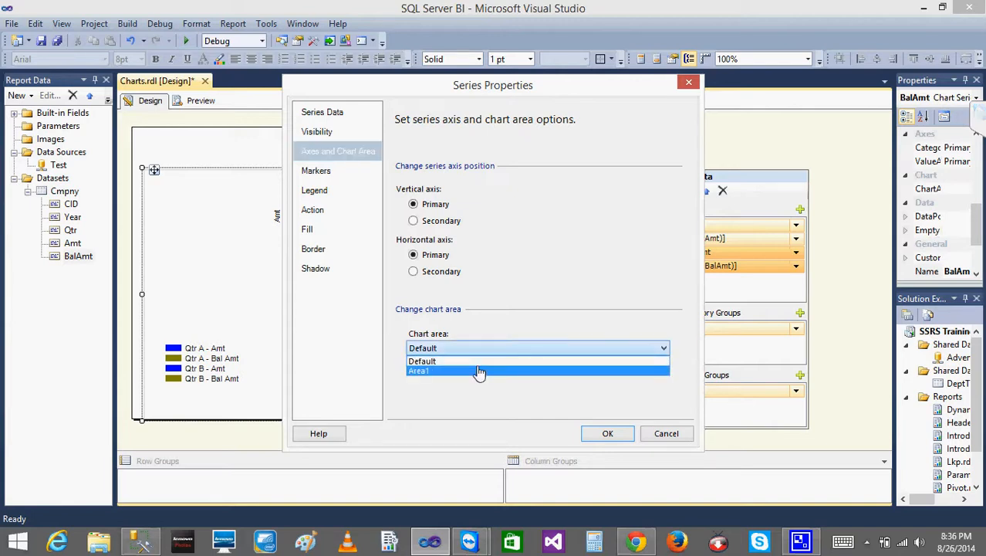
pyautogui.click(479, 373)
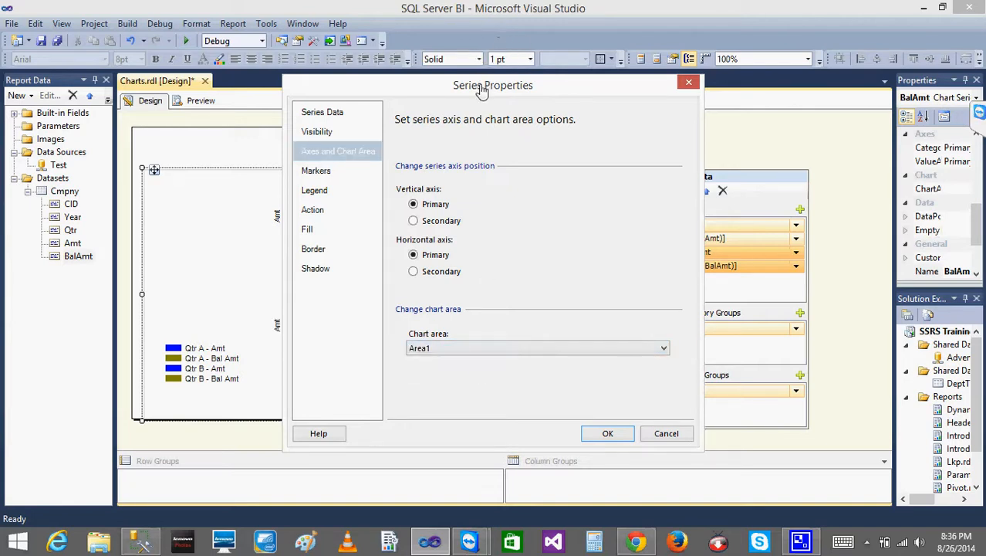
pyautogui.moveTo(481, 90); pyautogui.dragTo(665, 112)
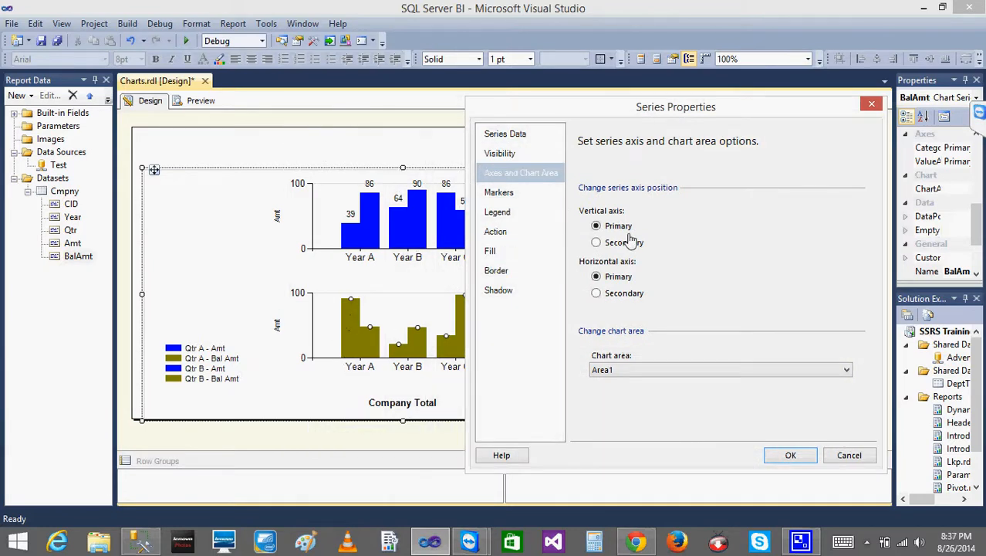
pyautogui.click(789, 456)
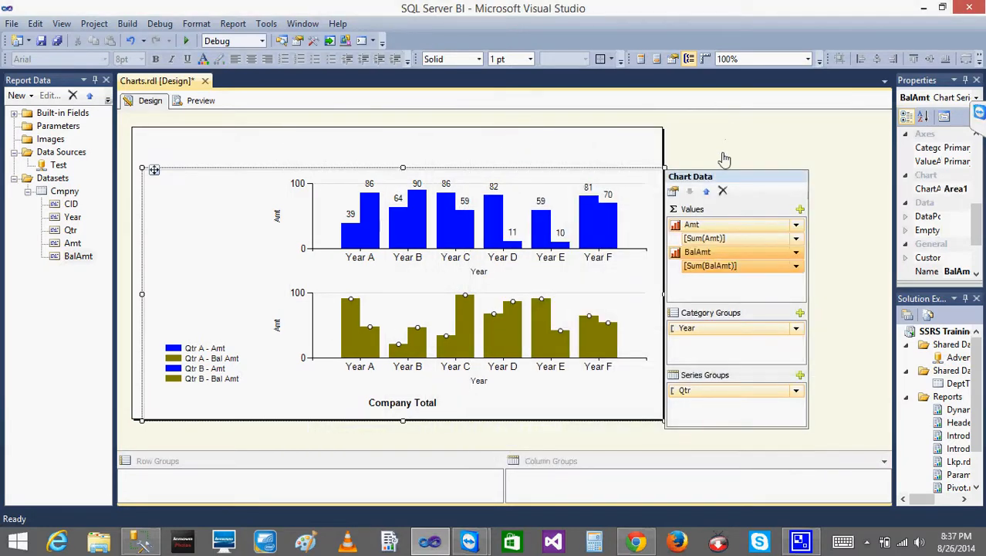
# - Preview the report, and undo adding the BalAmt series and the second chart area in the design
pyautogui.click(198, 108)
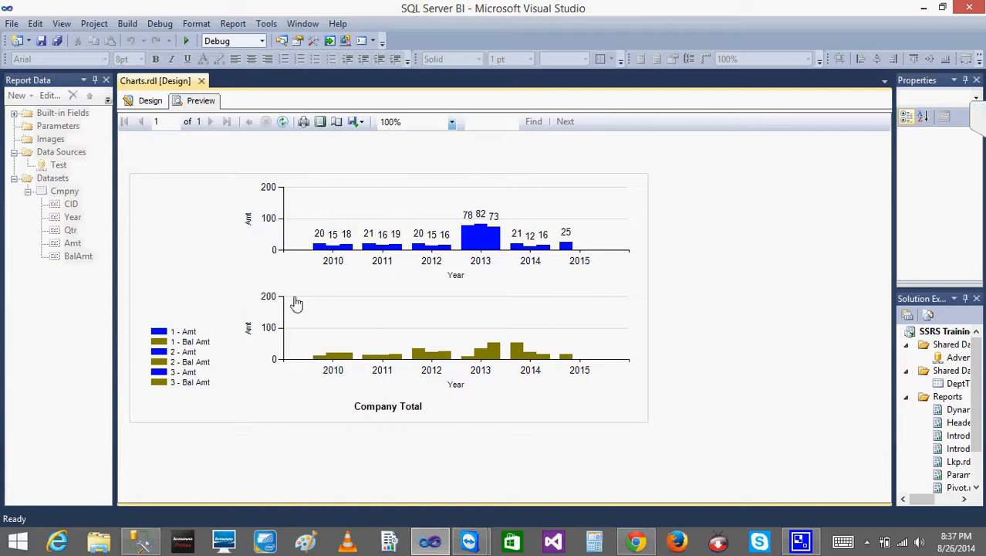
pyautogui.click(150, 100)
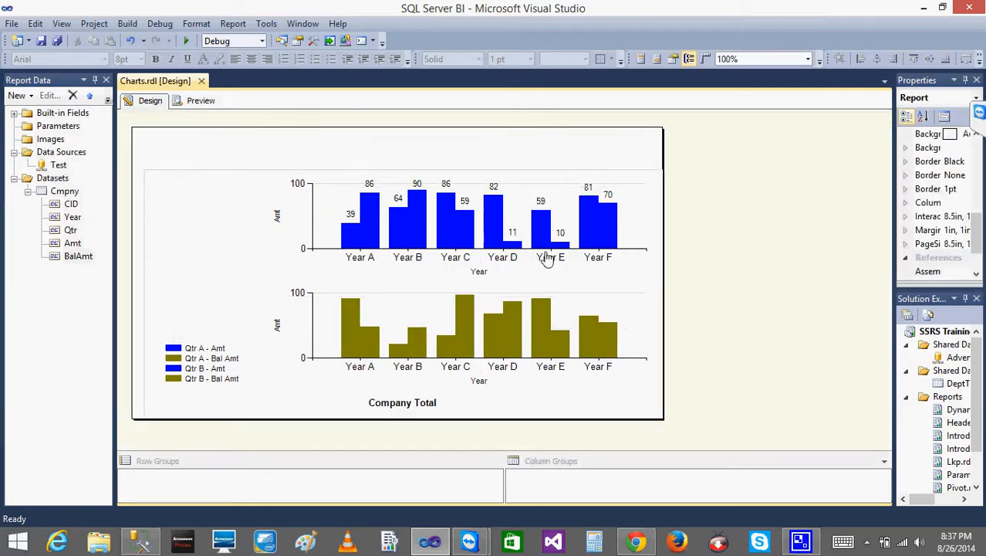
pyautogui.click(546, 258)
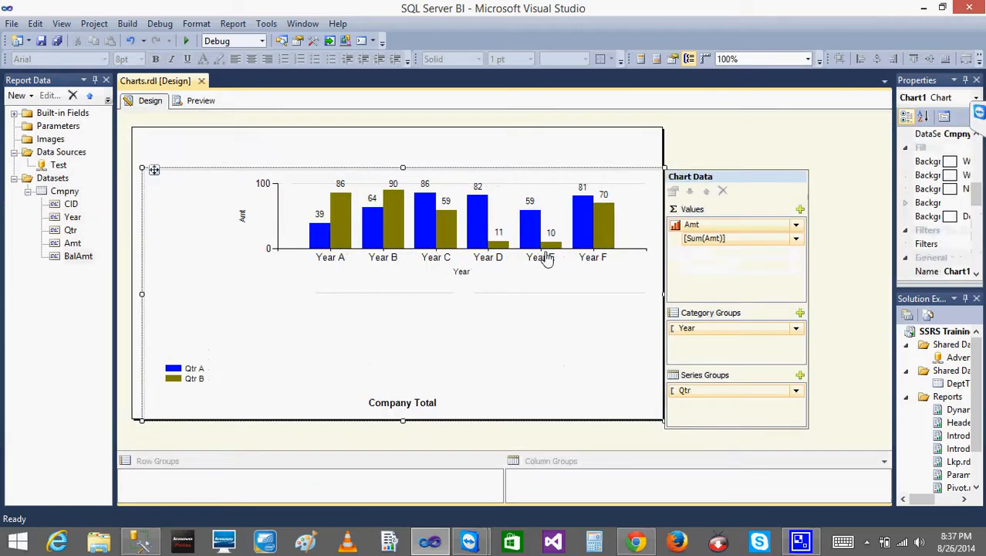
pyautogui.rightClick(182, 206)
pyautogui.click(170, 202)
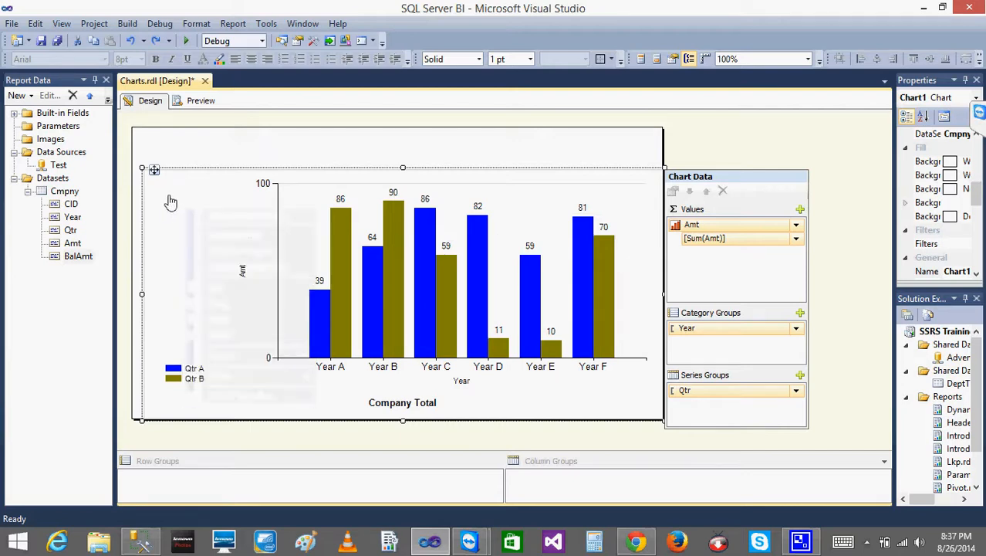
pyautogui.rightClick(344, 252)
pyautogui.click(441, 224)
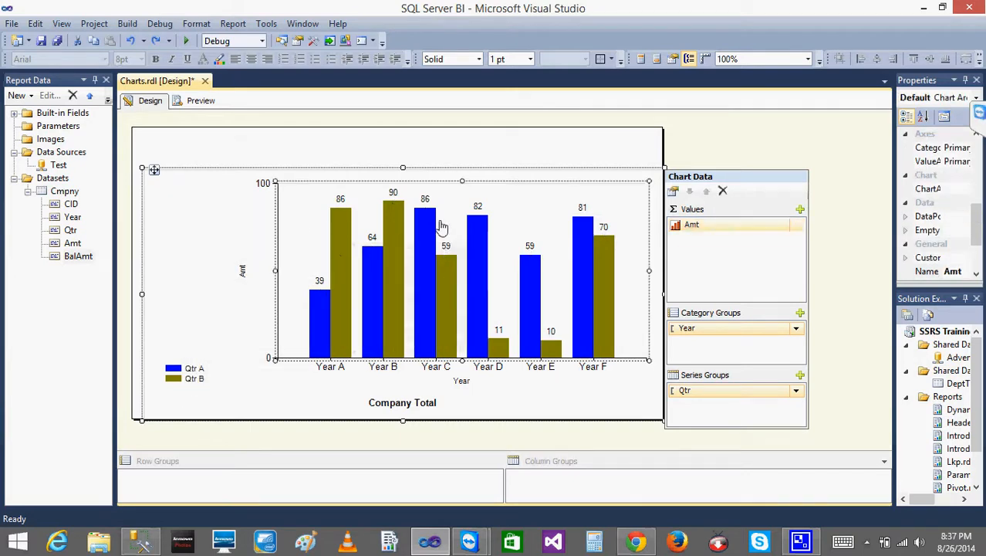
pyautogui.rightClick(442, 225)
pyautogui.rightClick(359, 384)
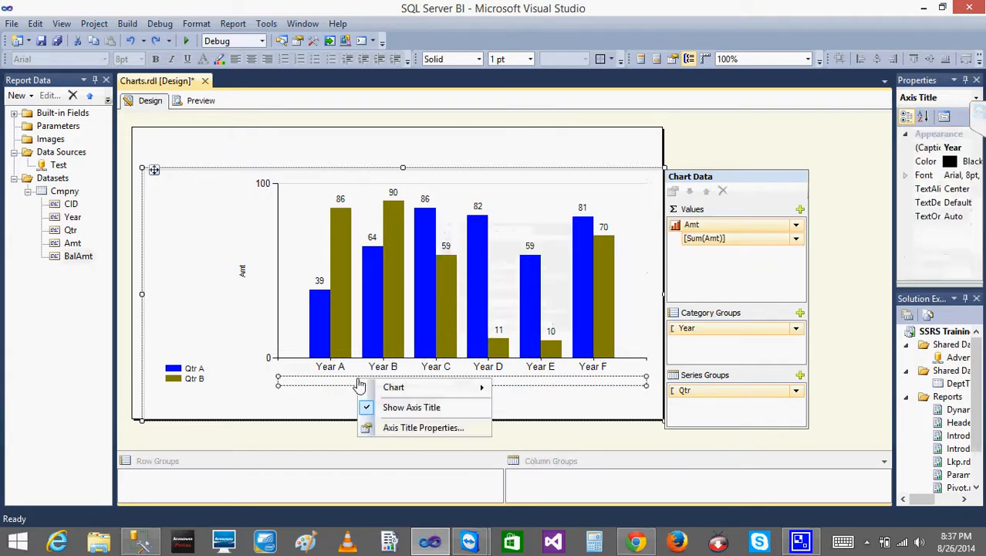
pyautogui.rightClick(259, 283)
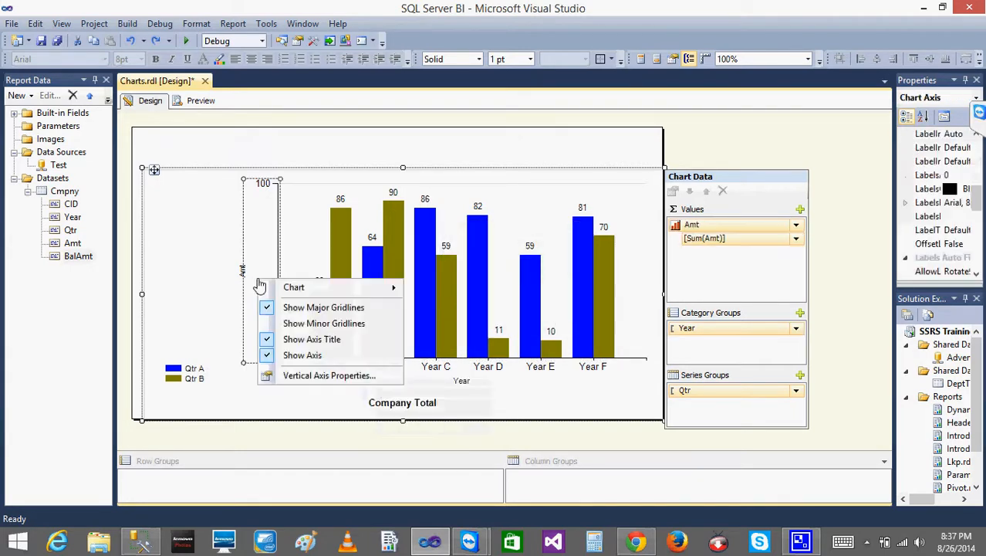
pyautogui.click(158, 201)
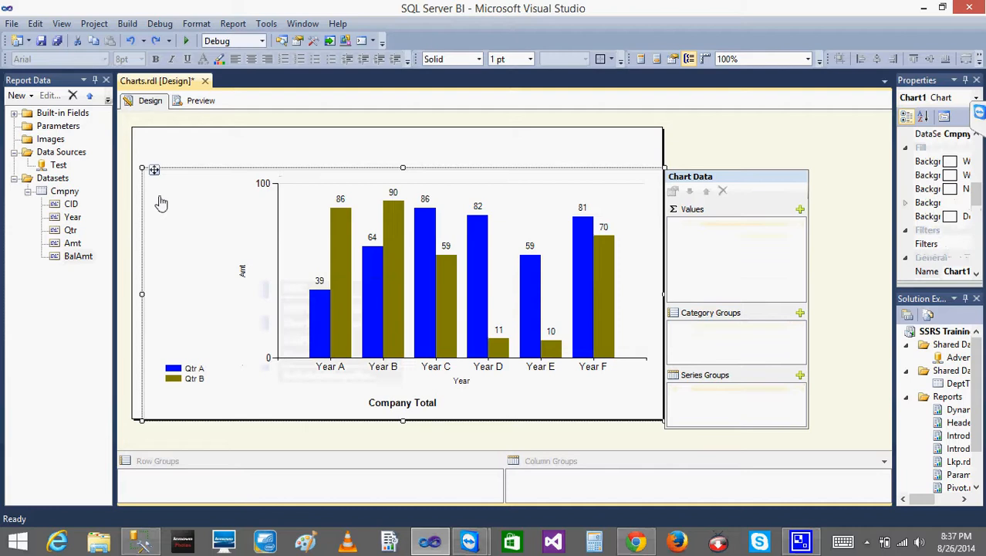
# - Try adding a new chart area below the existing one and remove it again
pyautogui.rightClick(158, 200)
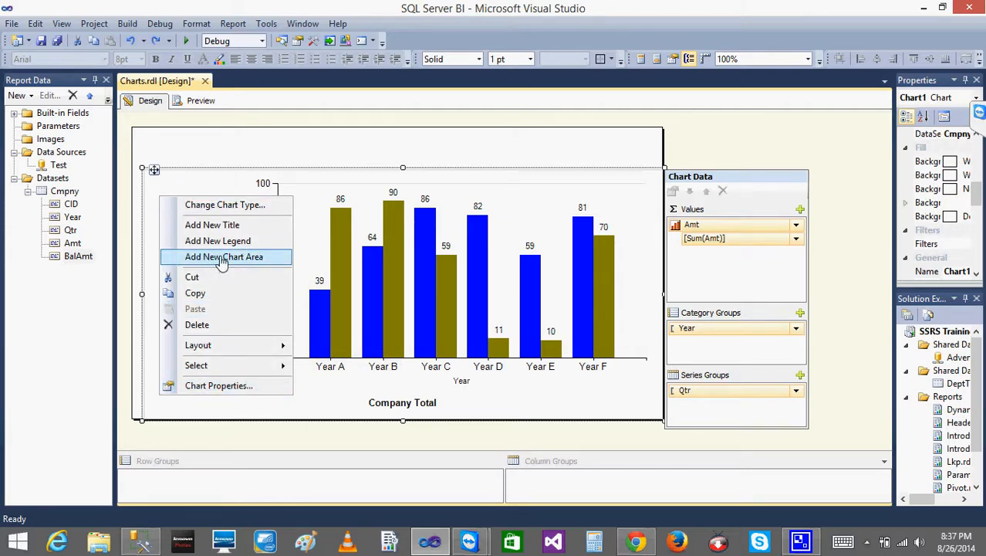
pyautogui.click(222, 261)
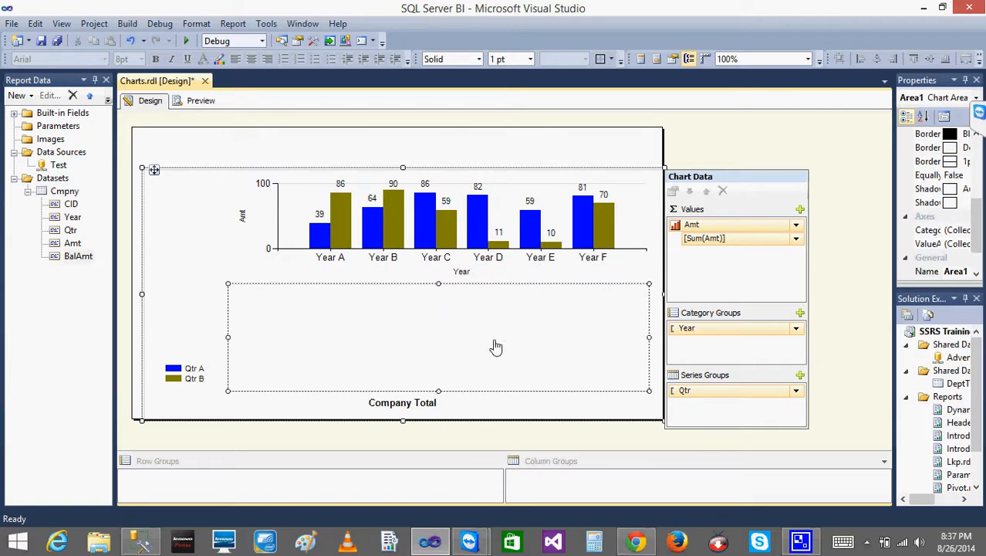
pyautogui.press('Delete')
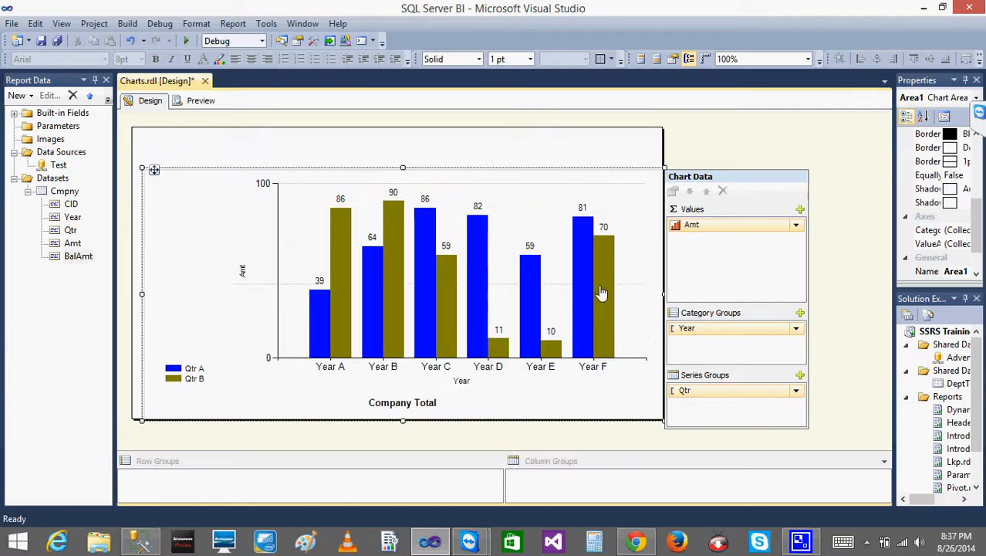
# - Add BalAmt to the chart's values and insert a new chart area below the existing one
pyautogui.click(799, 216)
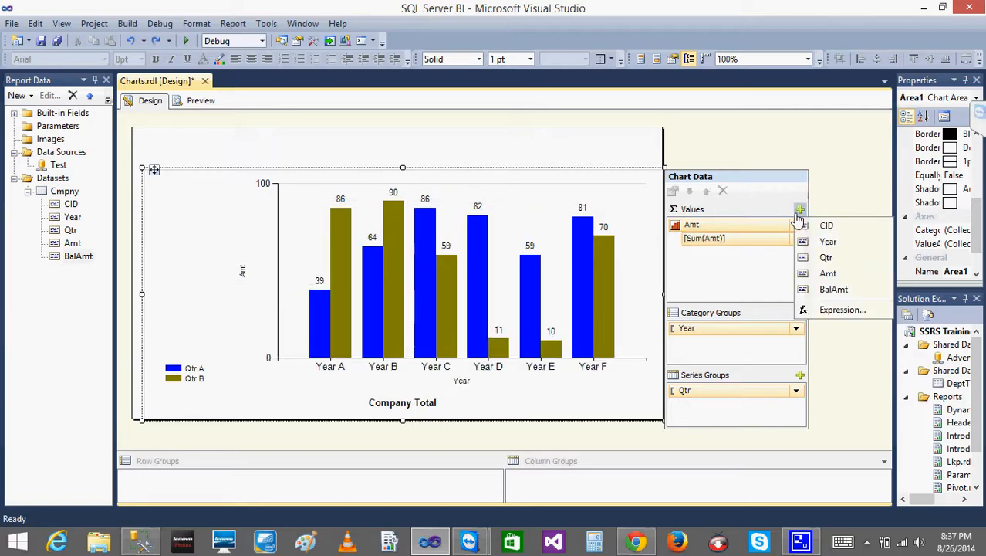
pyautogui.click(836, 289)
pyautogui.click(516, 393)
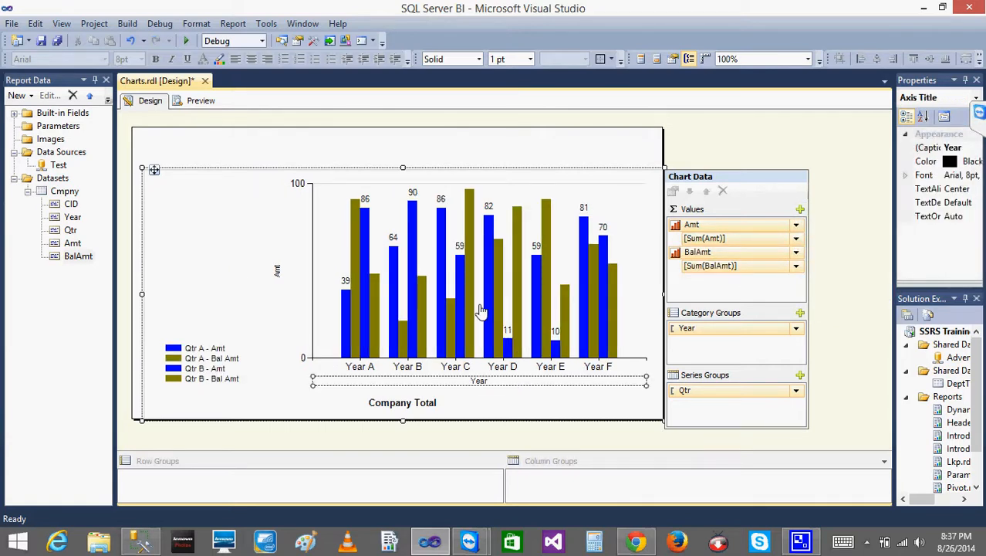
pyautogui.click(277, 272)
pyautogui.click(212, 261)
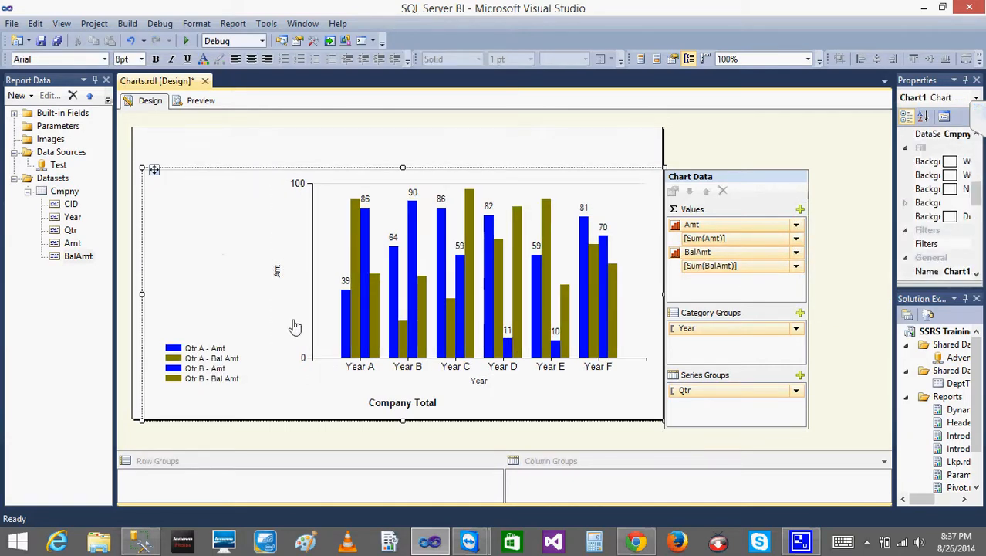
pyautogui.rightClick(170, 209)
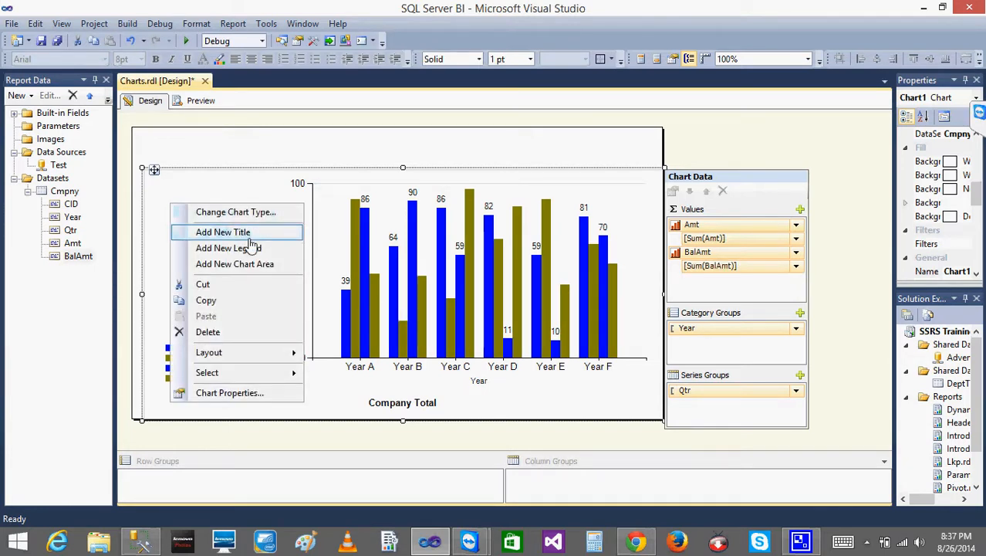
pyautogui.click(258, 266)
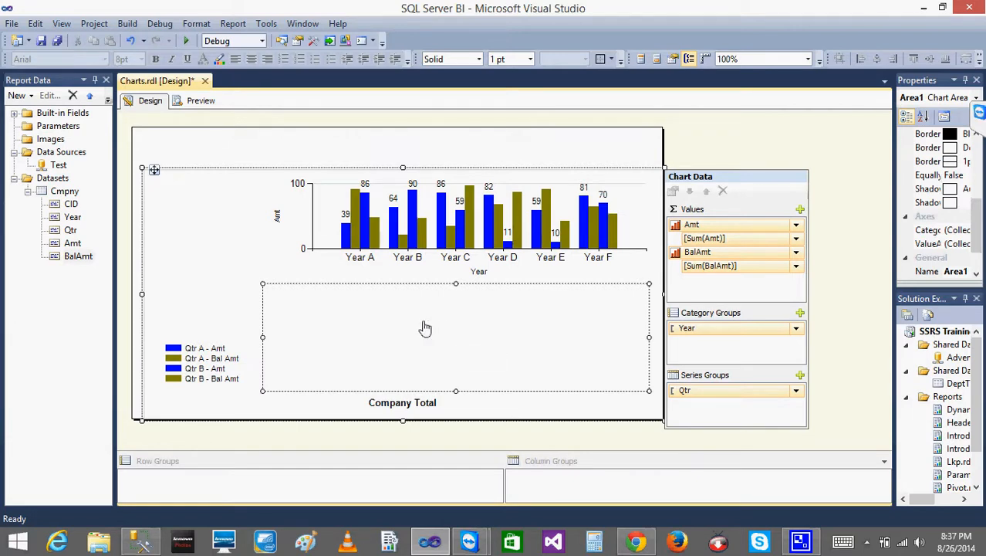
# - Rename the new empty chart area Area1 as BalanceAmt
pyautogui.click(532, 222)
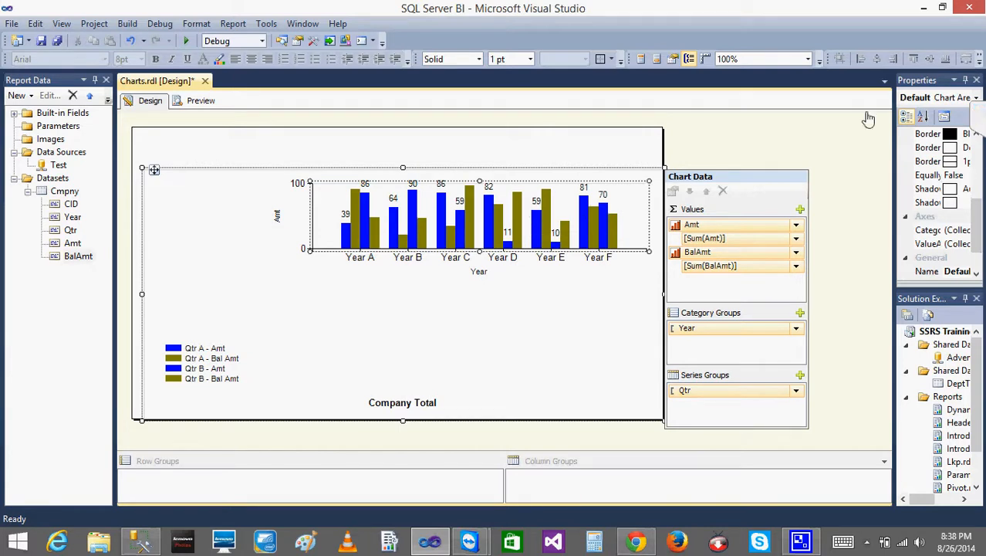
pyautogui.click(528, 353)
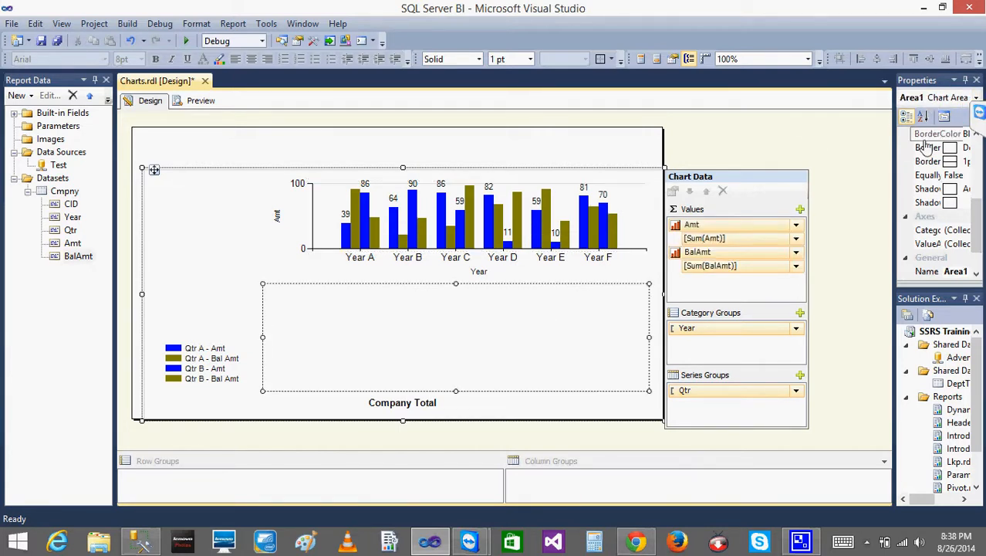
pyautogui.moveTo(894, 147); pyautogui.dragTo(817, 157)
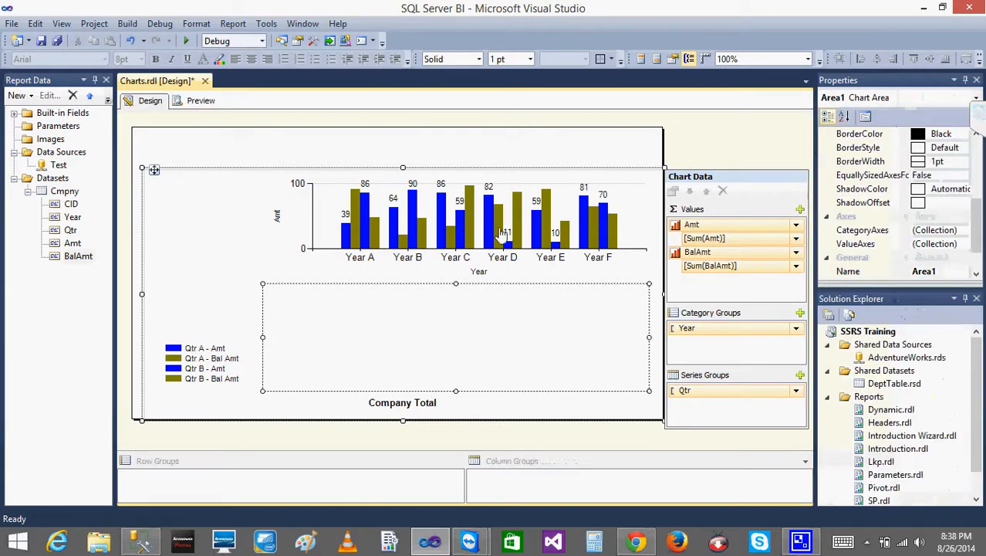
pyautogui.moveTo(977, 203); pyautogui.dragTo(972, 132)
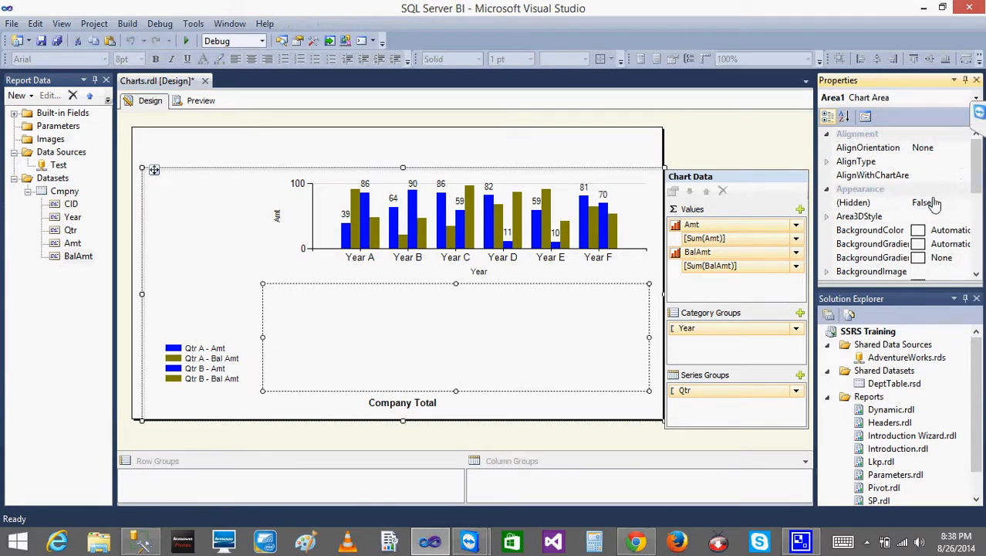
pyautogui.click(833, 99)
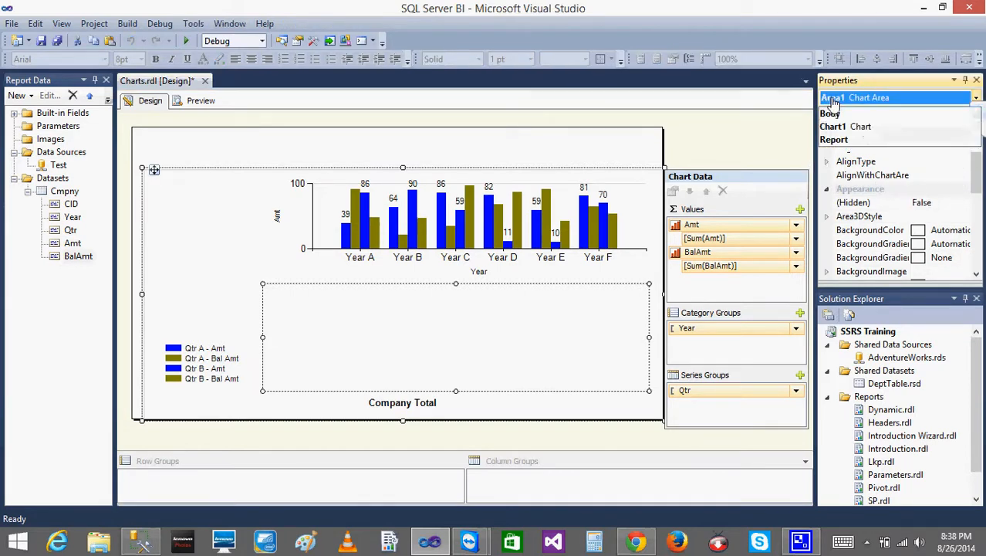
pyautogui.click(845, 108)
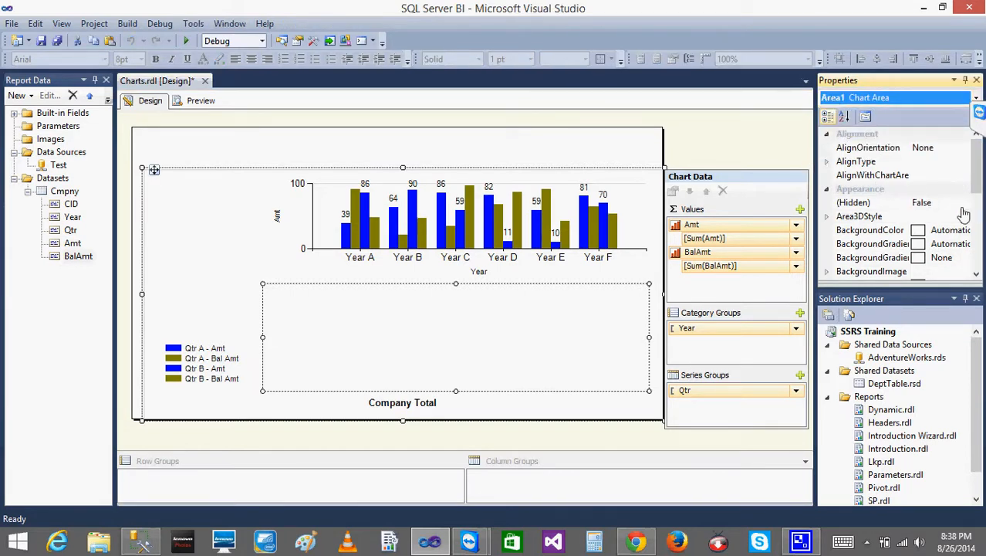
pyautogui.moveTo(977, 176); pyautogui.dragTo(982, 251)
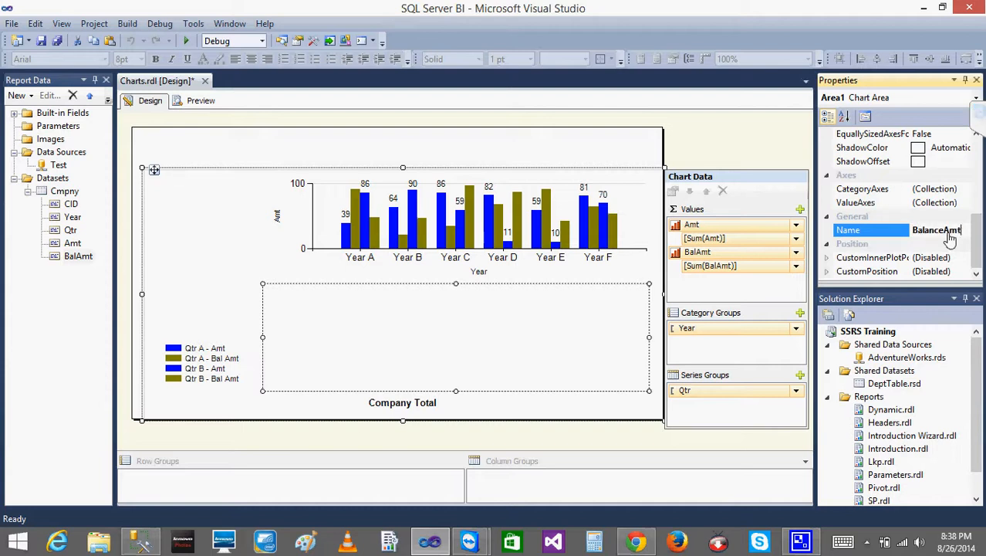
# - Rename the upper, Default chart area as Amt
pyautogui.click(545, 226)
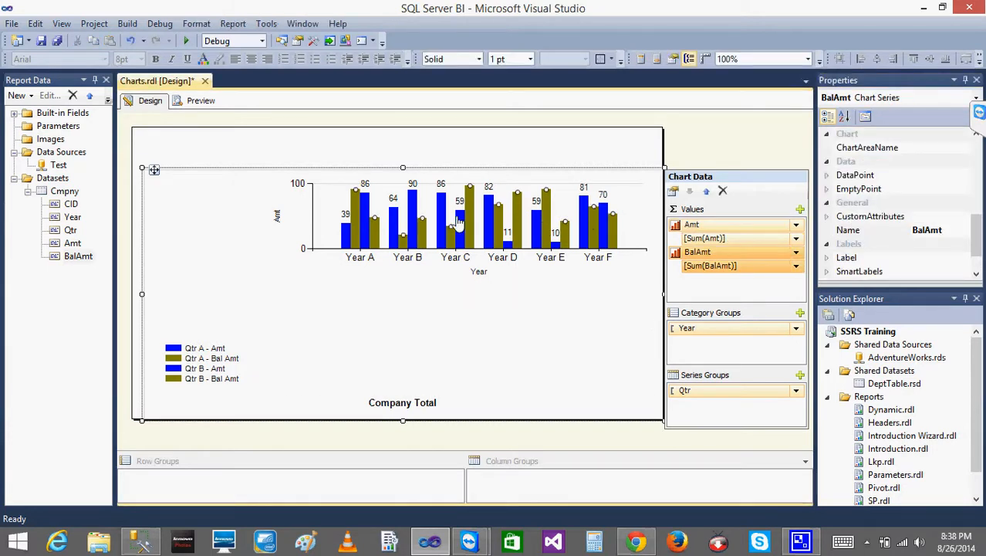
pyautogui.click(328, 222)
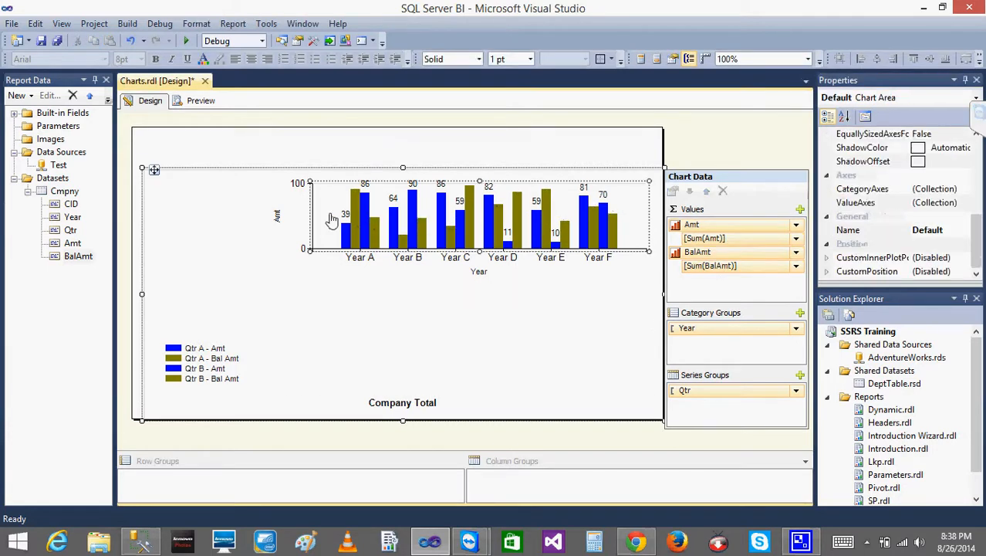
pyautogui.click(965, 234)
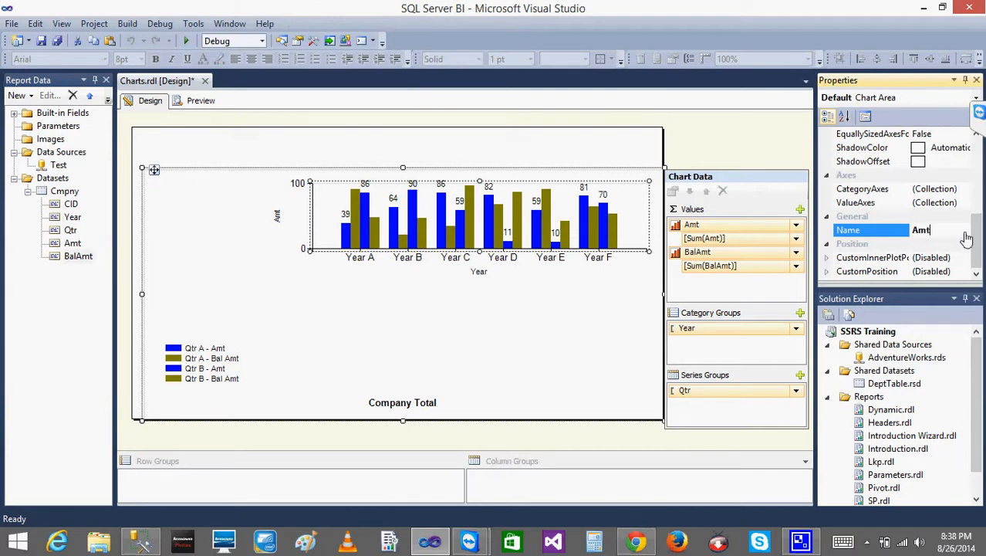
# - Assign the BalAmt series to the BalanceAmt chart area in its series properties
pyautogui.click(237, 200)
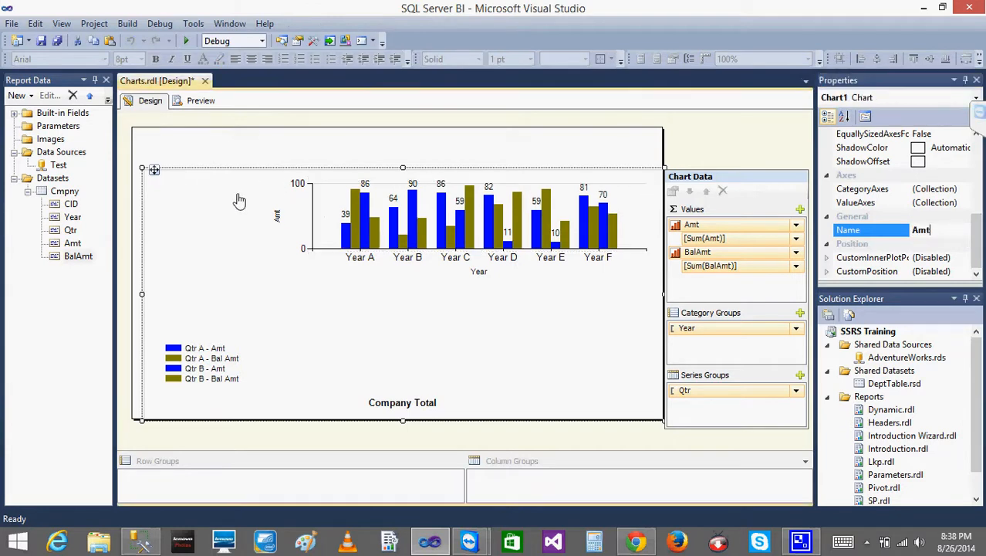
pyautogui.click(443, 213)
pyautogui.click(379, 320)
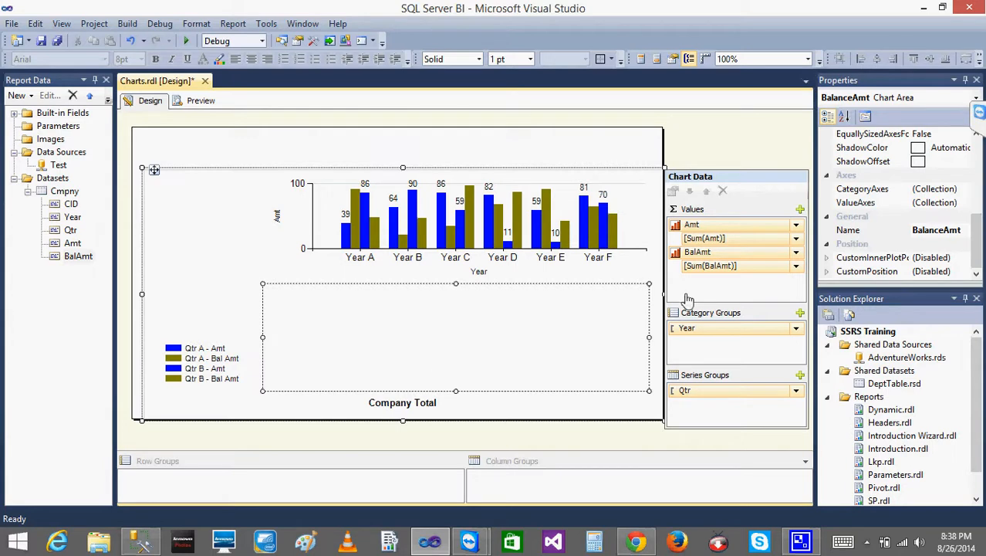
pyautogui.click(765, 257)
pyautogui.rightClick(765, 259)
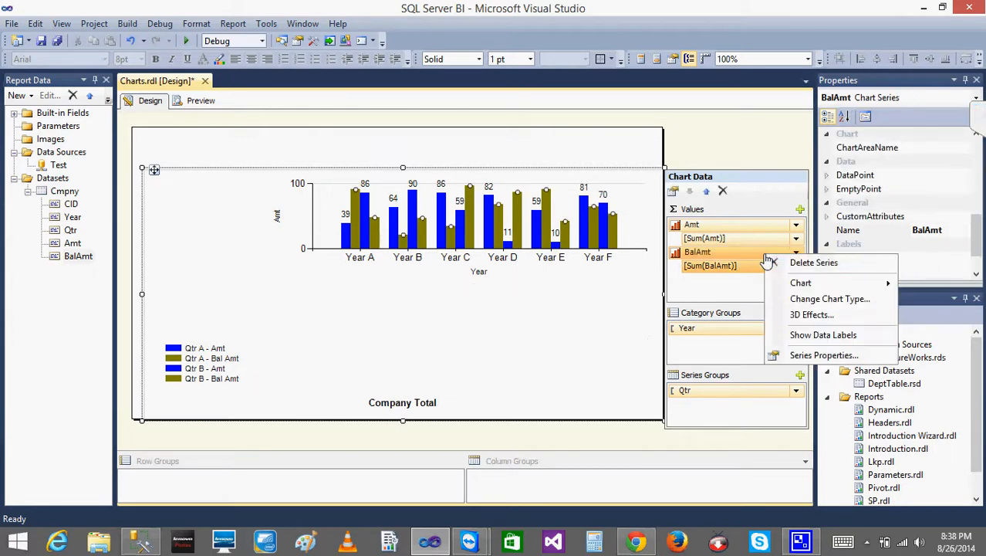
pyautogui.click(822, 355)
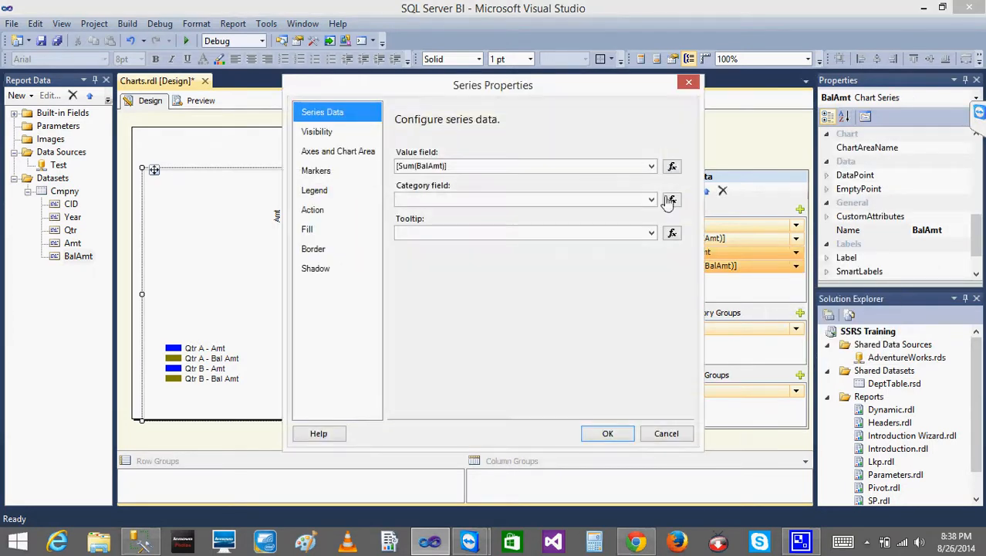
pyautogui.click(336, 159)
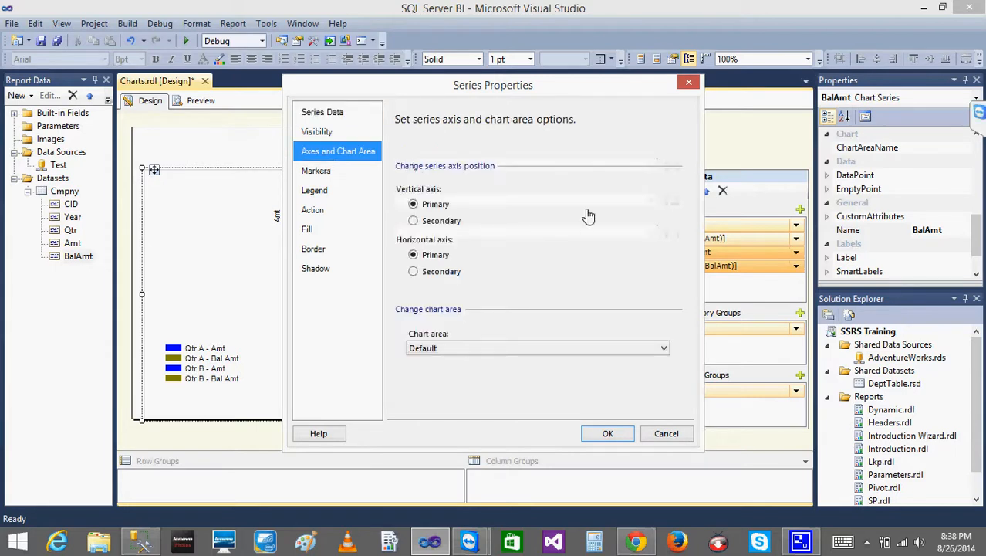
pyautogui.click(522, 348)
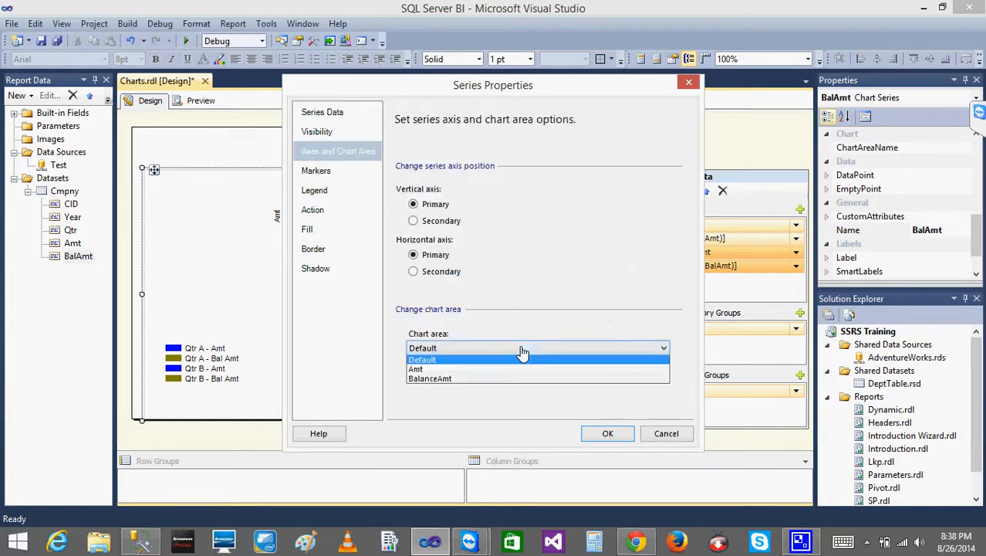
pyautogui.click(463, 380)
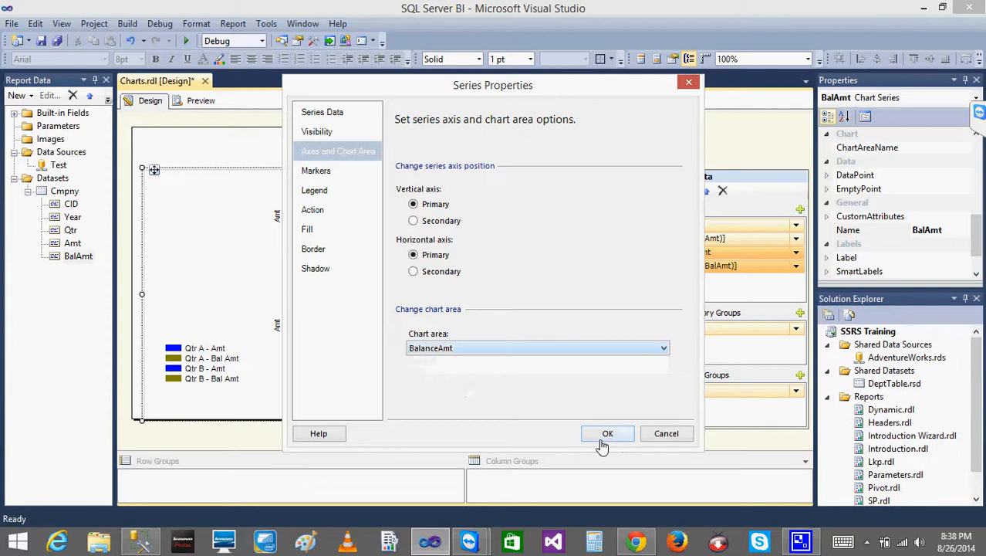
pyautogui.click(605, 435)
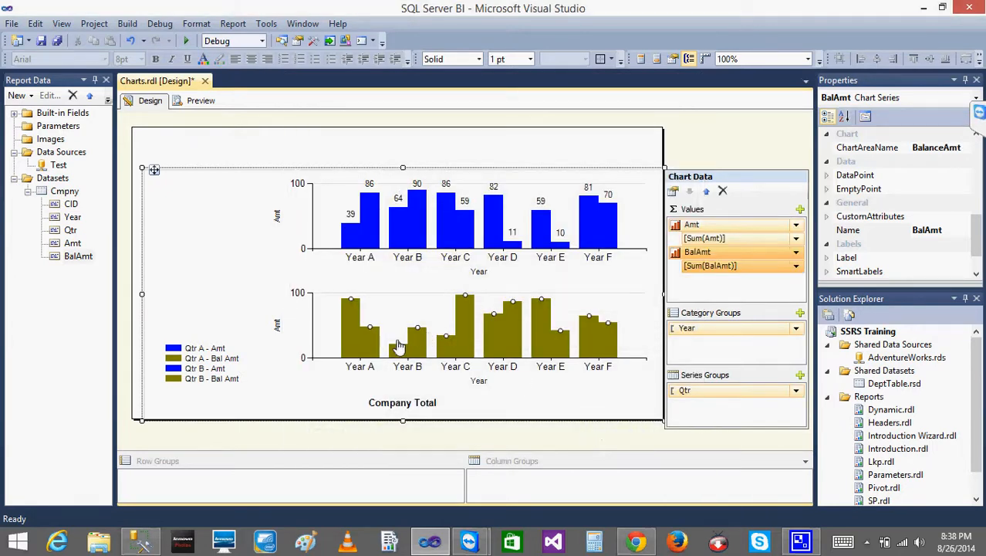
# - Preview the report with the two chart areas, and undo the chart area changes back to a single area
pyautogui.click(209, 104)
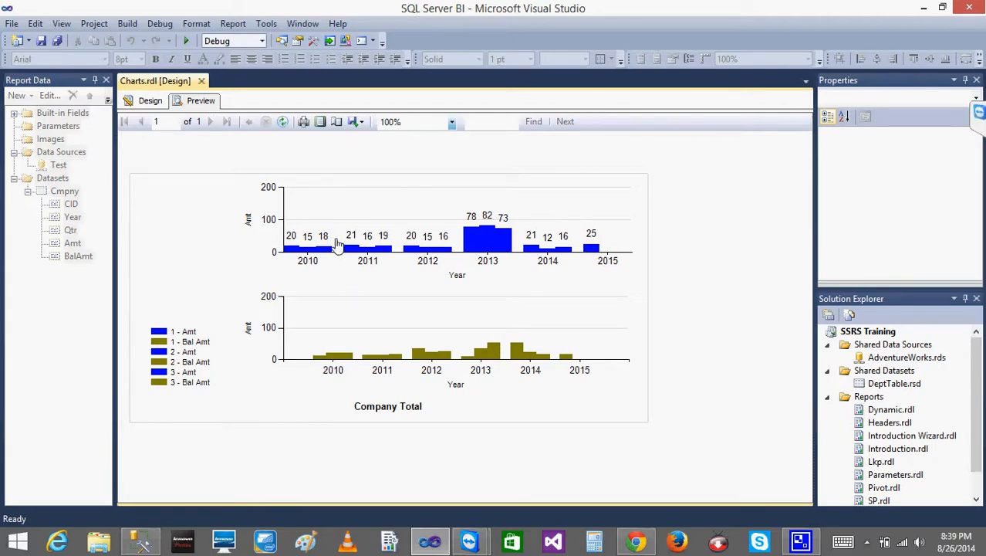
pyautogui.click(149, 101)
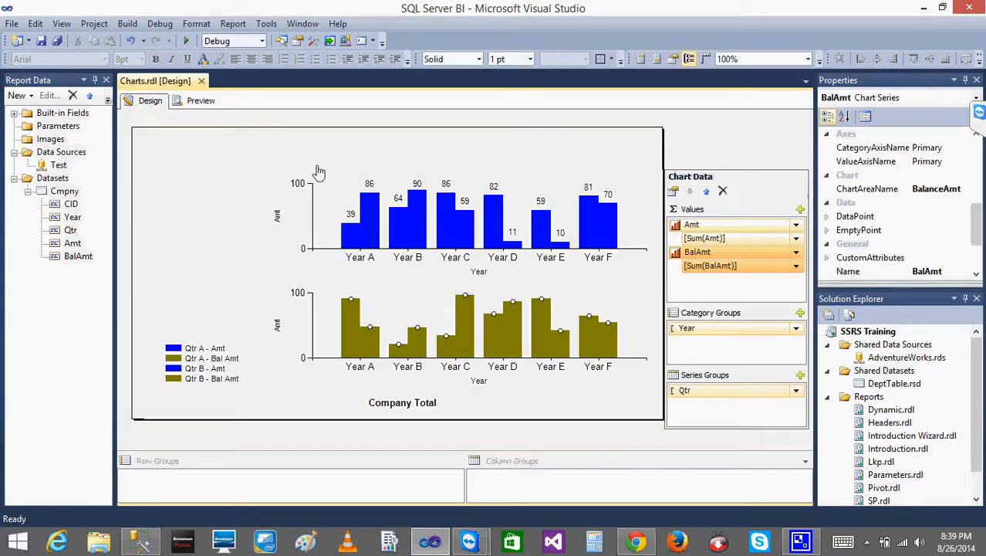
pyautogui.click(527, 351)
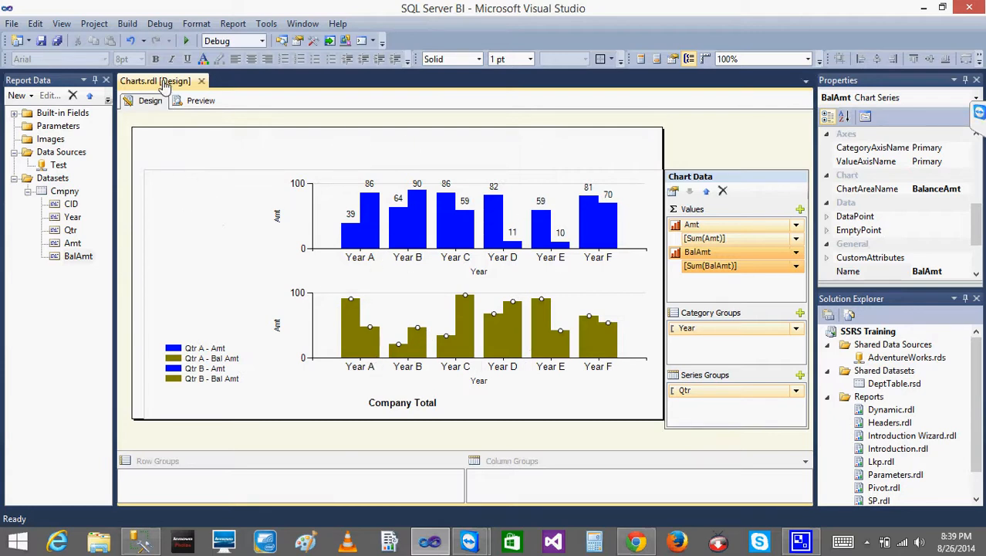
pyautogui.hotkey('ctrl', 'z')
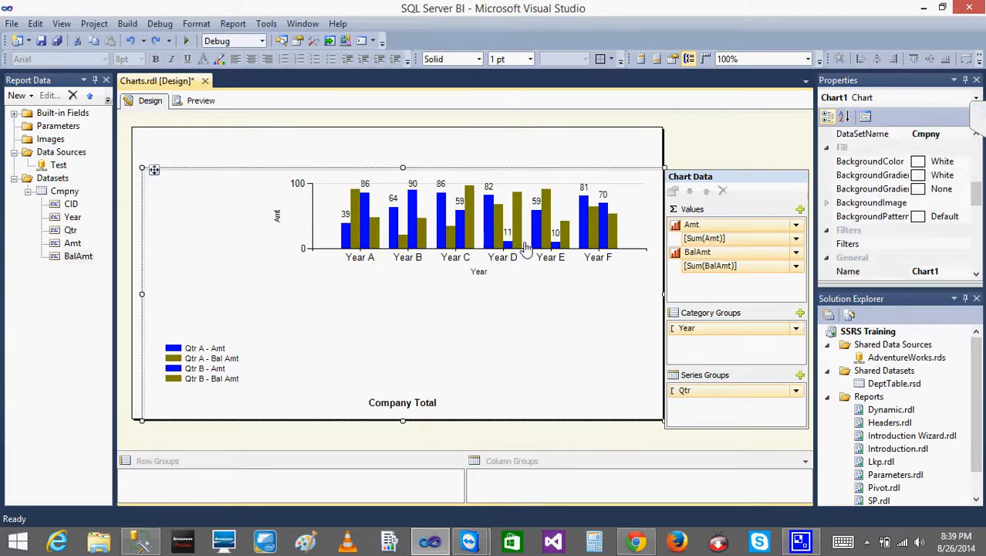
pyautogui.hotkey('ctrl', 'z')
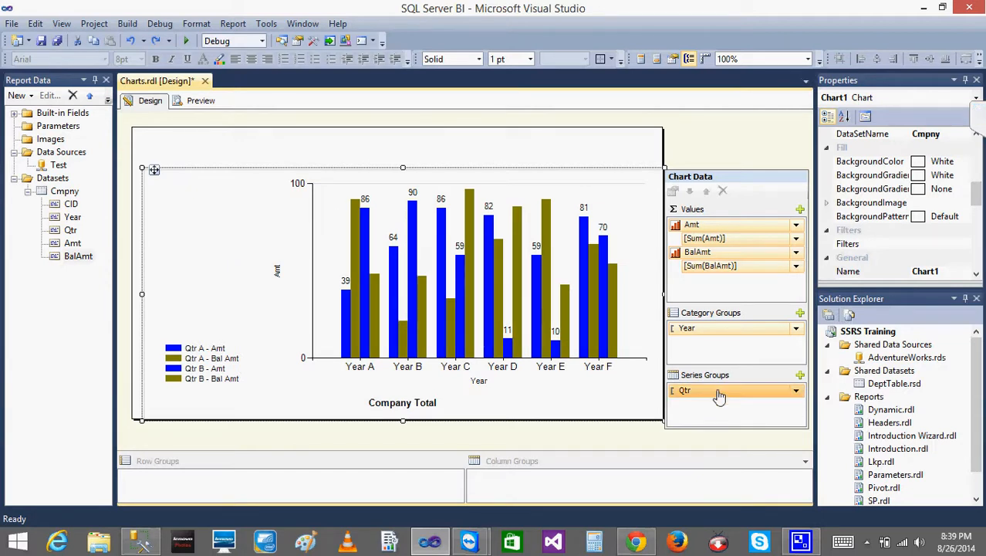
# - Group the chart by Qtr only, moving Qtr to the category groups and deleting the Year category group, and preview the report
pyautogui.moveTo(719, 395); pyautogui.dragTo(716, 332)
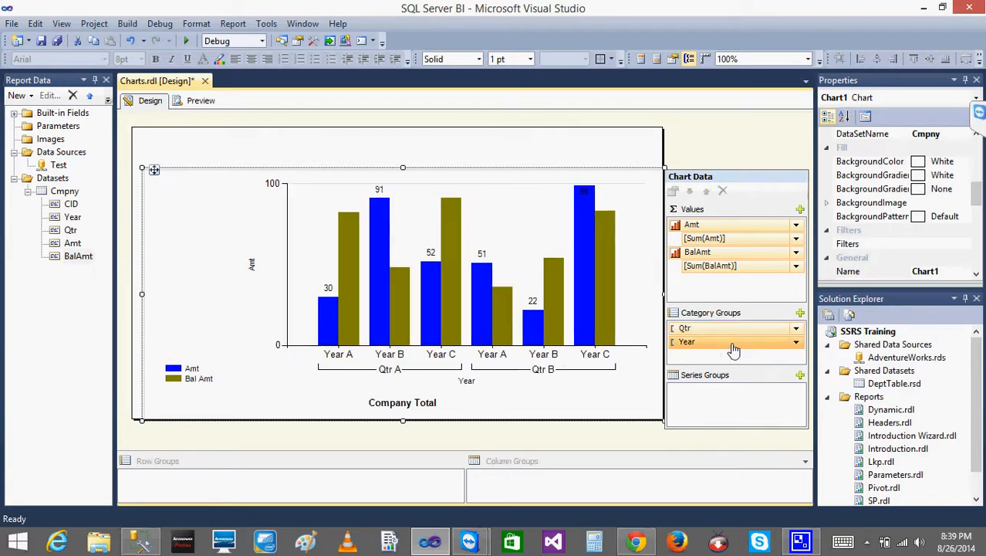
pyautogui.rightClick(733, 345)
pyautogui.click(775, 354)
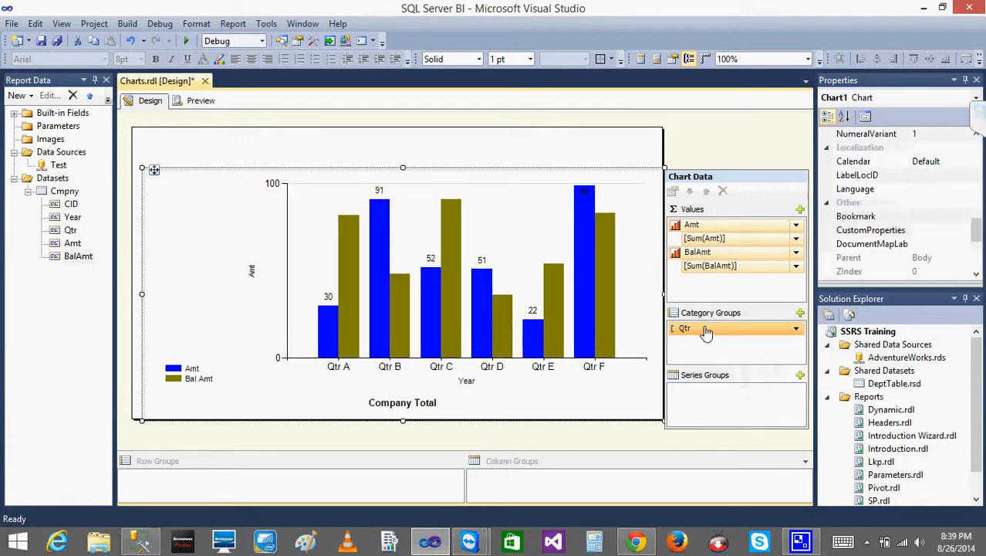
pyautogui.click(195, 110)
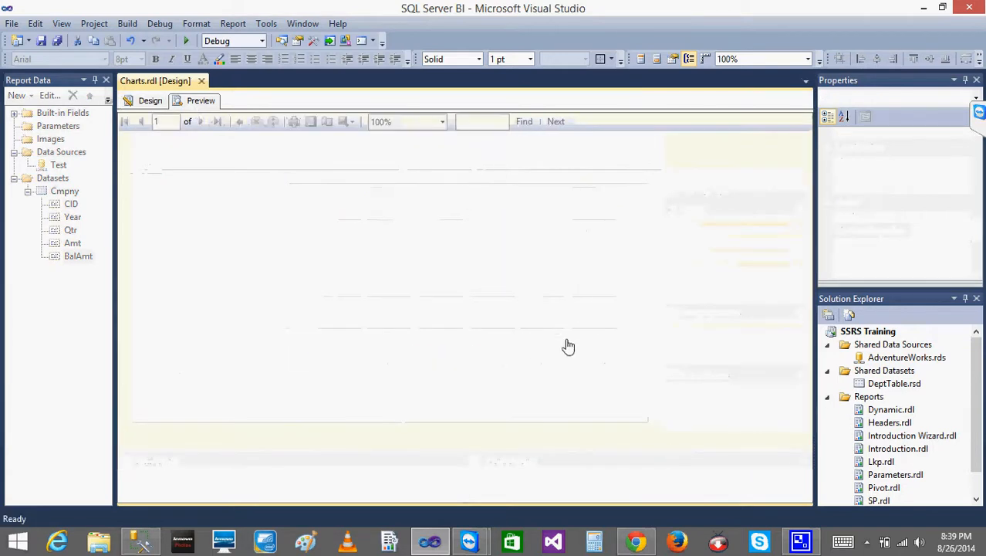
pyautogui.click(148, 102)
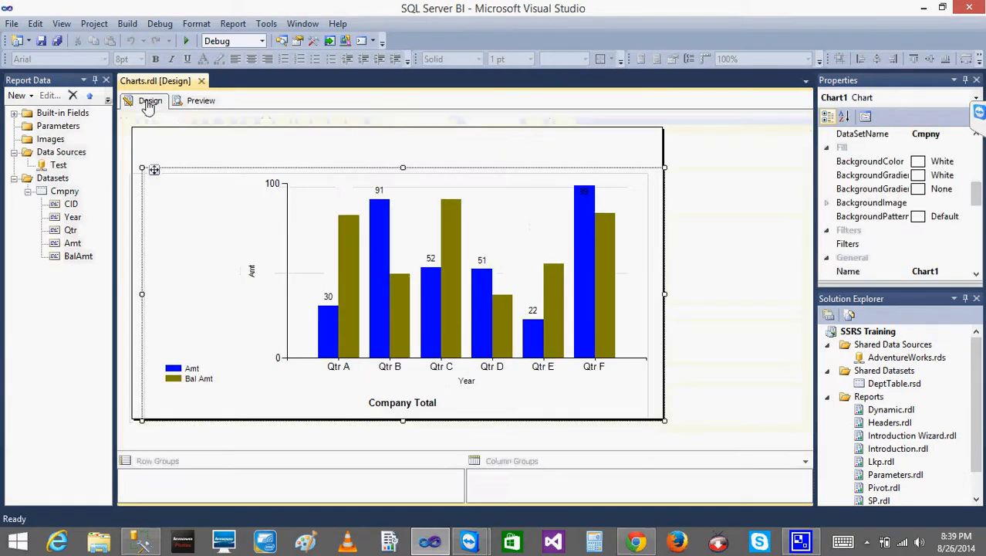
# - Change the chart type to Stacked Column and preview the report
pyautogui.rightClick(410, 297)
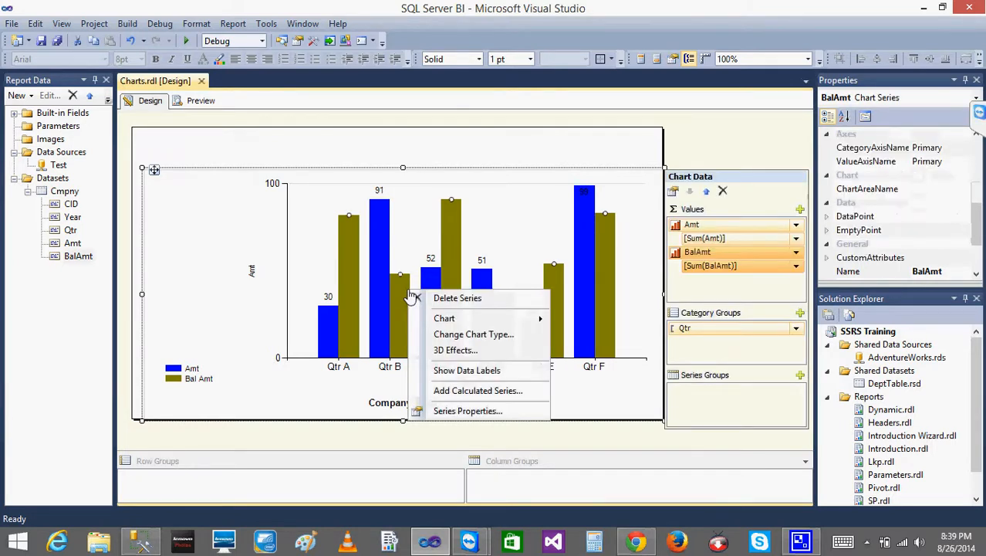
pyautogui.click(351, 135)
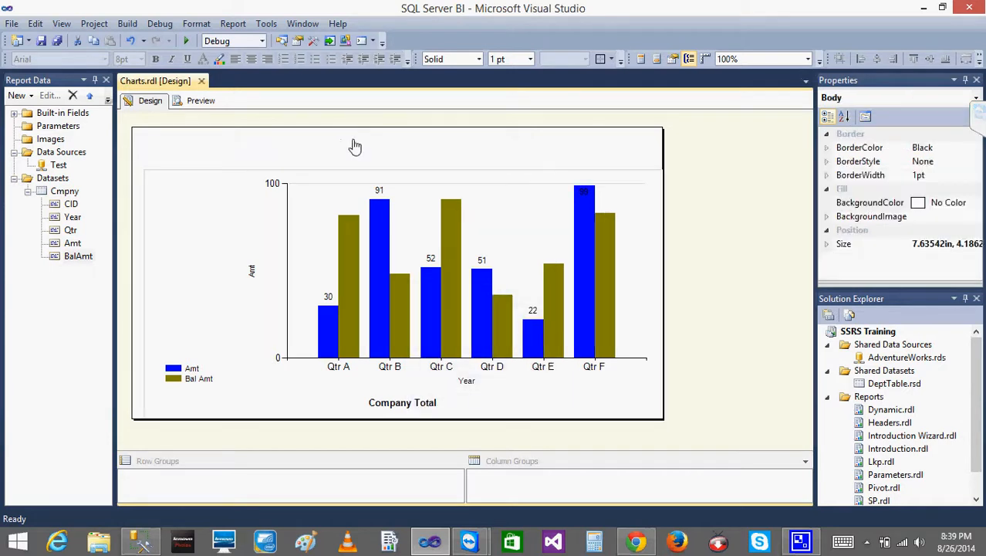
pyautogui.rightClick(425, 260)
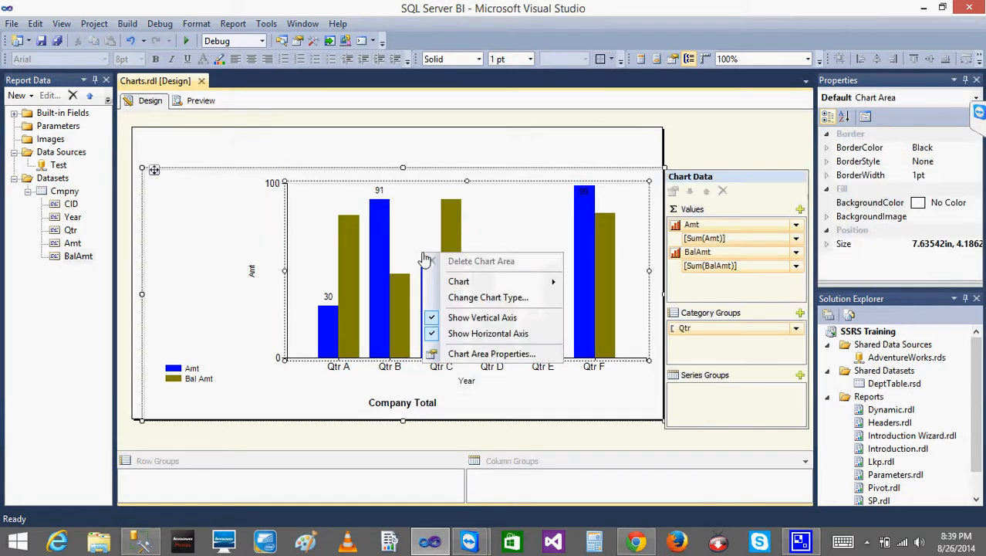
pyautogui.click(509, 301)
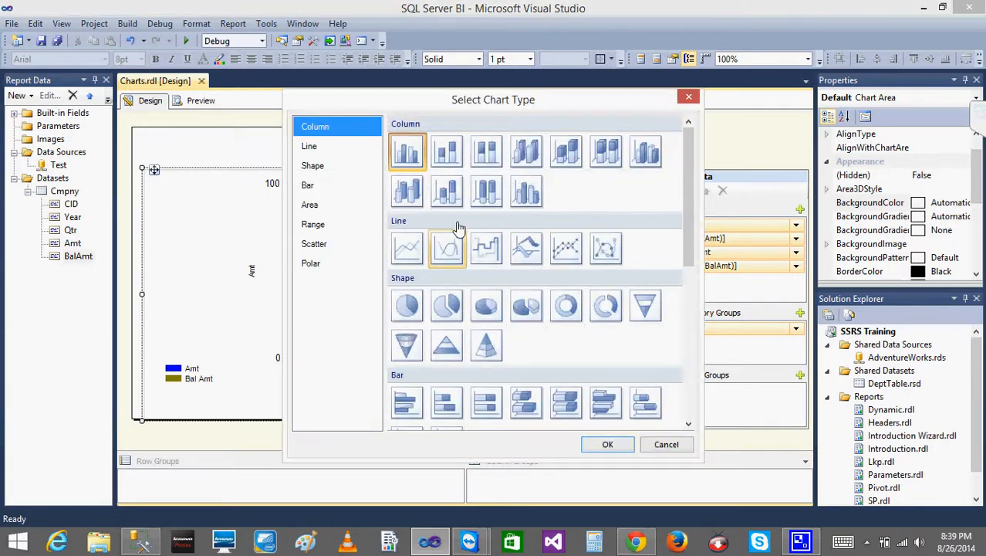
pyautogui.click(451, 150)
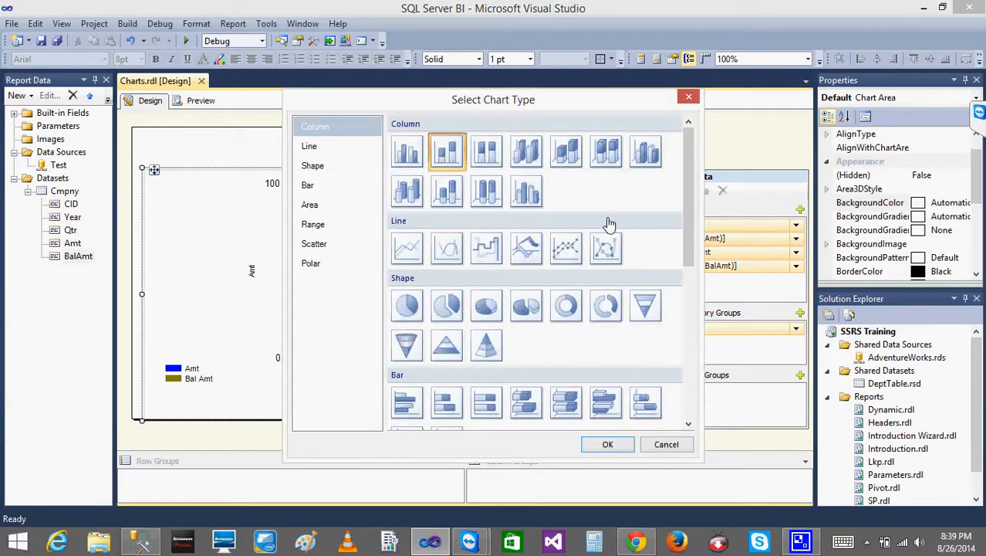
pyautogui.click(608, 446)
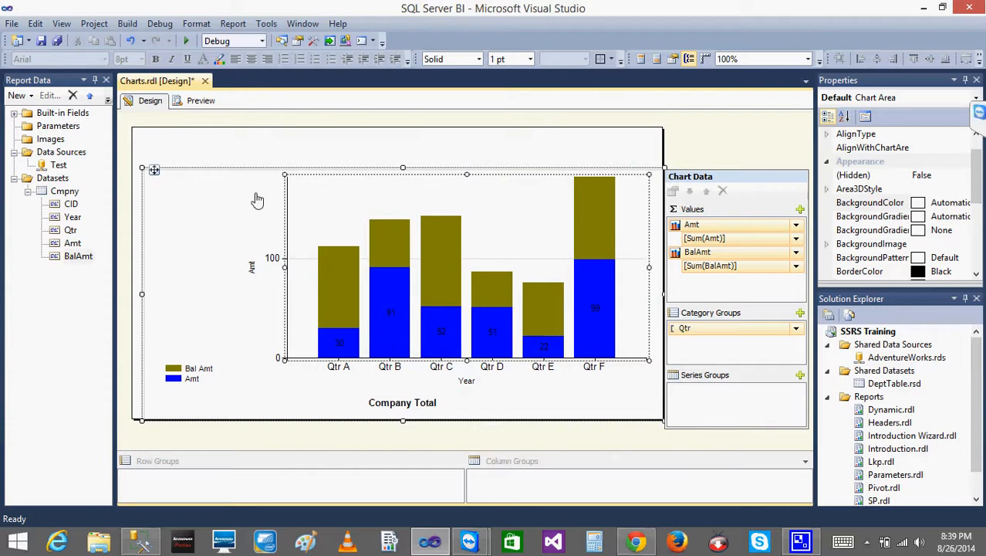
pyautogui.click(201, 100)
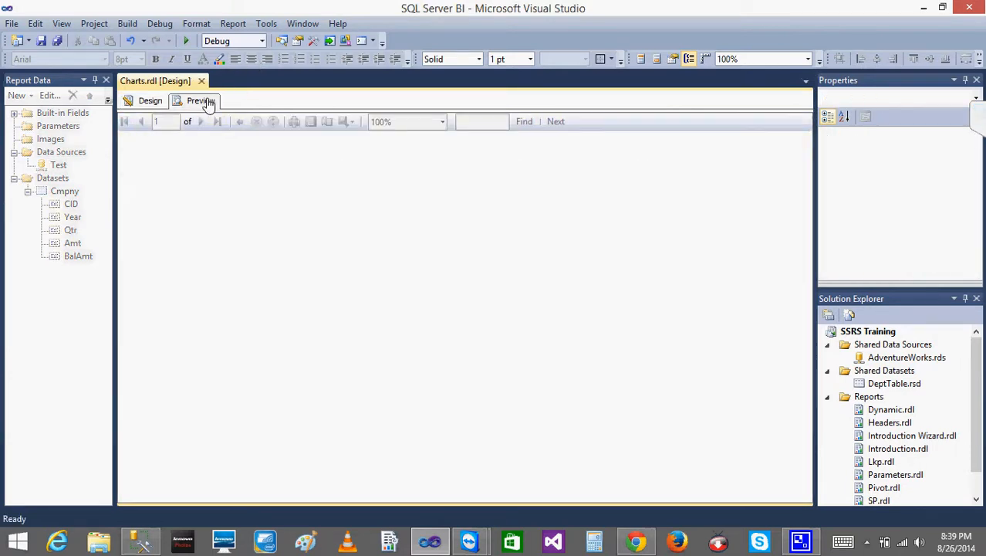
pyautogui.click(149, 101)
# - Change the chart type to Pie and preview the report
pyautogui.click(357, 255)
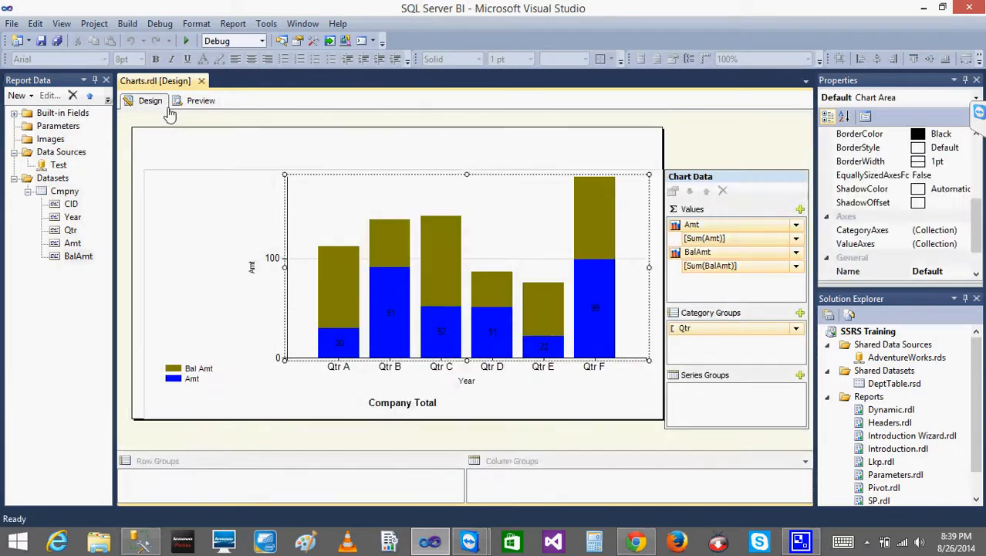
pyautogui.rightClick(352, 264)
pyautogui.click(403, 302)
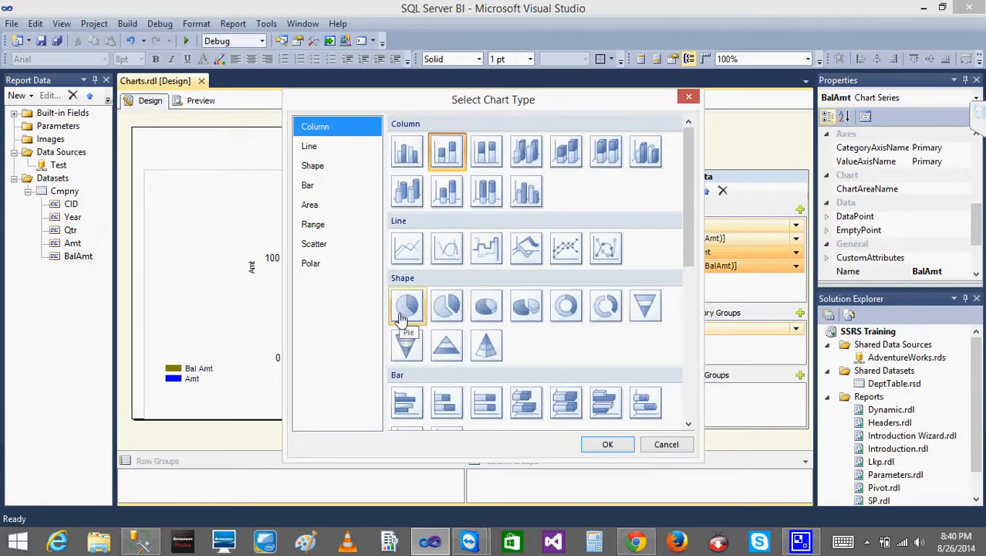
pyautogui.click(406, 306)
pyautogui.click(606, 446)
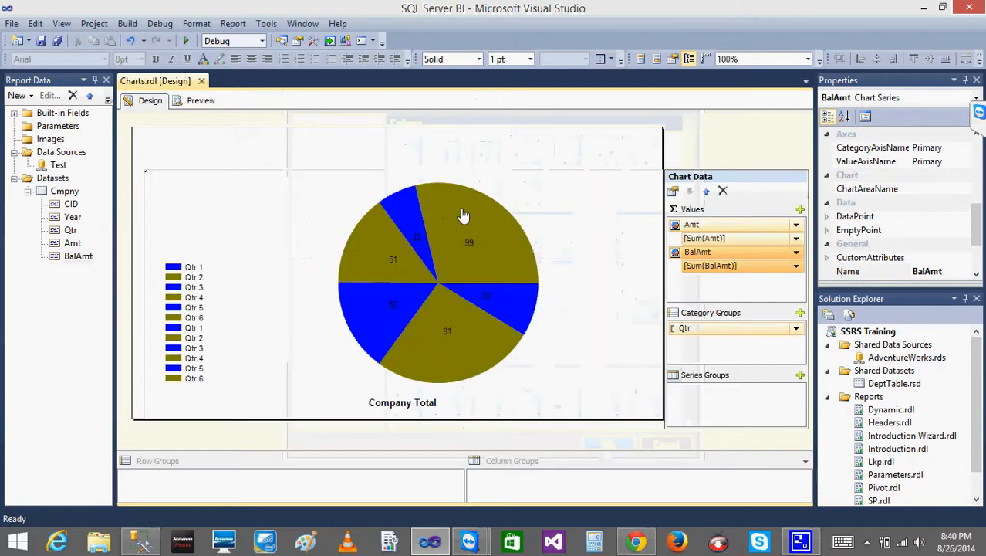
pyautogui.click(207, 102)
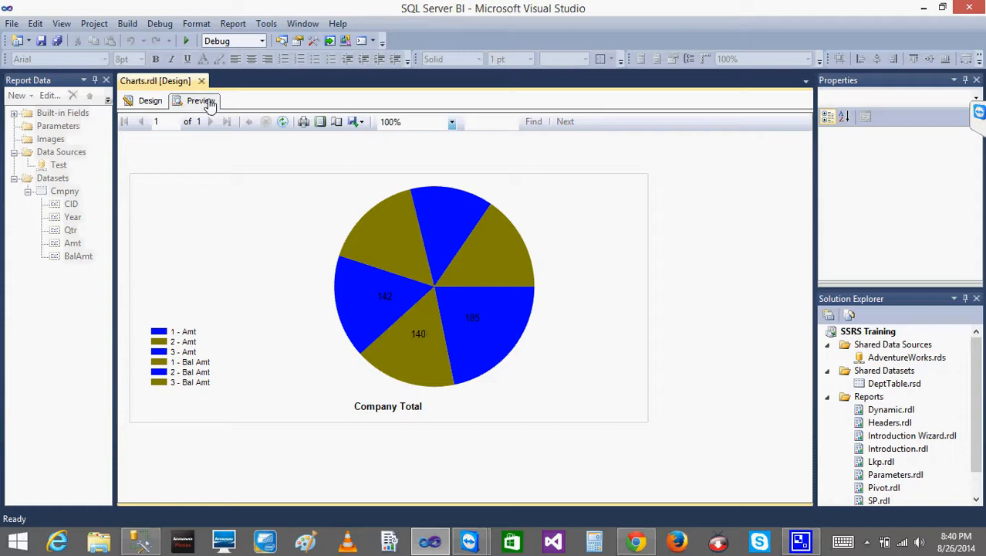
pyautogui.click(152, 102)
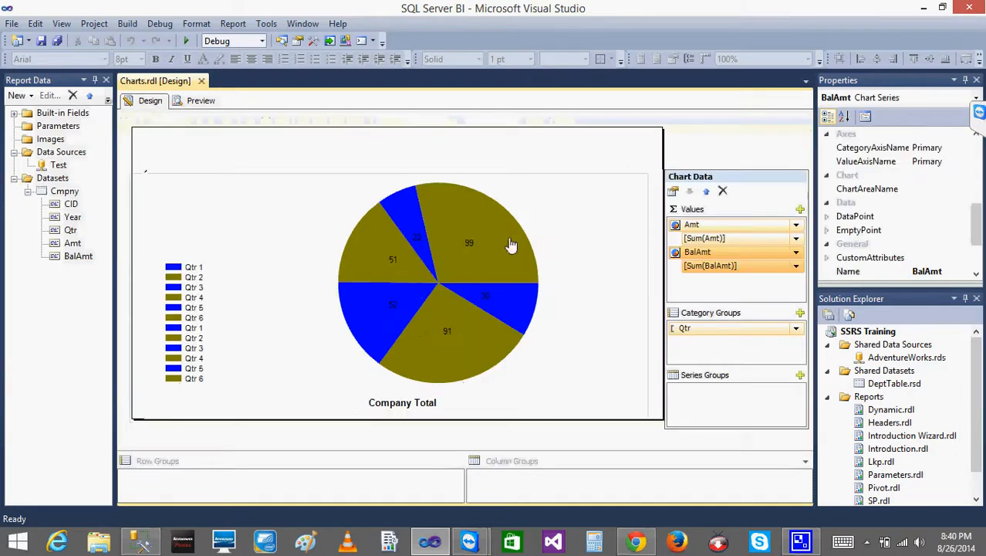
# - Change the chart type to the plain Bar chart and preview the report
pyautogui.click(431, 270)
pyautogui.rightClick(430, 270)
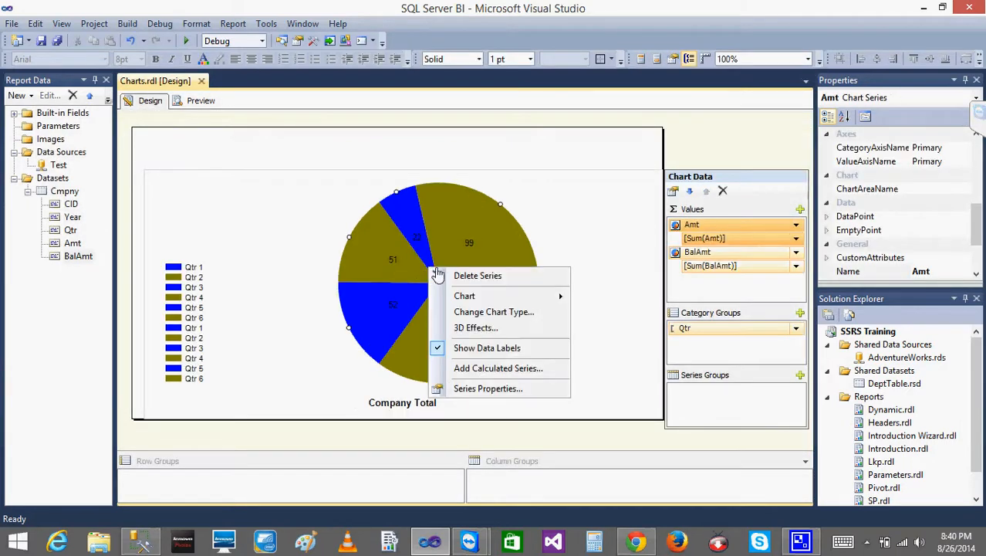
pyautogui.click(501, 313)
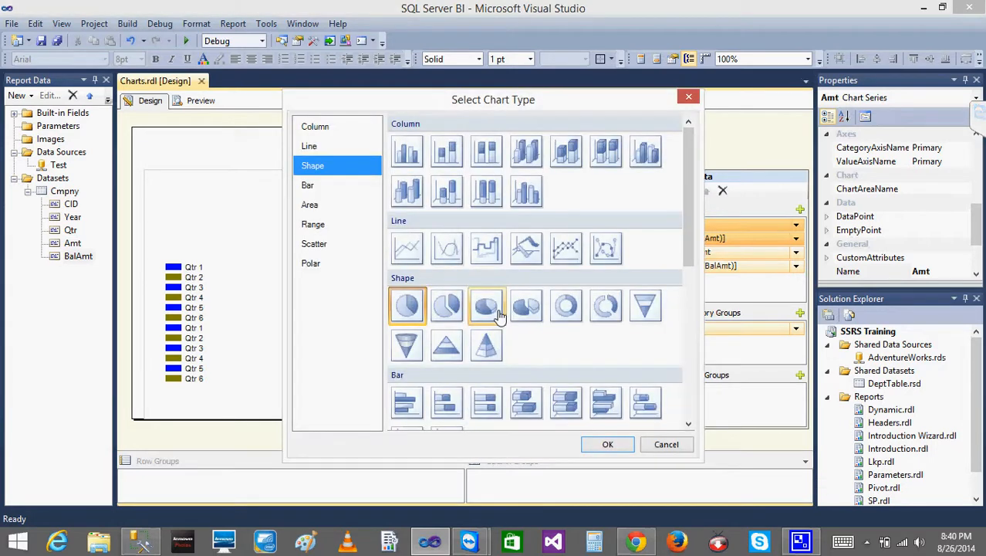
pyautogui.click(413, 409)
pyautogui.click(608, 444)
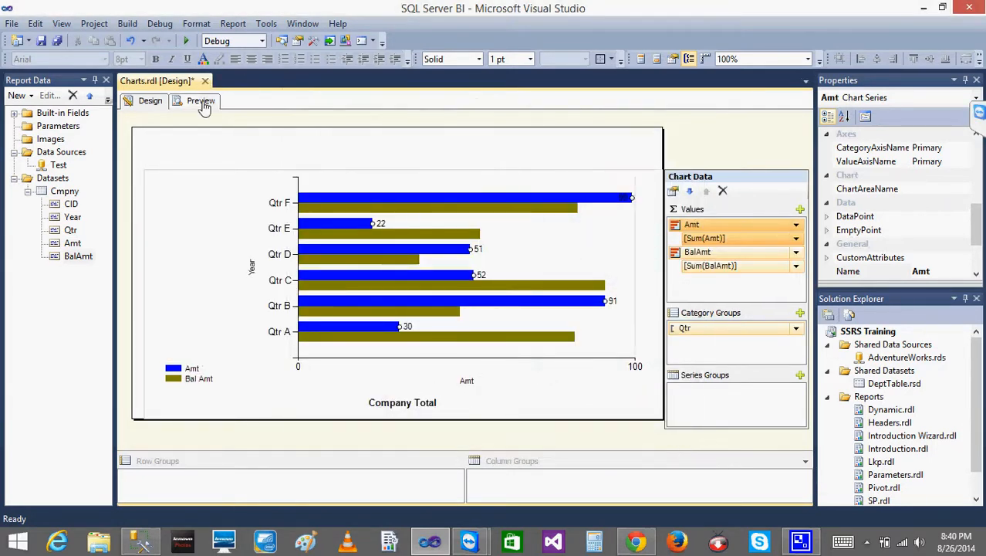
pyautogui.click(202, 105)
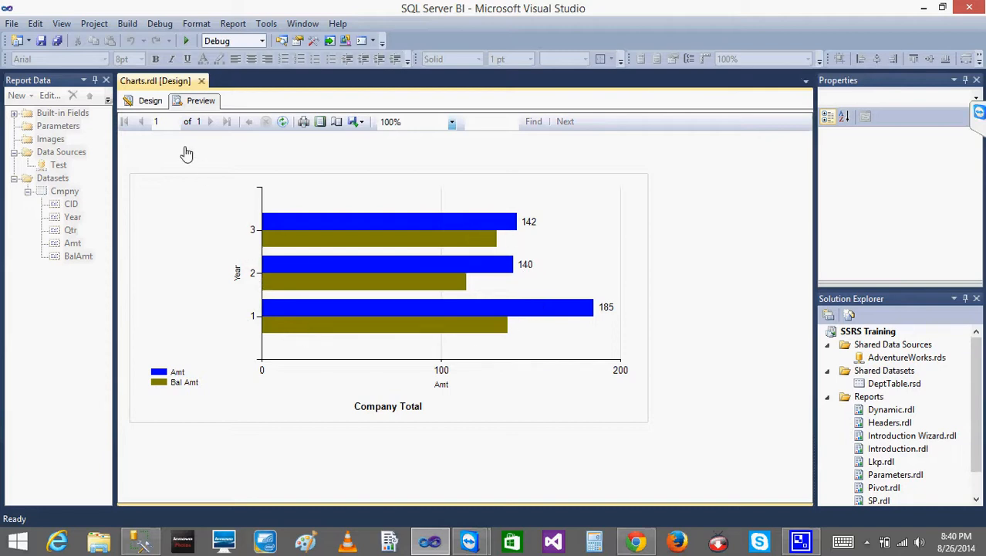
pyautogui.click(148, 101)
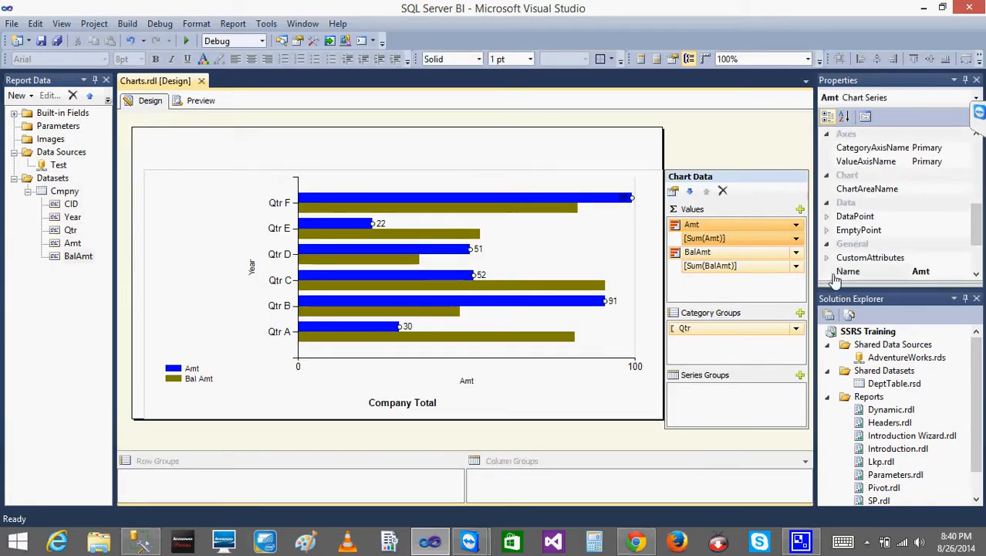
pyautogui.click(258, 391)
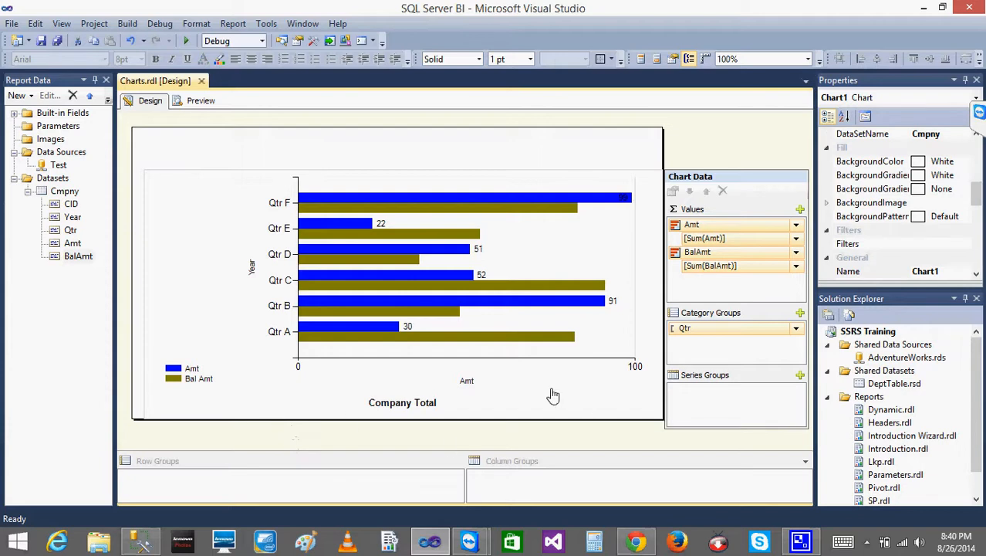
# - Shrink the Company Total bar chart towards its upper-left corner, to roughly a fifth of its width and a third of its height
pyautogui.click(655, 429)
pyautogui.click(650, 418)
pyautogui.moveTo(665, 423); pyautogui.dragTo(241, 260)
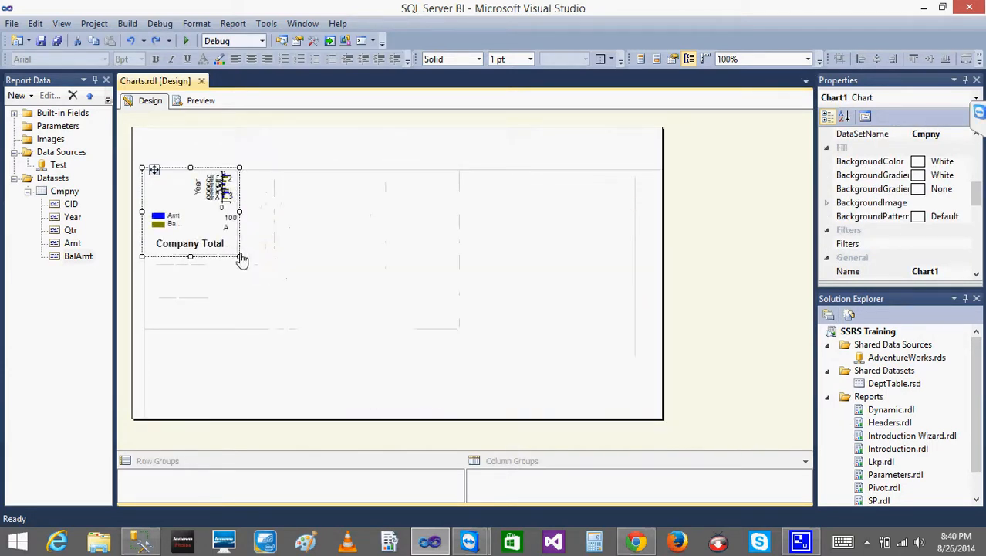
# - Insert a second chart of the Exploded Pie type in the empty report body beside the Company Total chart and show its chart data
pyautogui.rightClick(405, 245)
pyautogui.moveTo(471, 300)
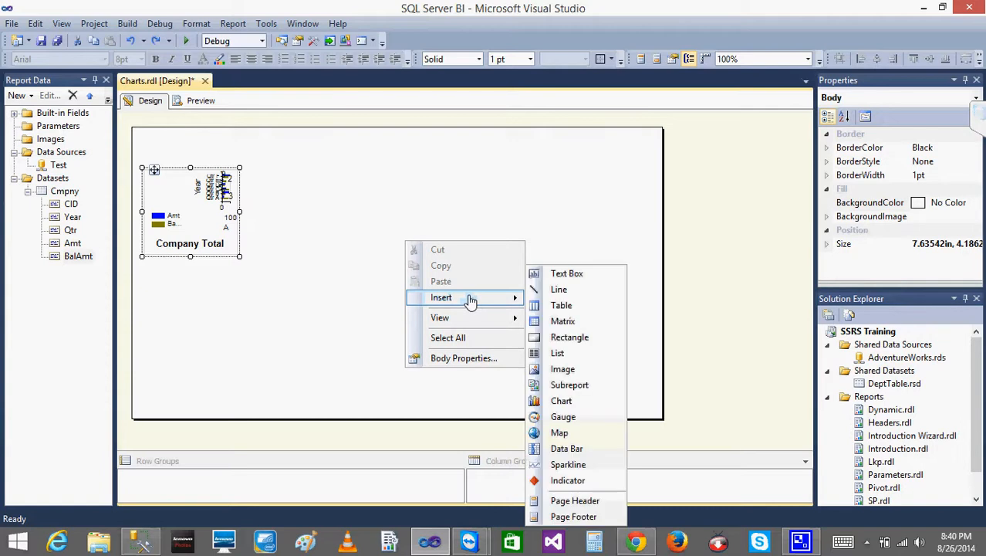
pyautogui.click(585, 401)
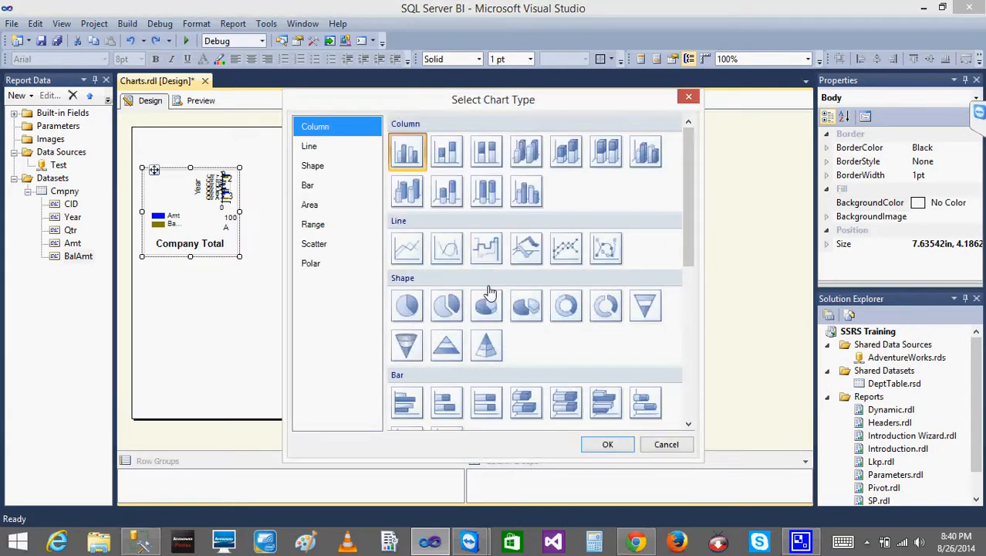
pyautogui.click(447, 303)
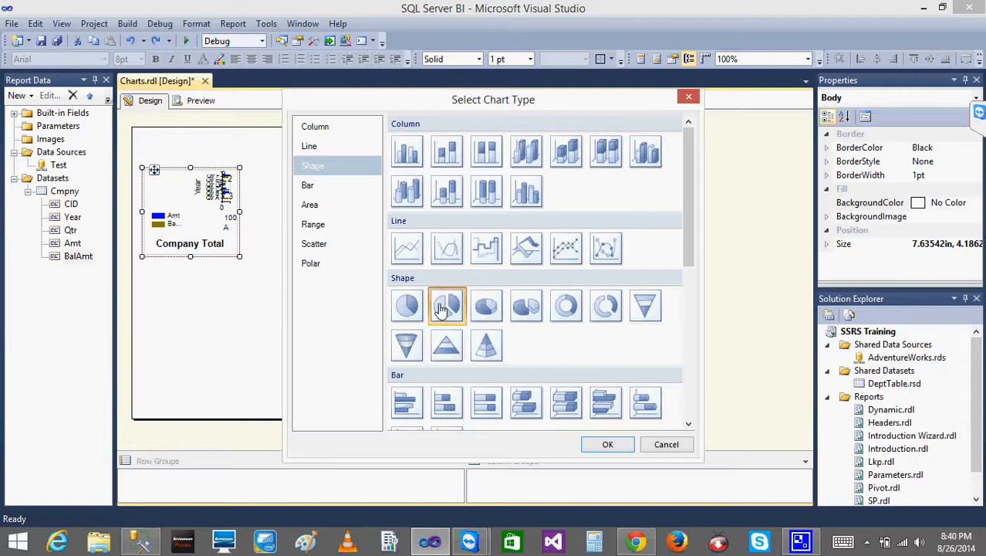
pyautogui.click(608, 446)
pyautogui.click(465, 324)
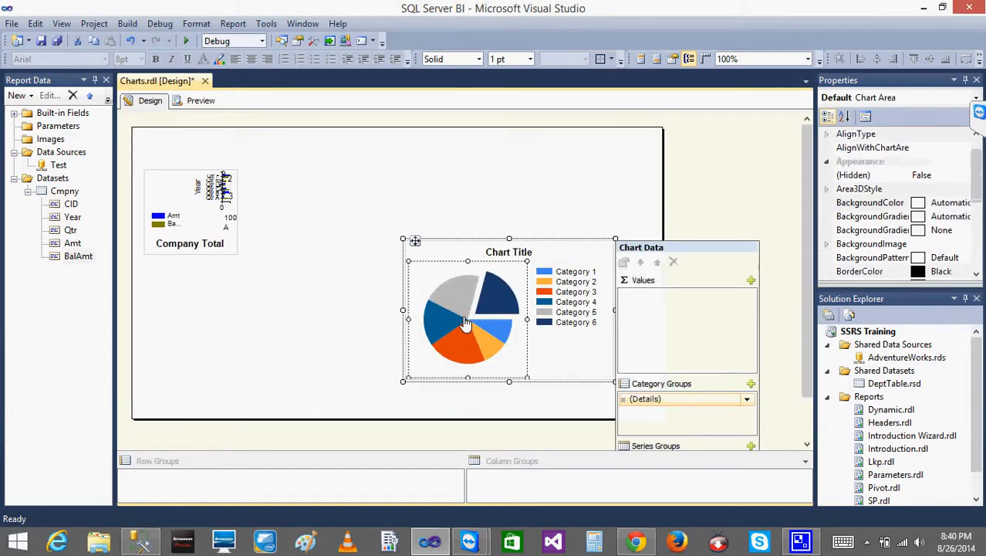
pyautogui.moveTo(805, 300); pyautogui.dragTo(811, 340)
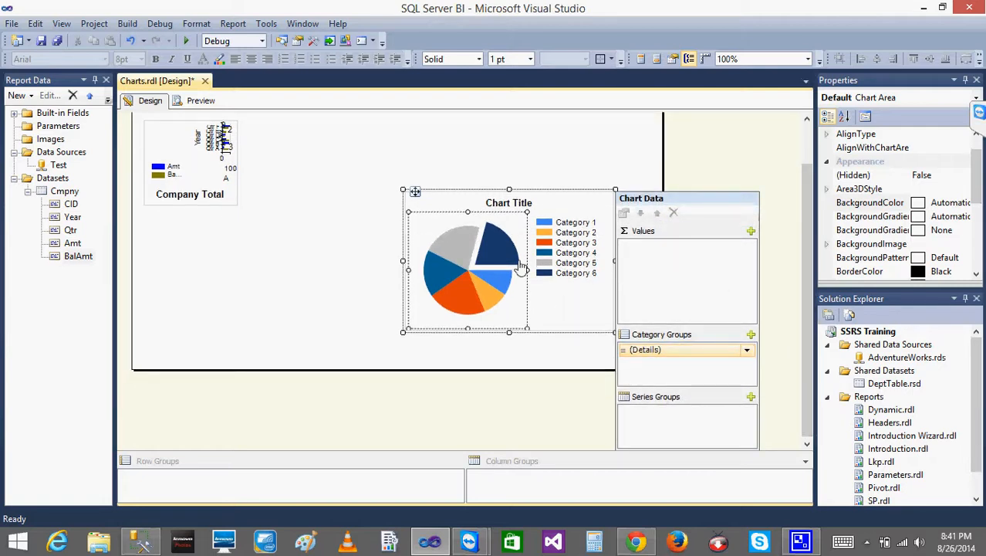
# - Show the chart data of the small Company Total chart, and delete the exploded pie chart from the report body
pyautogui.click(207, 153)
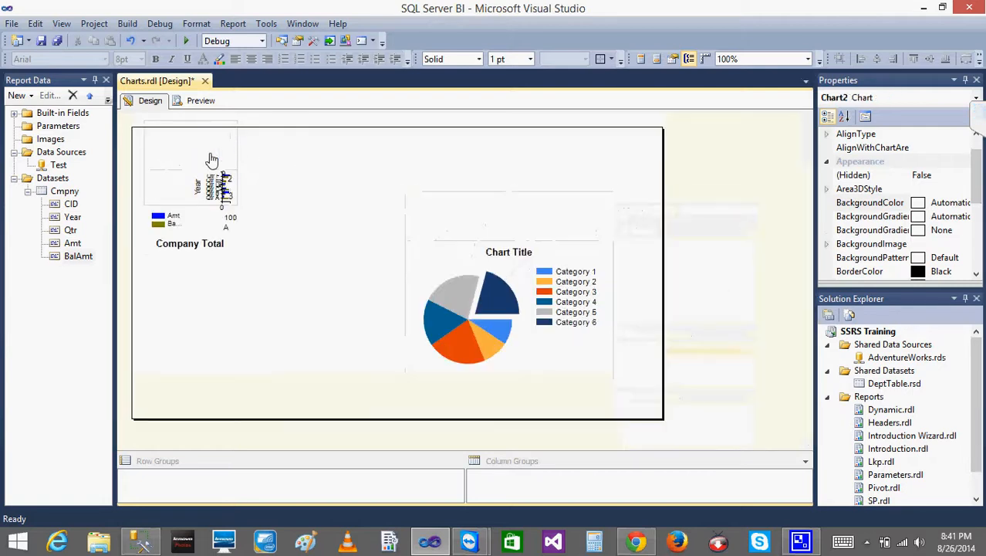
pyautogui.click(187, 228)
pyautogui.click(187, 225)
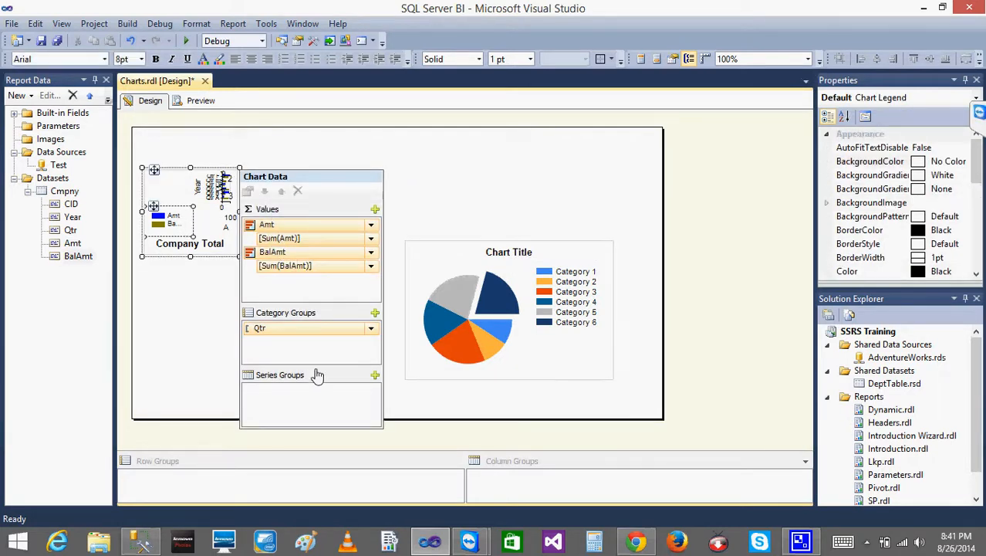
pyautogui.click(511, 296)
pyautogui.click(514, 302)
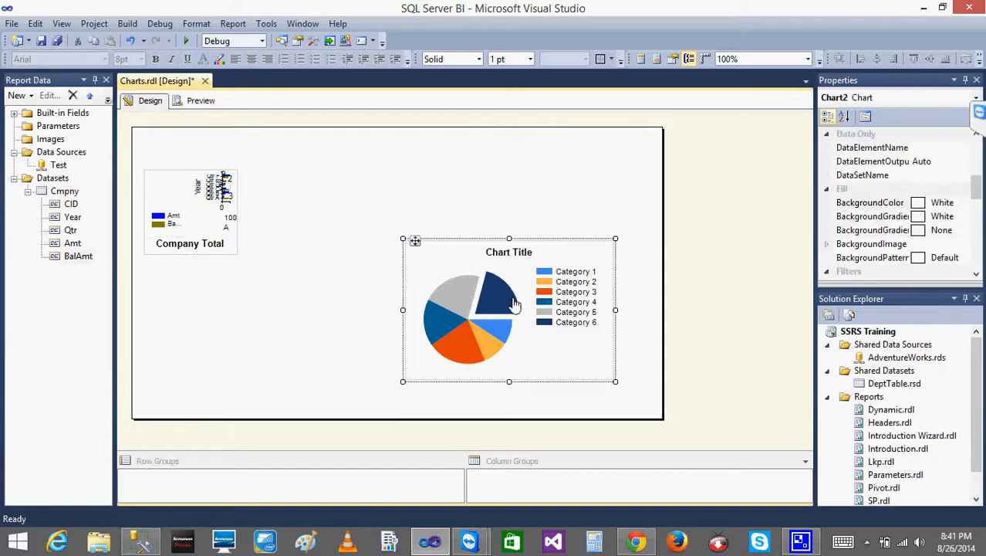
pyautogui.press('Delete')
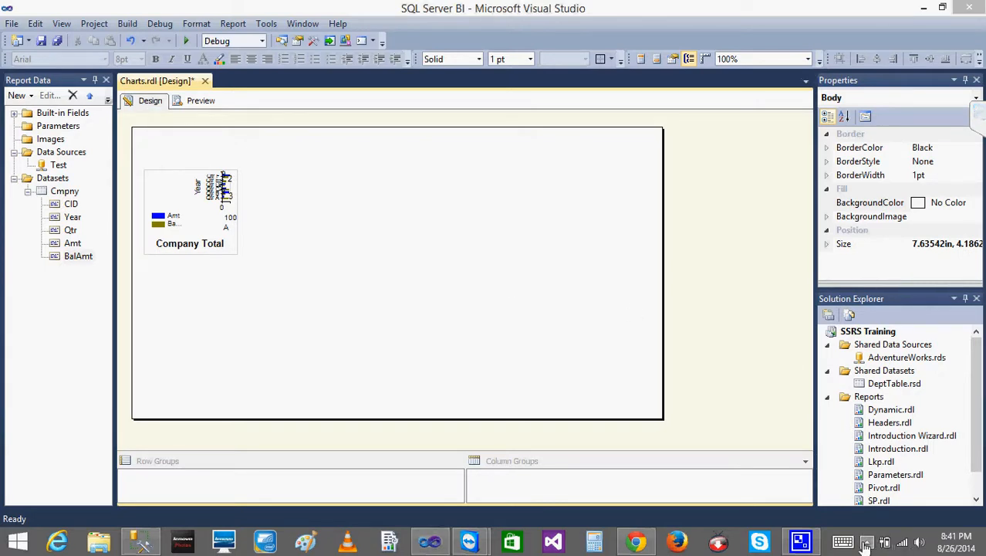
pyautogui.click(866, 545)
pyautogui.rightClick(819, 400)
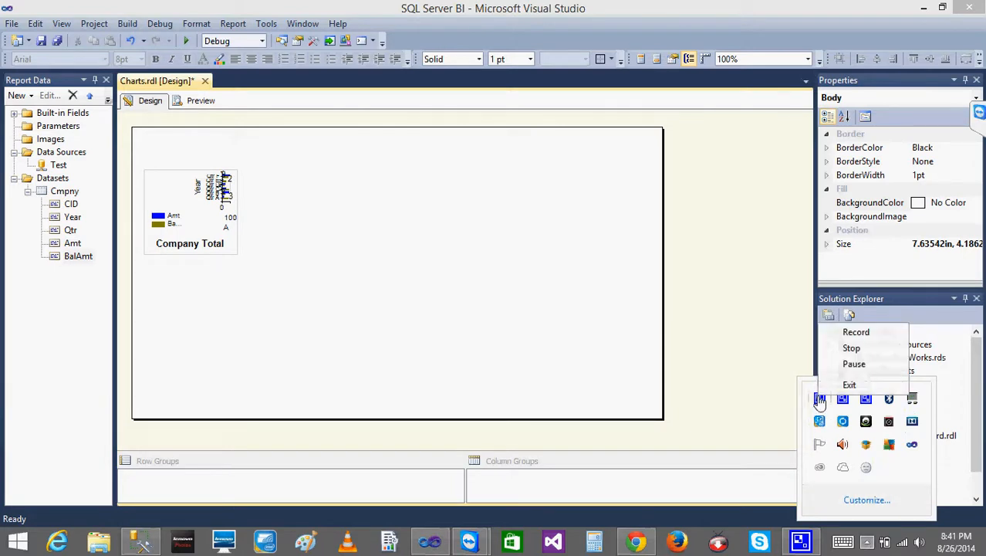
pyautogui.click(851, 348)
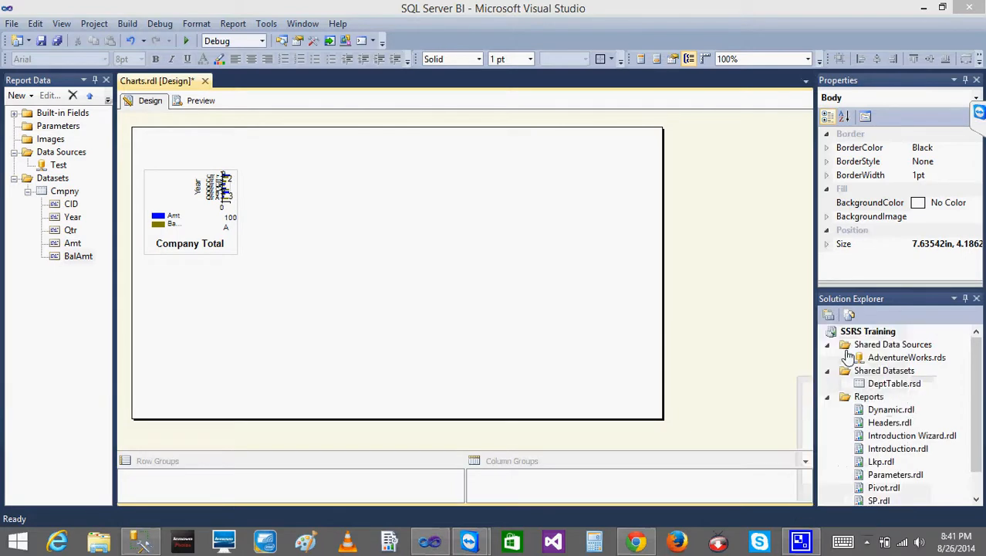
pyautogui.click(867, 540)
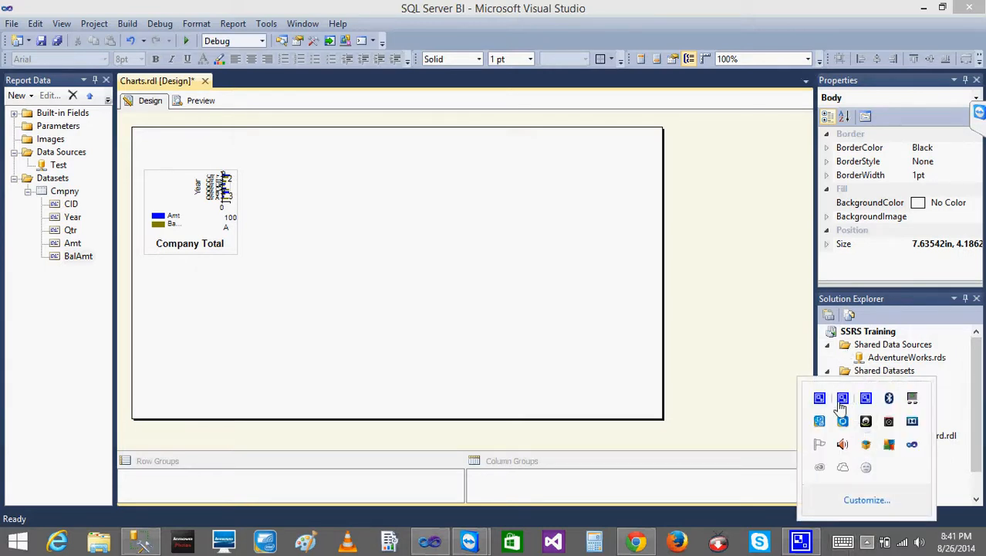